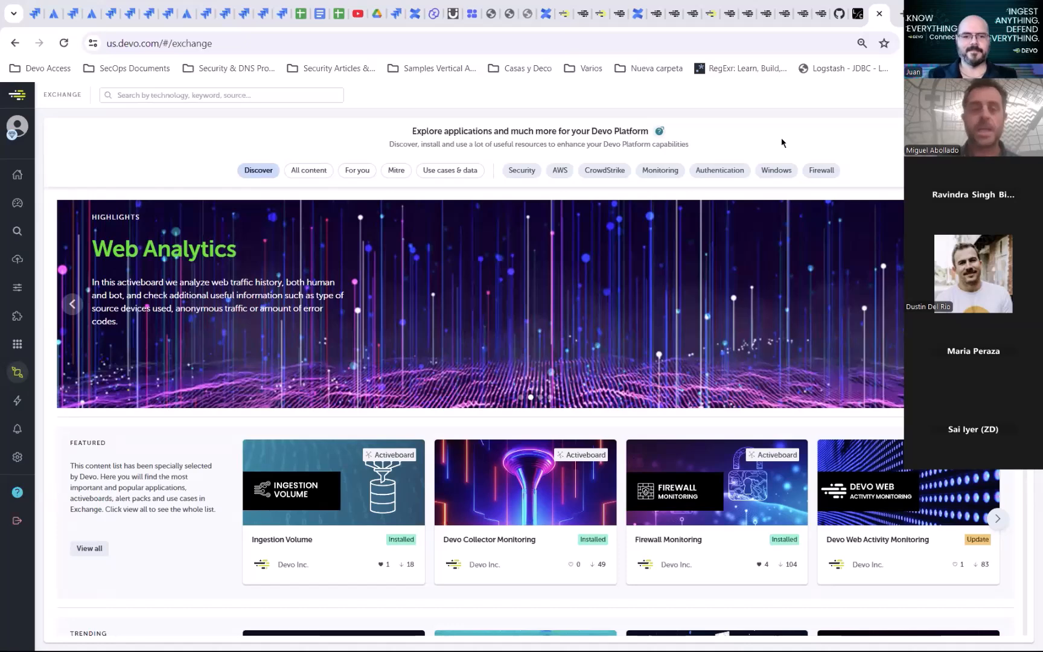
Step: Show all Exchange content, narrow it to activeboards and skim through the available cards
left_click(309, 170)
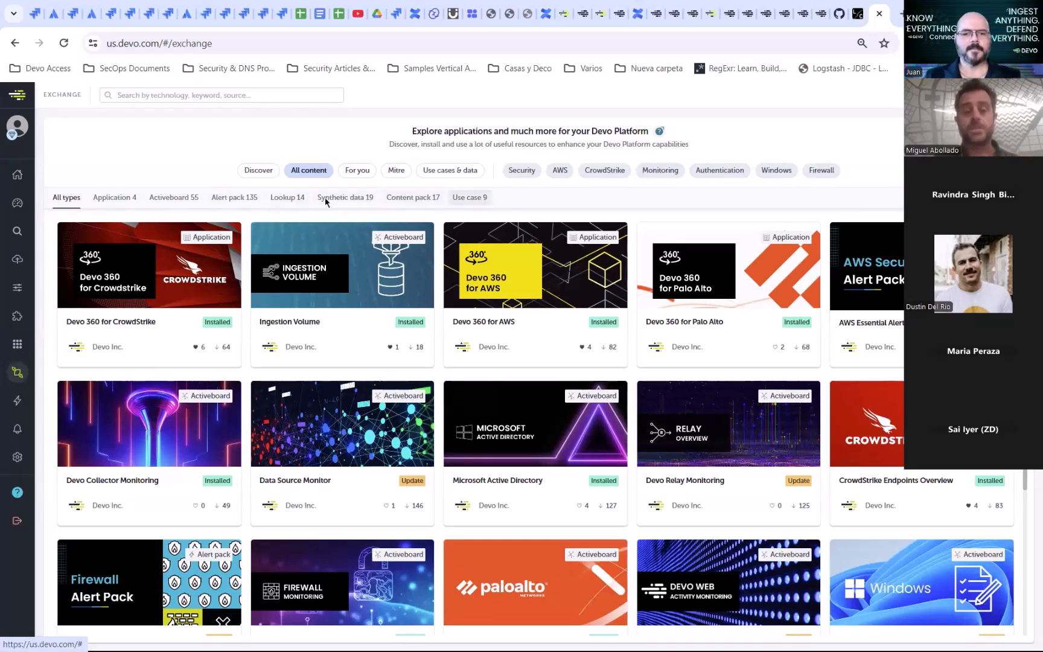
left_click(172, 196)
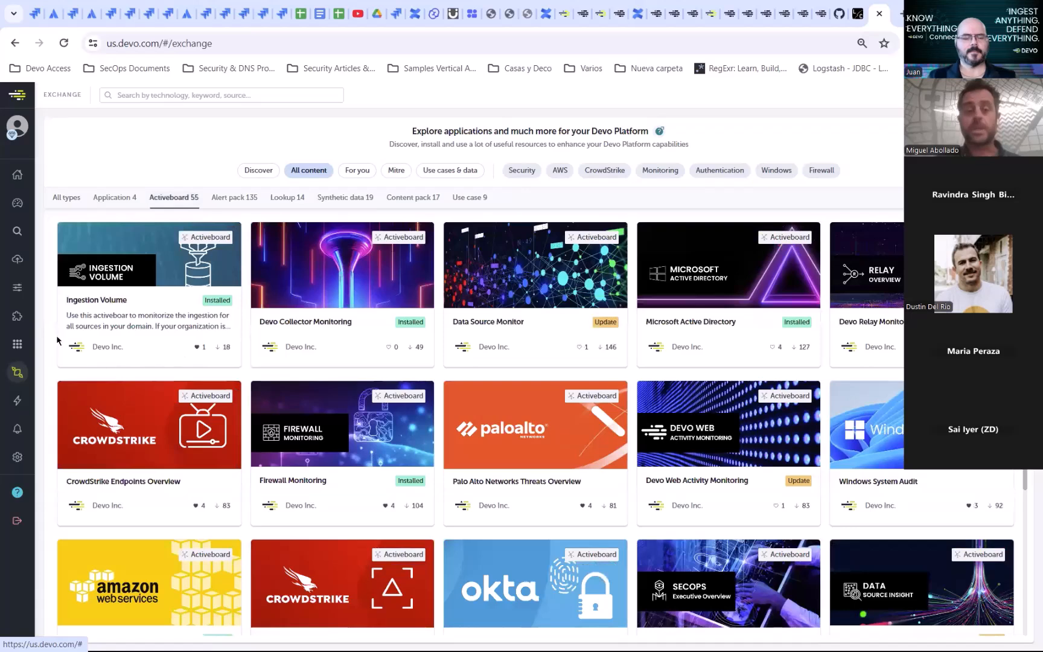
scroll(51, 345, "down", 3)
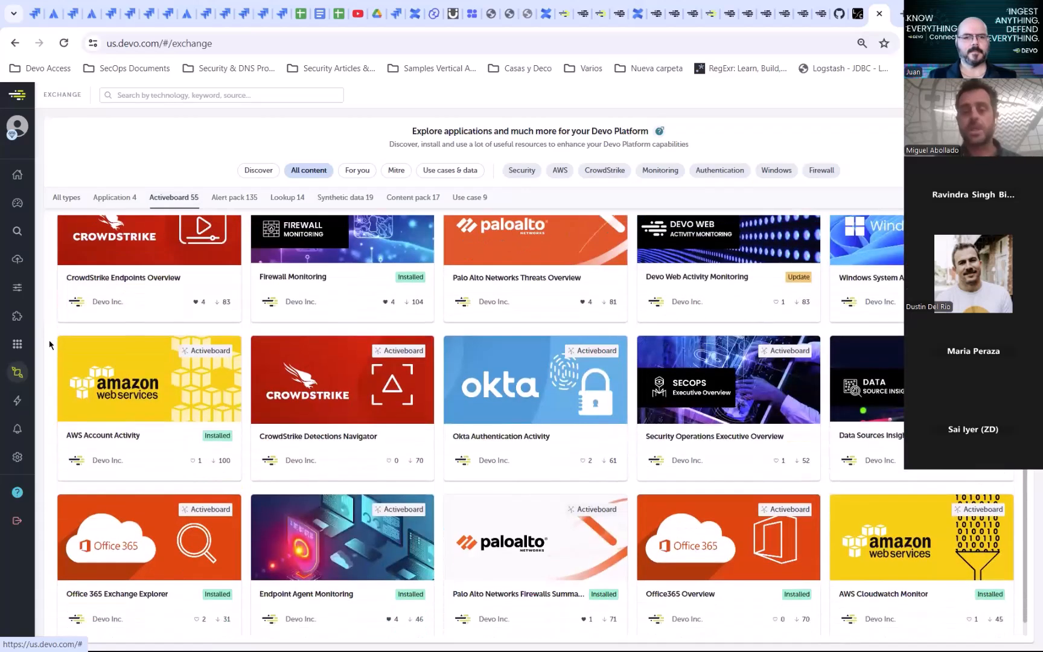
scroll(51, 344, "down", 7)
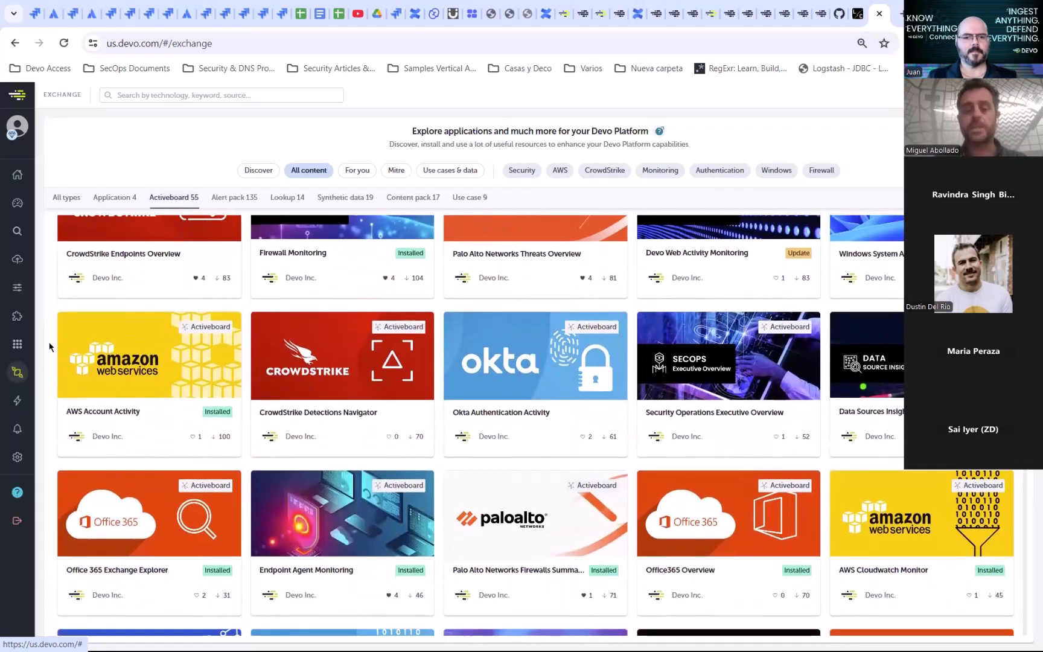
scroll(55, 355, "down", 8)
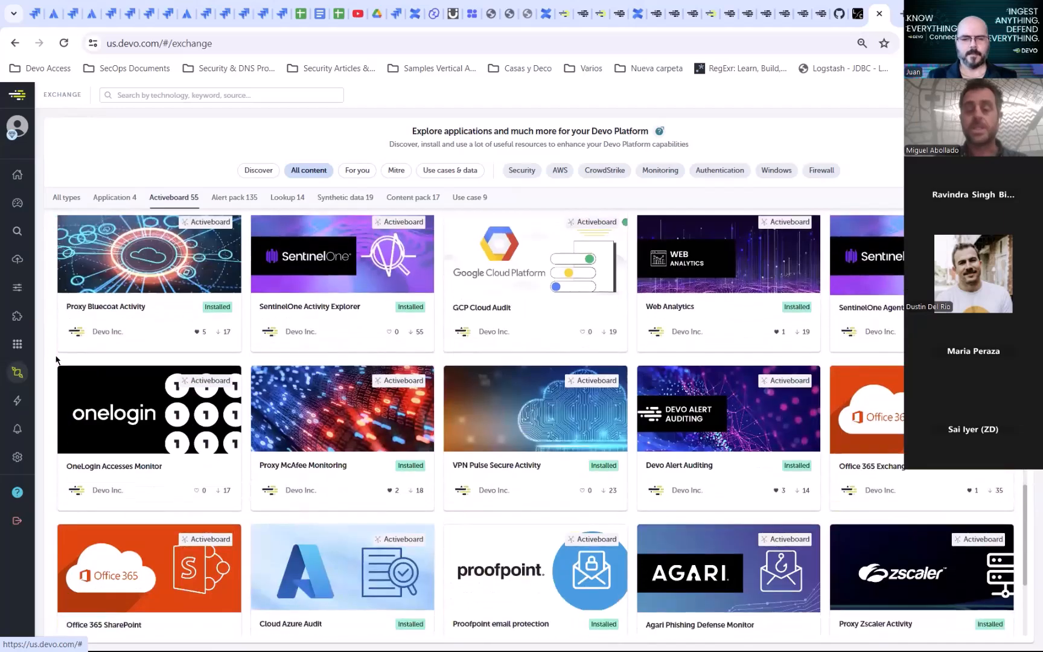
scroll(56, 360, "up", 15)
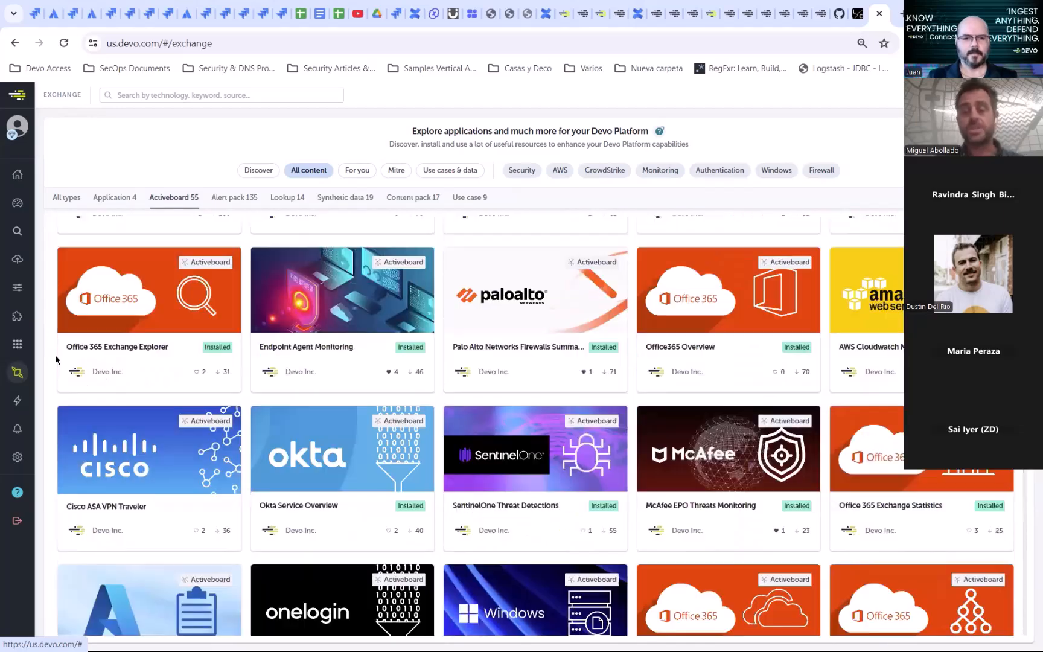
scroll(56, 360, "up", 1)
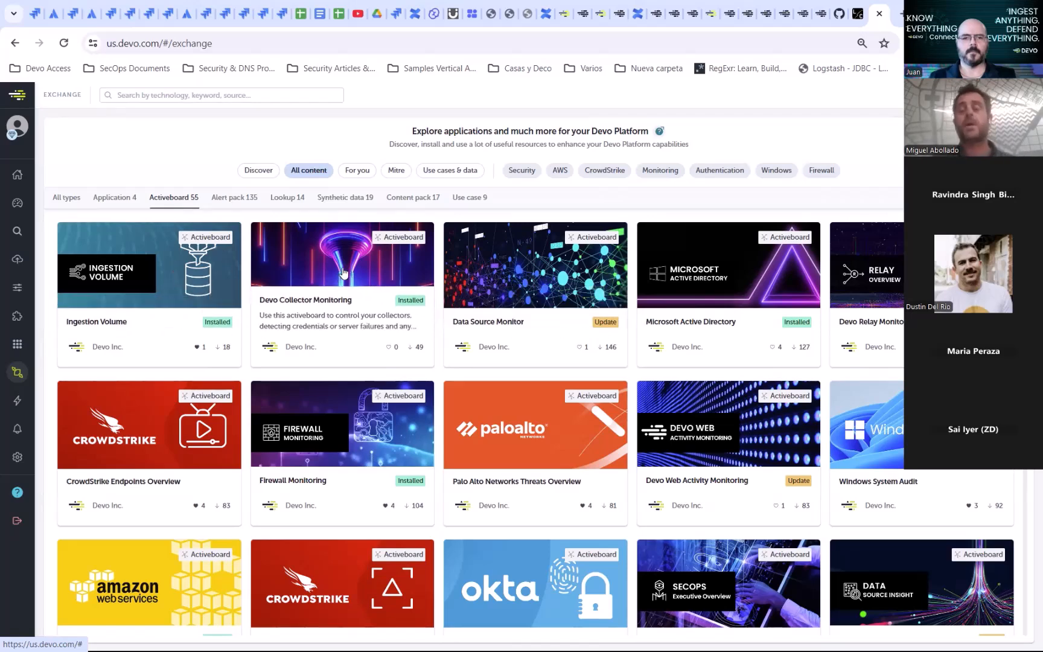
Step: Examine the complete activeboard catalogue, checking the supported technologies and the status of each card
scroll(347, 273, "down", 15)
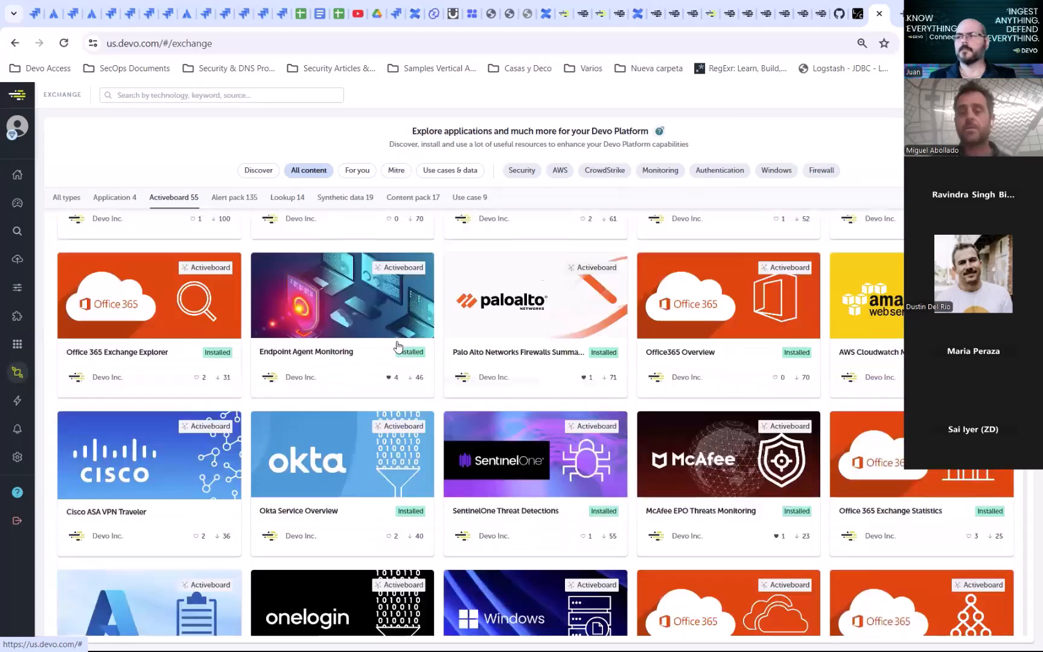
scroll(399, 345, "down", 1)
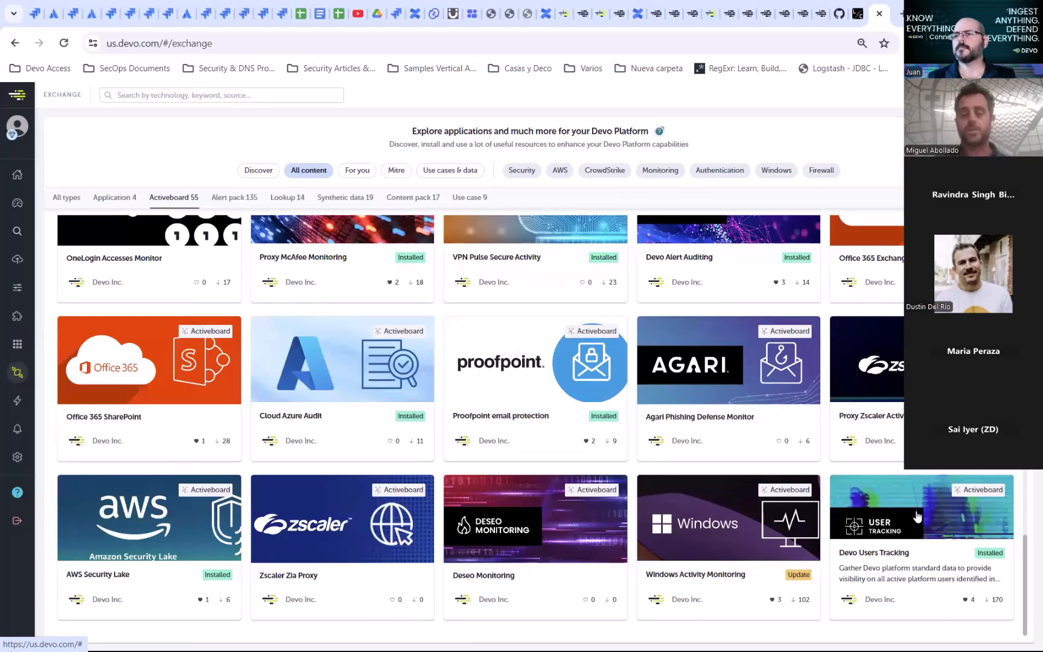
scroll(917, 519, "up", 2)
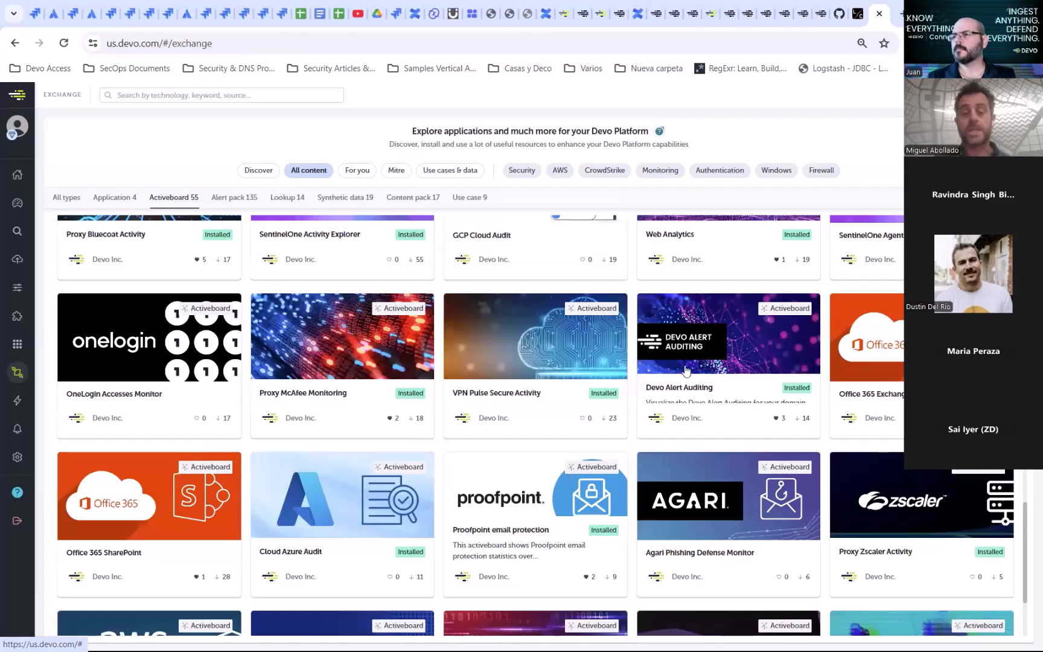
scroll(284, 381, "up", 4)
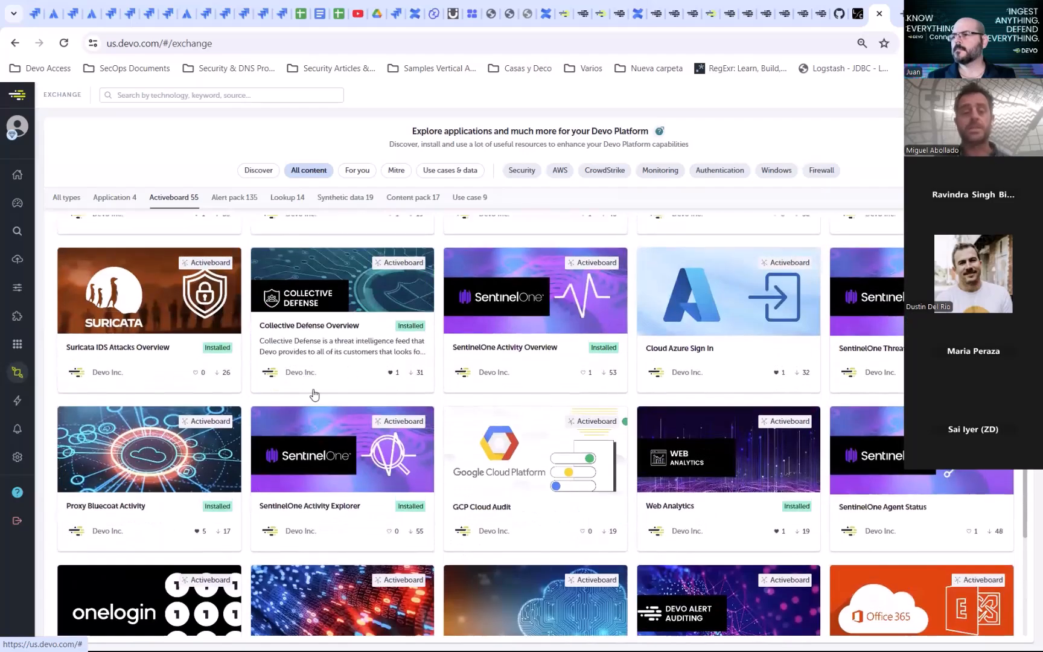
scroll(251, 403, "up", 12)
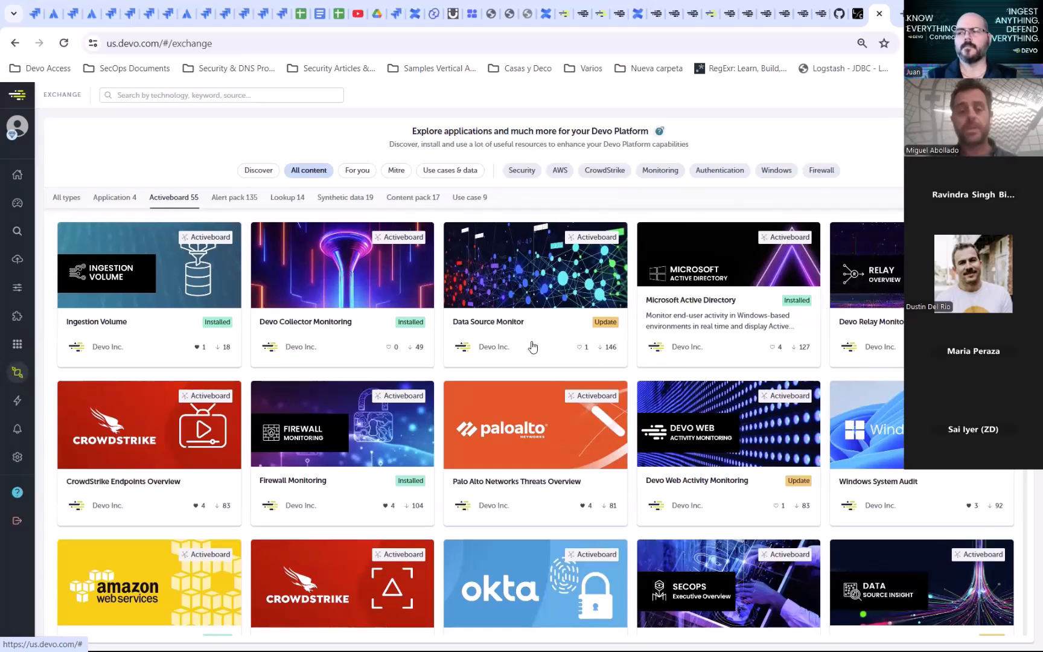
scroll(140, 434, "down", 2)
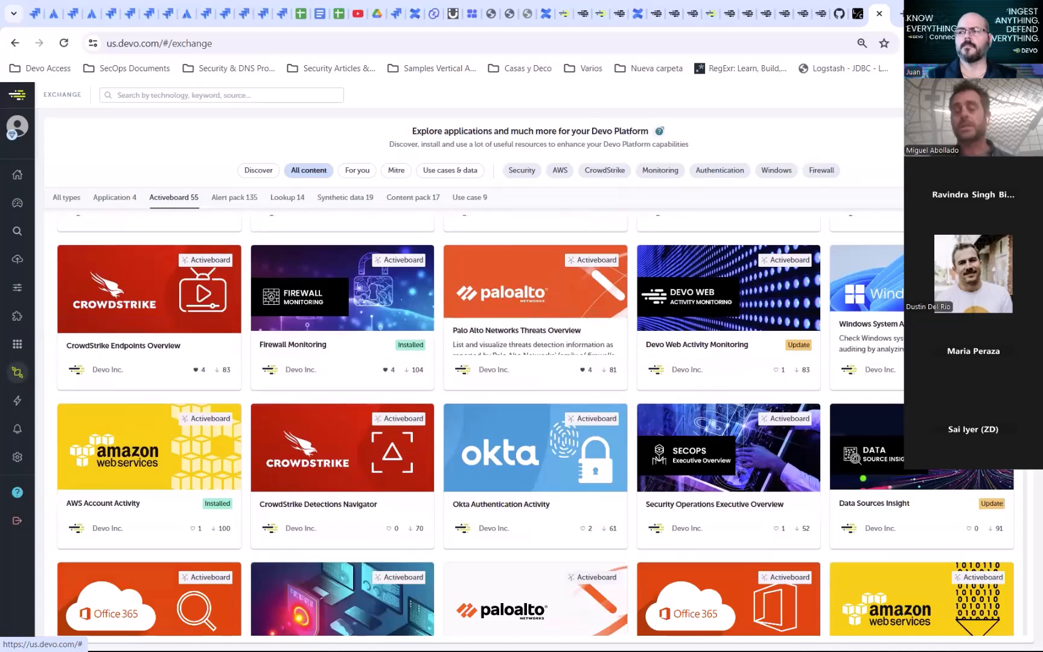
scroll(597, 434, "down", 4)
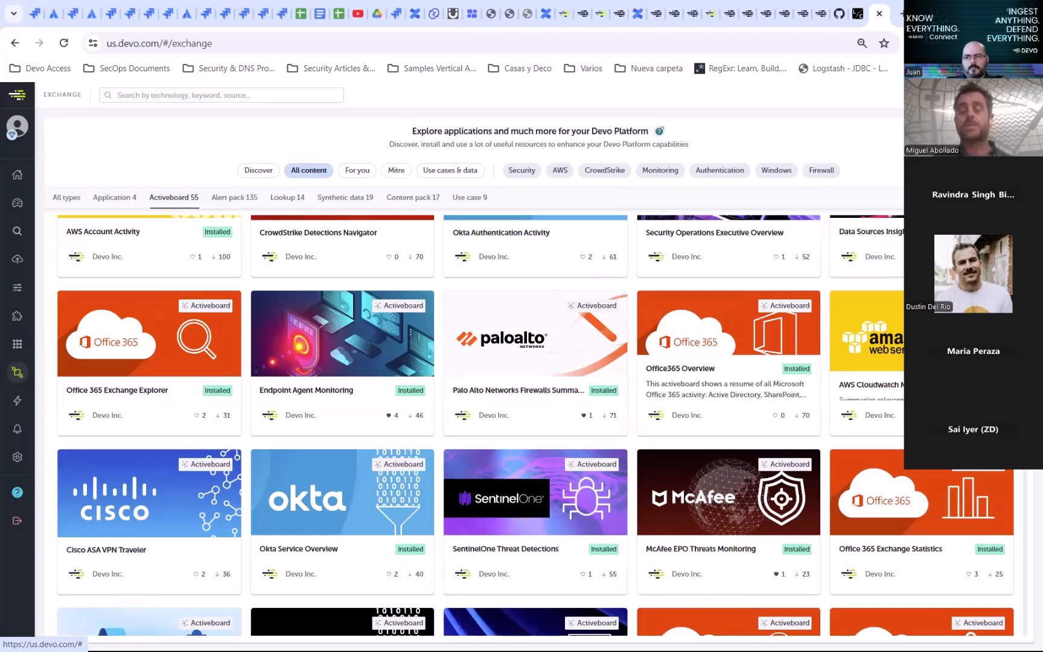
scroll(526, 442, "down", 3)
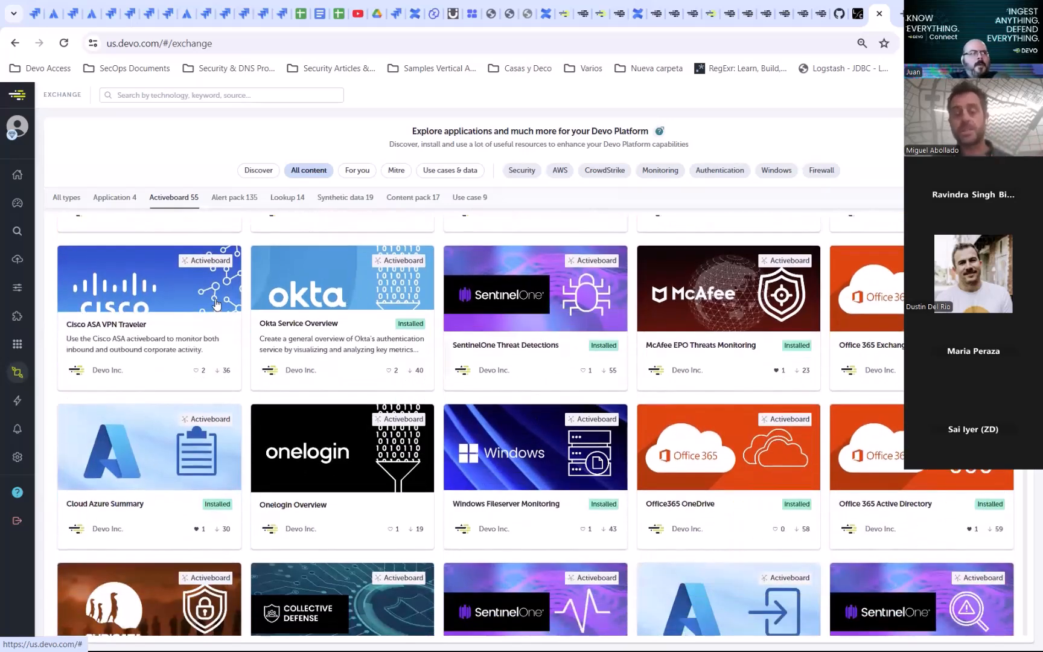
scroll(342, 314, "down", 1)
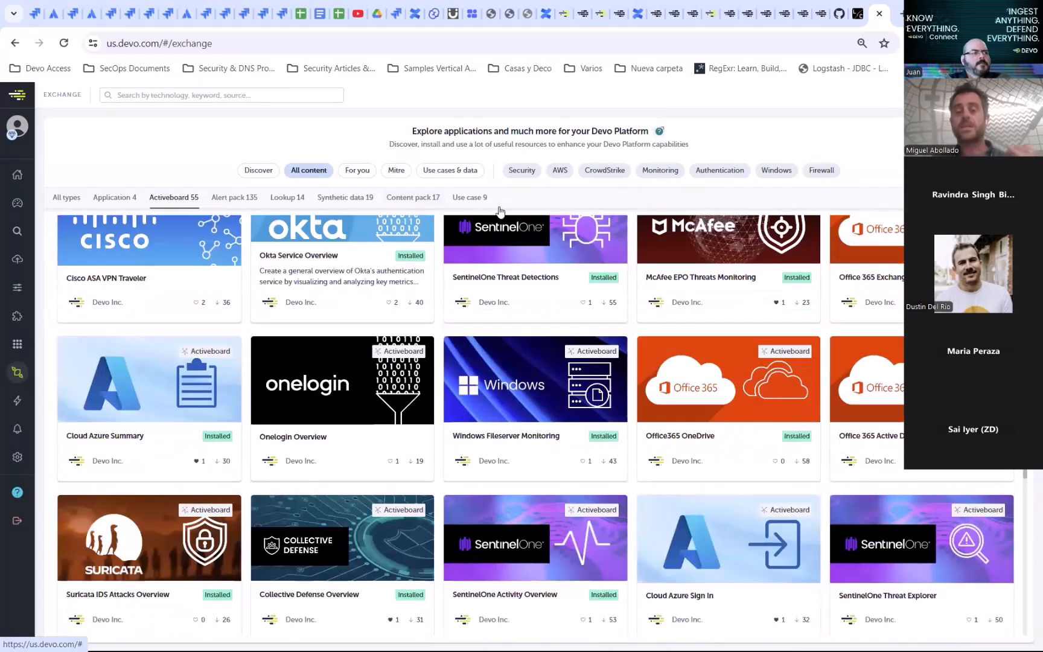
scroll(948, 568, "down", 5)
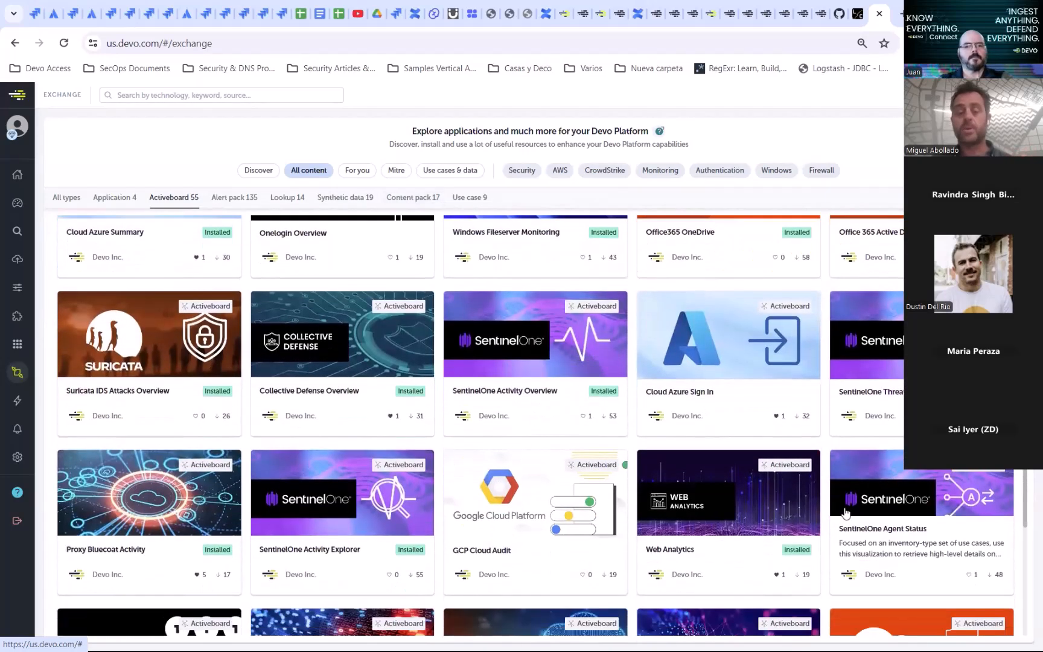
scroll(298, 326, "down", 2)
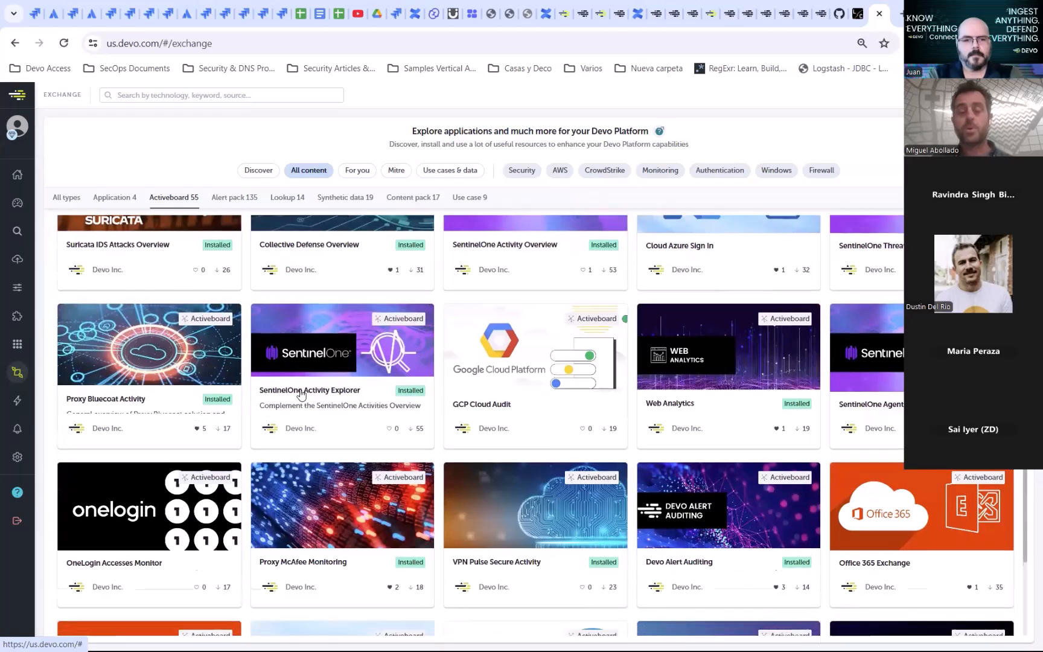
scroll(461, 419, "down", 2)
scroll(462, 416, "down", 1)
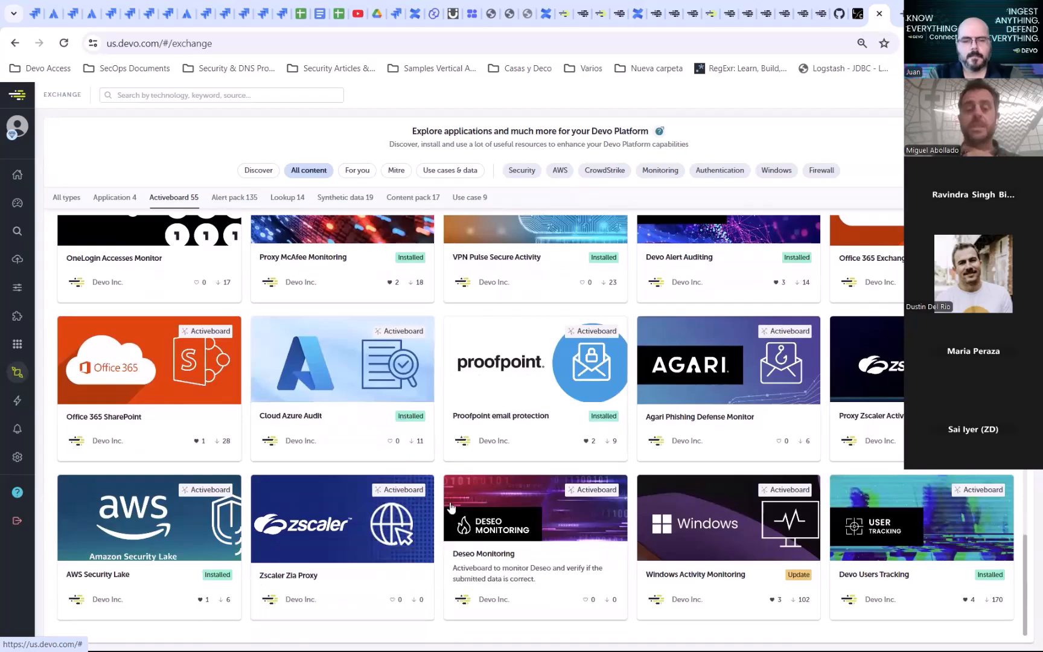
scroll(429, 548, "up", 1)
scroll(429, 548, "up", 15)
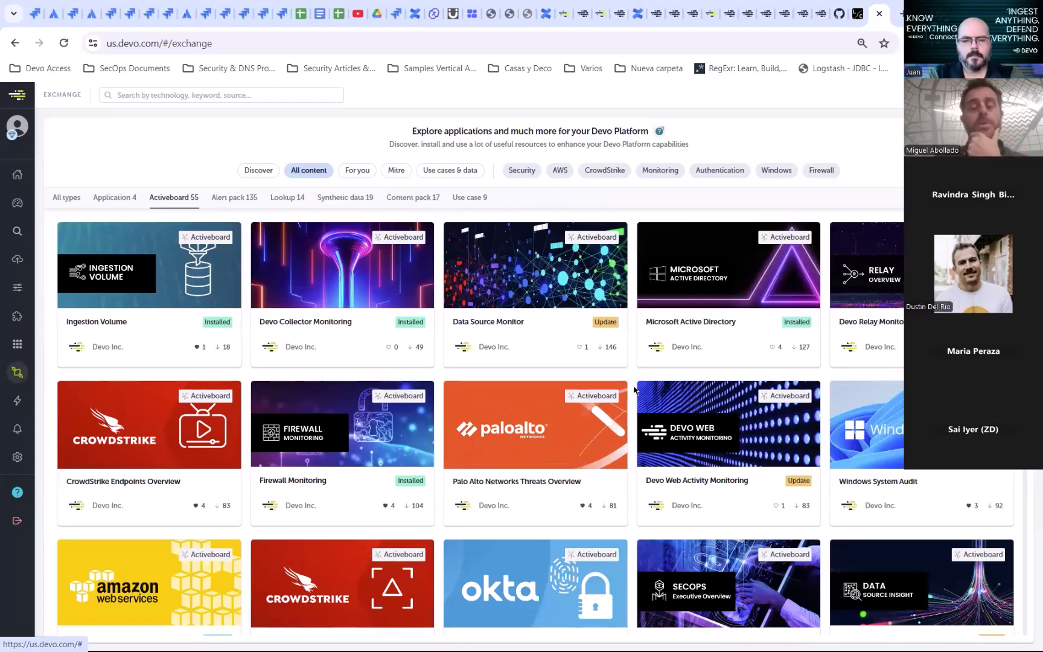
Step: View the Firewall Monitoring activeboard's details, including its overview and required data sources, and return to the catalogue
left_click(349, 423)
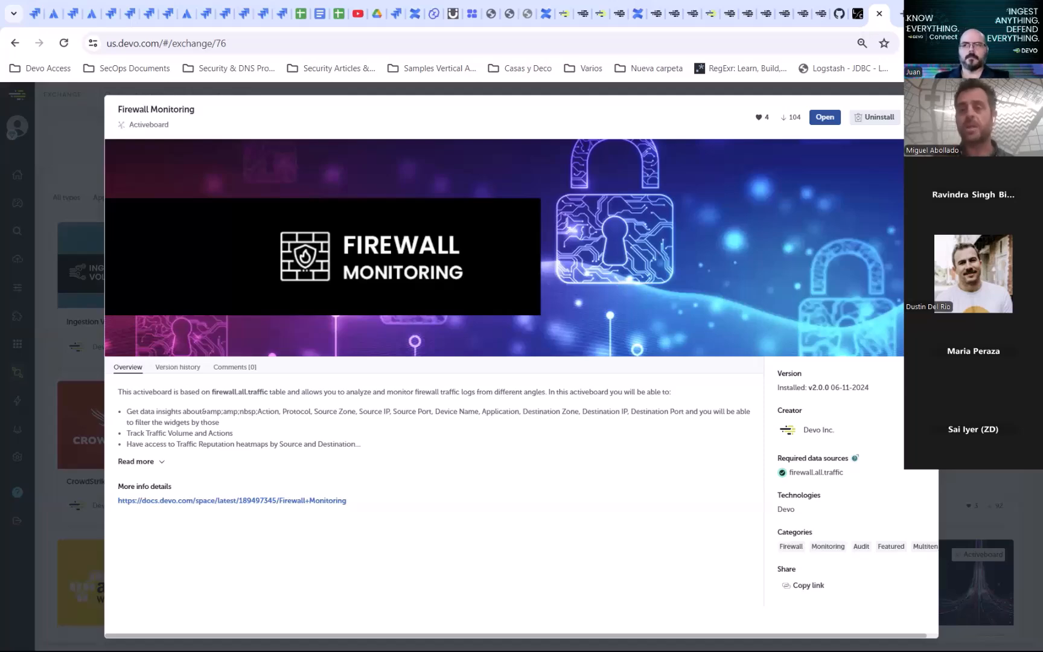
key("Escape")
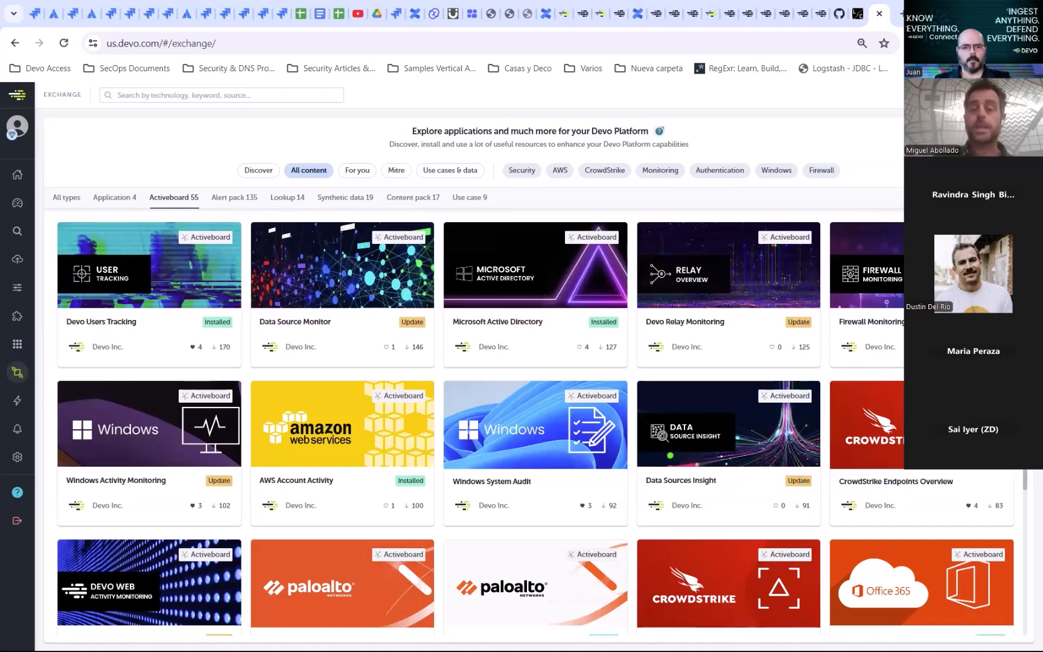
Step: Browse the Exchange content by the CrowdStrike, Monitoring, Authentication and Windows categories in turn
left_click(605, 170)
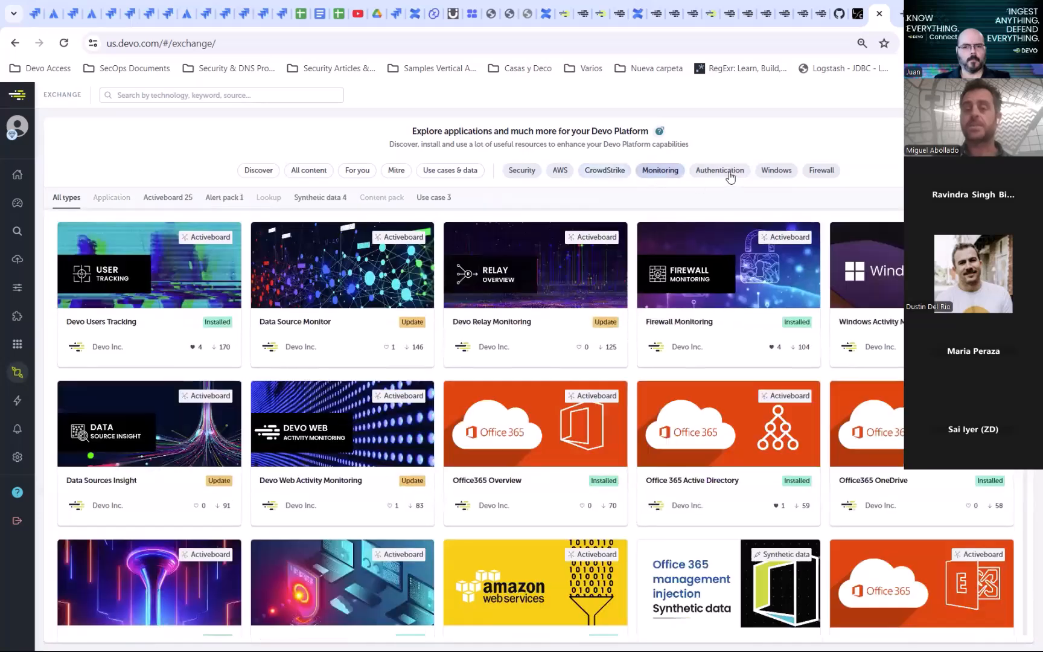
left_click(726, 172)
left_click(774, 173)
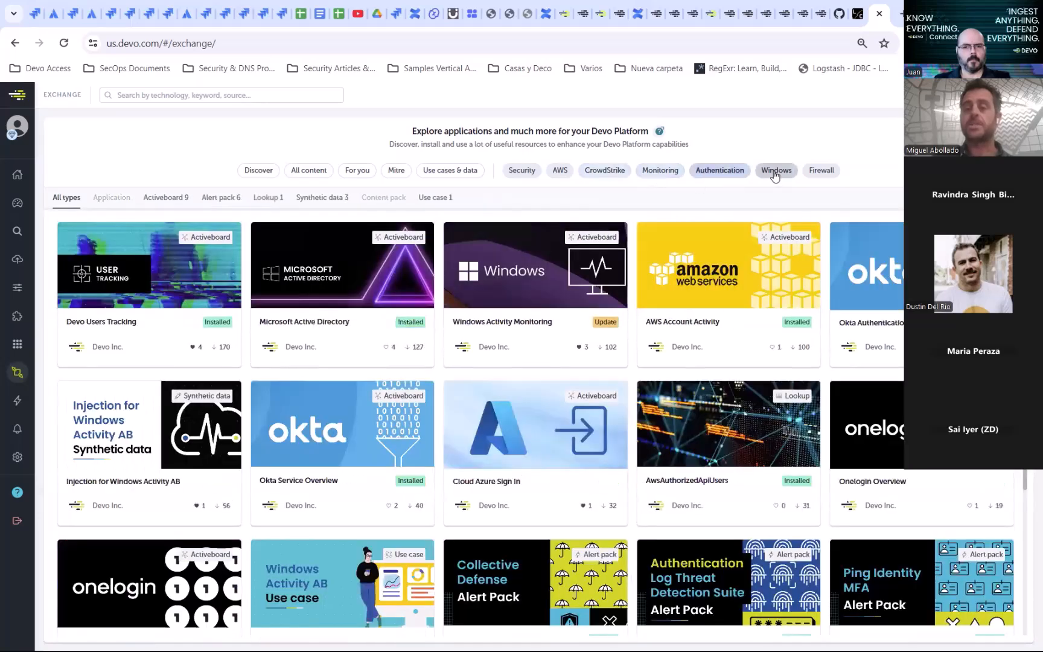
Step: Search the Exchange for "cisco" and show only the activeboards among the results
left_click(244, 96)
type("cisc")
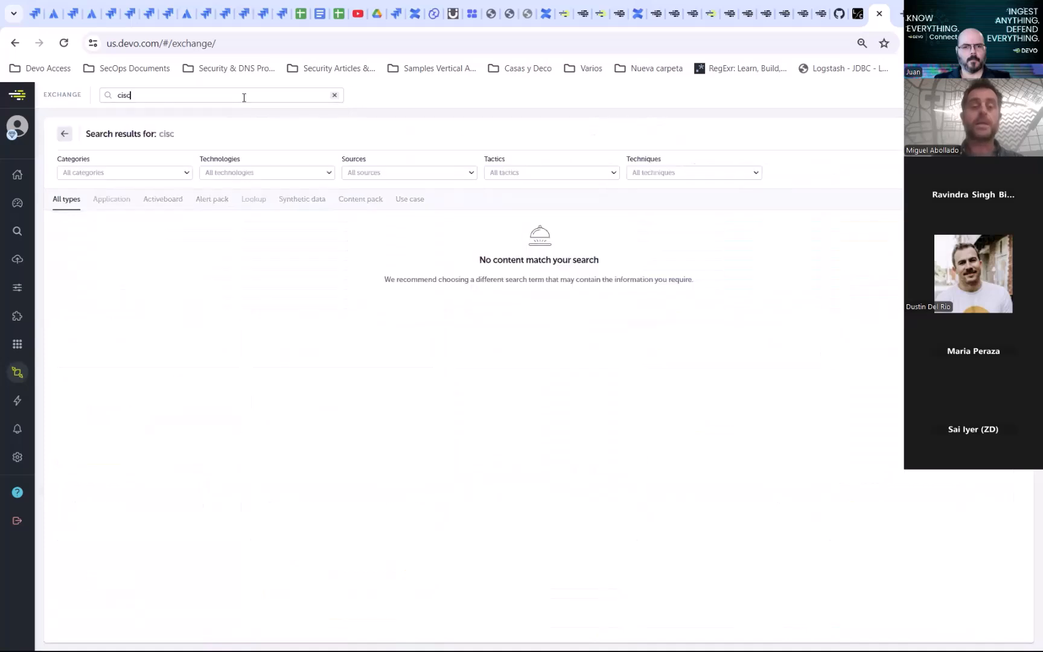
type("o")
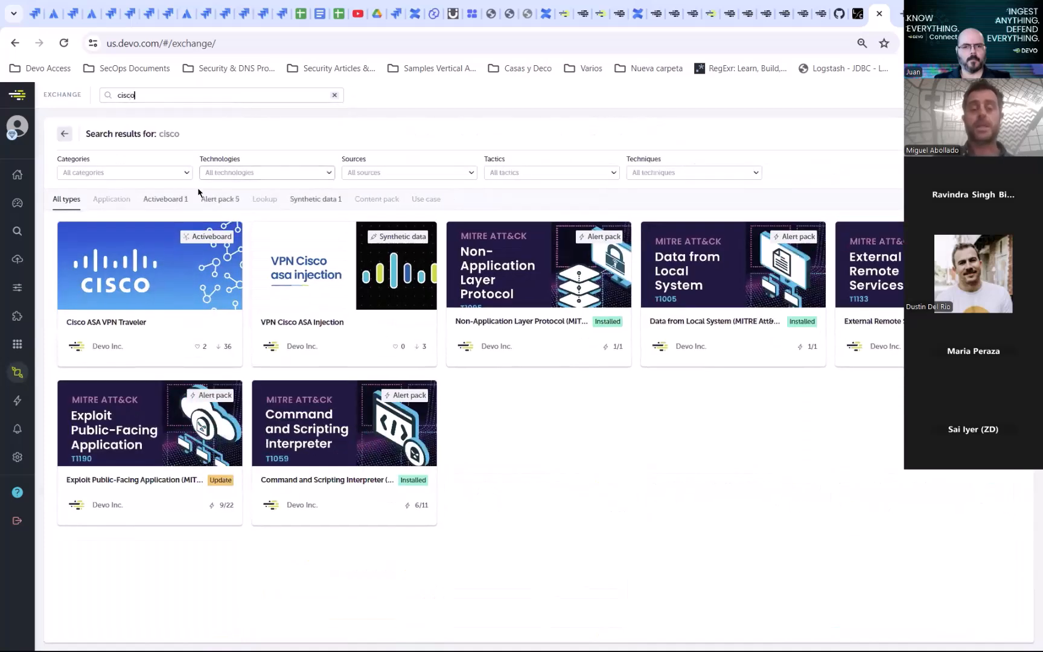
left_click(167, 199)
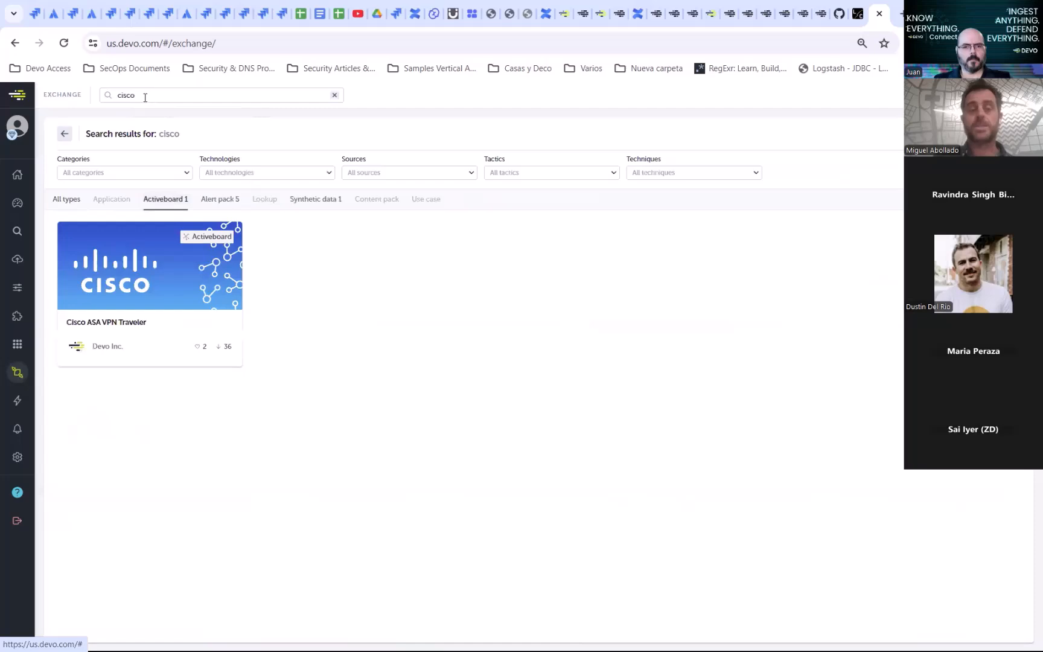
Step: Replace the search term with "aws" and restrict the results to activeboards
left_click(145, 97)
key("BackSpace")
key("BackSpace")
key("BackSpace")
key("BackSpace")
key("BackSpace")
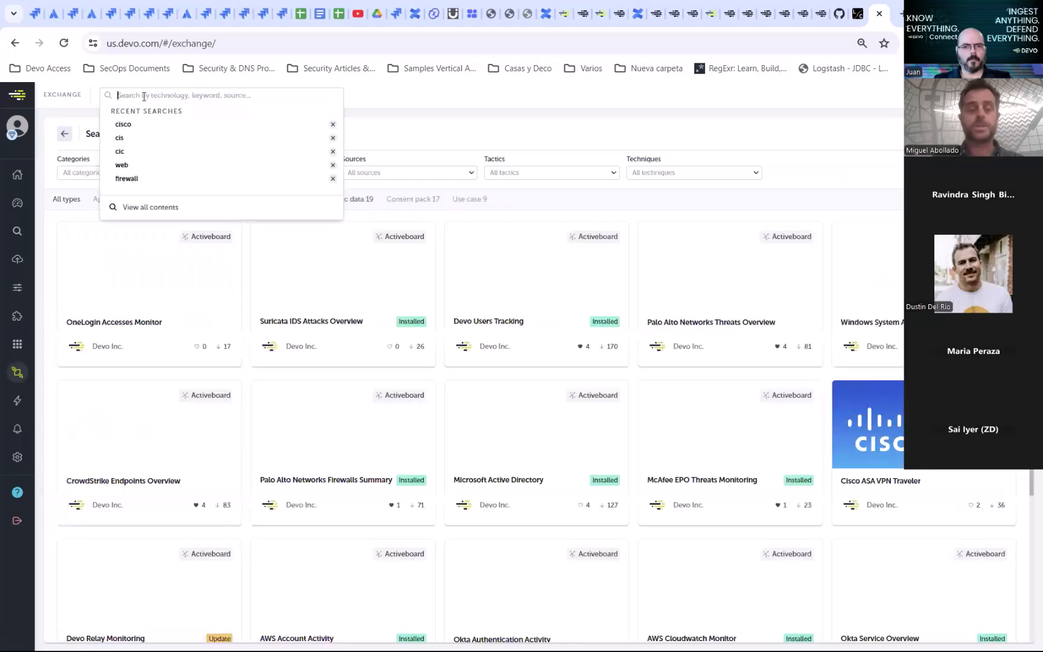
type("aws")
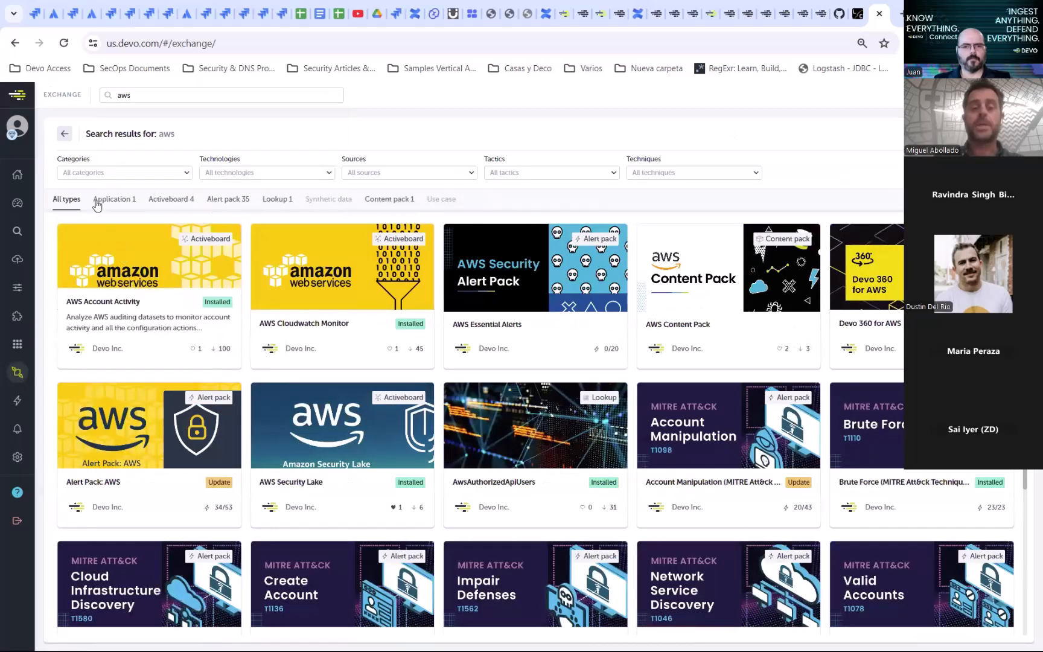
left_click(178, 202)
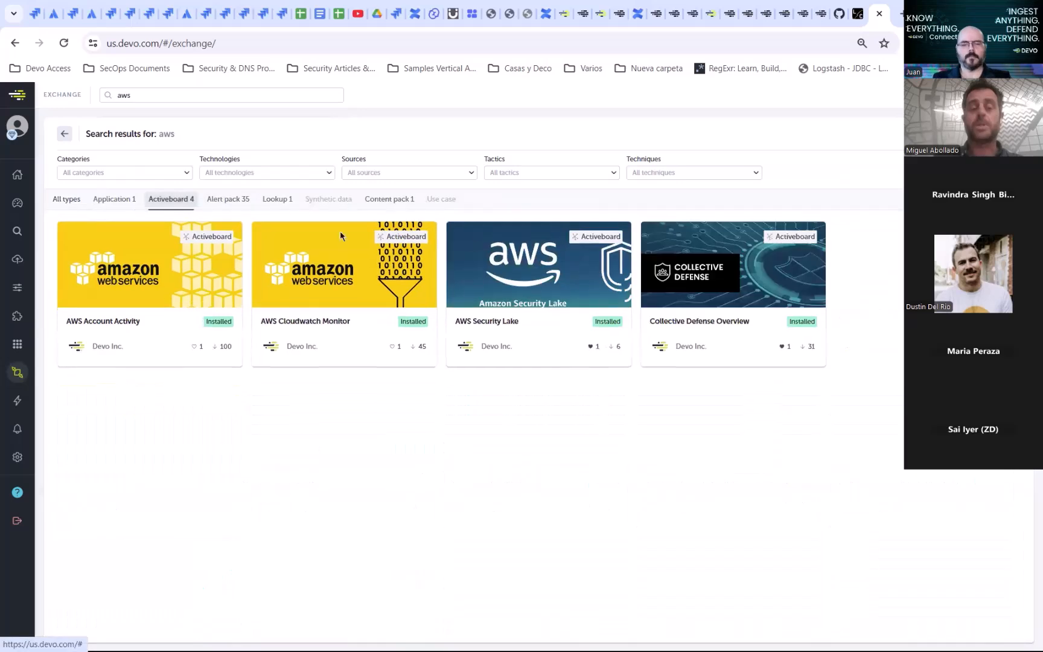
Step: Leave the search results and list all Exchange content filtered to activeboards
left_click(65, 133)
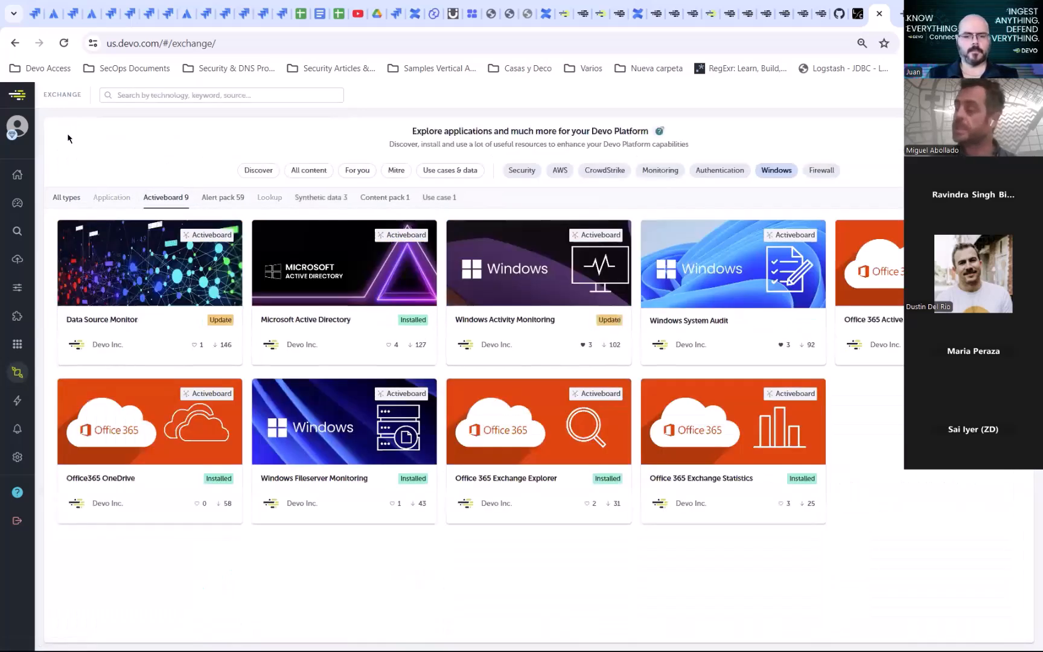
left_click(269, 175)
left_click(316, 173)
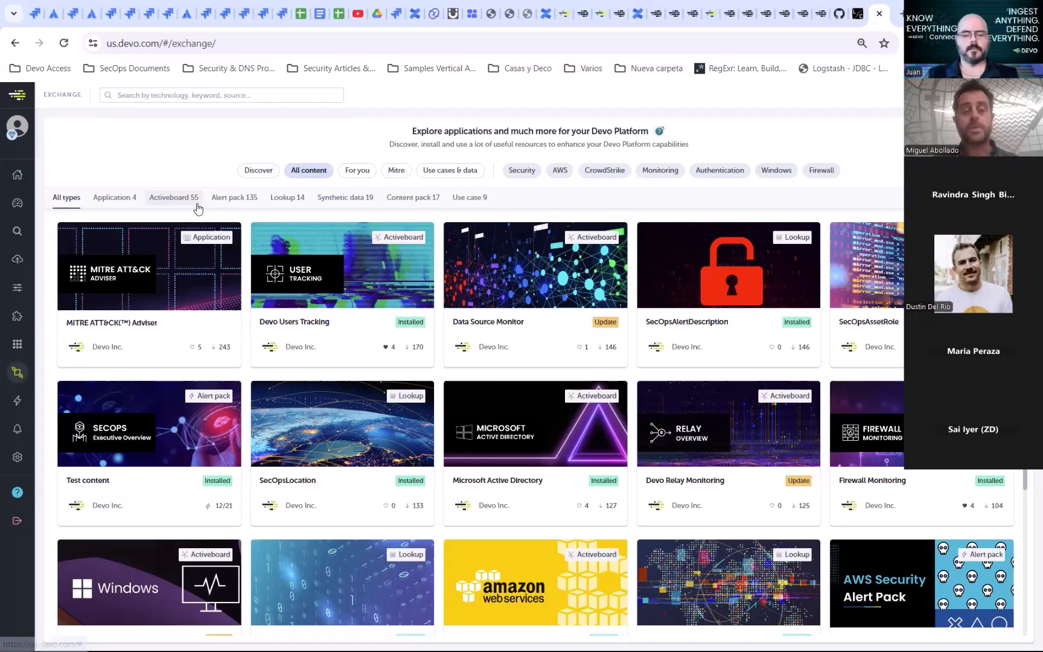
left_click(175, 198)
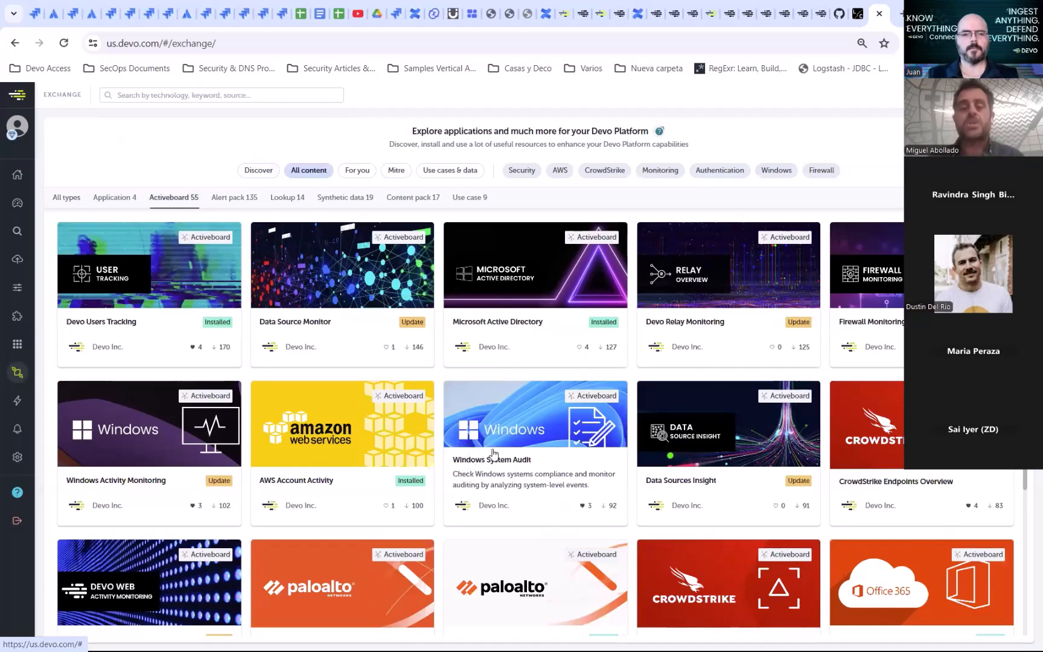
Step: View the Windows System Audit activeboard's details and required data sources, and return to the activeboard list
left_click(559, 439)
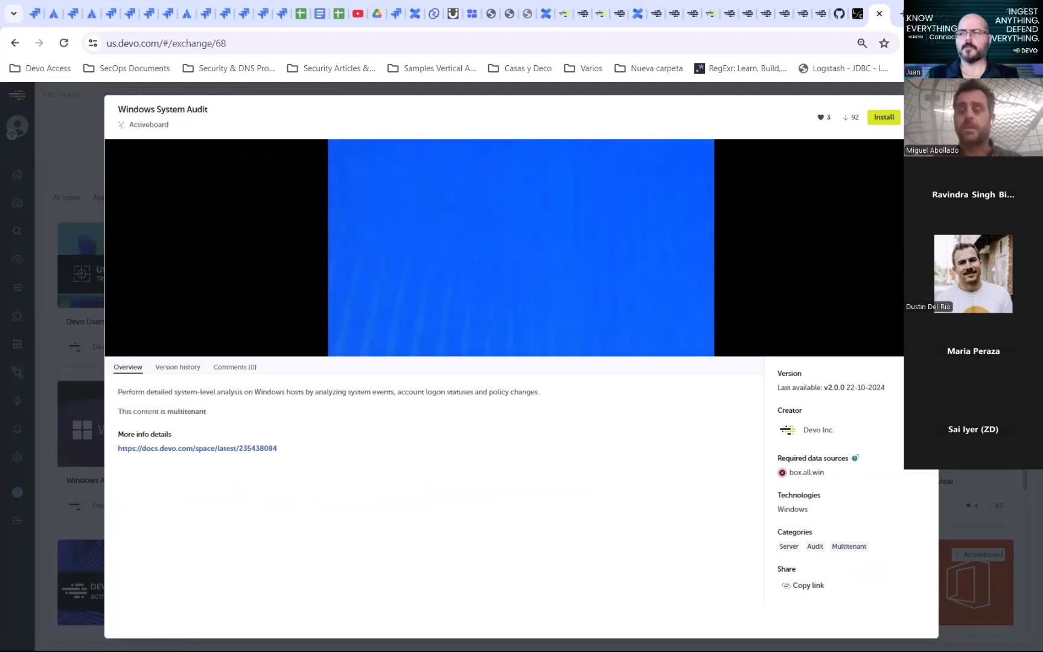
key("Escape")
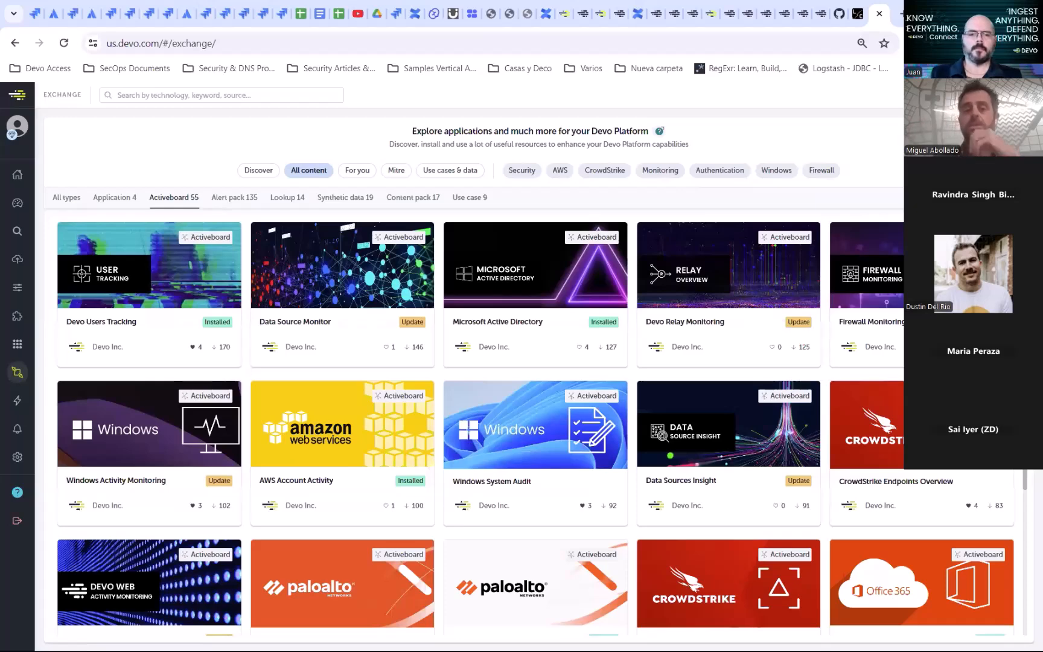
Step: List the Exchange content recommended for this domain and restrict it to activeboards
left_click(359, 172)
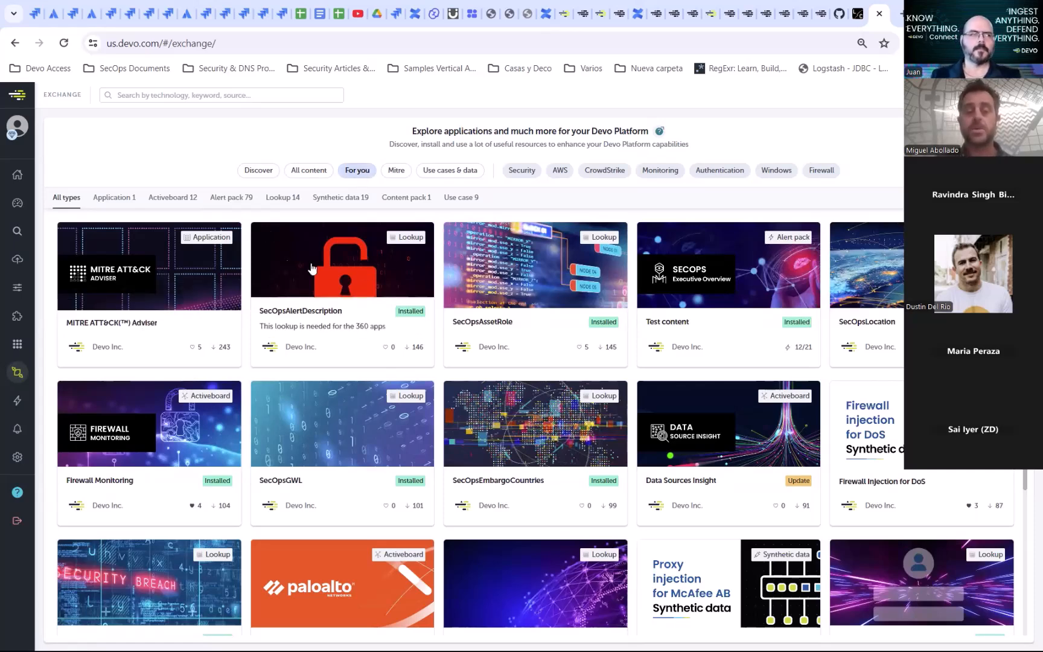
left_click(180, 199)
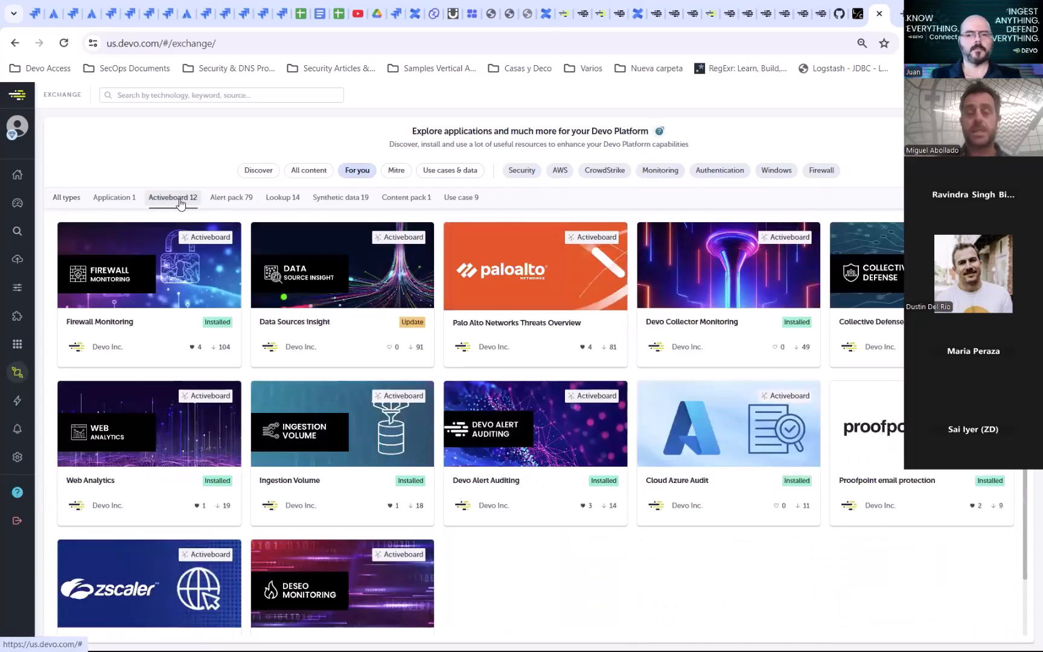
mouse_move(1, 130)
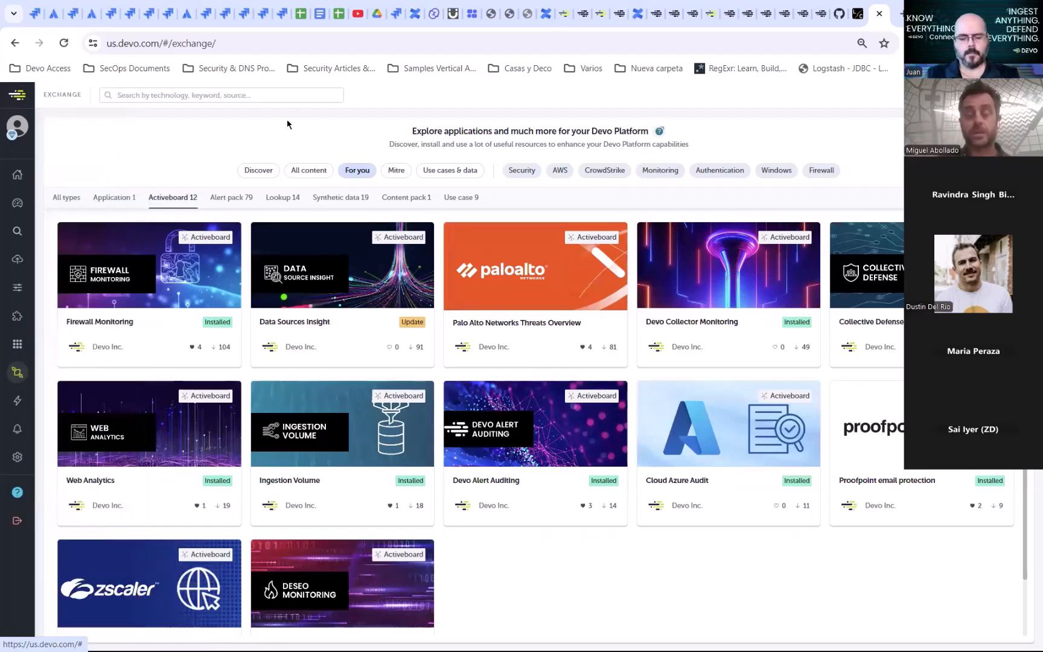
Step: View the details of the Firewall Monitoring, Cloud Azure Audit and Web Analytics activeboards, returning to the list after each one
left_click(165, 276)
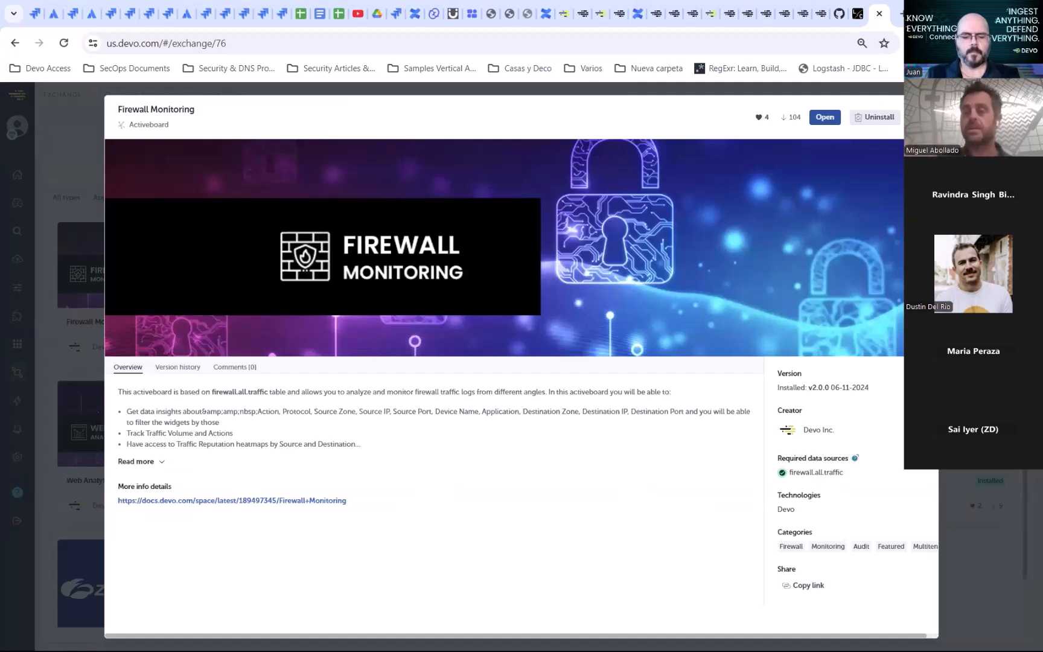
key("Escape")
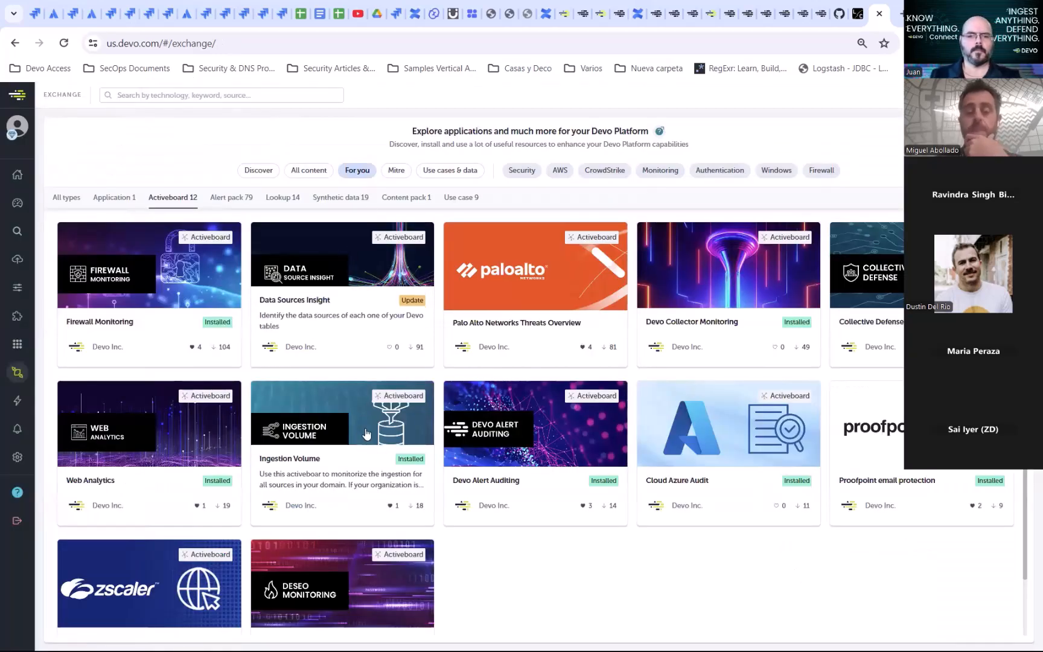
left_click(695, 429)
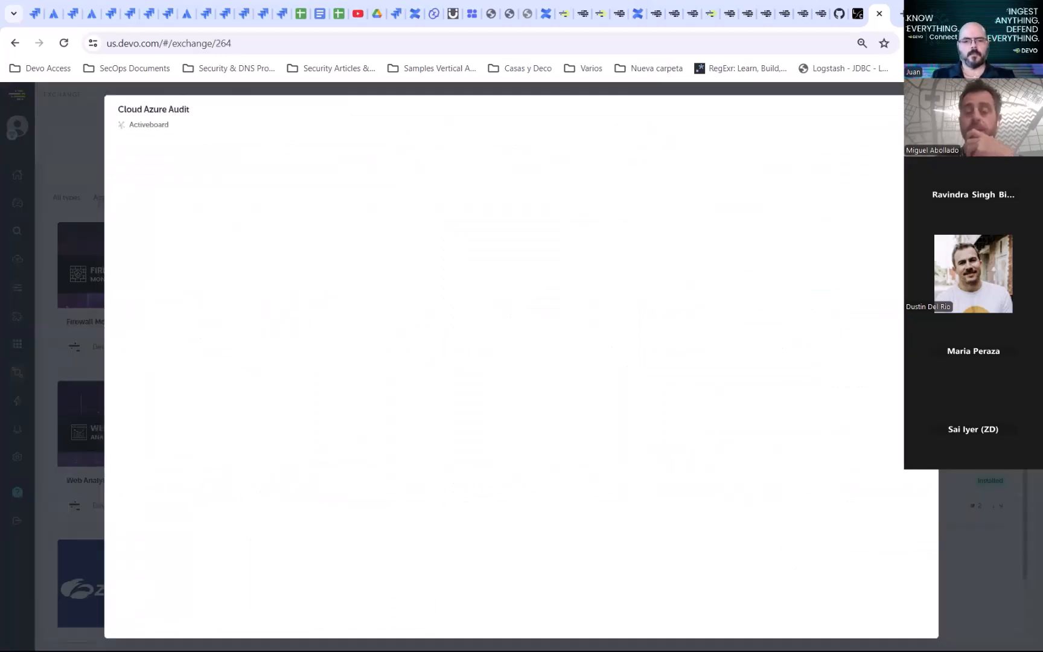
key("Escape")
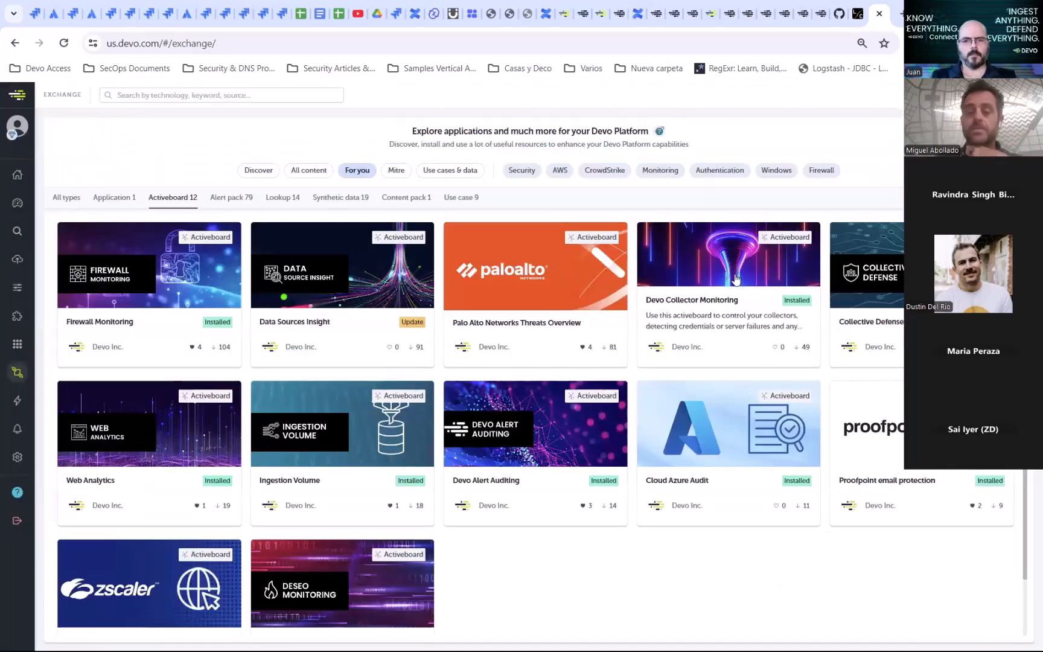
left_click(134, 428)
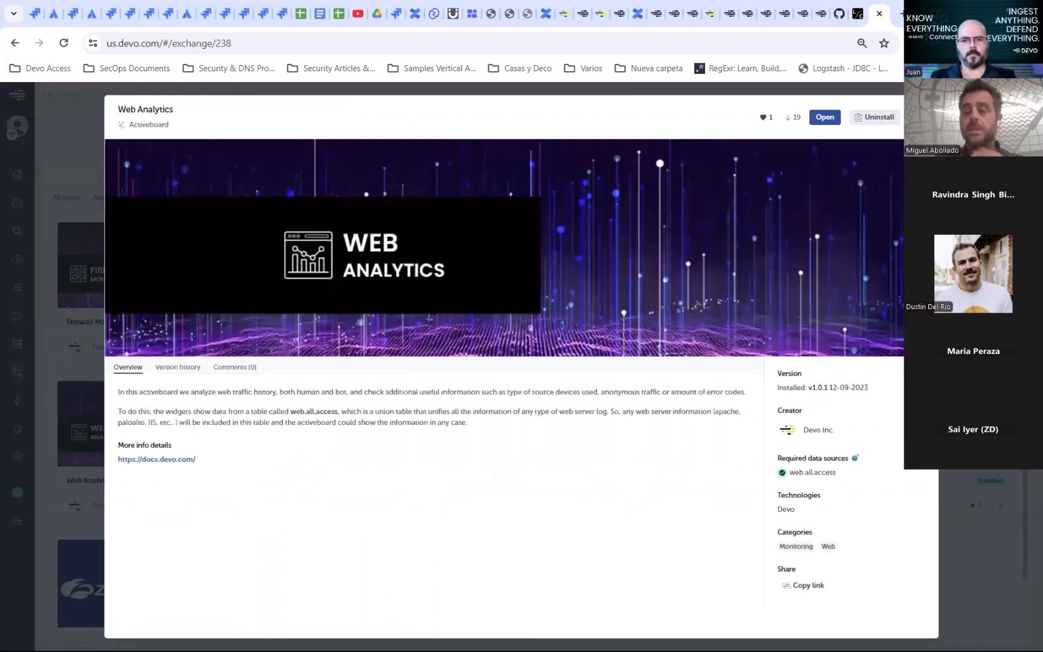
key("Escape")
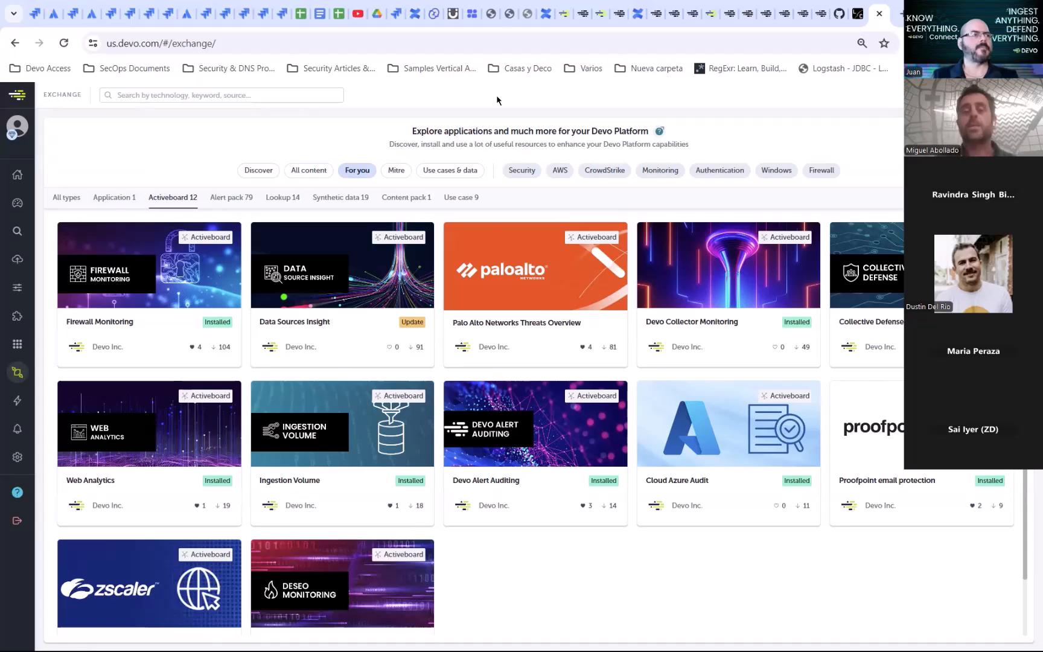
Step: Browse the use cases and data, and view the IDS Suricata AB Use Case and its included Suricata IDS Attacks Overview activeboard
left_click(454, 172)
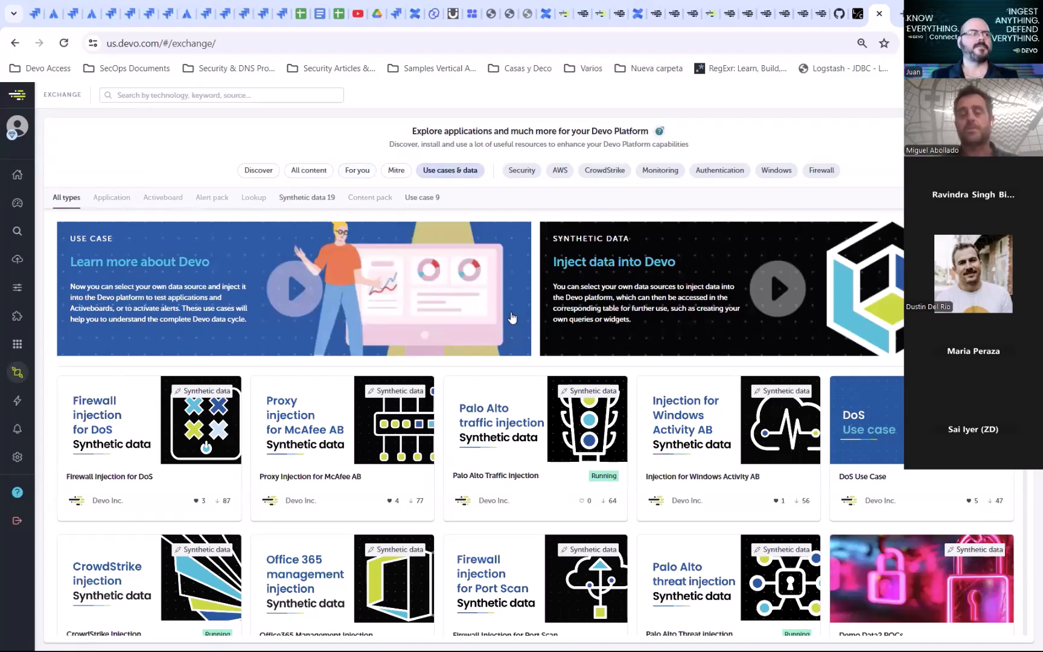
scroll(464, 380, "down", 3)
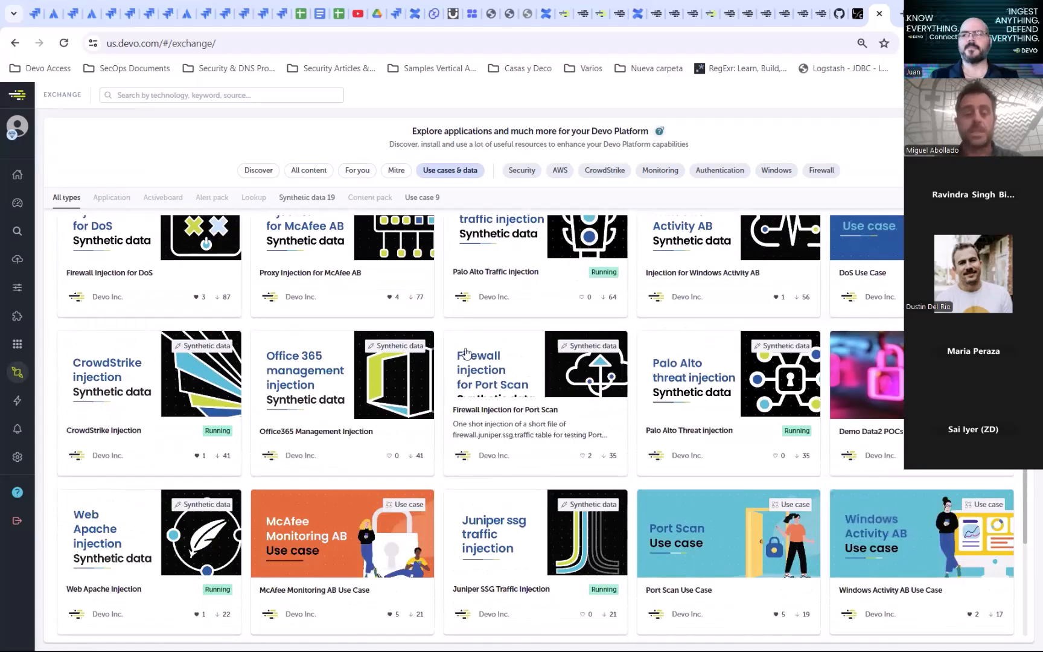
scroll(465, 362, "down", 2)
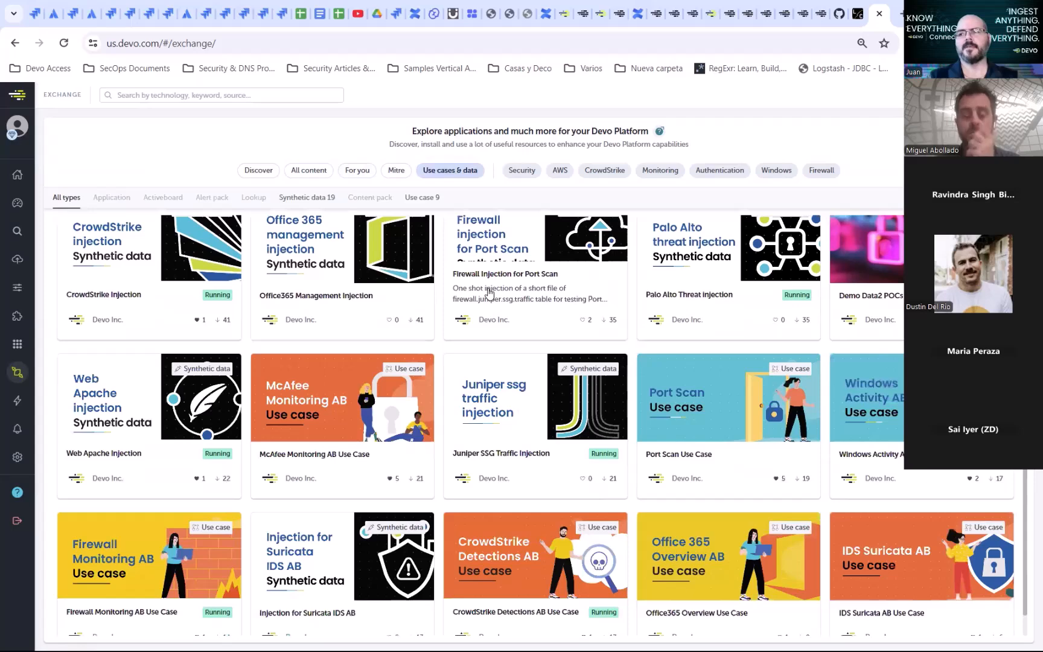
scroll(489, 294, "down", 1)
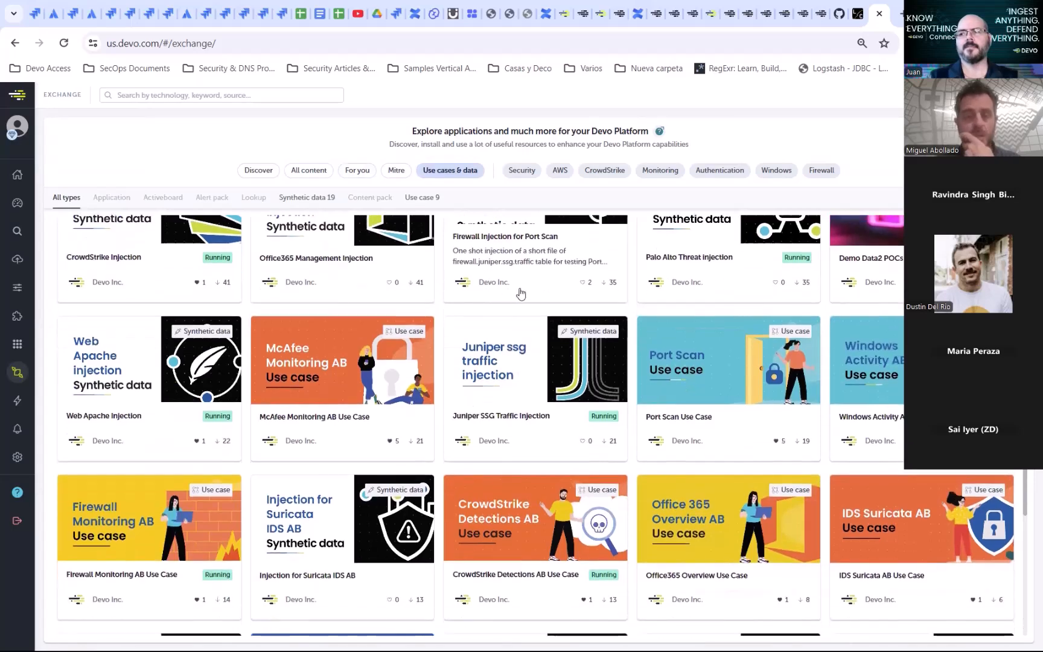
left_click(907, 512)
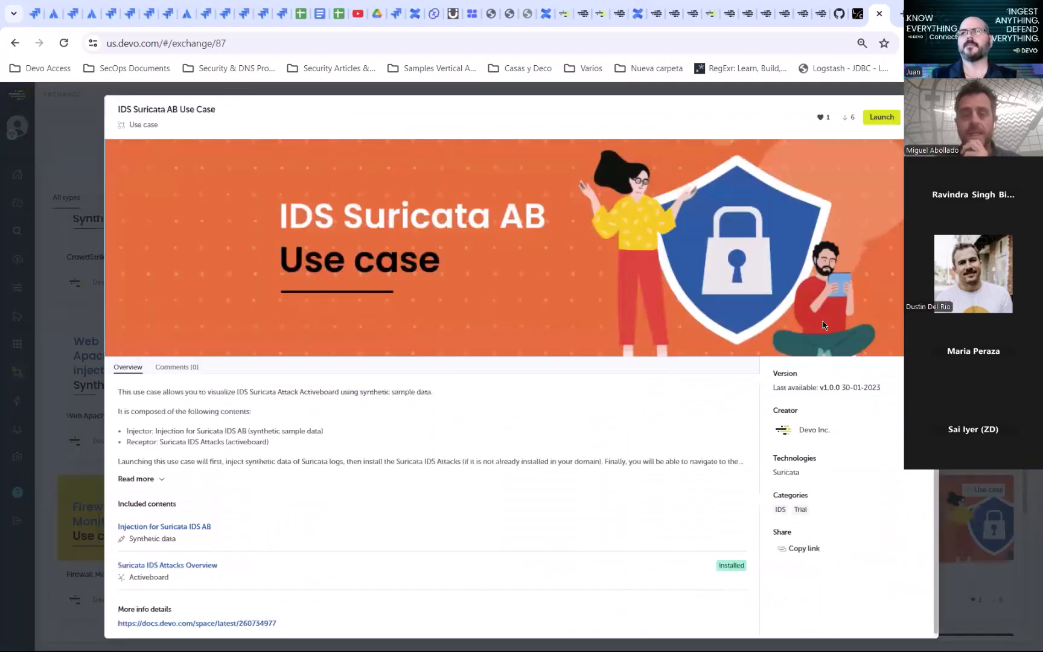
left_click(198, 565)
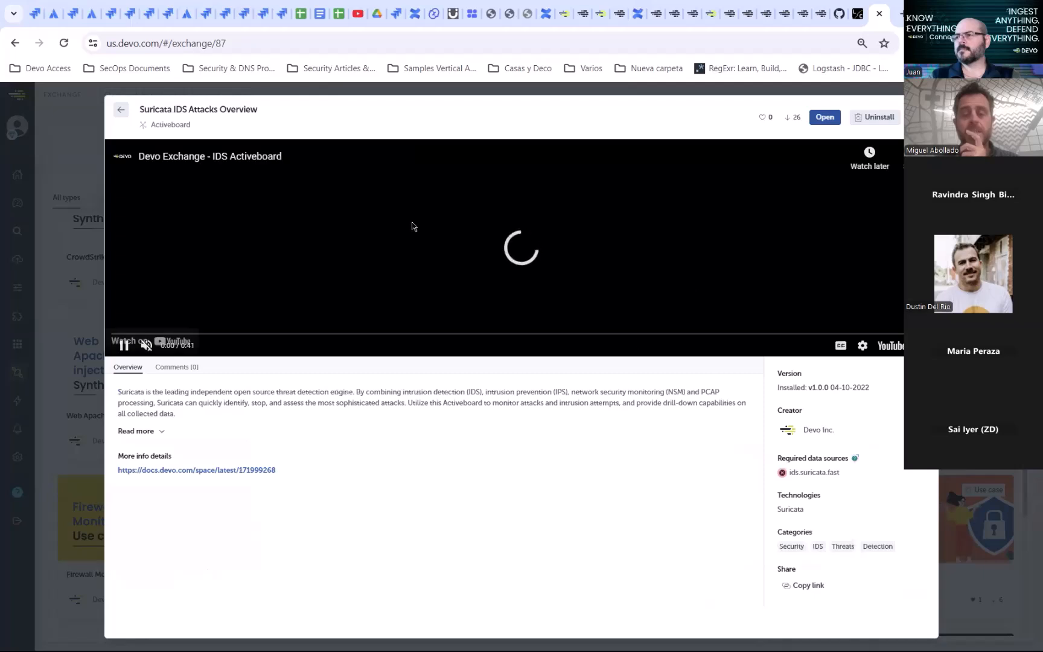
Step: Open the Suricata IDS Attacks Overview activeboard, examine its widgets and heat map, and return to the use case details
left_click(827, 119)
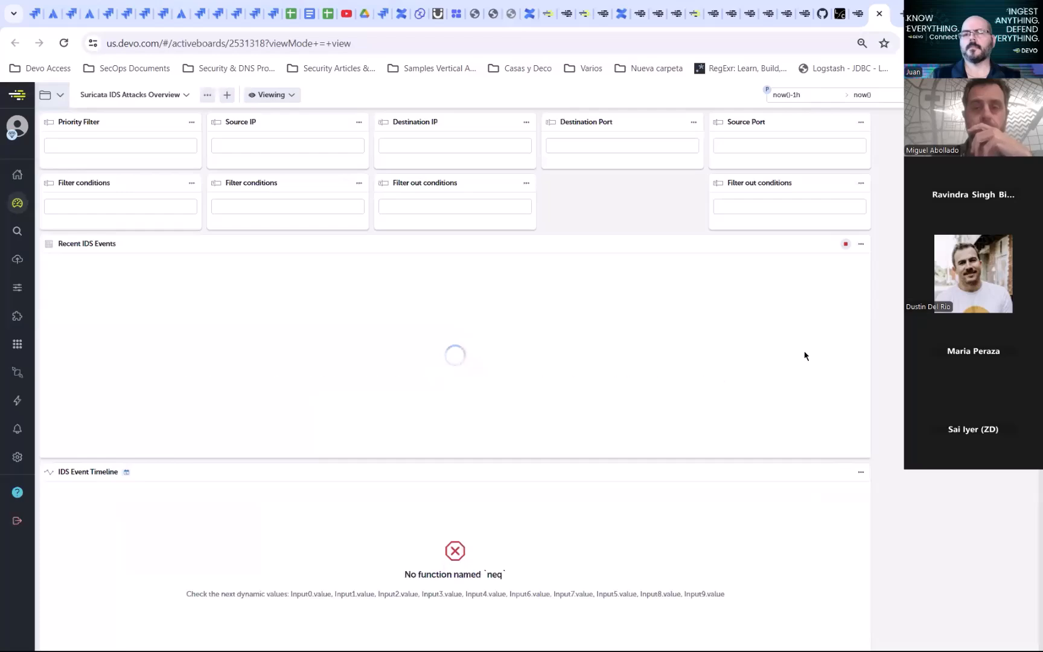
scroll(864, 375, "down", 10)
scroll(885, 378, "down", 8)
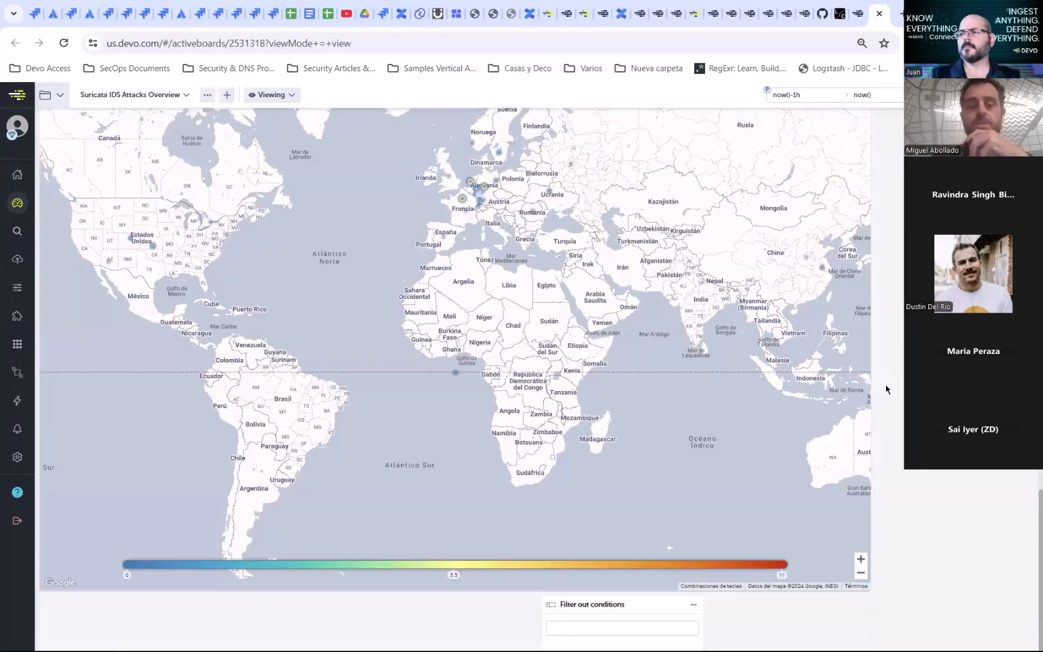
scroll(886, 389, "up", 6)
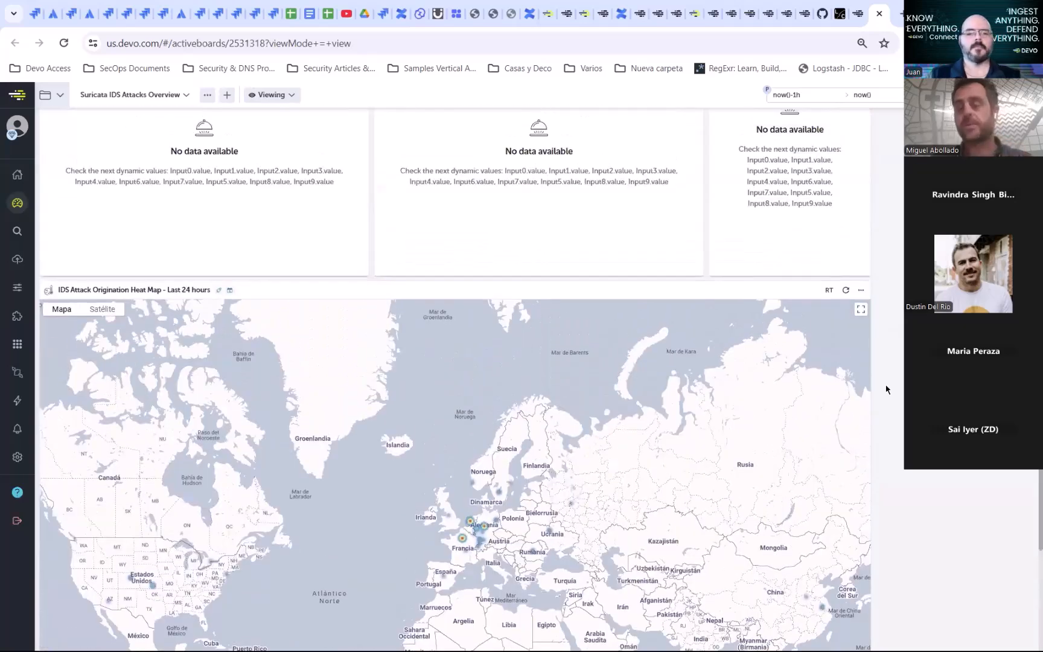
scroll(455, 380, "up", 15)
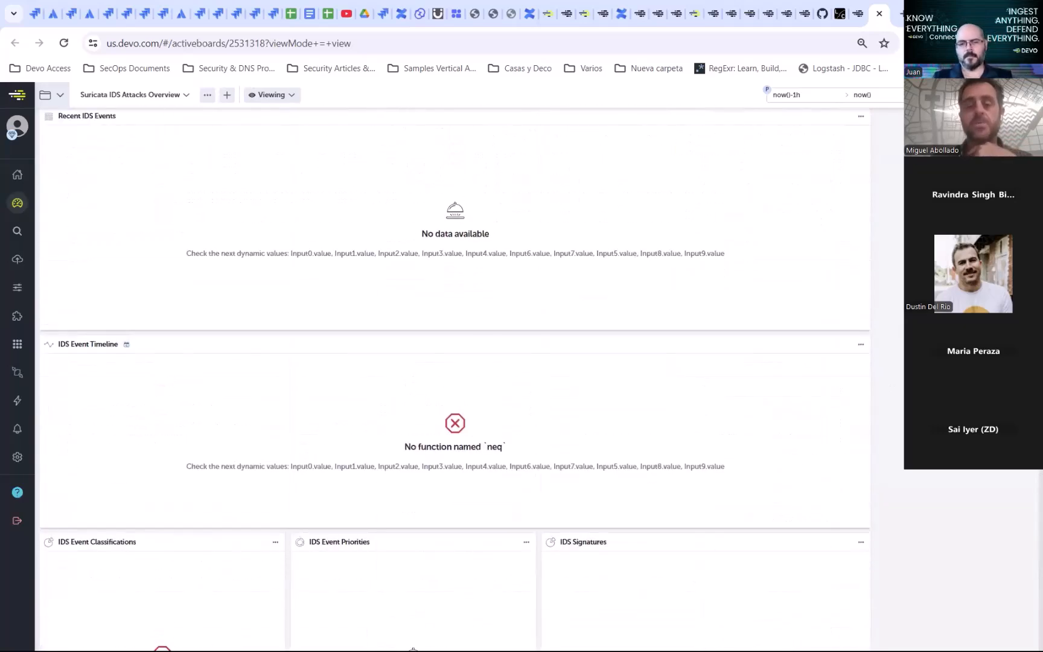
scroll(848, 335, "up", 2)
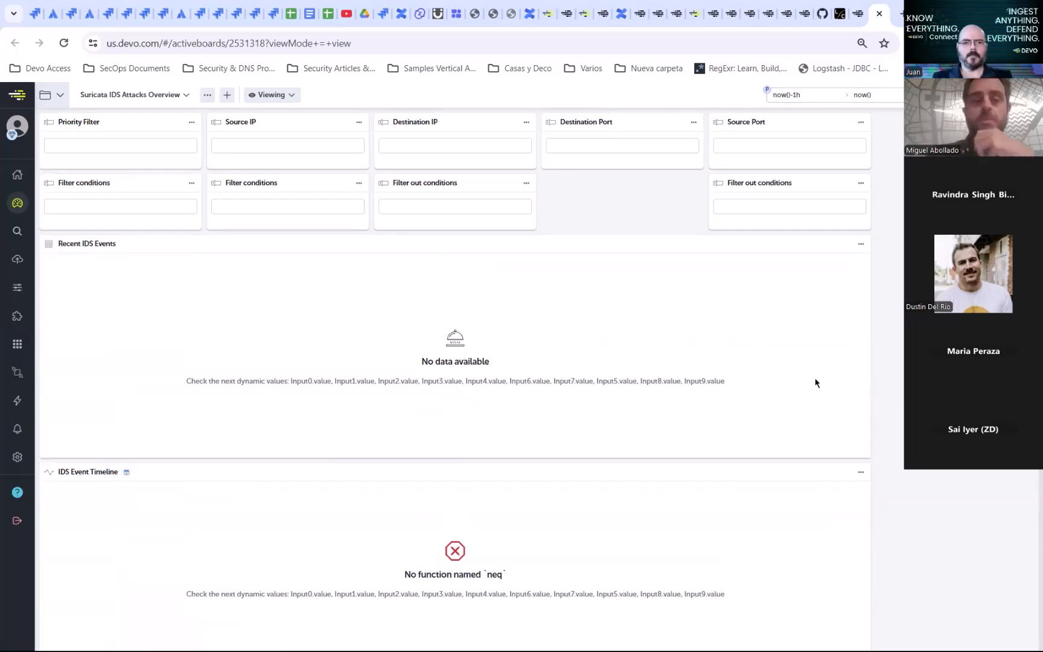
left_click(859, 19)
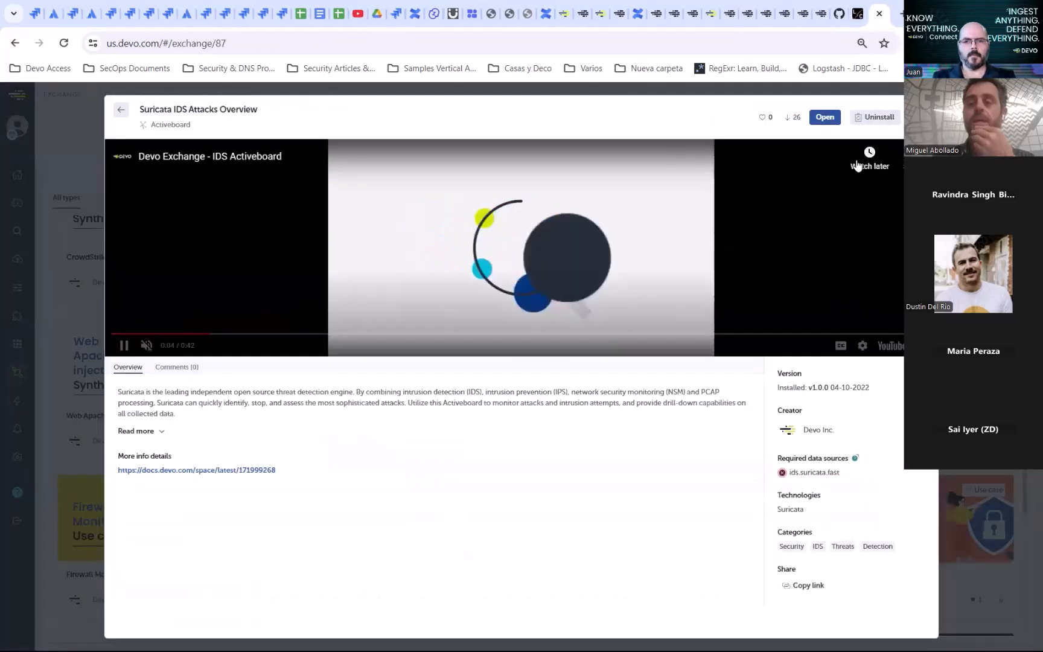
left_click(123, 113)
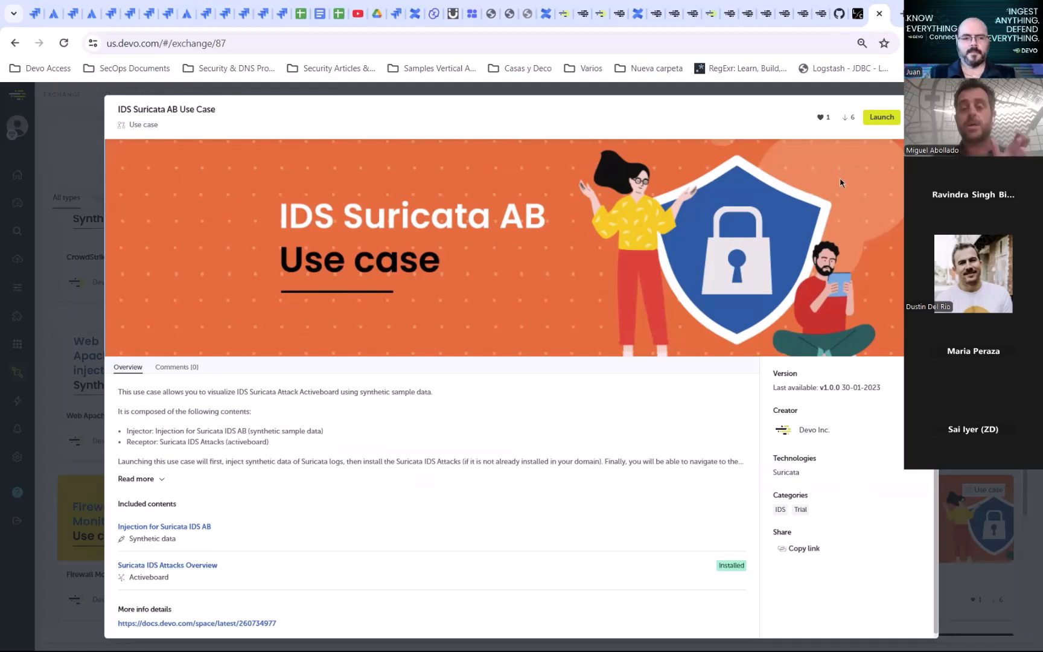
Step: Uninstall the Suricata IDS Attacks Overview activeboard included in the use case and confirm the removal
left_click(187, 565)
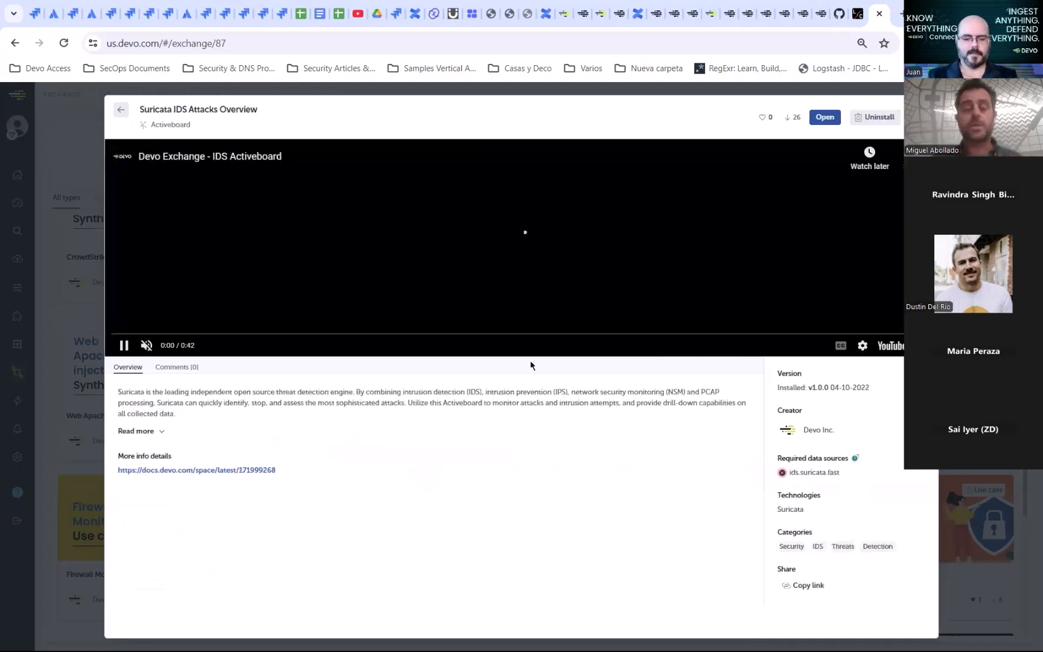
left_click(875, 116)
left_click(620, 399)
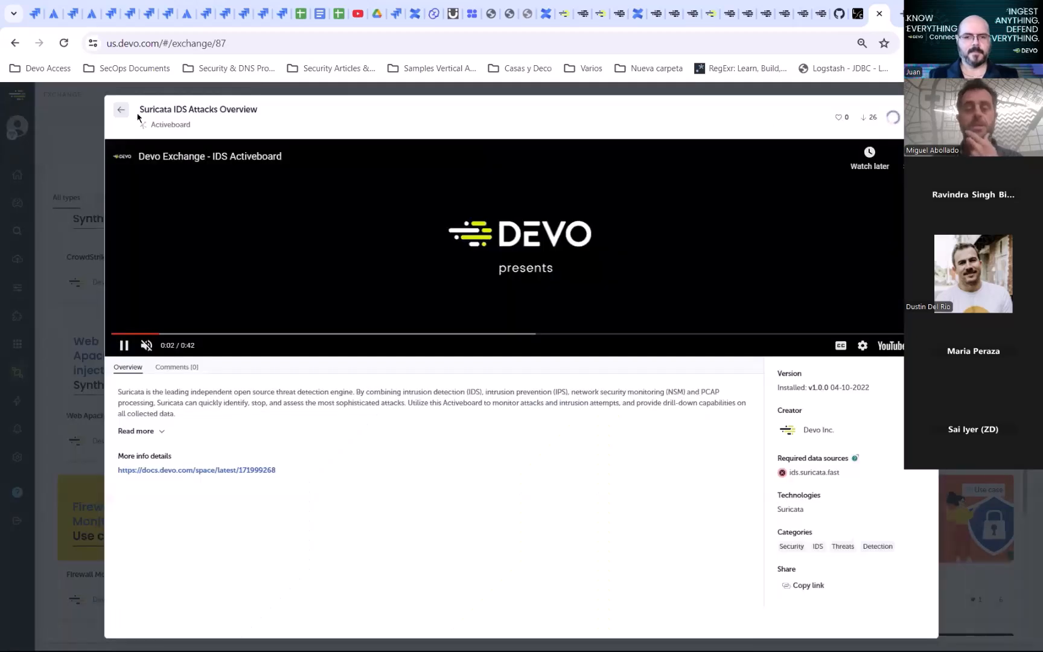
Step: Return to the IDS Suricata AB Use Case, launch it, and close its details
left_click(120, 110)
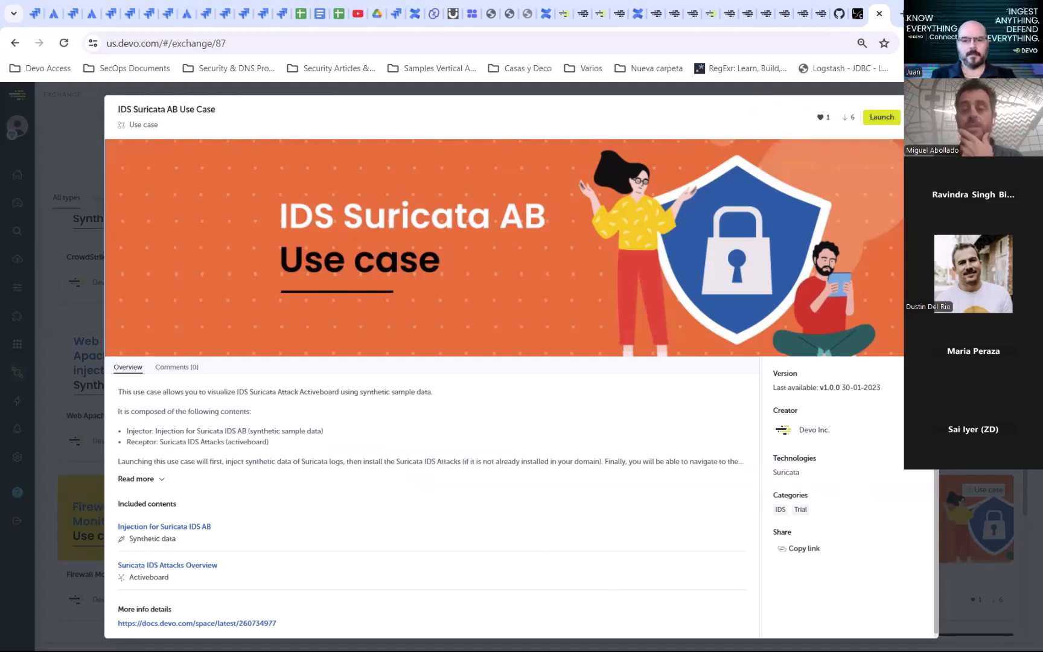
left_click(892, 120)
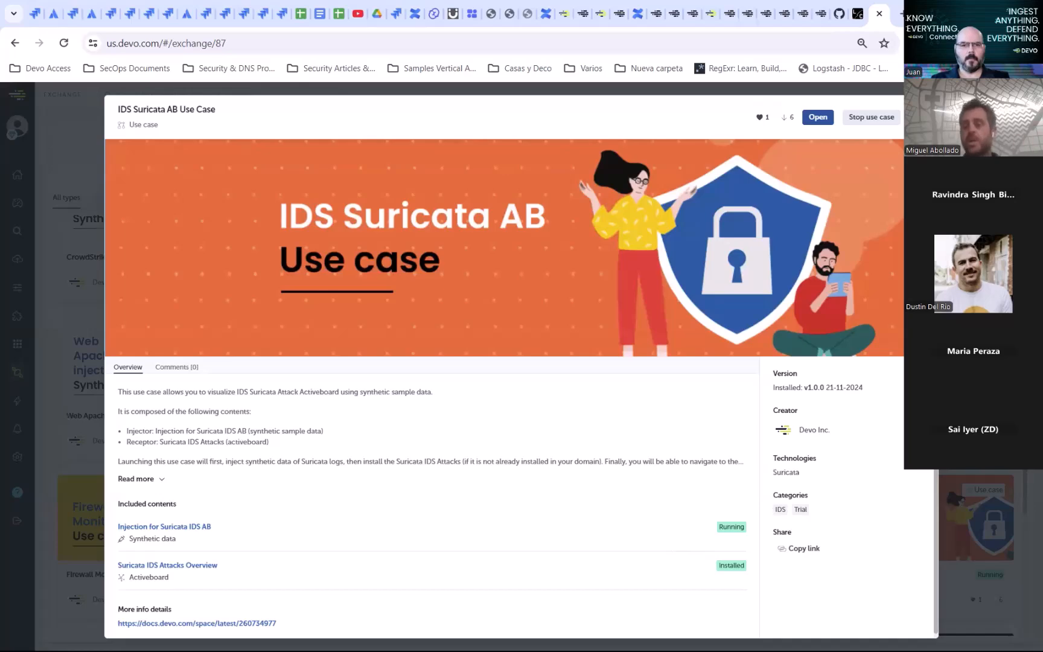
key("Escape")
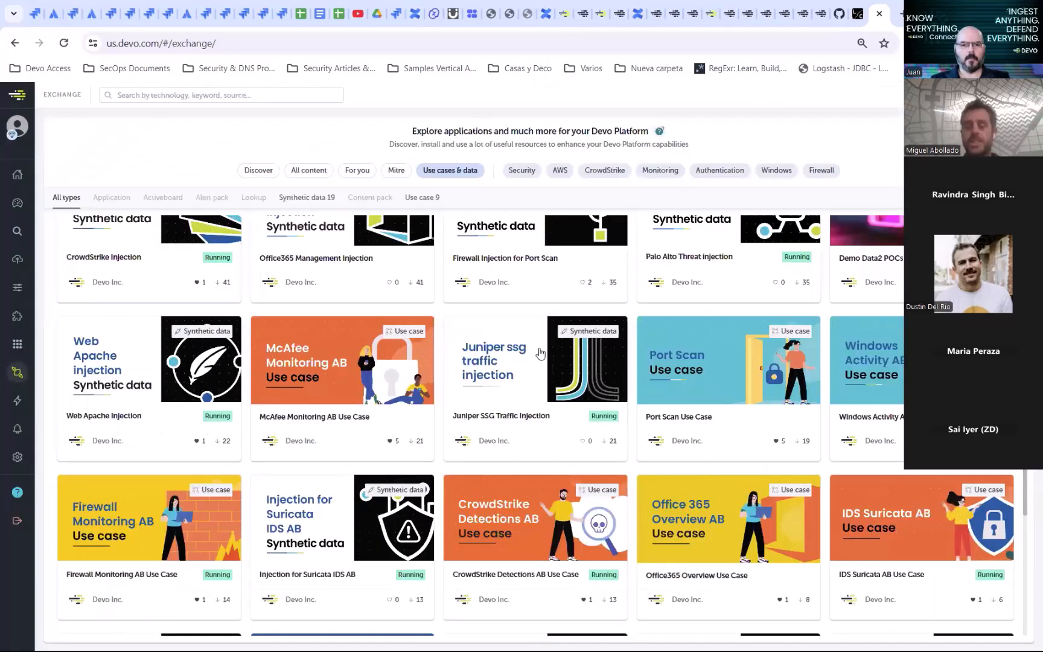
Step: Filter the use cases and data to synthetic data and browse the available injections
scroll(381, 431, "up", 3)
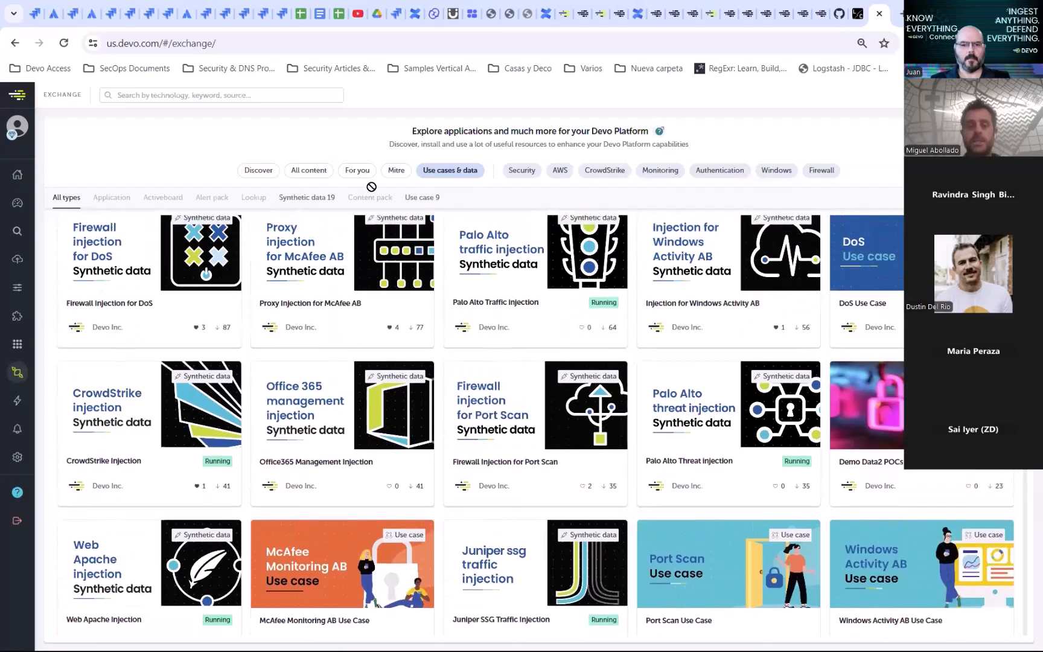
left_click(314, 199)
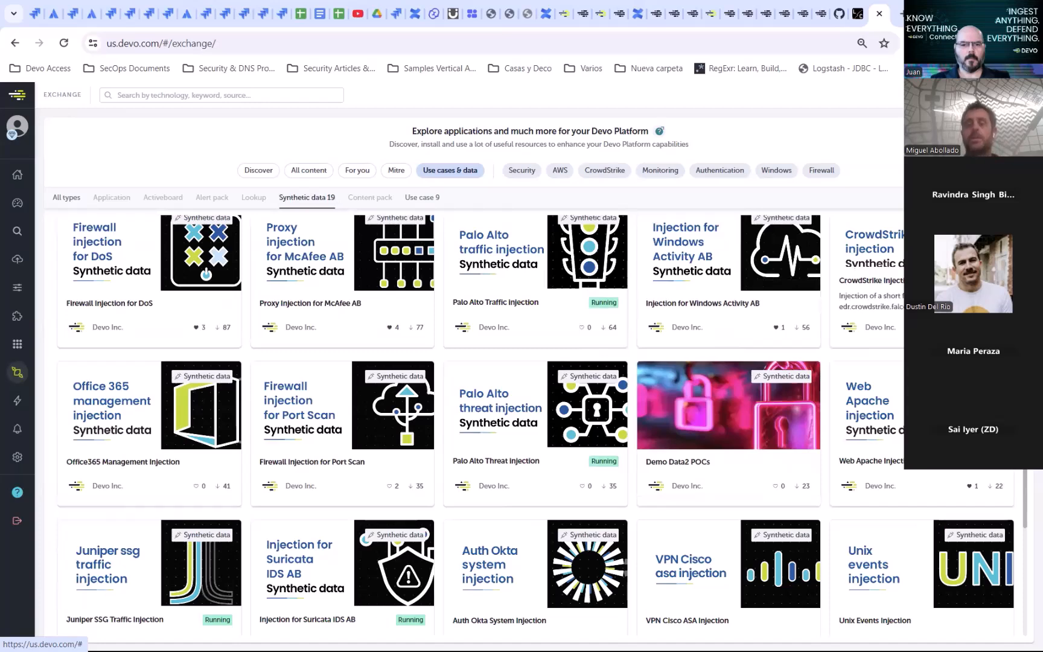
scroll(874, 412, "down", 1)
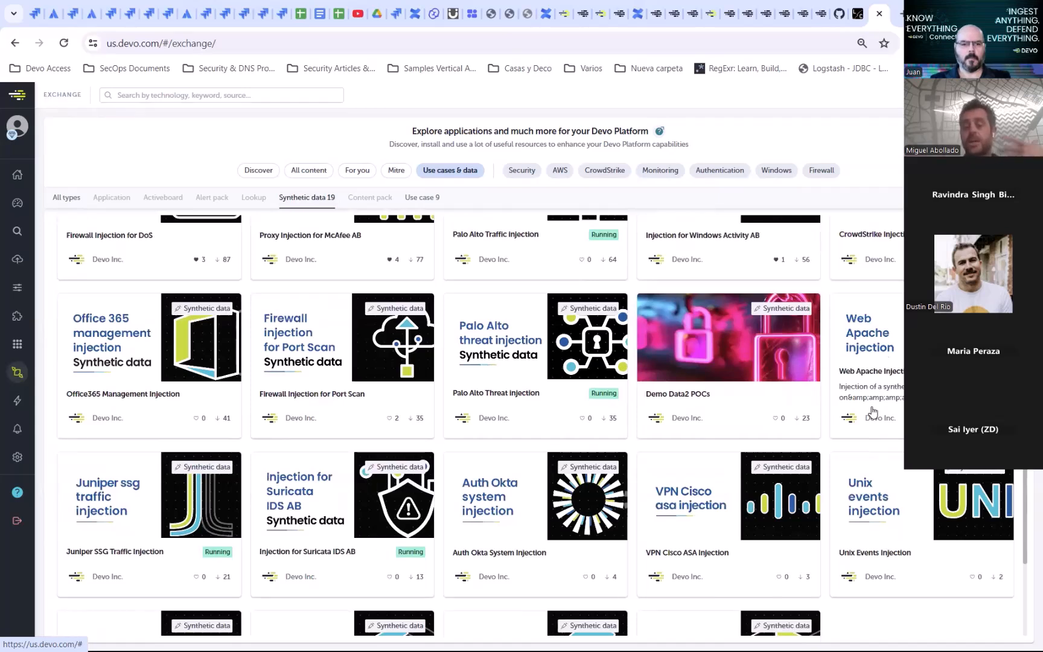
scroll(505, 370, "down", 2)
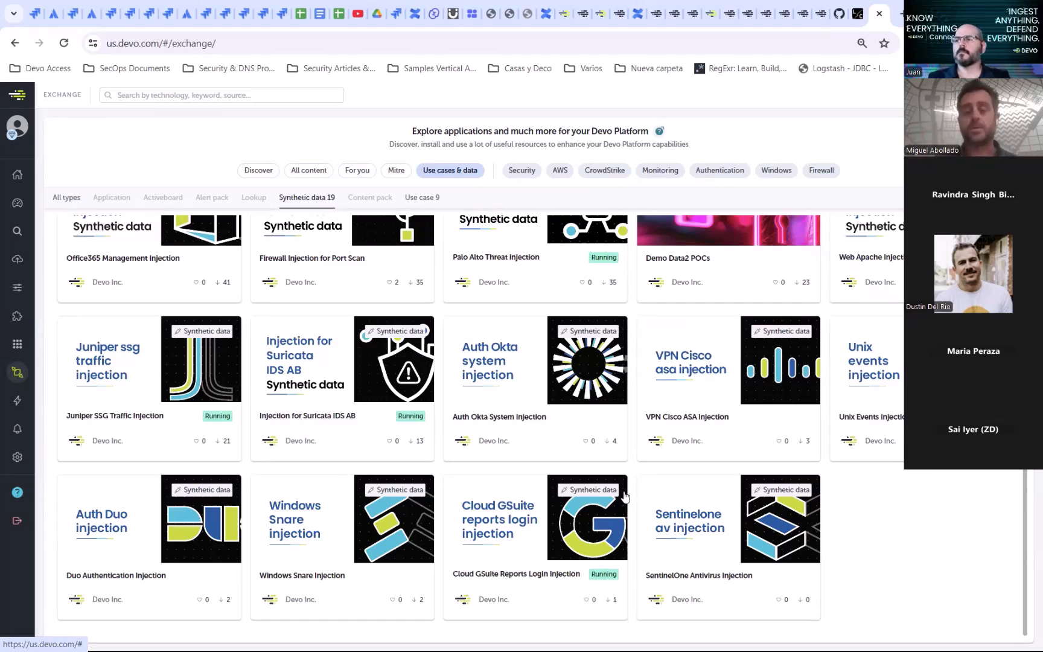
scroll(598, 532, "up", 5)
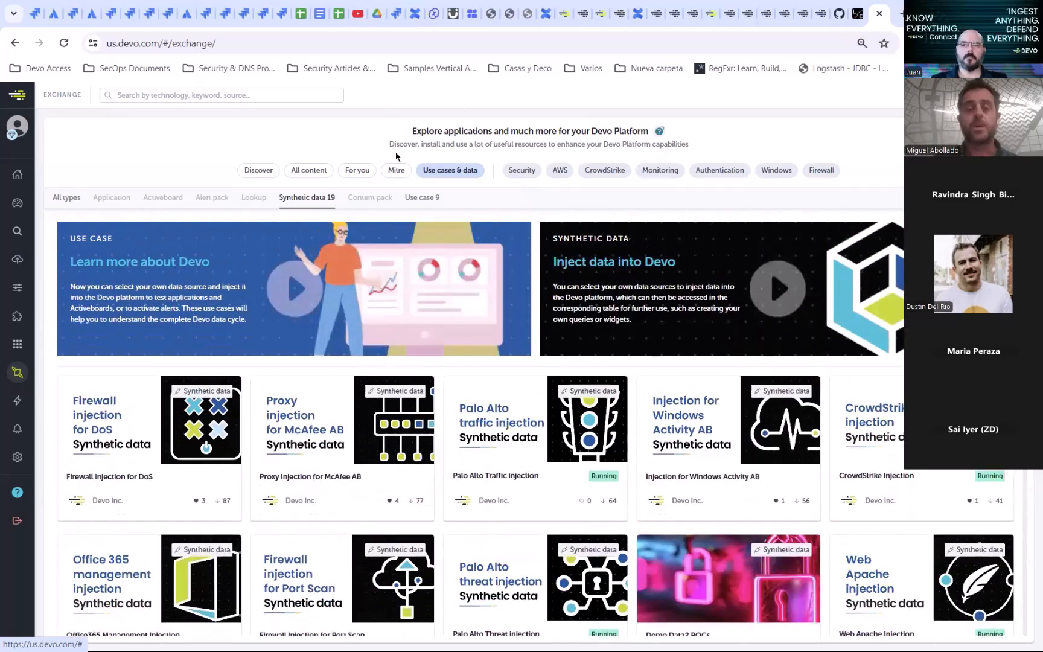
Step: Filter the content to use cases and open the Suricata IDS Attacks Overview activeboard from the IDS Suricata AB Use Case
left_click(423, 198)
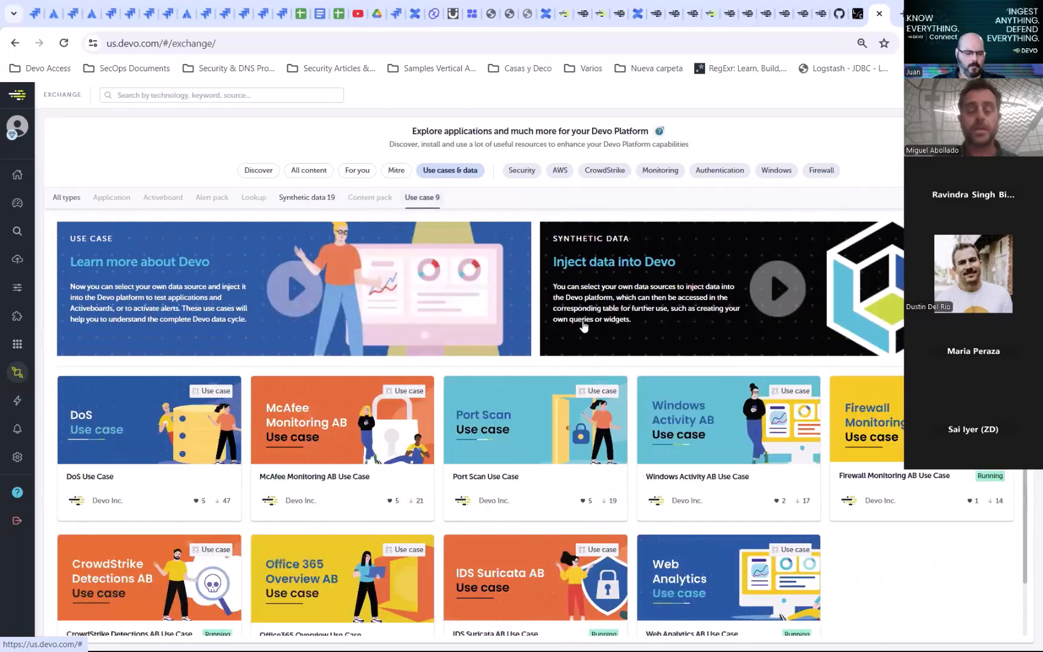
scroll(562, 459, "down", 2)
left_click(555, 517)
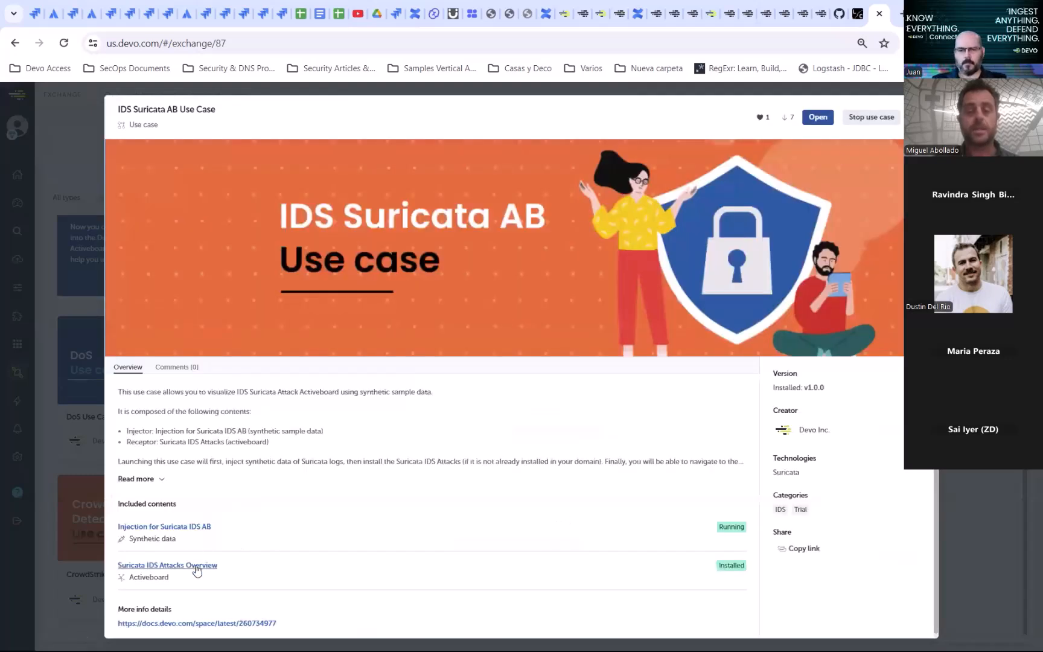
left_click(196, 566)
left_click(825, 117)
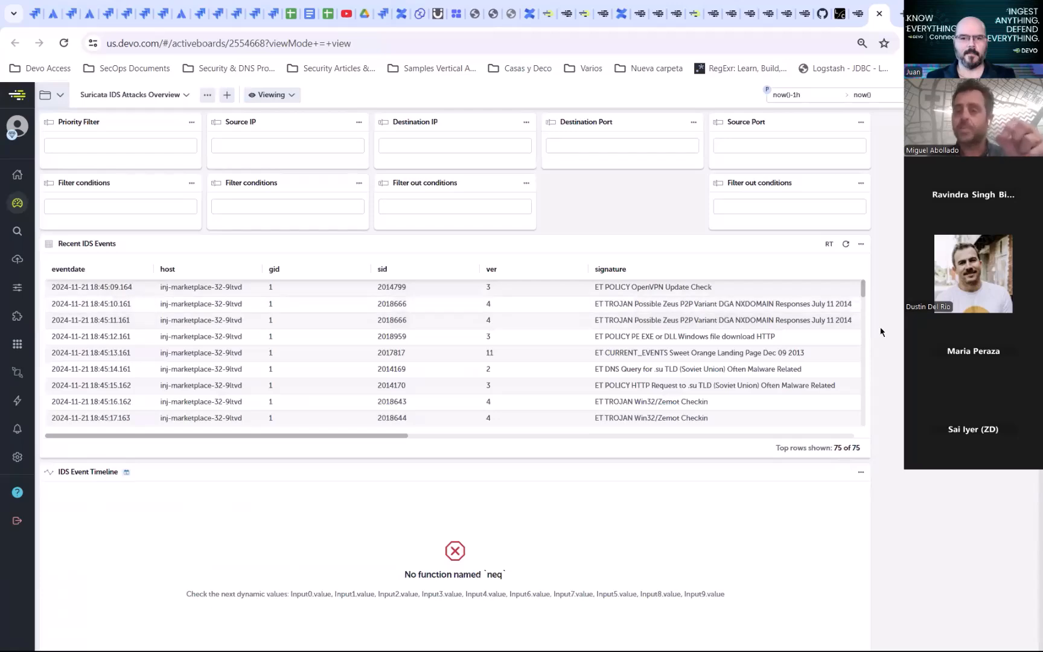
Step: Enable real-time updates for the Suricata IDS Attacks Overview activeboard and review its widgets
scroll(898, 327, "down", 8)
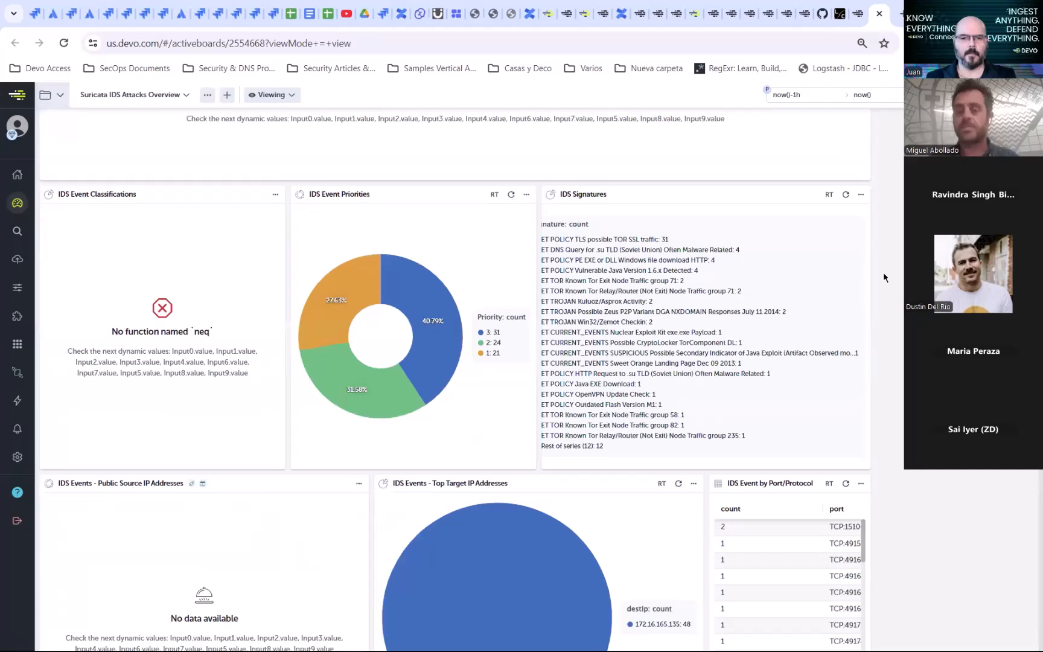
scroll(884, 271, "up", 8)
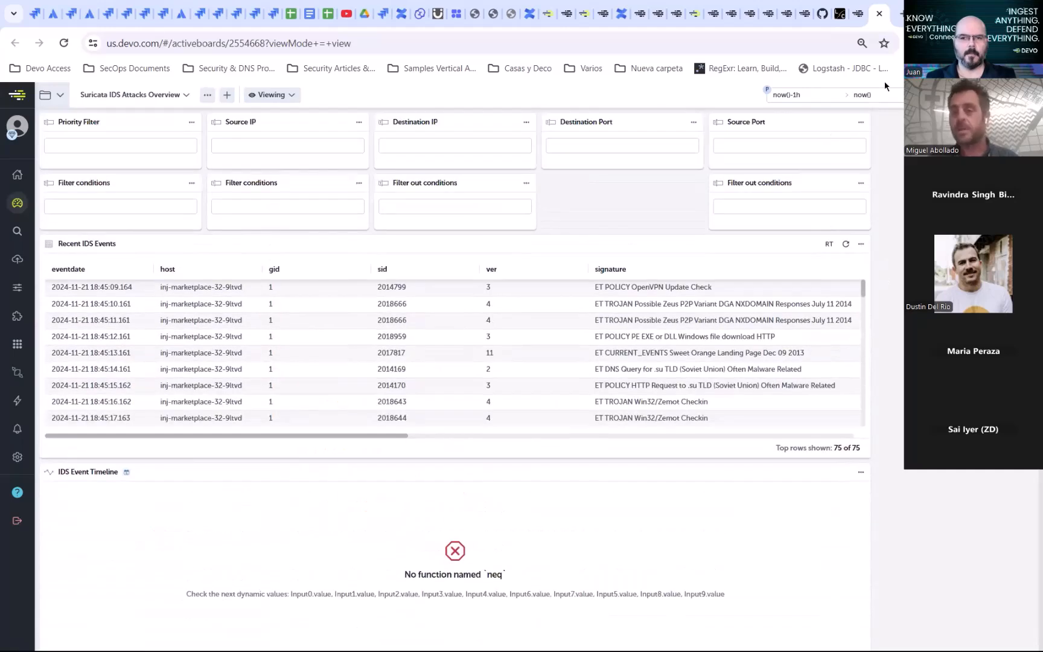
left_click(830, 244)
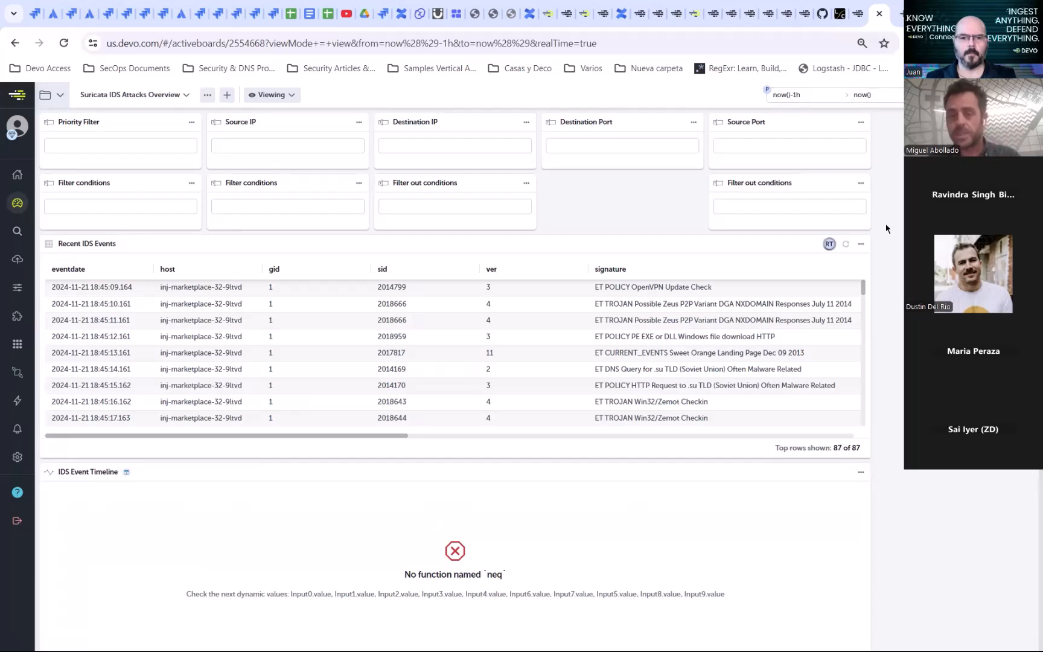
scroll(885, 246, "down", 3)
scroll(336, 351, "down", 1)
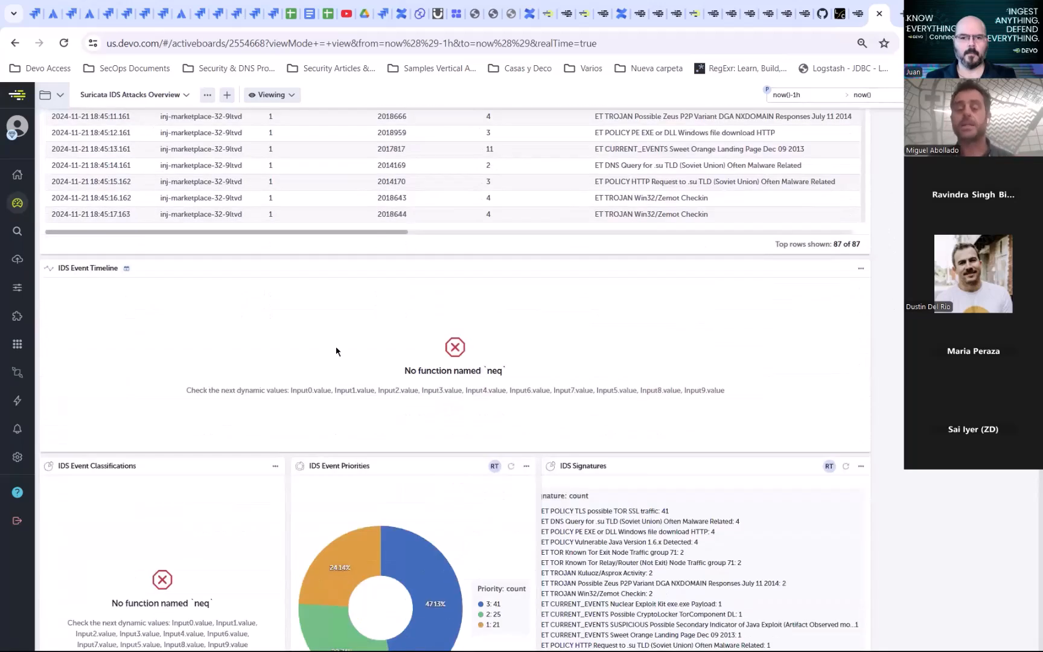
scroll(857, 308, "down", 10)
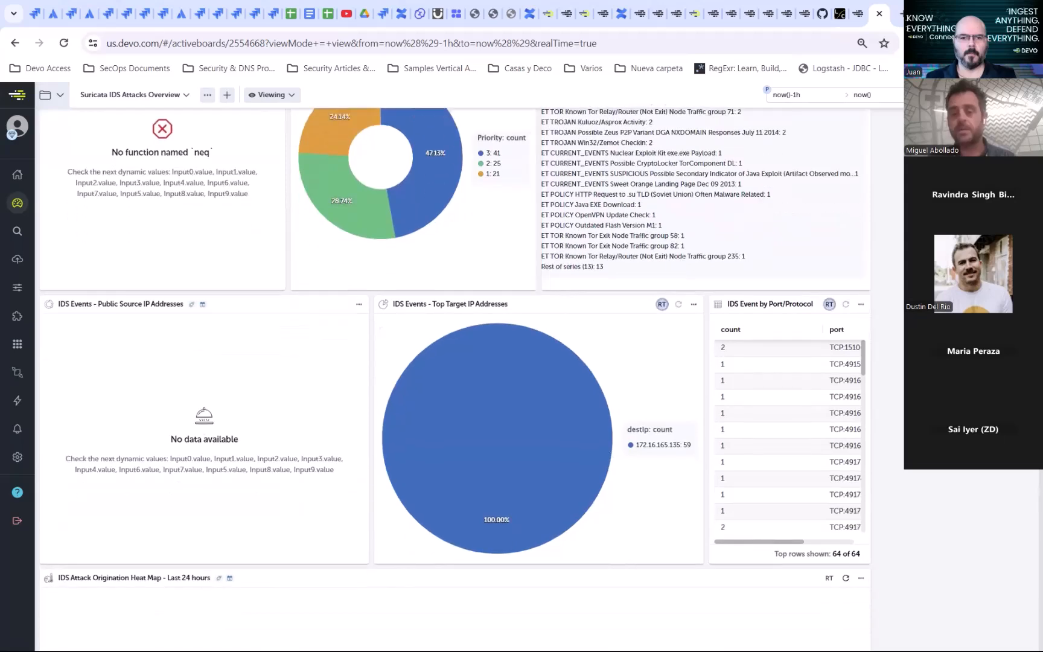
scroll(455, 379, "up", 15)
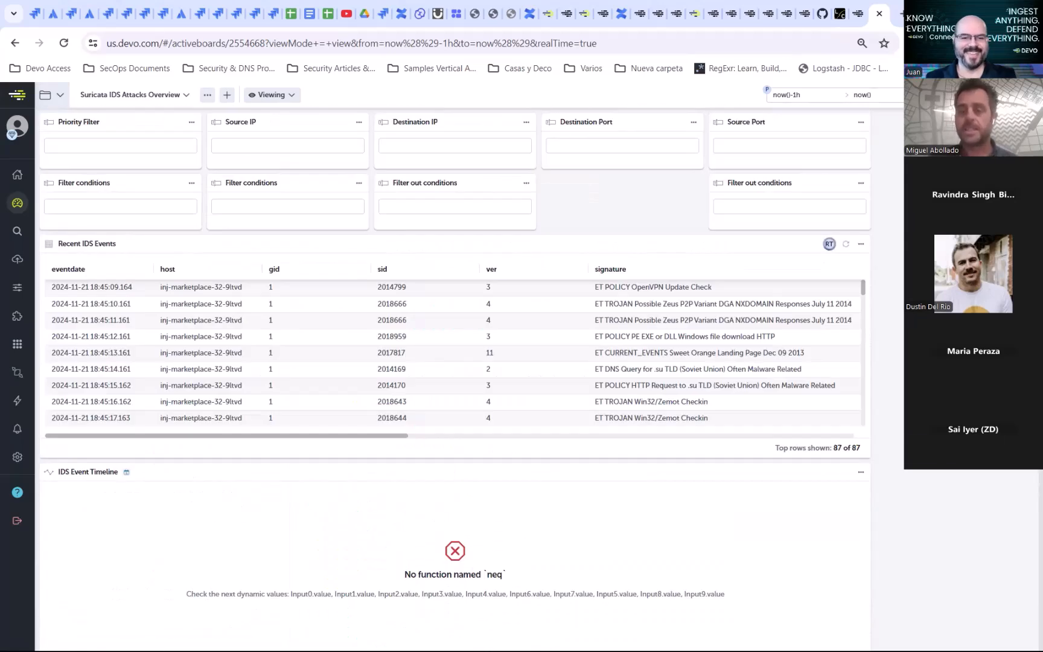
Step: Return to the IDS Suricata AB Use Case, stop it with confirmation, and close its details
left_click(841, 7)
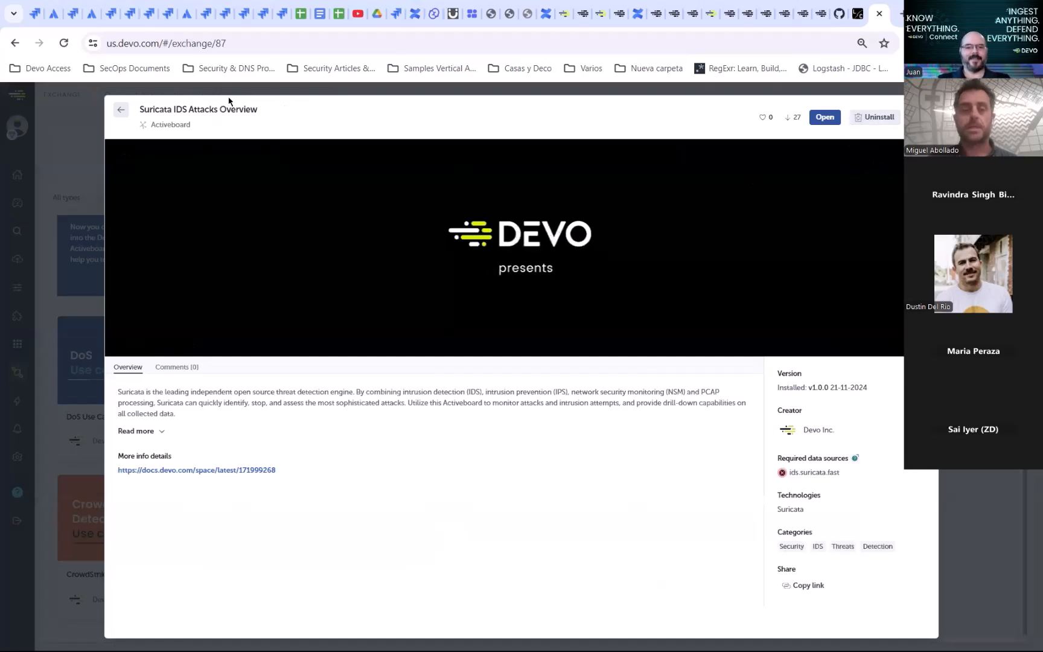
left_click(121, 110)
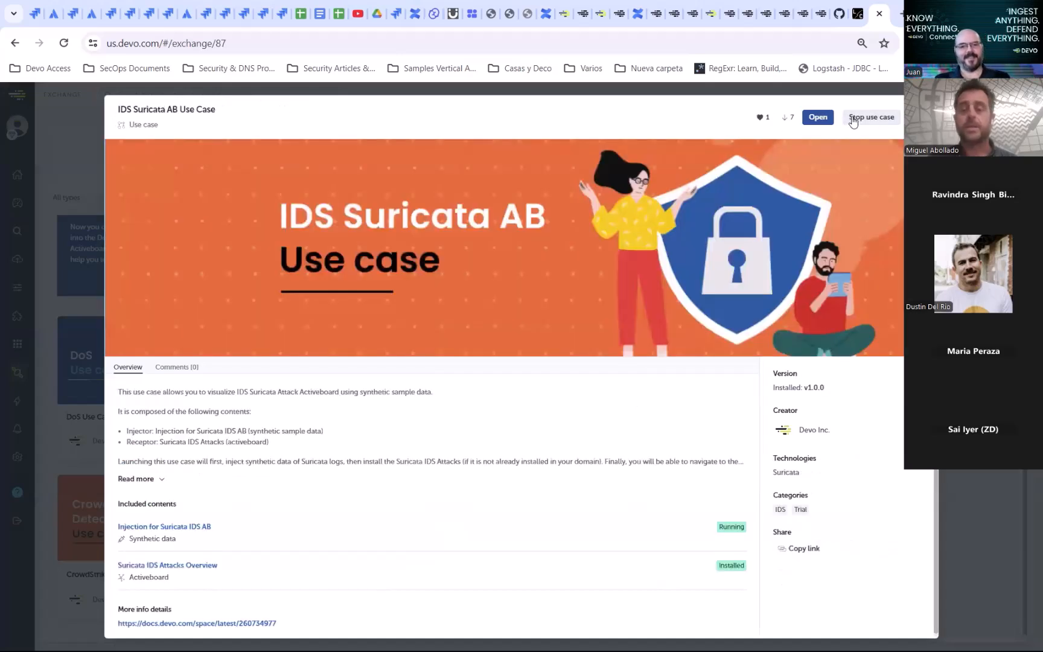
left_click(868, 117)
left_click(628, 399)
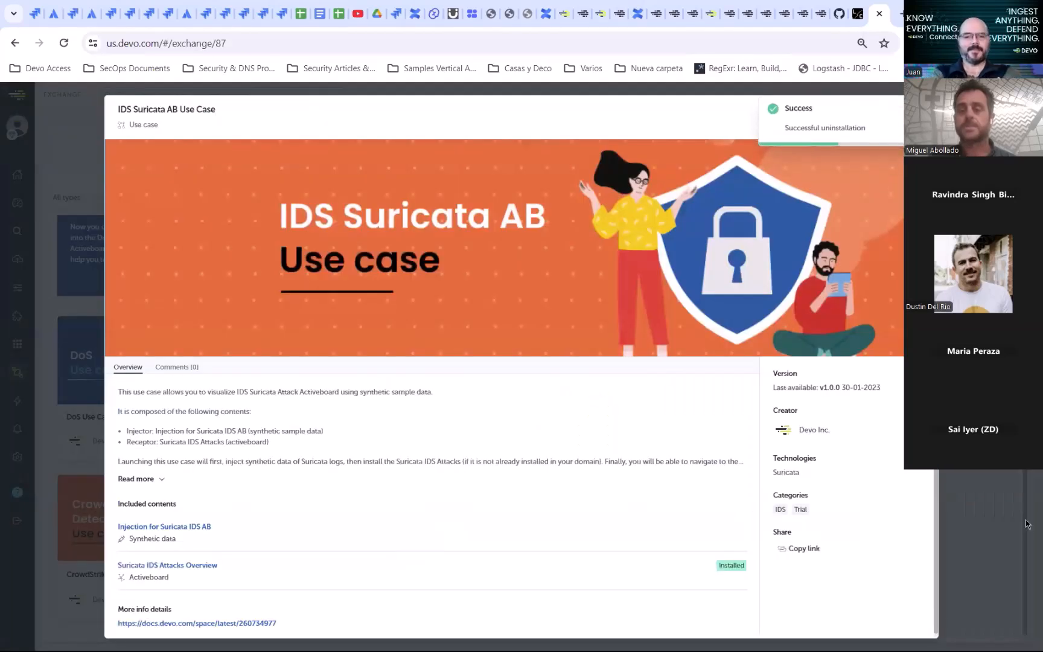
left_click(998, 537)
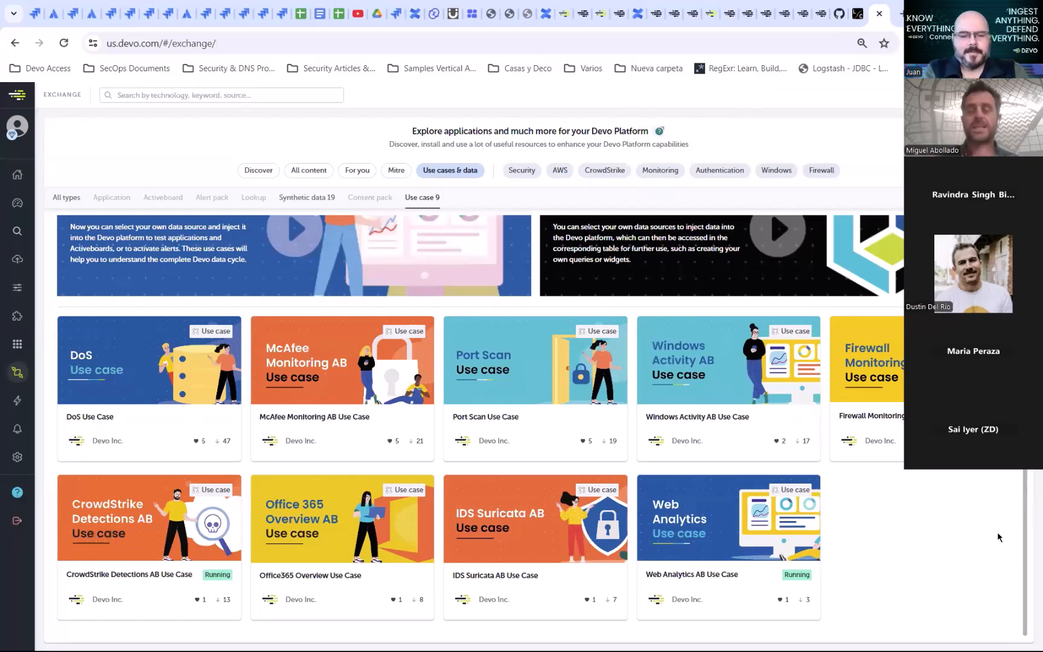
Step: Show all Exchange content and search it for okta
left_click(320, 171)
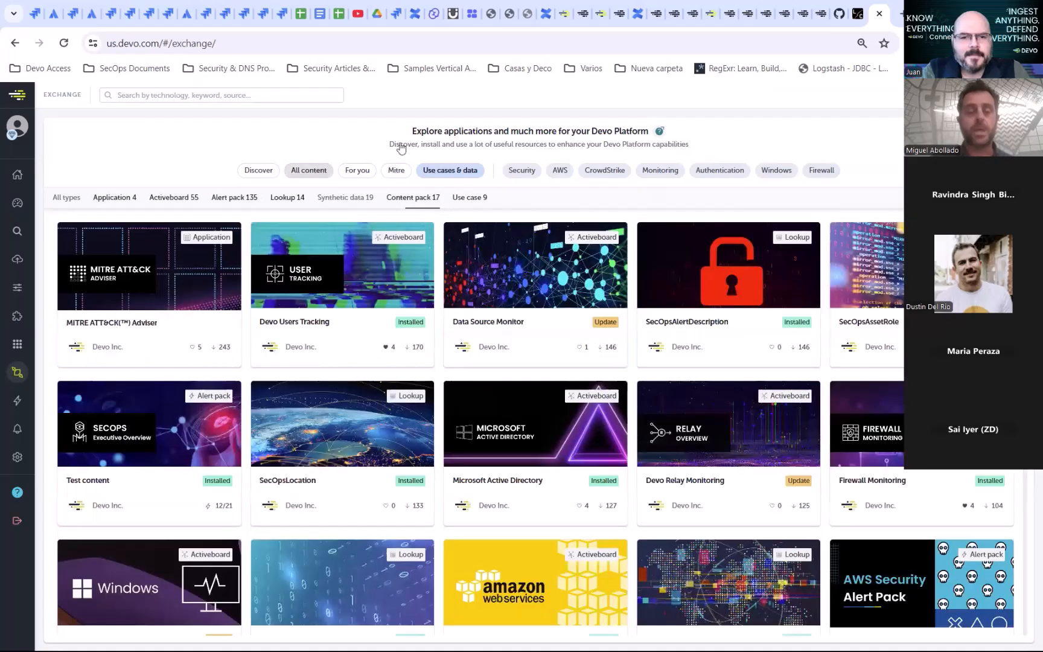
left_click(274, 94)
type("okta")
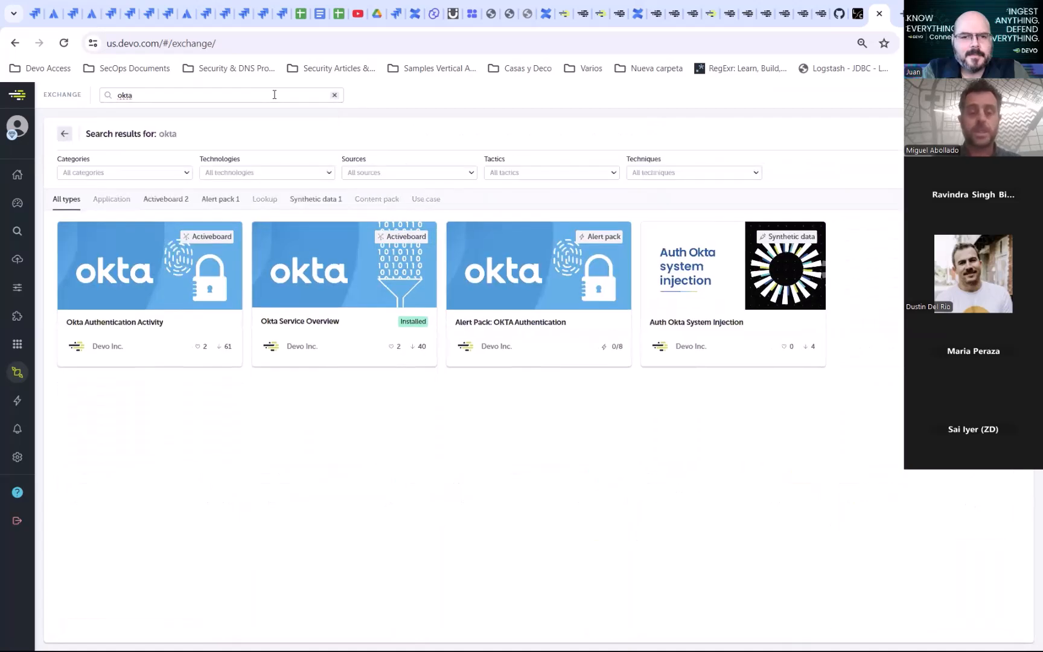
Step: Install the Okta Authentication Activity activeboard, confirming the installation, and open it
left_click(187, 268)
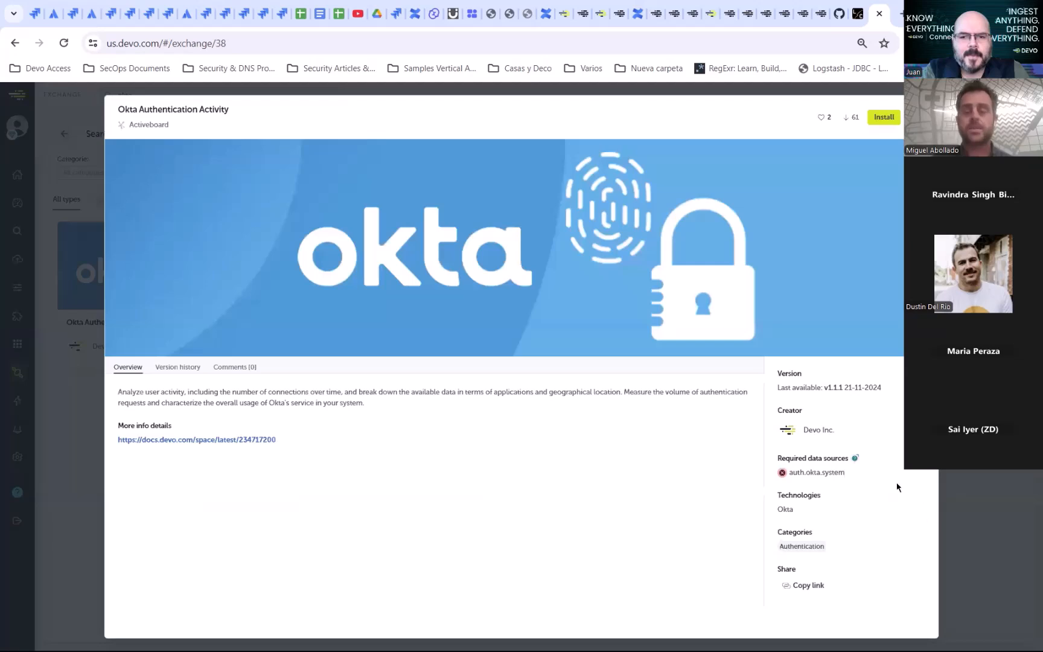
left_click(880, 117)
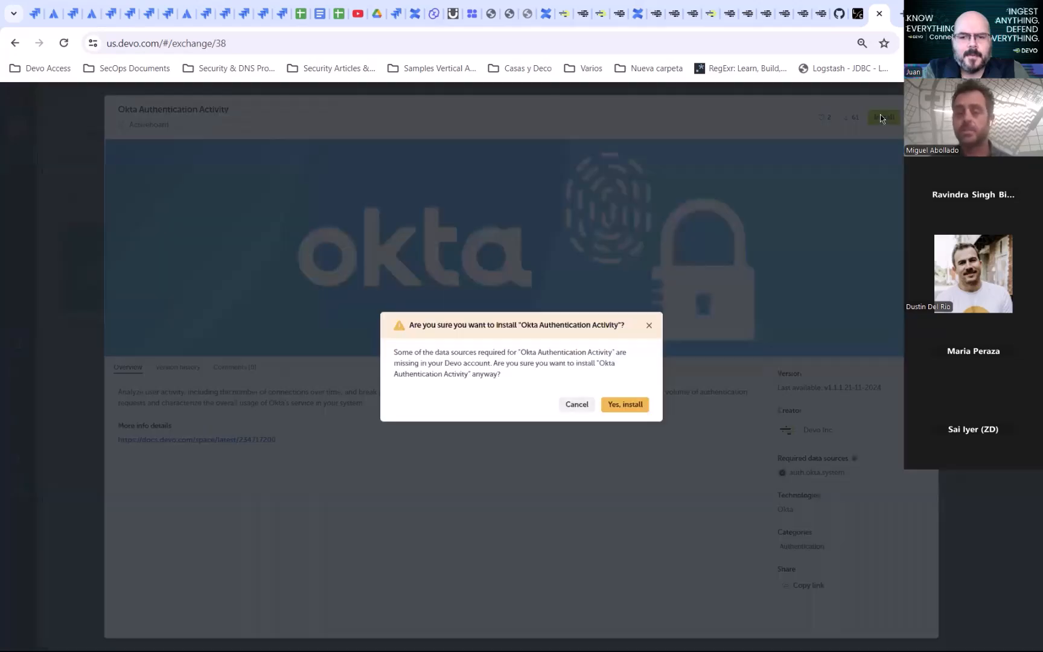
left_click(623, 408)
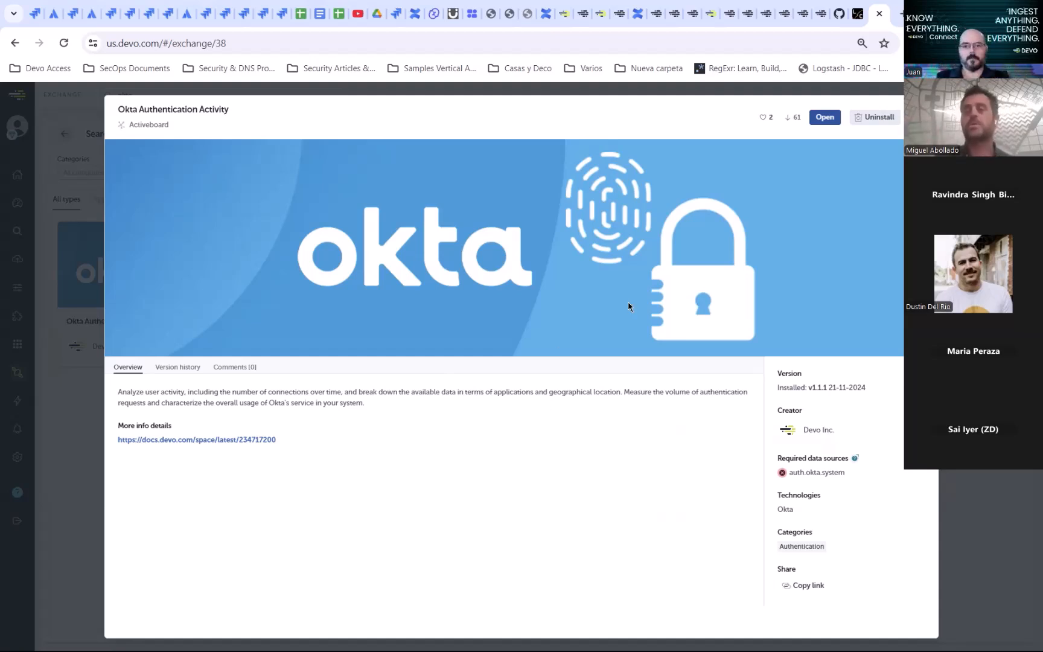
left_click(823, 119)
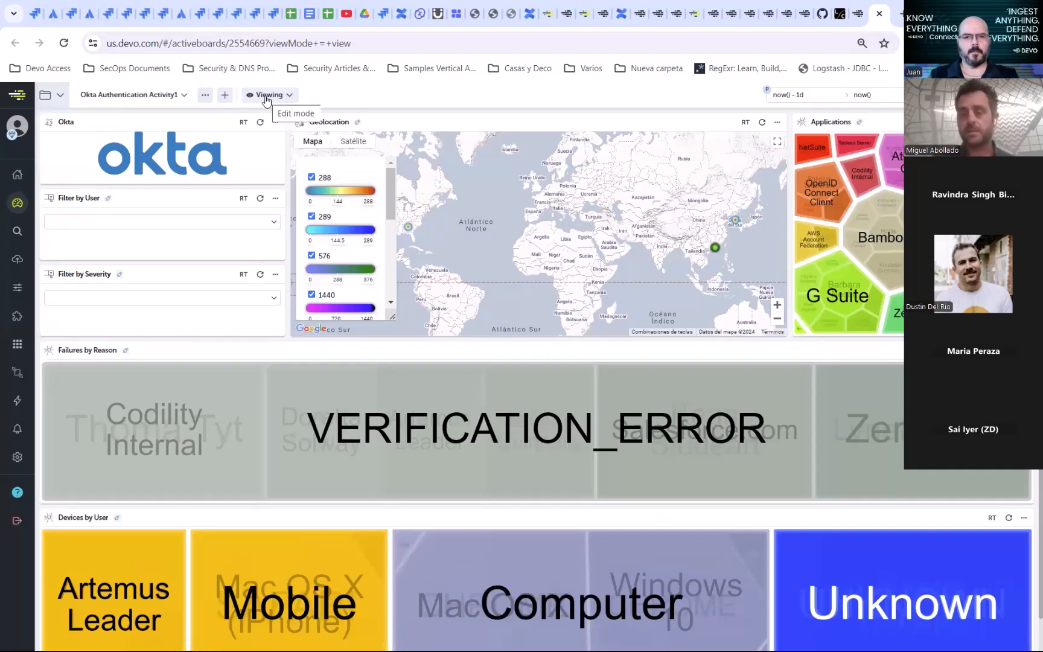
Step: Set the Okta activeboard's time range to the last 7 days
left_click(845, 98)
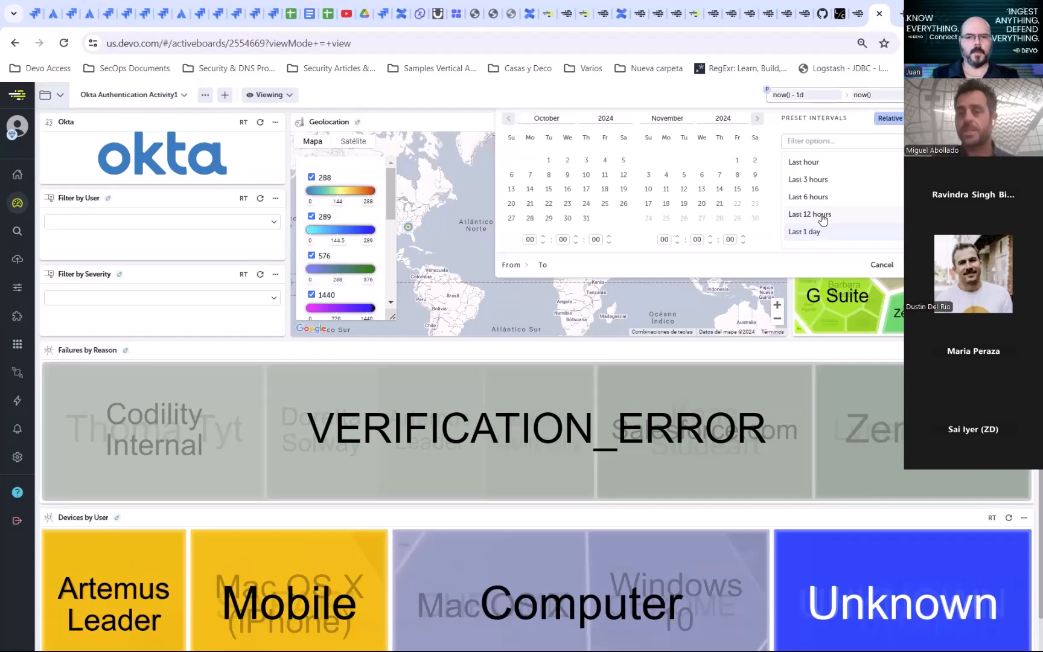
scroll(839, 209, "down", 2)
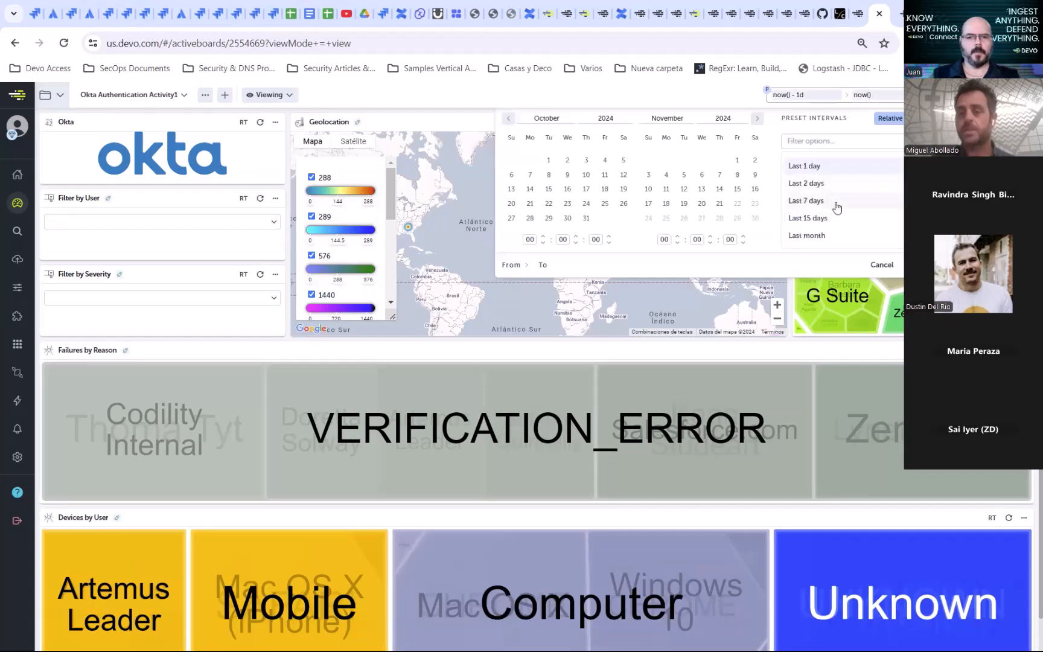
left_click(836, 203)
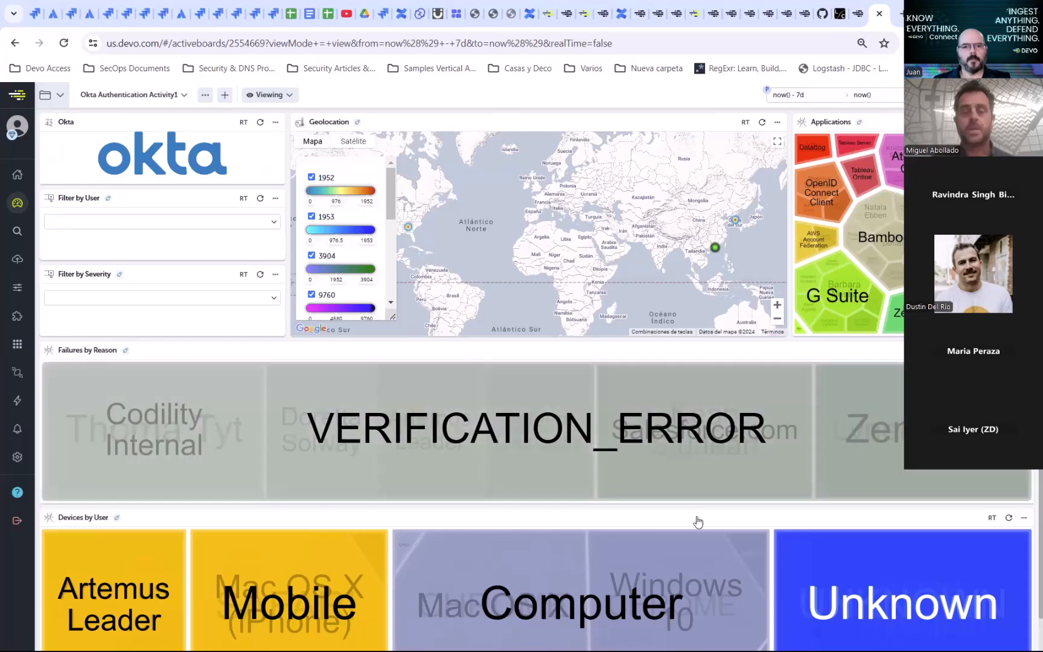
Step: Examine the Failures by Reason and Devices by User widgets and the options of the user filter
left_click(516, 416)
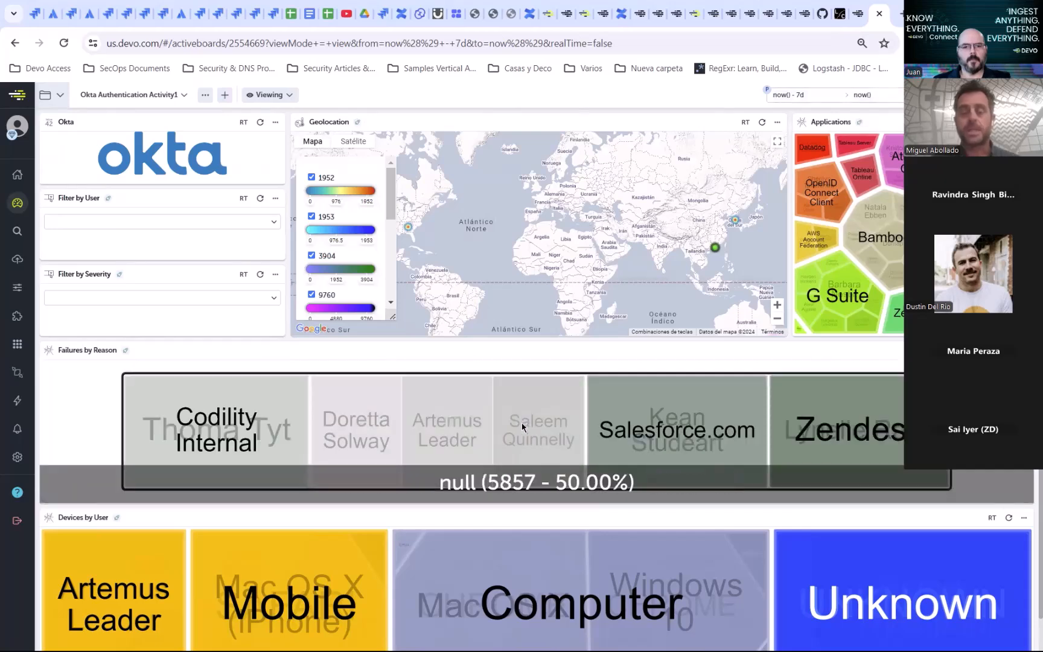
scroll(545, 566, "down", 1)
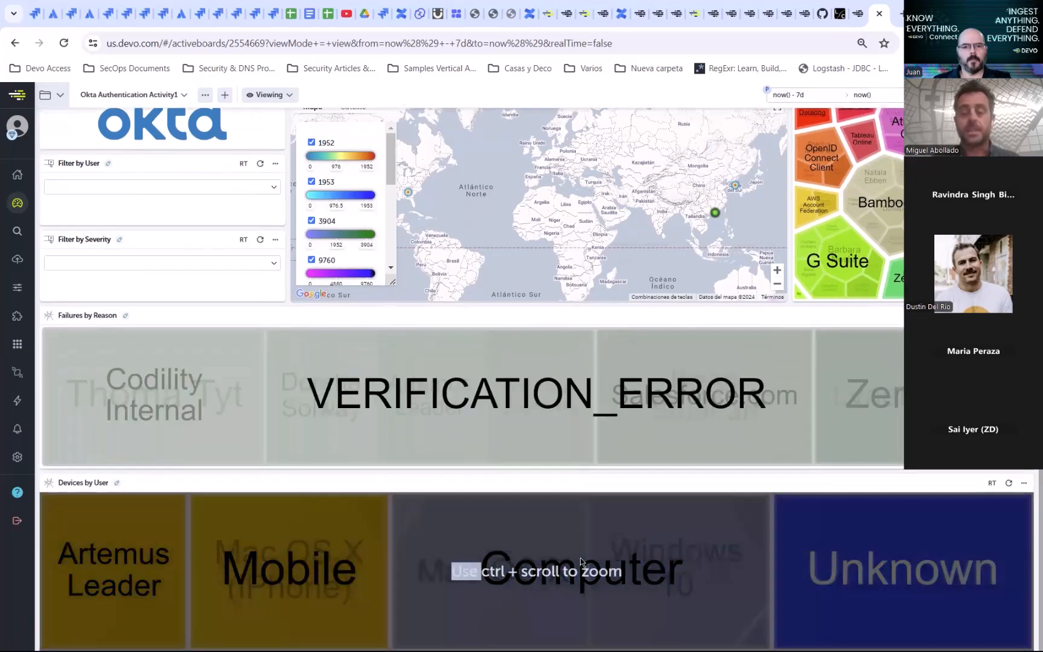
left_click(581, 561)
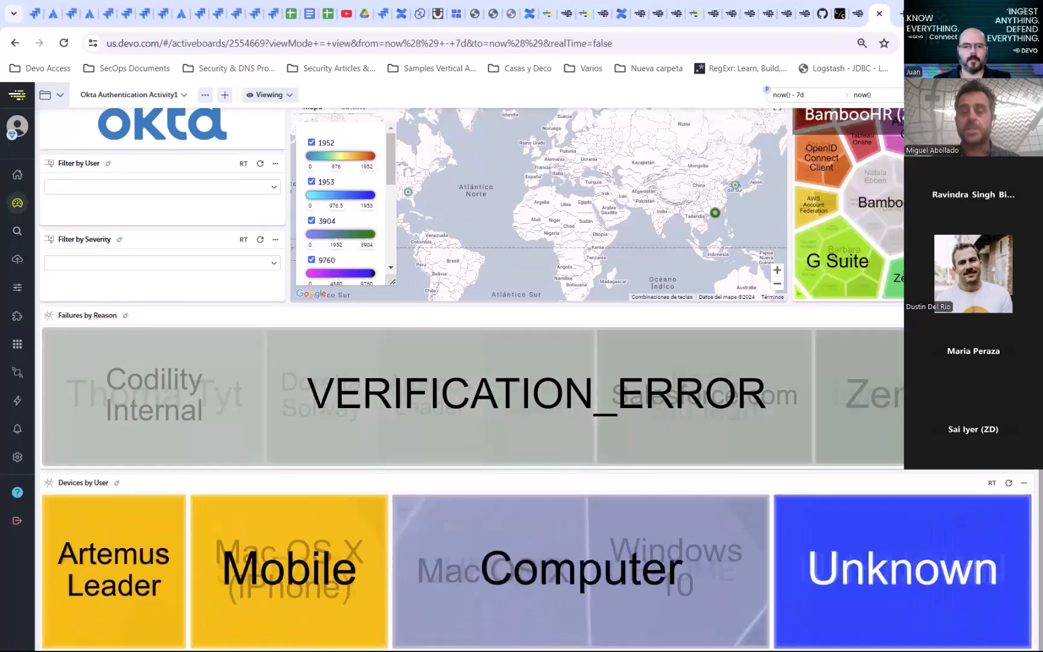
scroll(179, 275, "up", 1)
left_click(170, 221)
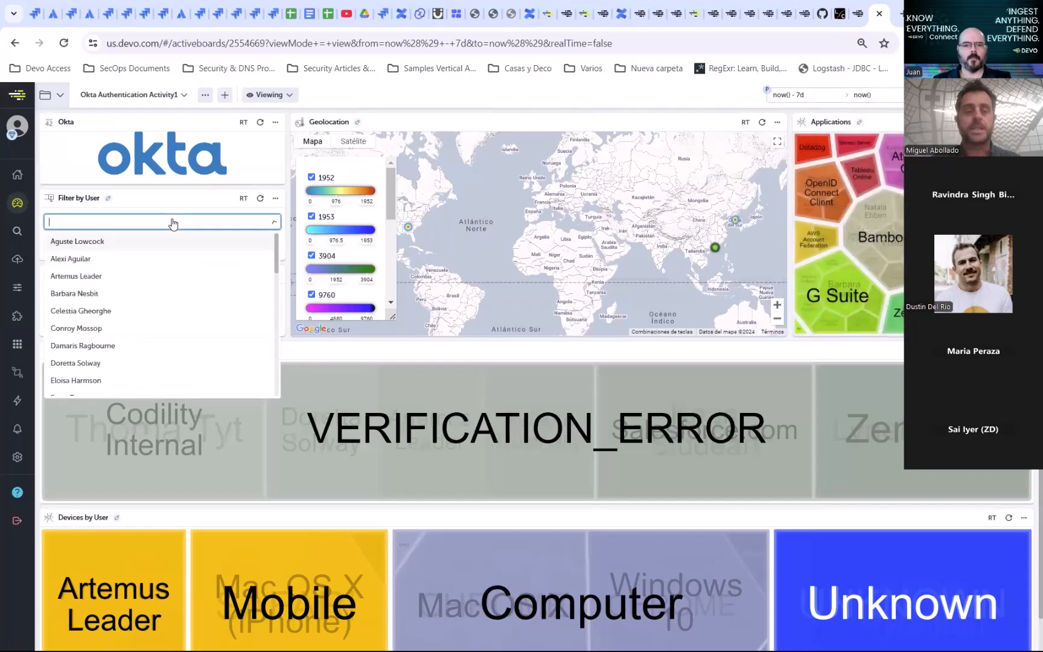
left_click(143, 230)
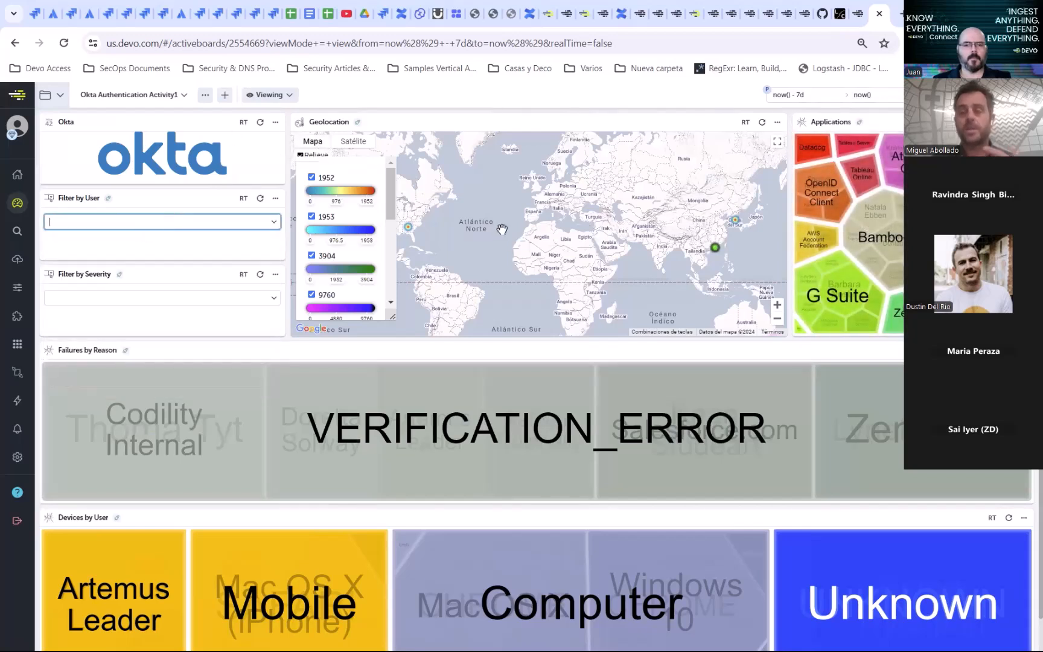
scroll(538, 225, "down", 1)
scroll(538, 224, "up", 1)
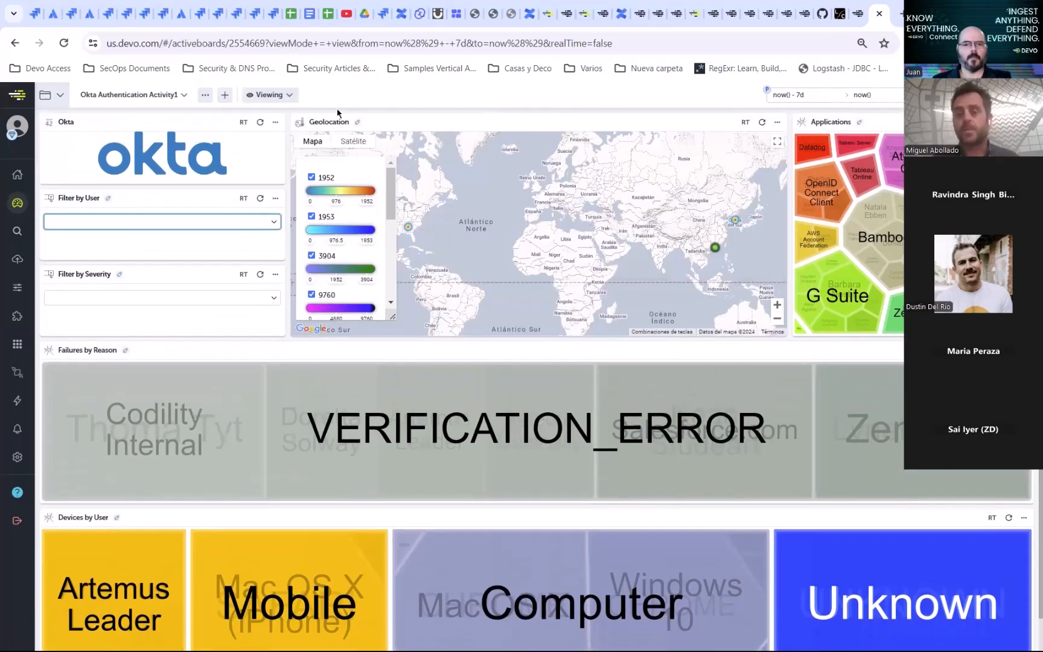
Step: Switch the activeboard to editing mode and move the Okta logo widget below the Filter by User widget
left_click(265, 95)
left_click(270, 121)
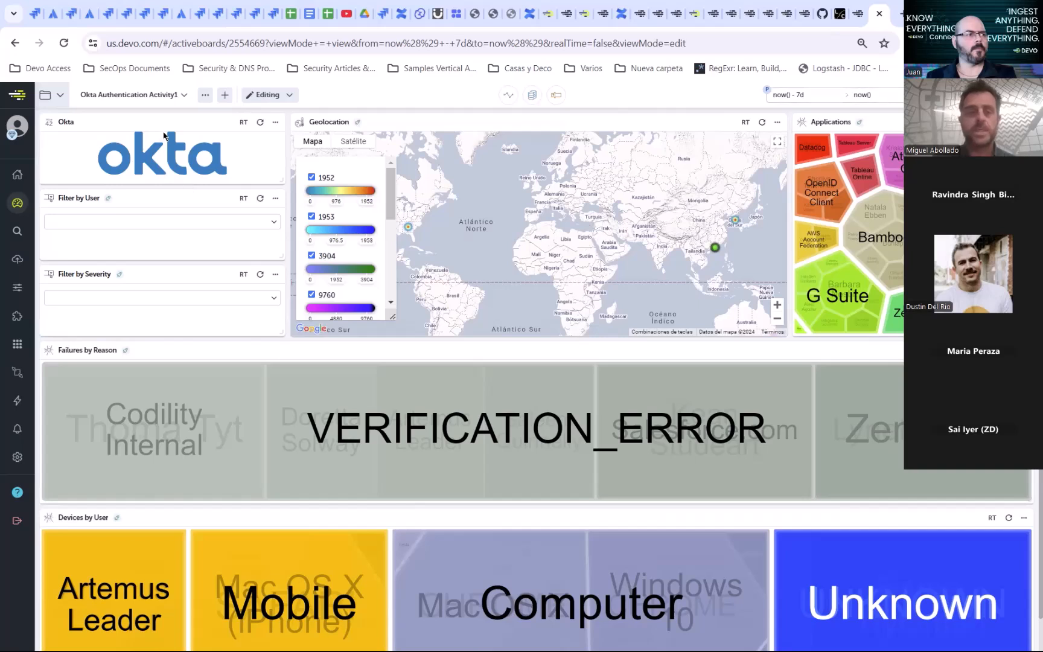
left_click_drag(164, 124, 167, 241)
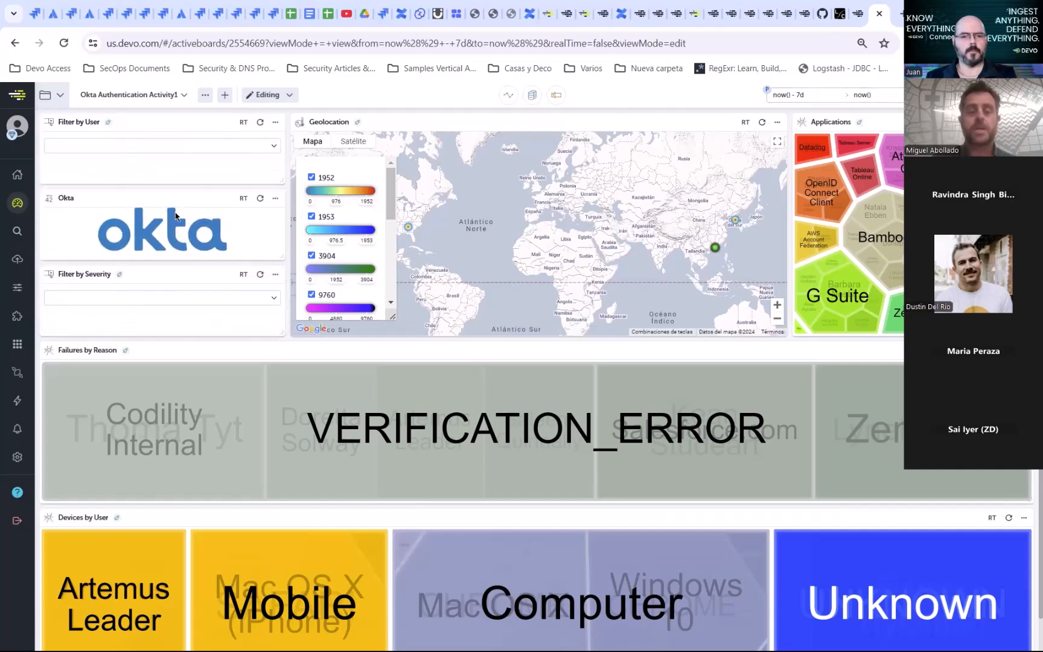
scroll(727, 448, "down", 2)
scroll(731, 448, "up", 2)
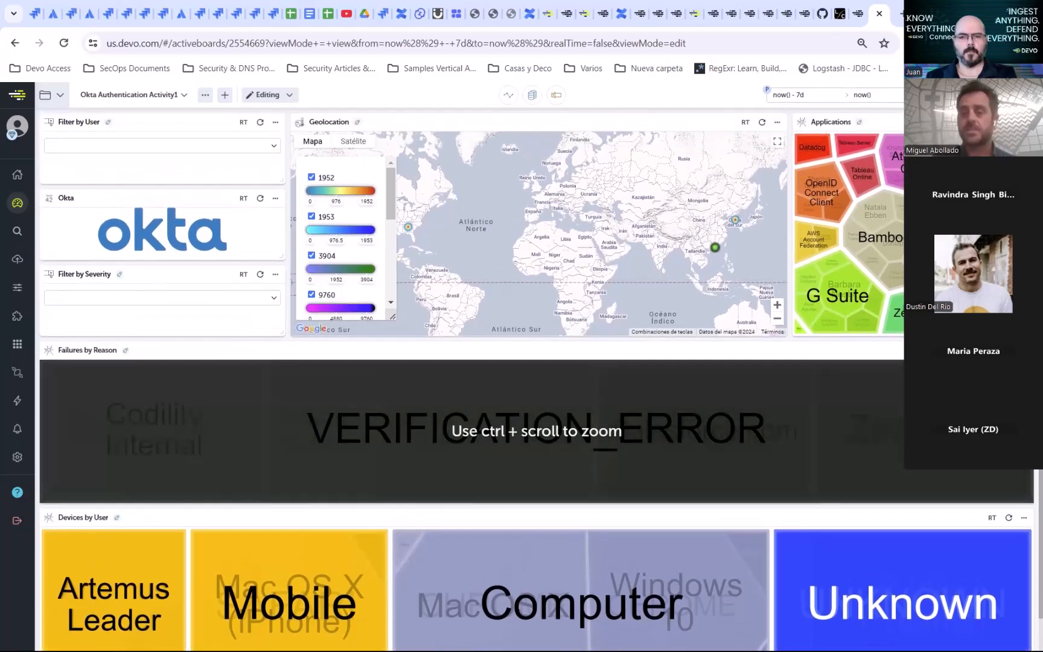
Step: Inspect the data settings and query of the Failures by Reason widget, then close them
left_click(799, 357)
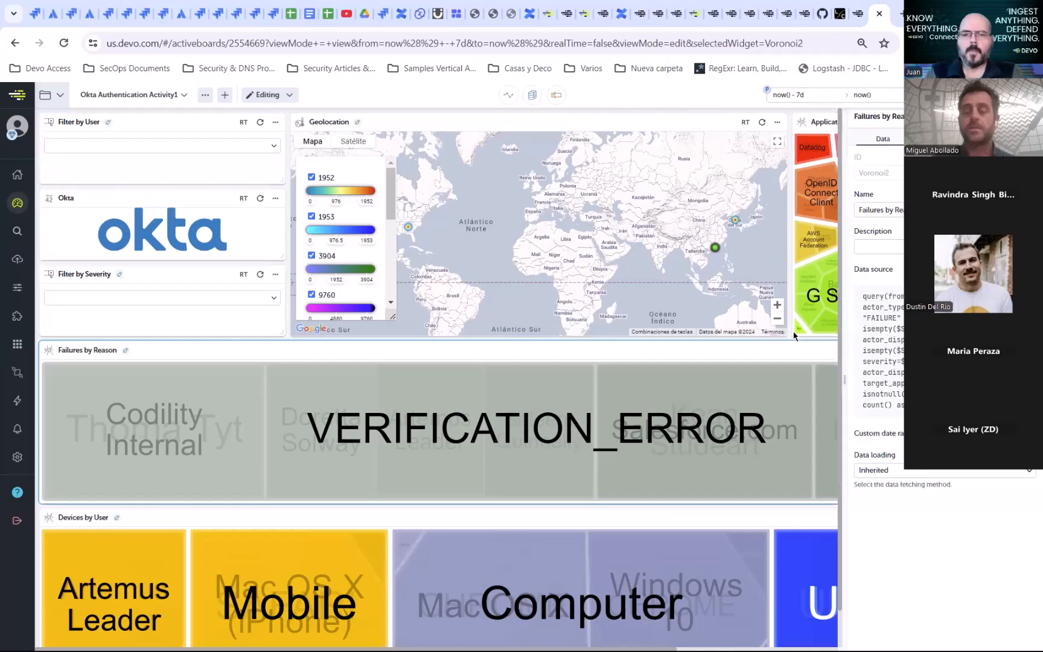
key("Escape")
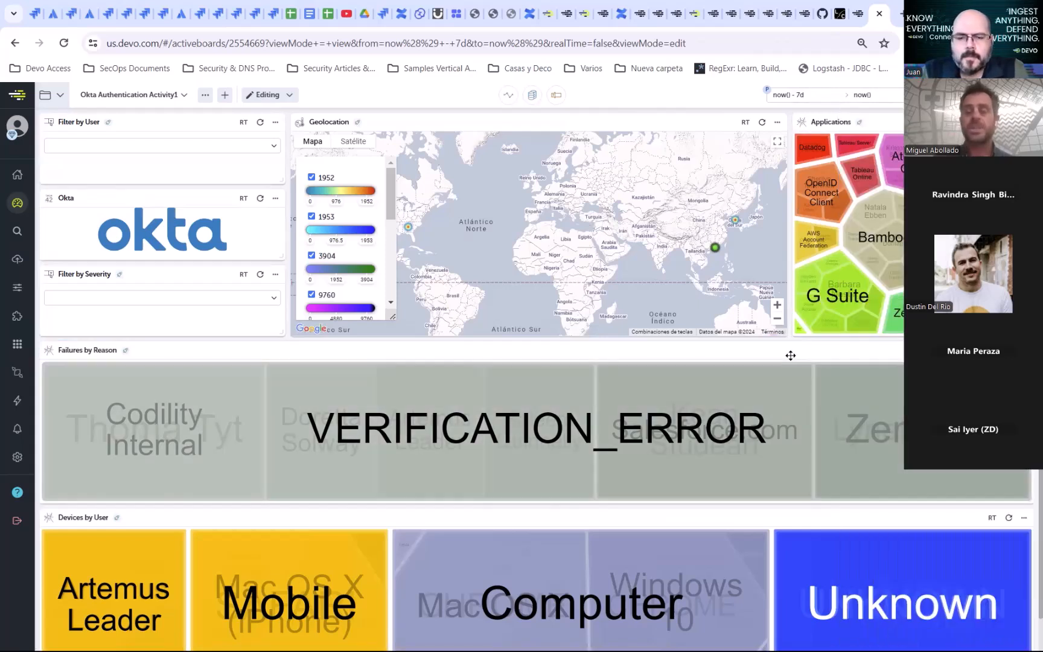
mouse_move(626, 433)
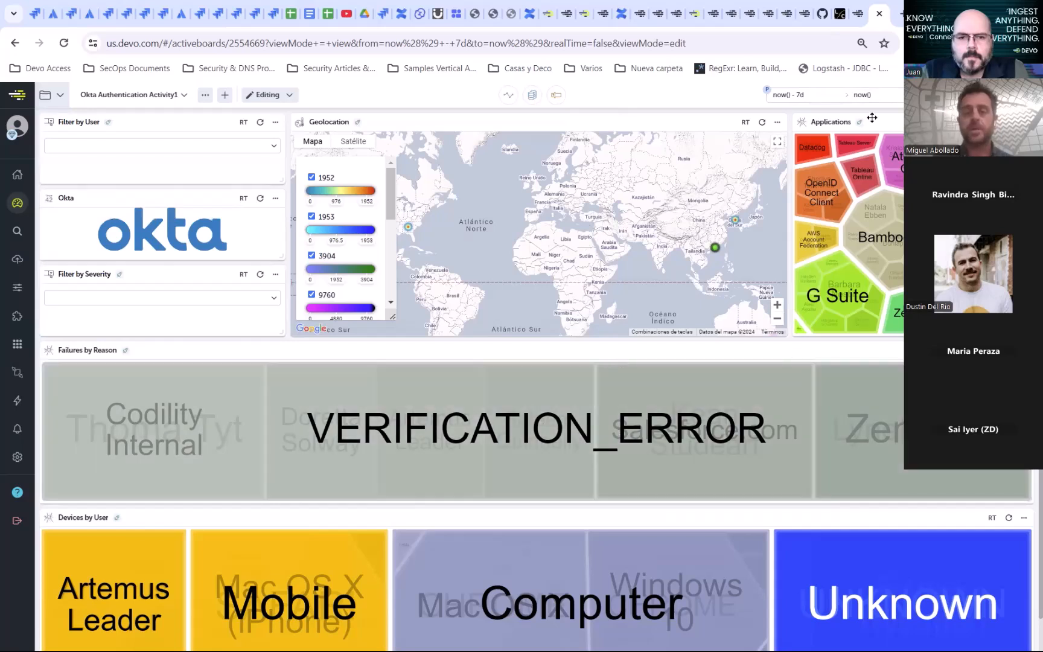
Step: Return the Okta activeboard to viewing mode and close it to get back to its Exchange details
left_click(269, 97)
left_click(296, 170)
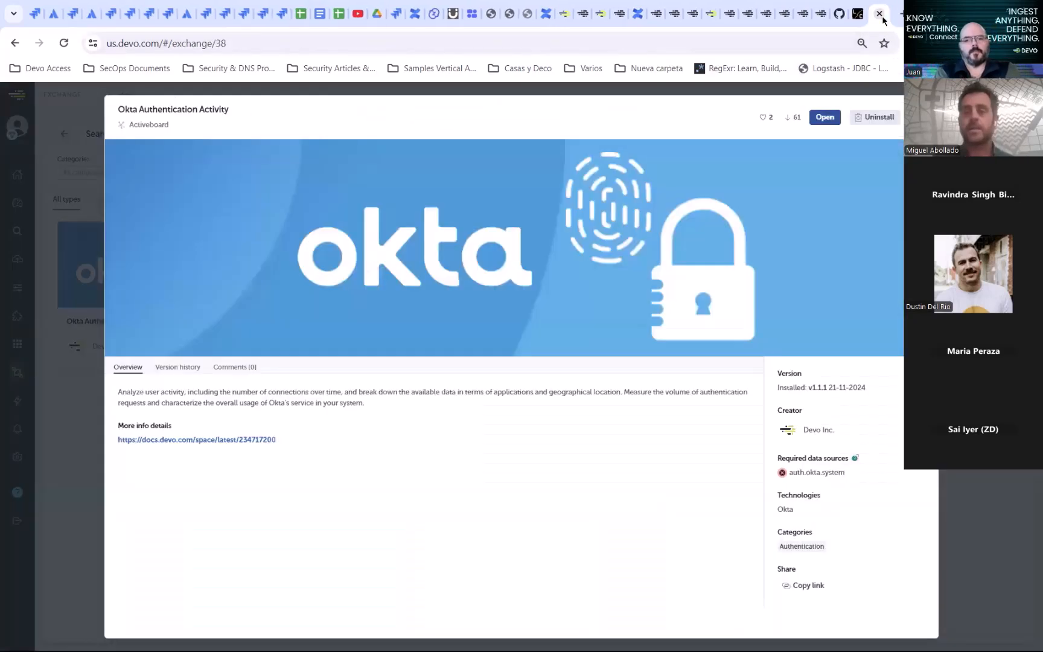
left_click(880, 13)
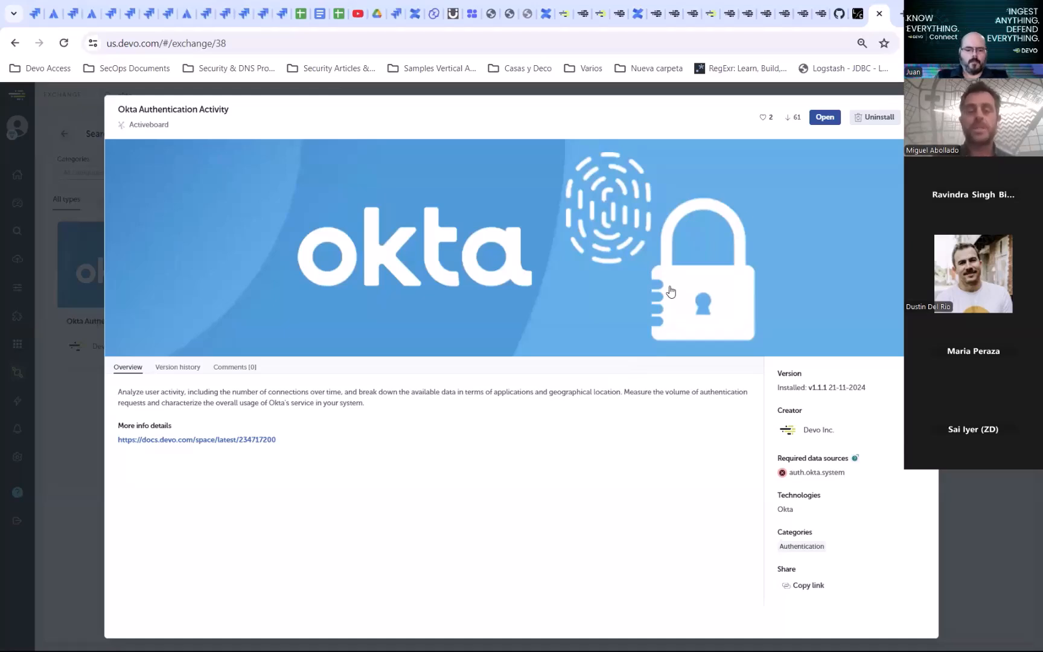
Step: Reopen the Okta Authentication Activity activeboard to check its layout, then switch back to its Exchange details
left_click(825, 117)
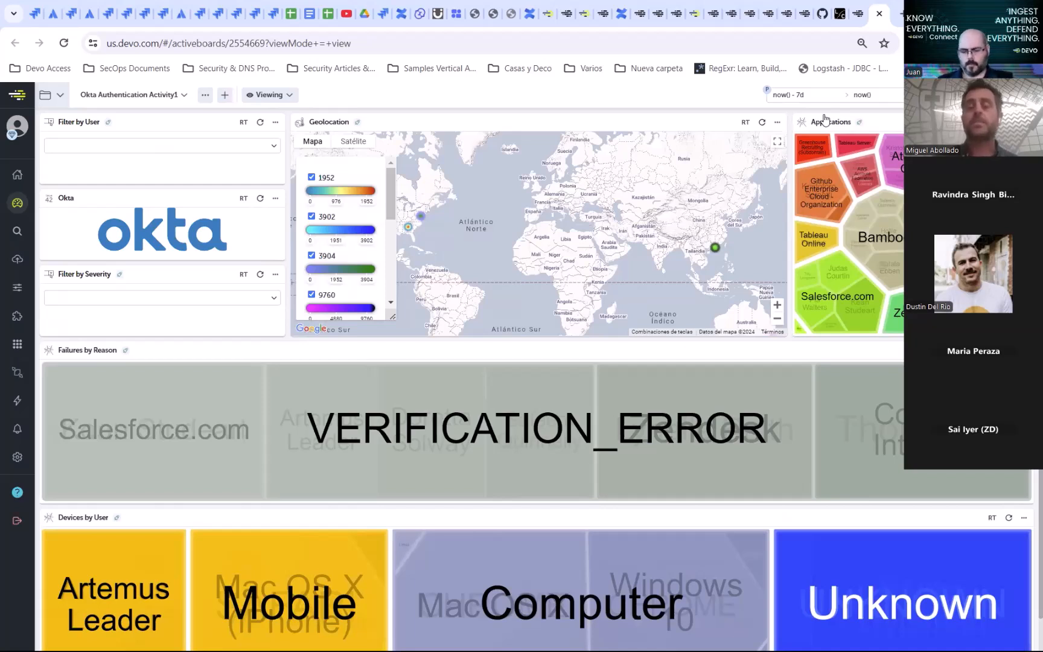
left_click(858, 12)
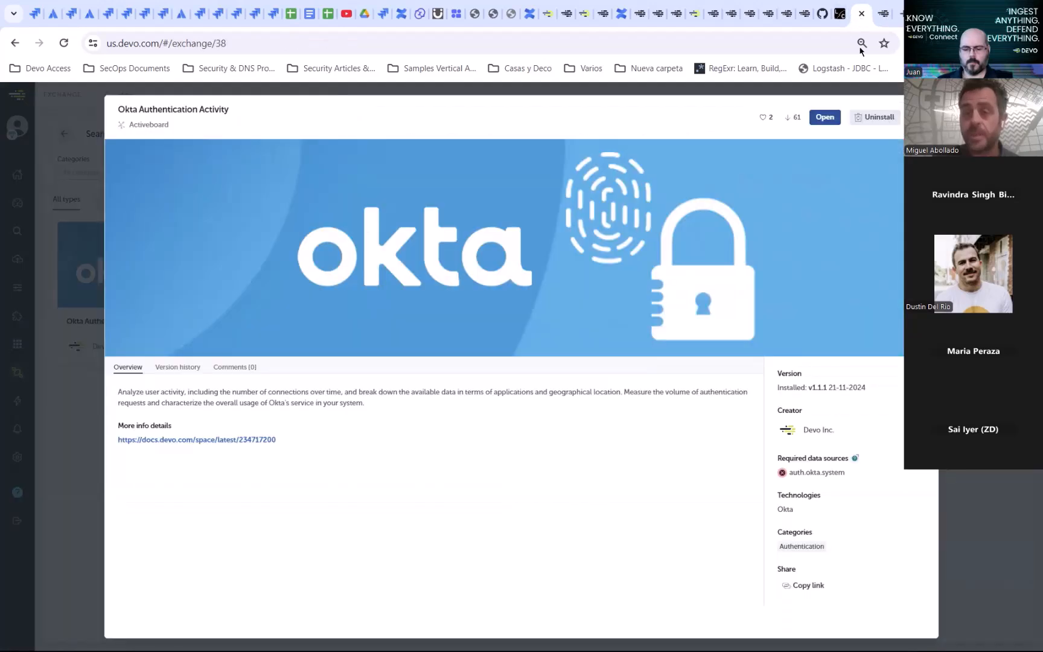
Step: Leave the Okta Authentication Activity details and open the Data Source Monitor details from the full activeboard catalogue
left_click(886, 145)
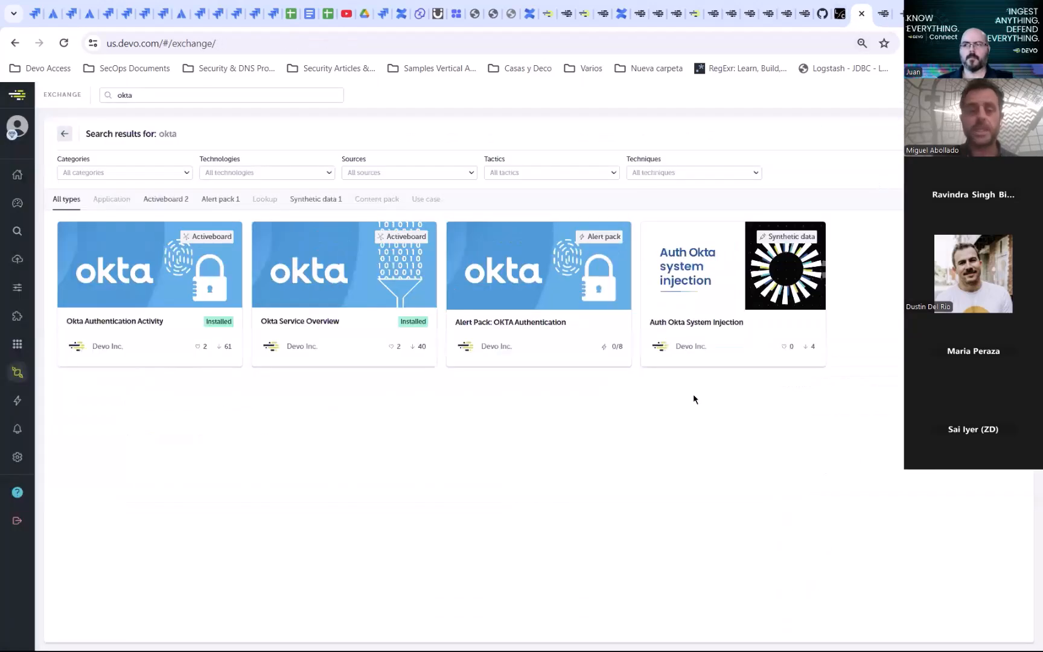
left_click(168, 205)
left_click(64, 133)
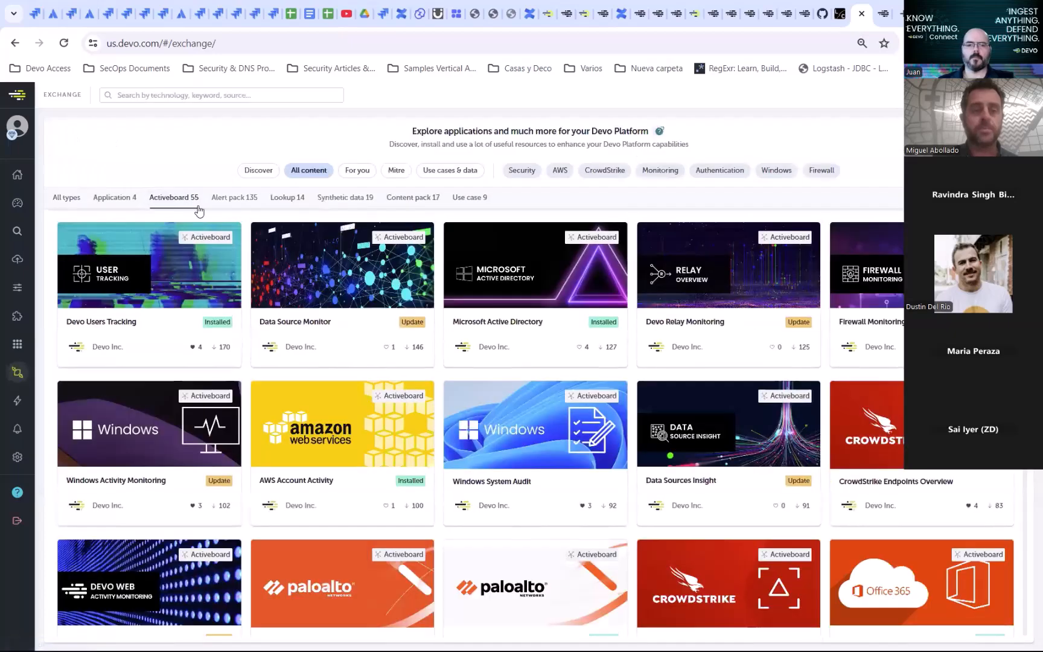
left_click(392, 292)
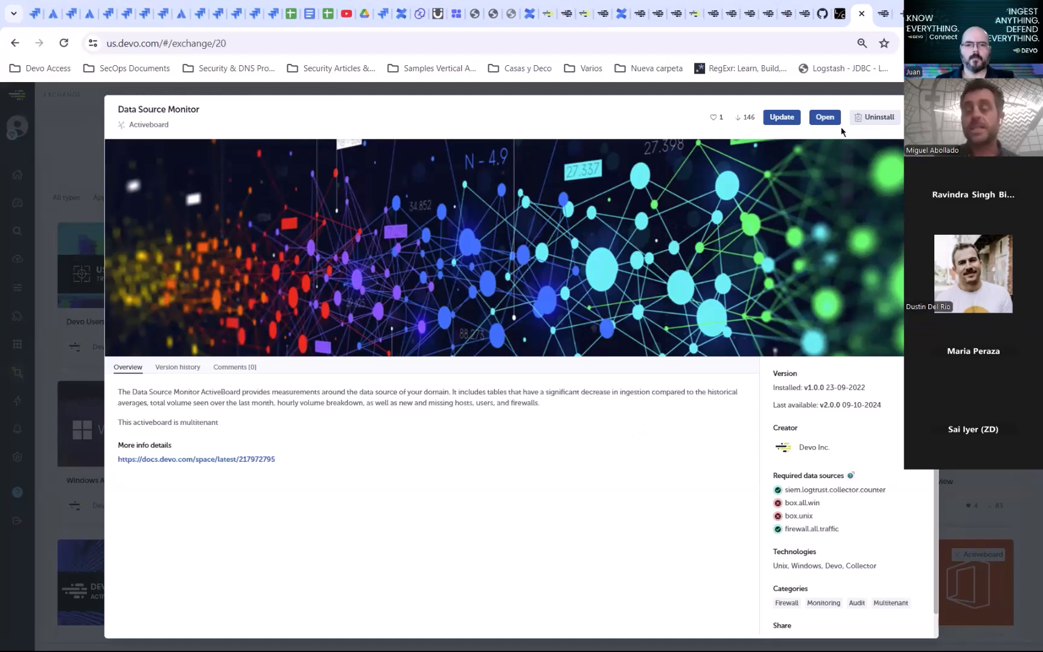
Step: Return to the open Okta Authentication Activity1 activeboard and clone it under the name Okta cloned33
left_click(884, 17)
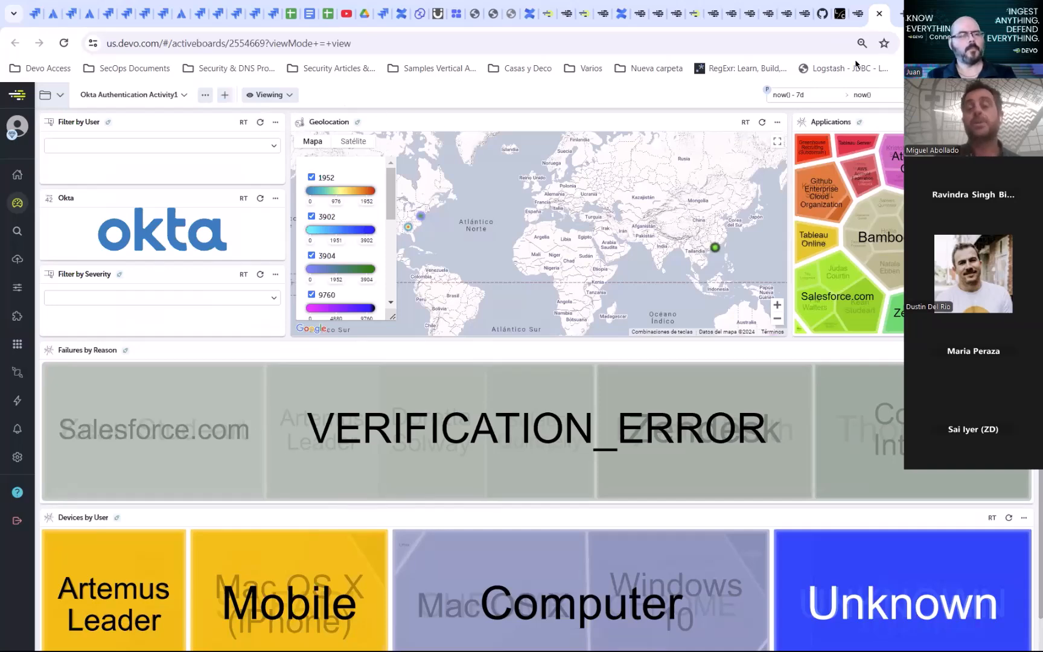
left_click(858, 13)
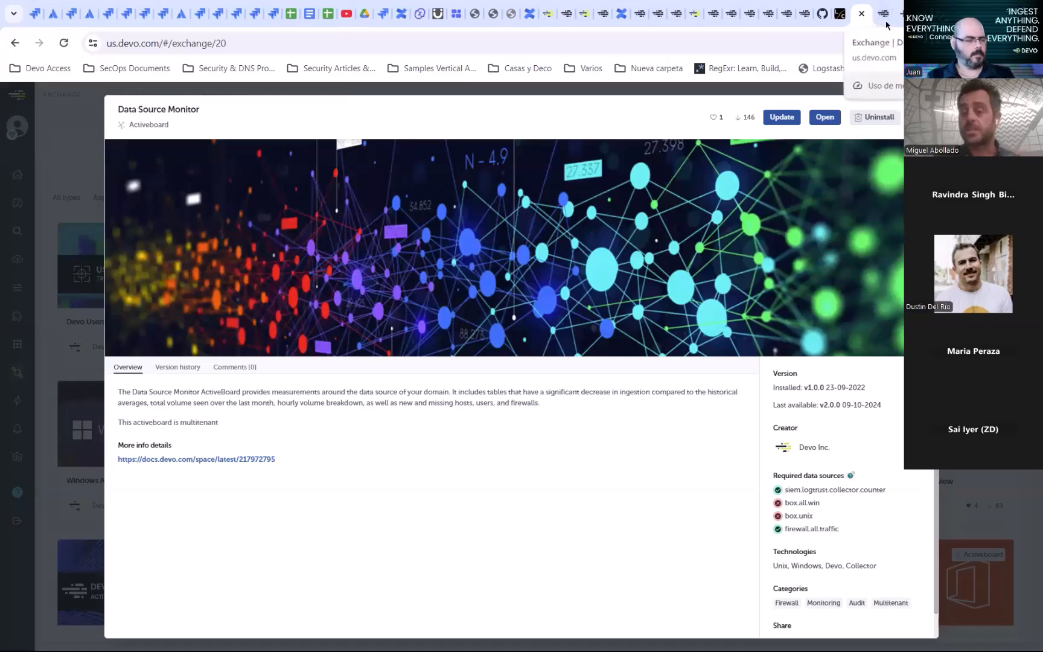
left_click(883, 16)
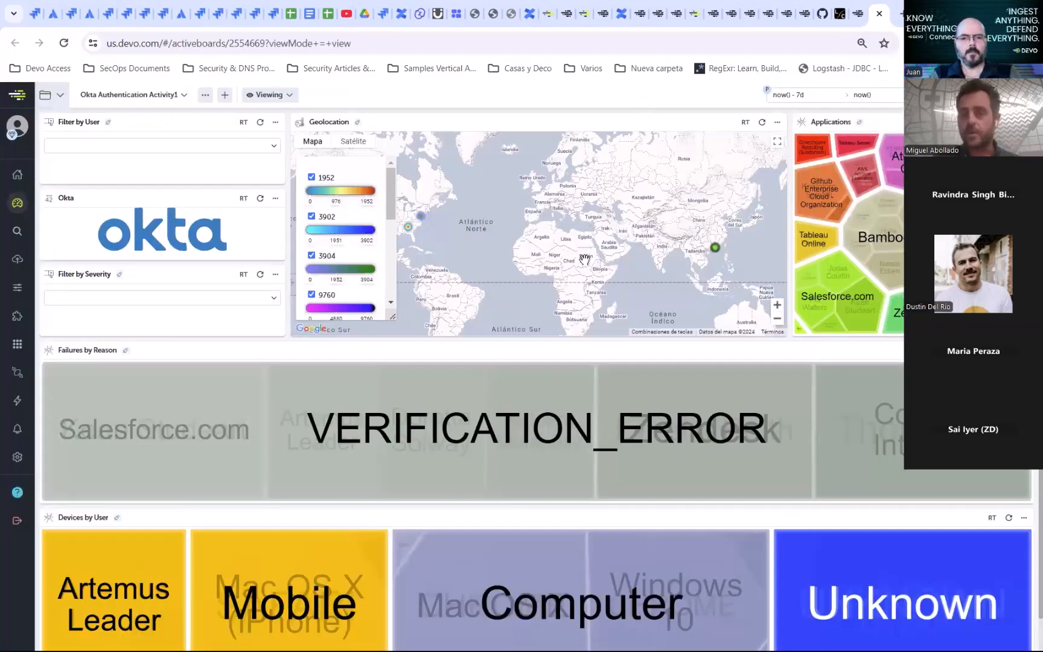
left_click(205, 95)
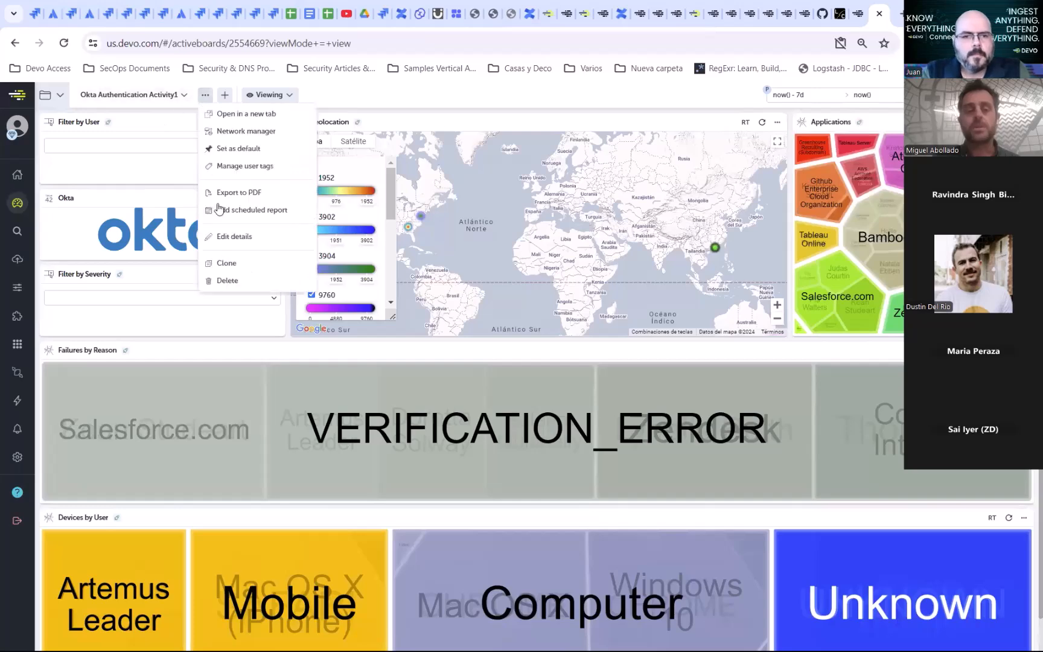
left_click(254, 262)
key("ctrl+shift+Left")
key("ctrl+shift+Left")
key("BackSpace")
type("33")
left_click(684, 455)
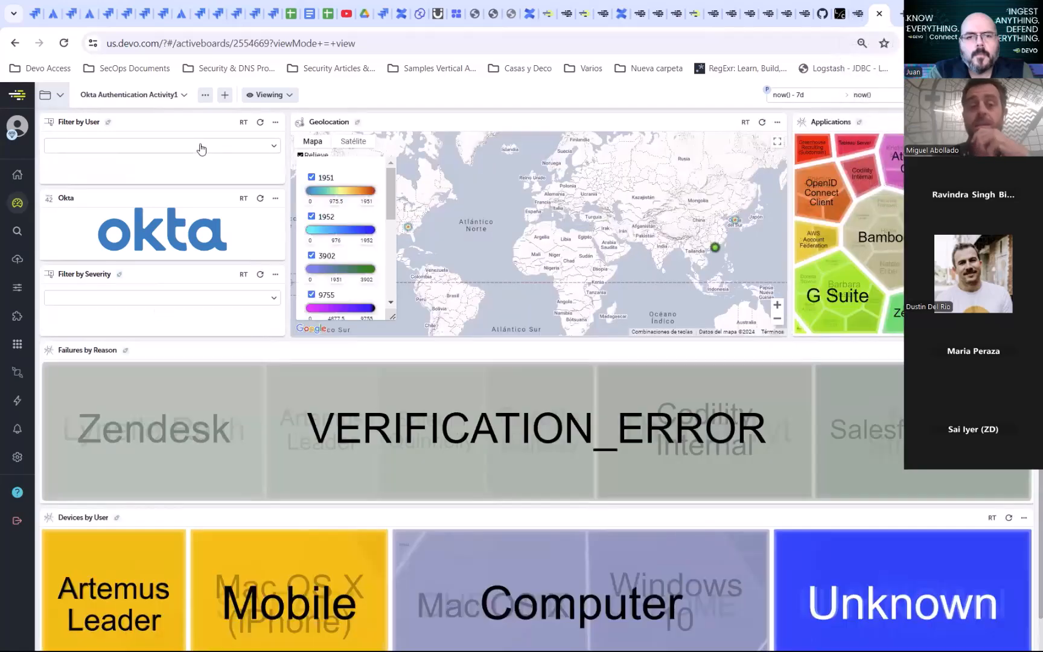
Step: Find activeboards matching "33" in the Activeboard manager, open Okta cloned33 to view it, and close its browser tab
mouse_move(848, 546)
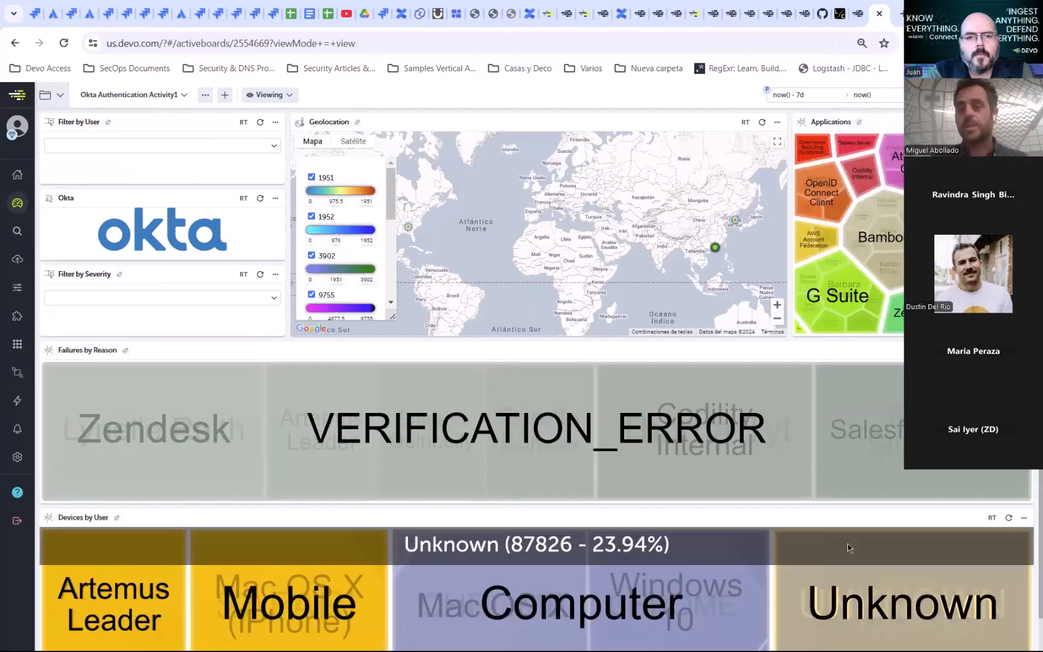
mouse_move(542, 447)
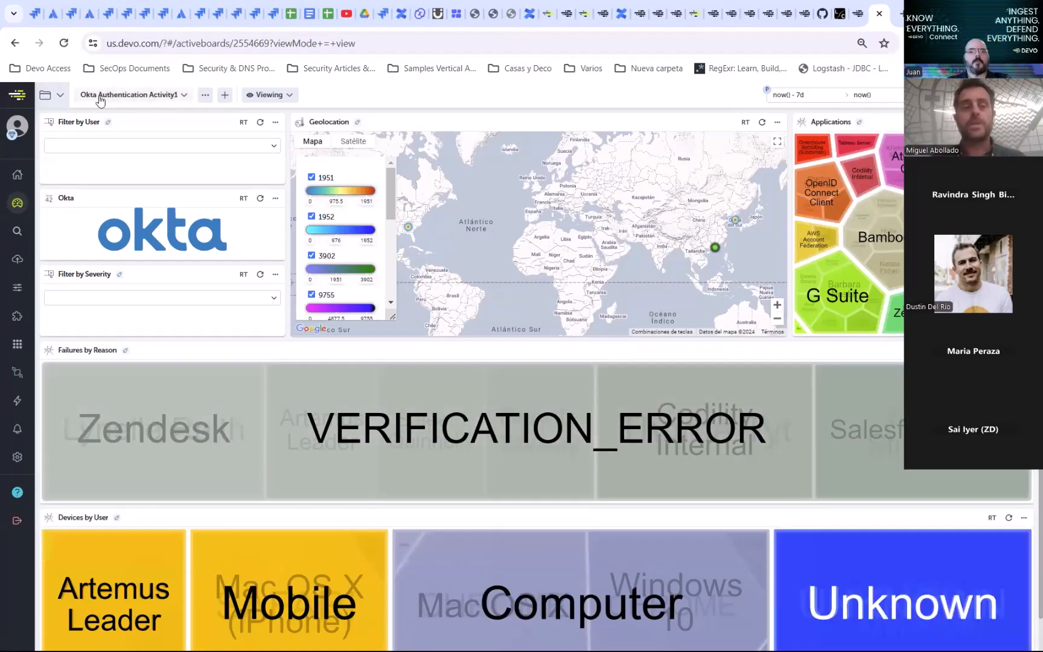
left_click(60, 95)
left_click(125, 141)
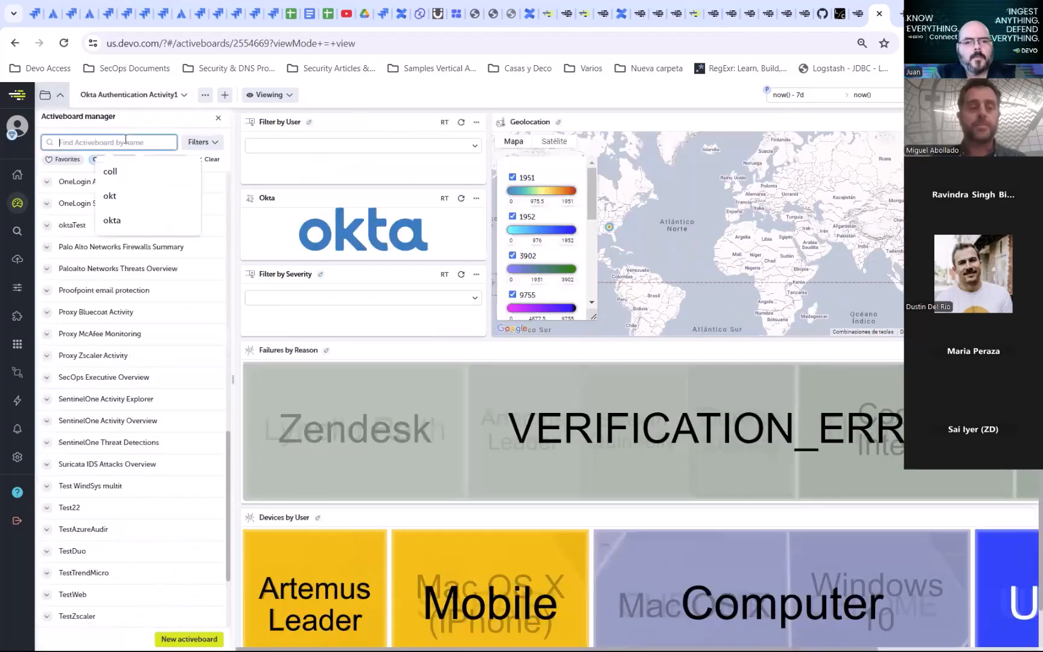
type("33")
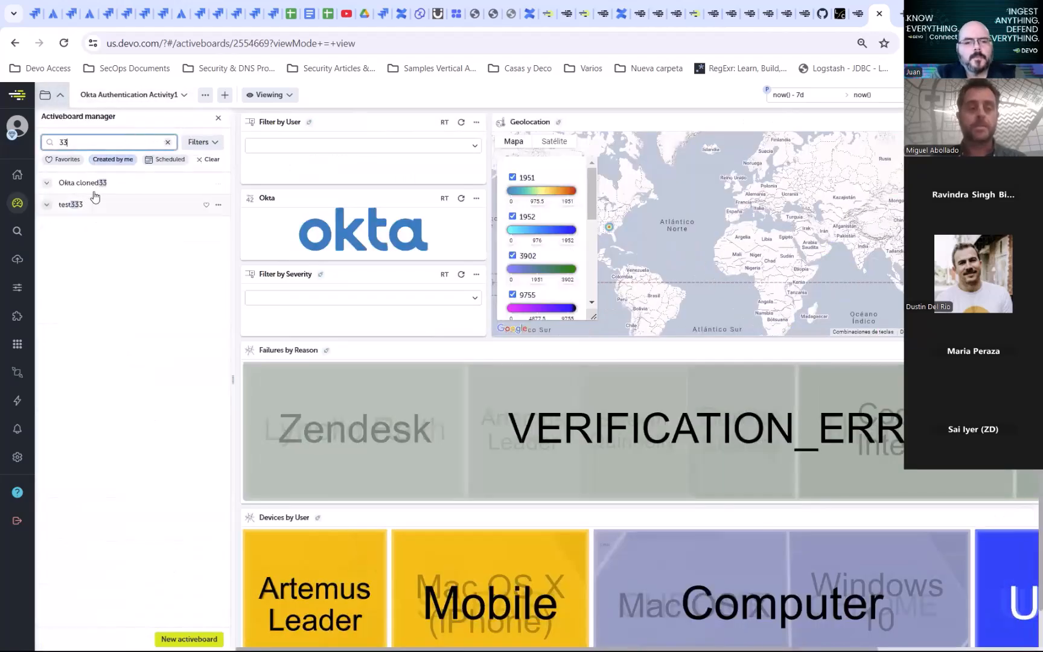
left_click(92, 188)
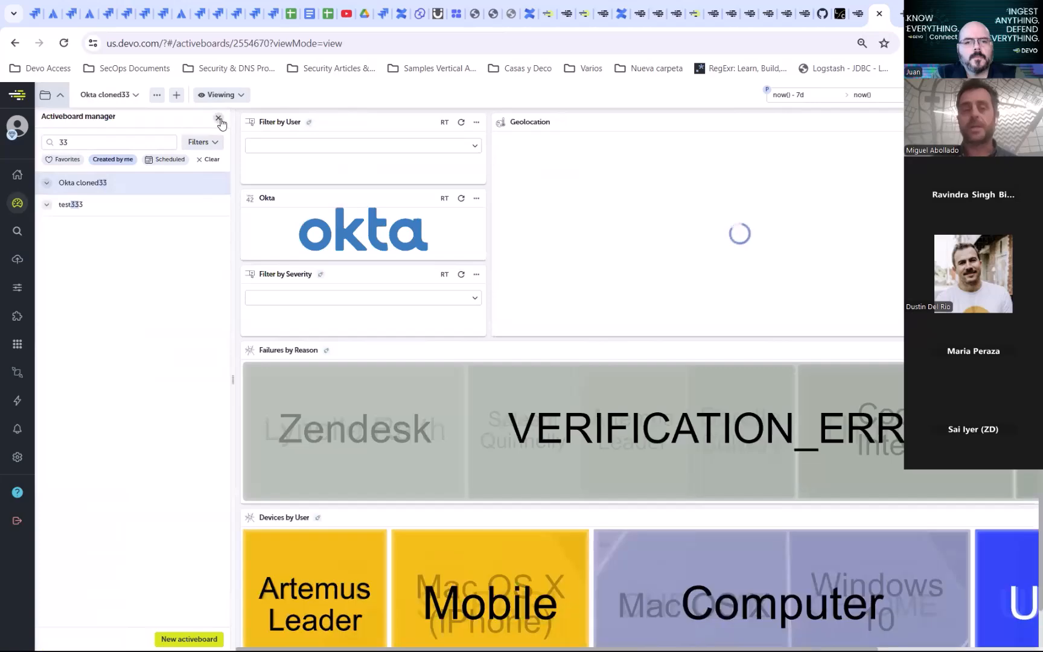
left_click(219, 119)
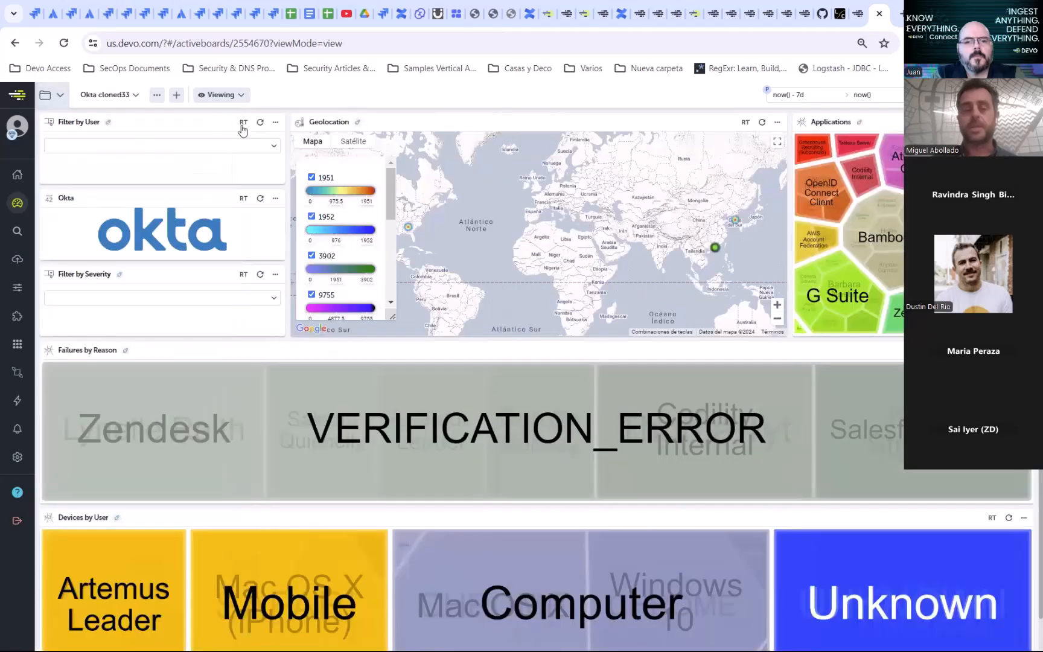
left_click(879, 14)
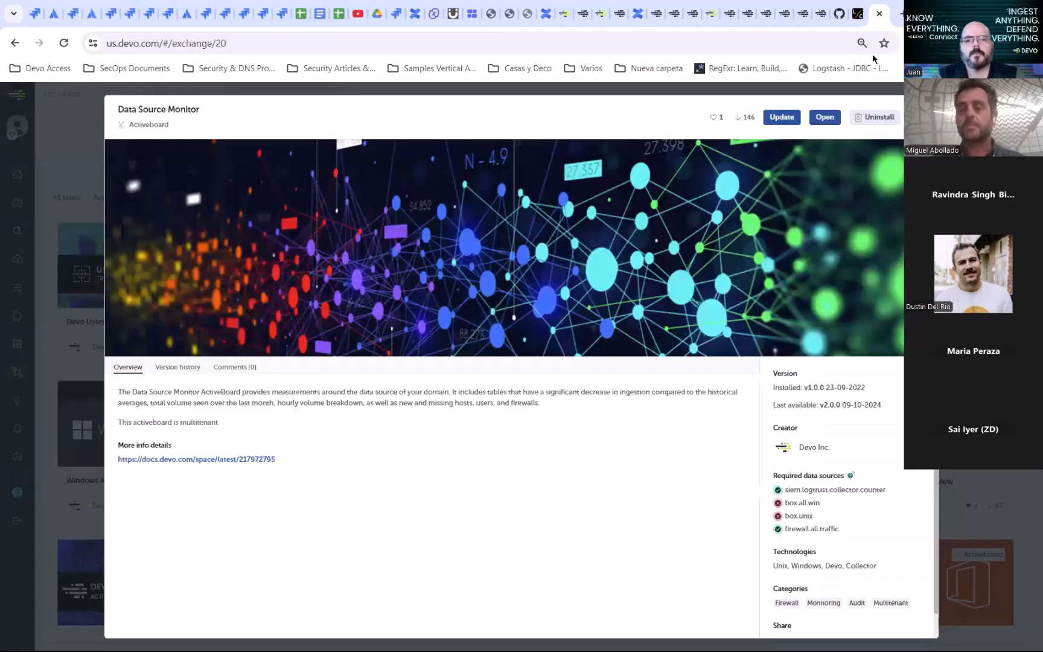
Step: Search the Exchange activeboards for "web", open the installed Web Analytics activeboard to view it, and go back to its Exchange details
key("Escape")
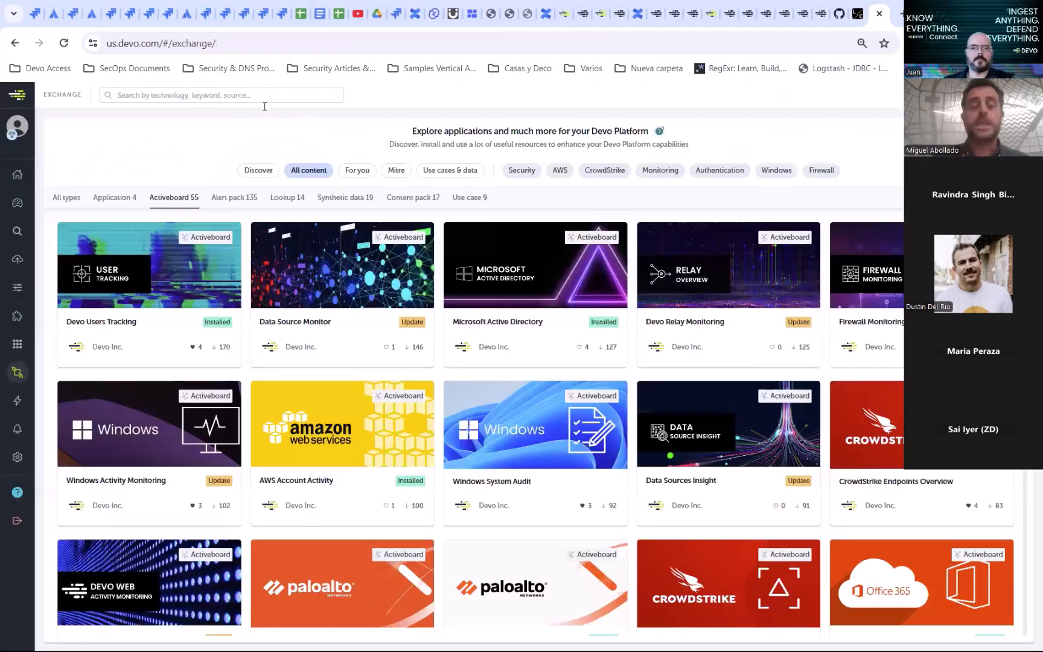
left_click(247, 97)
type("web")
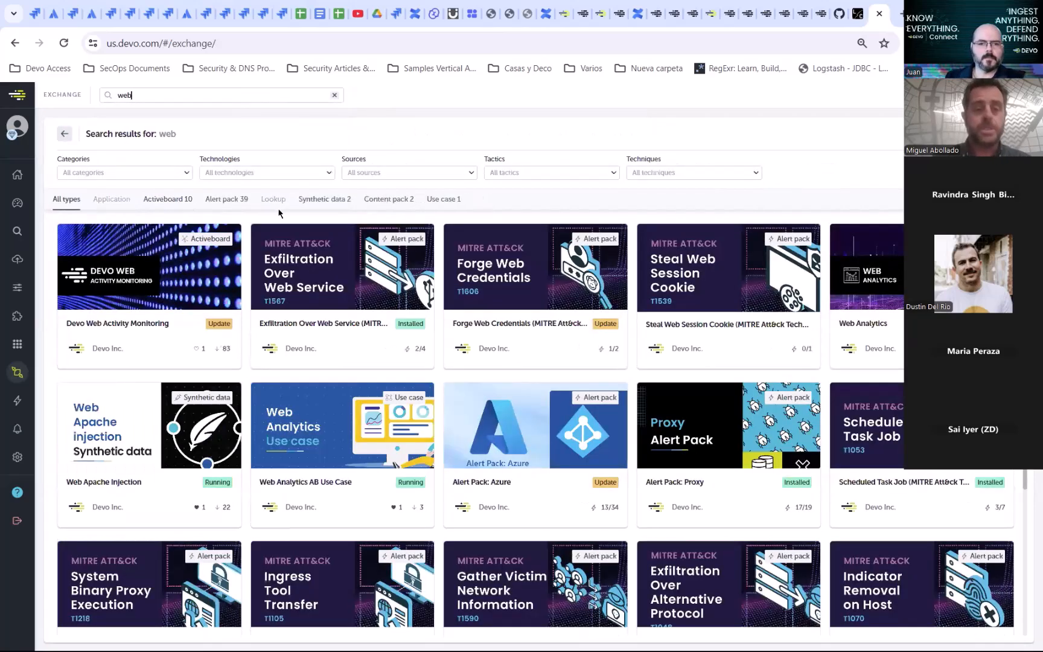
left_click(182, 202)
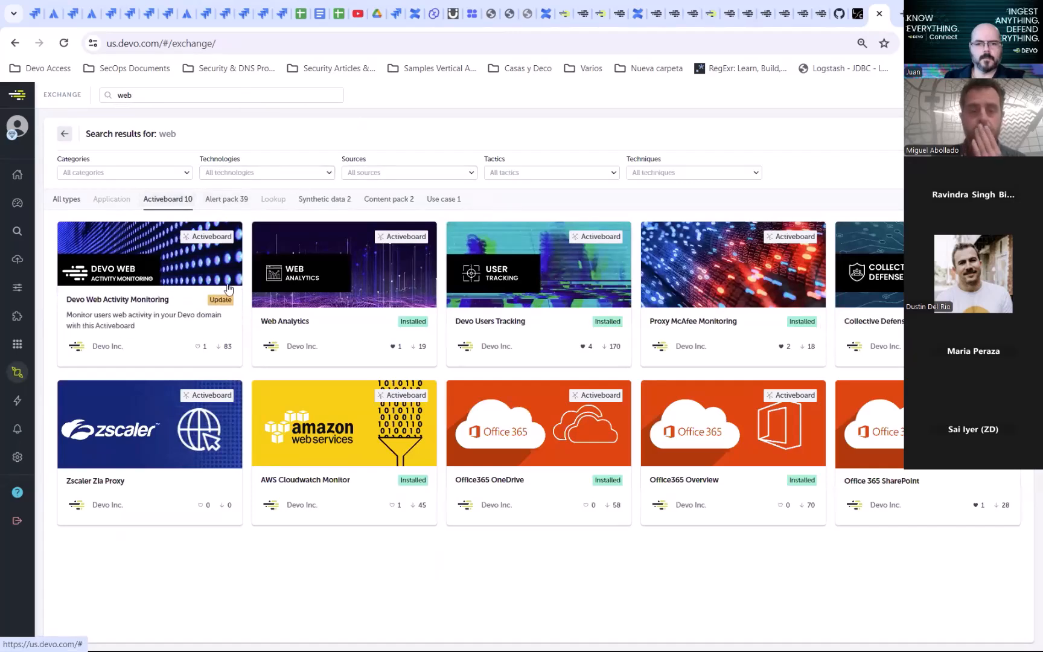
left_click(338, 276)
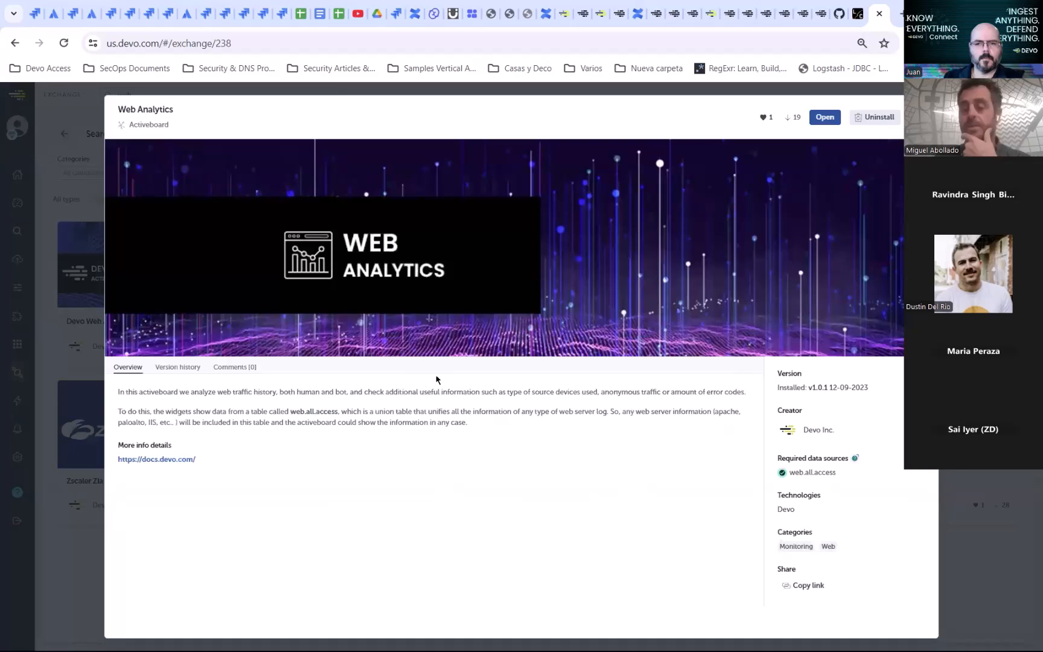
left_click(829, 118)
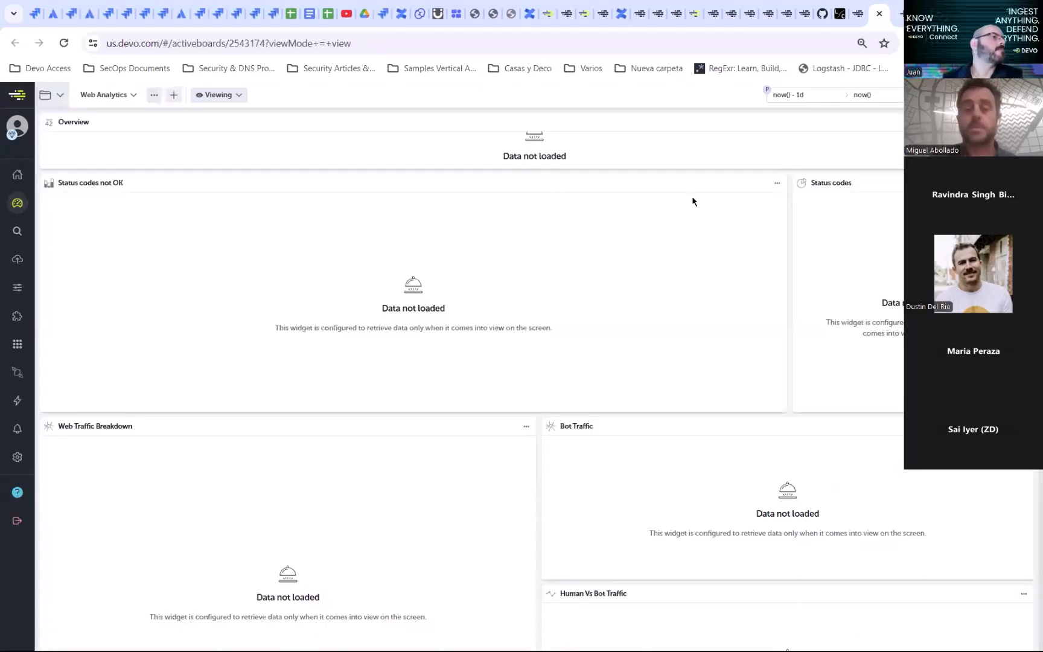
left_click(858, 18)
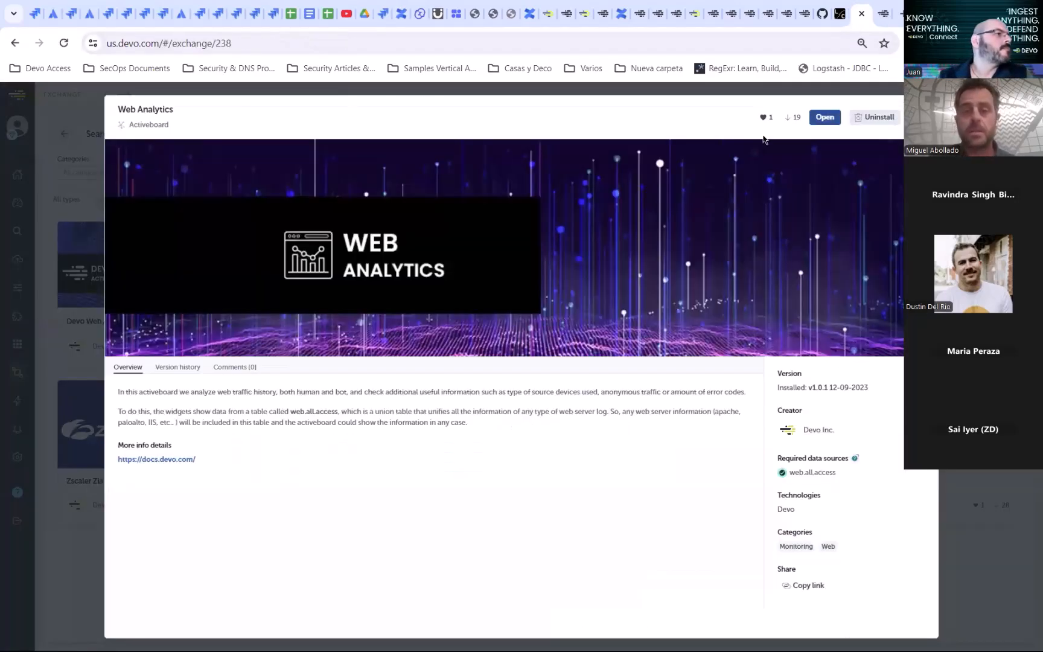
Step: Search the Exchange for "firewall", view the installed Firewall Monitoring activeboard, and go back to the search results
key("Escape")
left_click(172, 95)
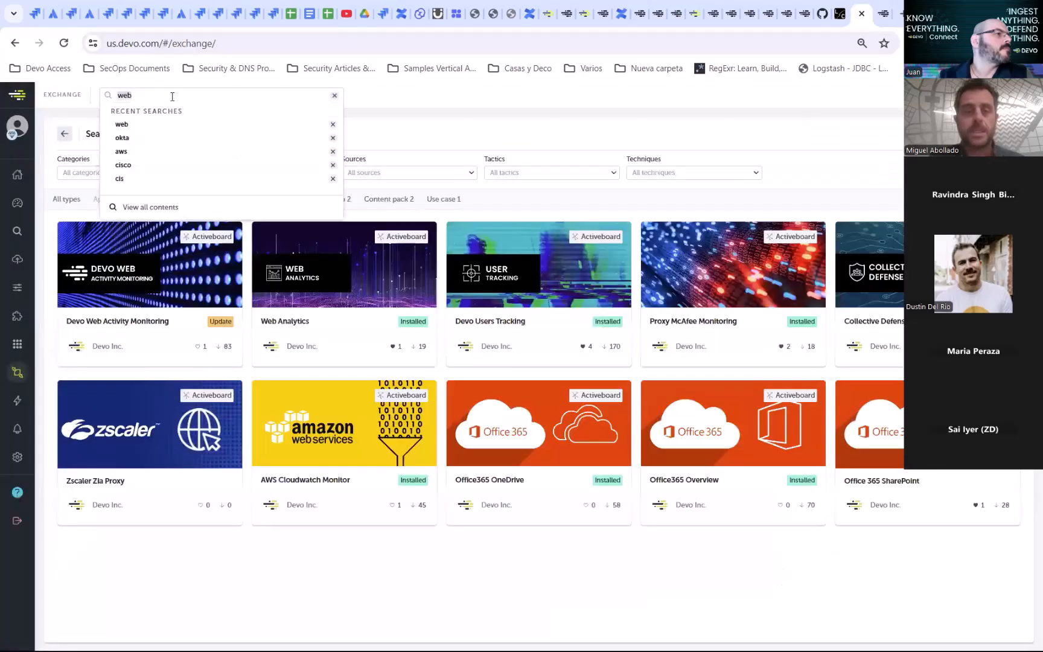
type("firewal")
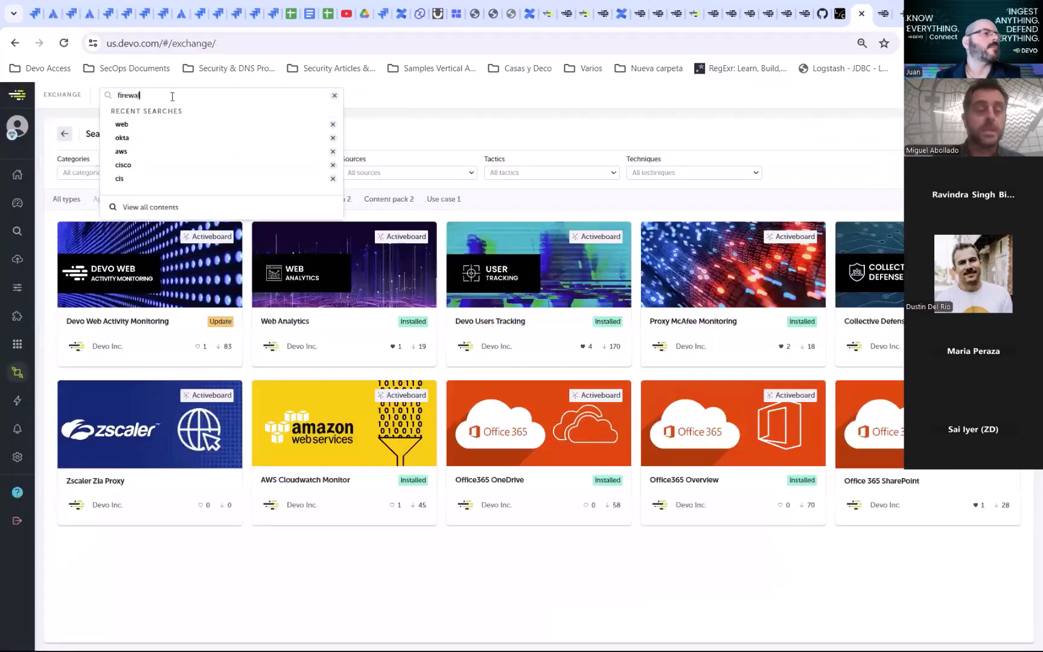
type("l")
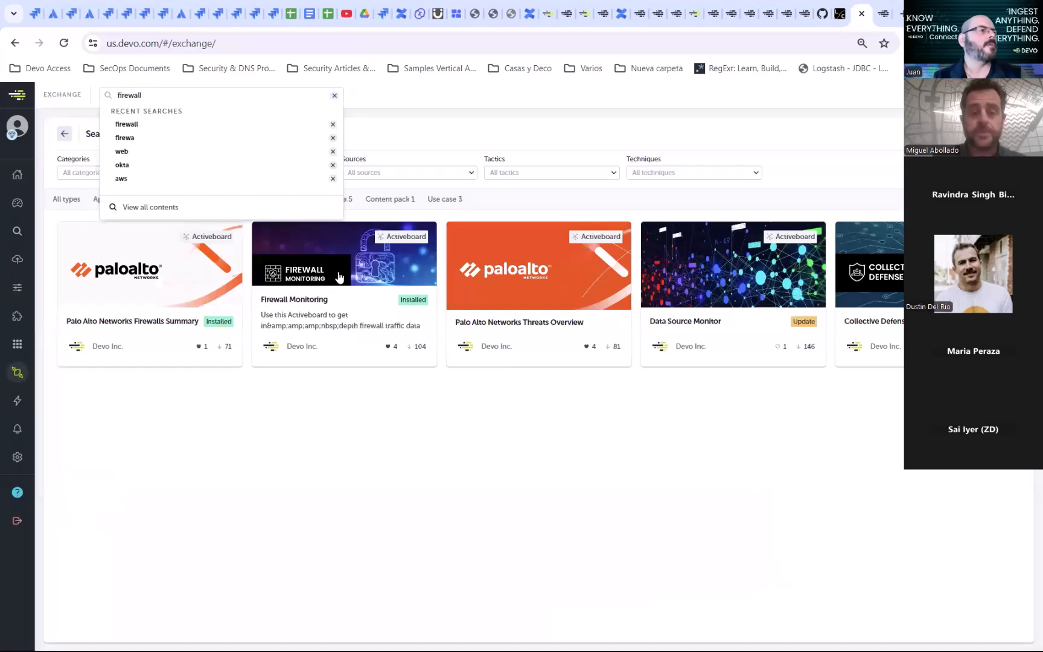
left_click(339, 277)
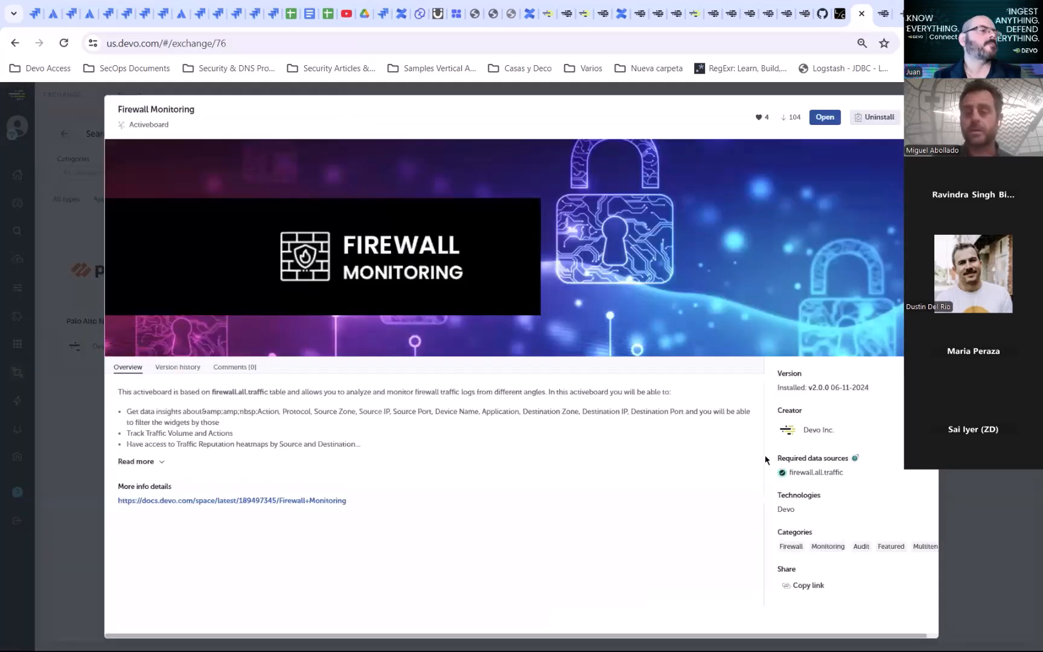
left_click(826, 117)
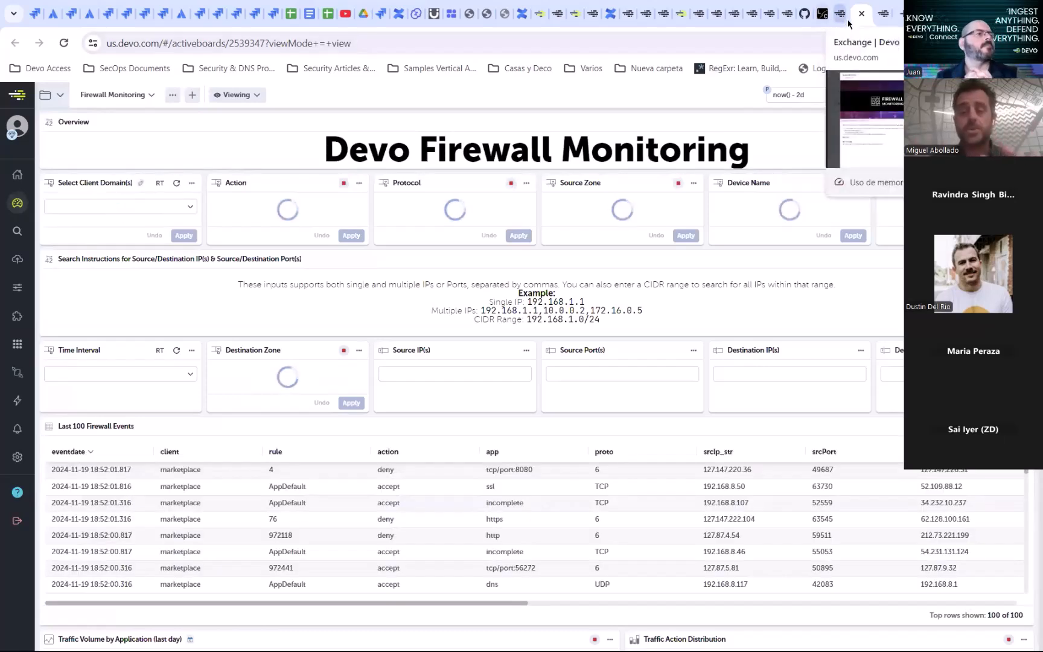
left_click(841, 18)
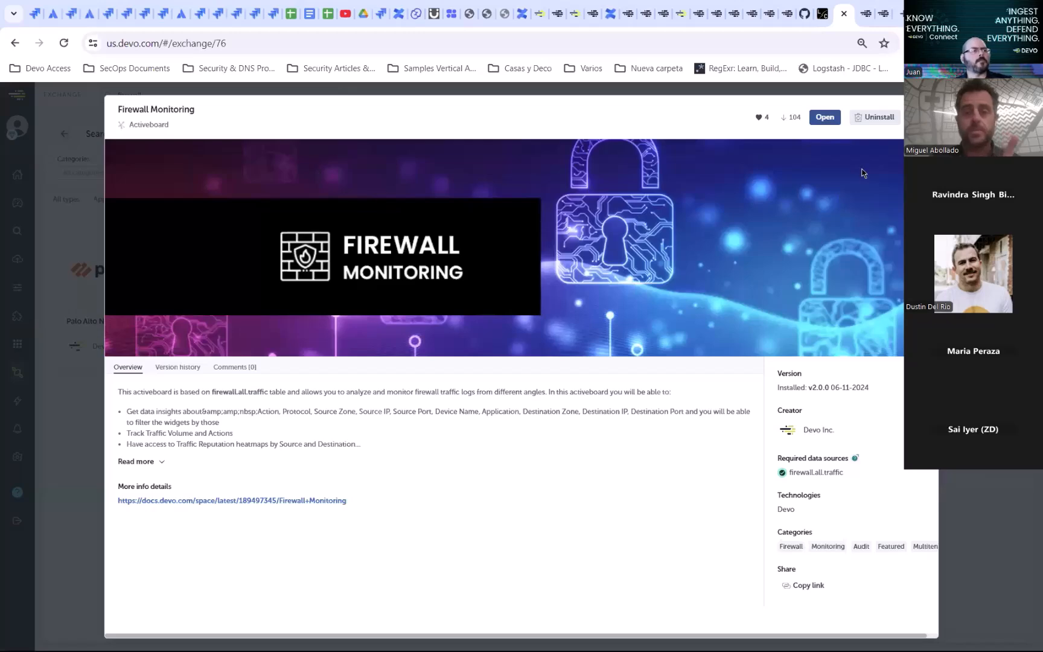
key("Escape")
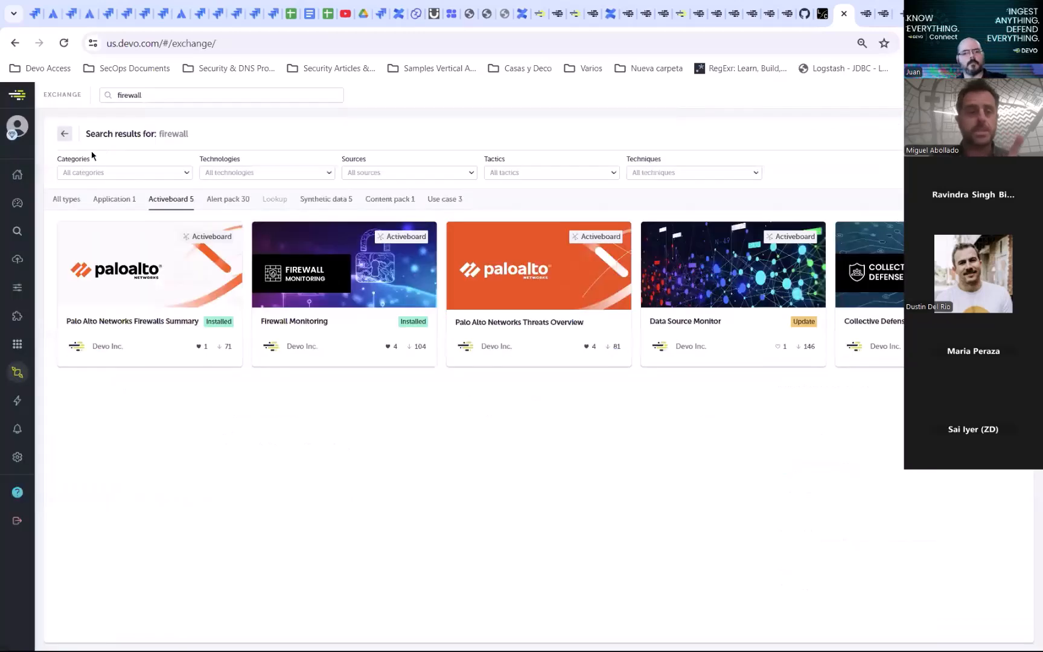
Step: Open the firewall.juniper.ssg.traffic table from the Data Search finder to view its events
left_click(18, 233)
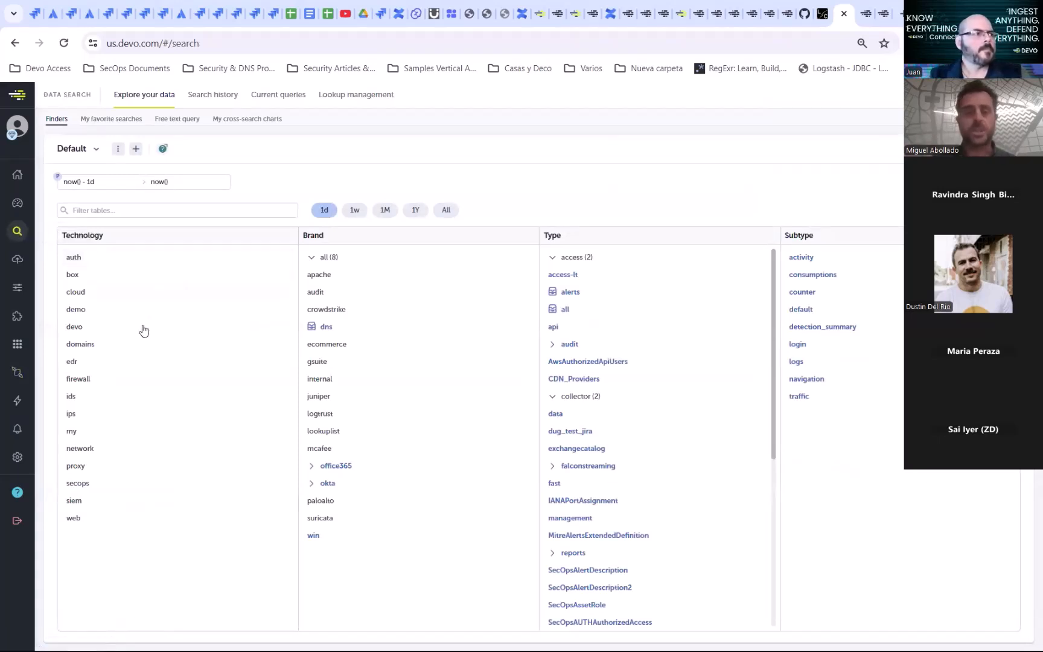
left_click(121, 384)
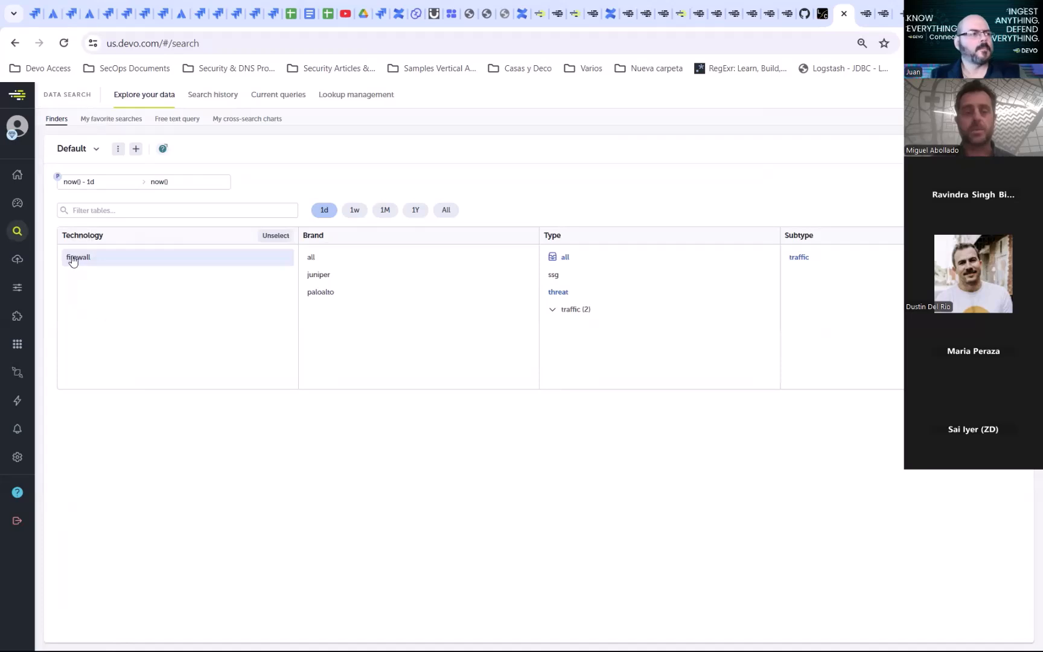
left_click(271, 236)
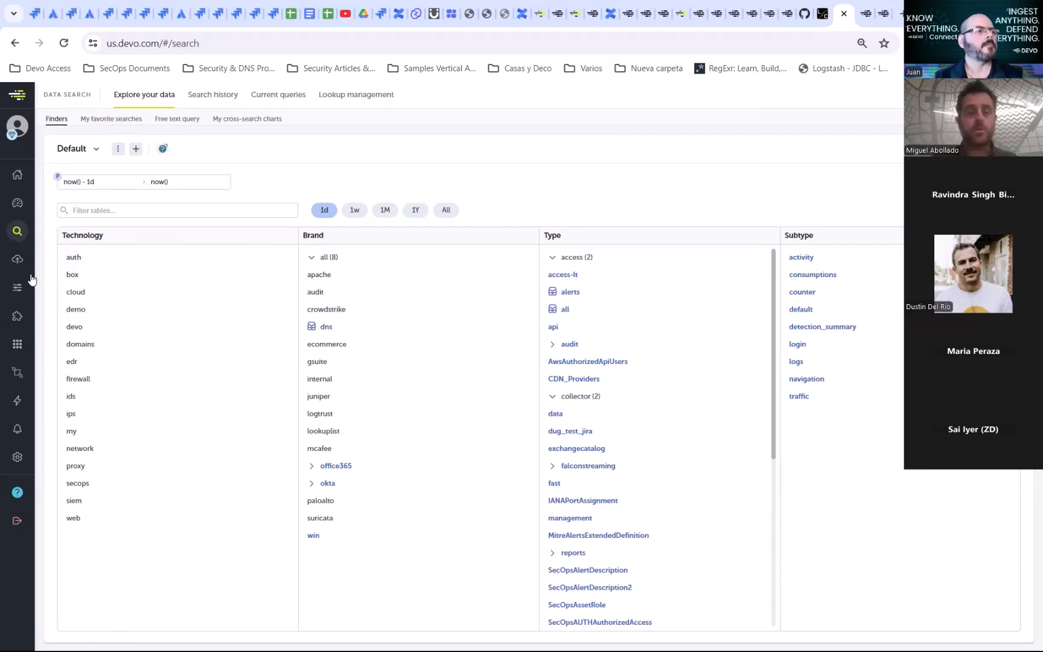
mouse_move(4, 233)
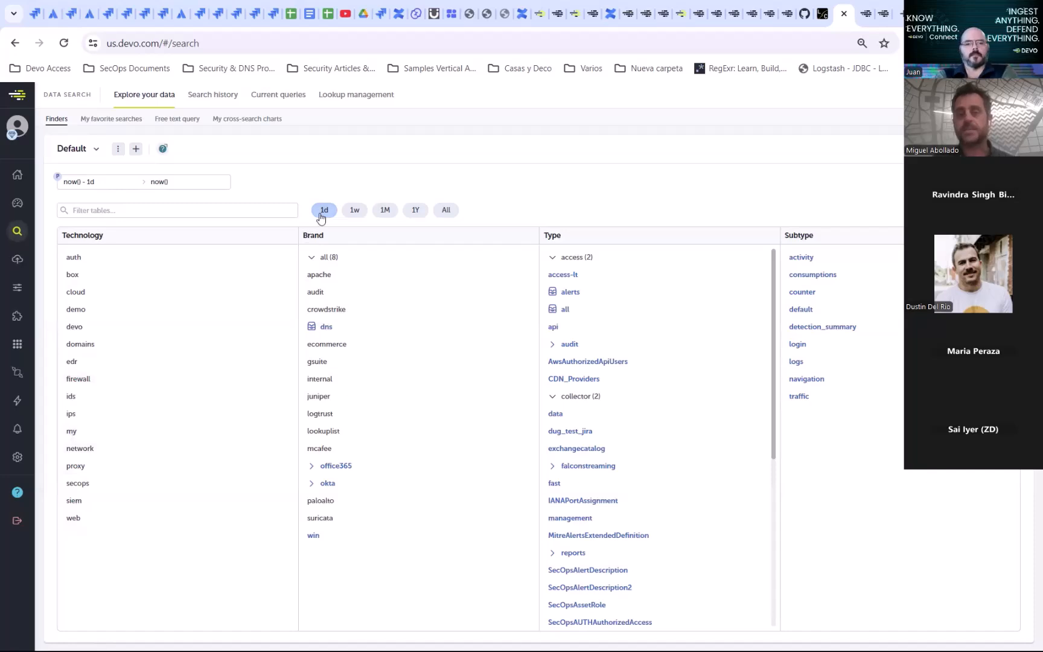
left_click(97, 380)
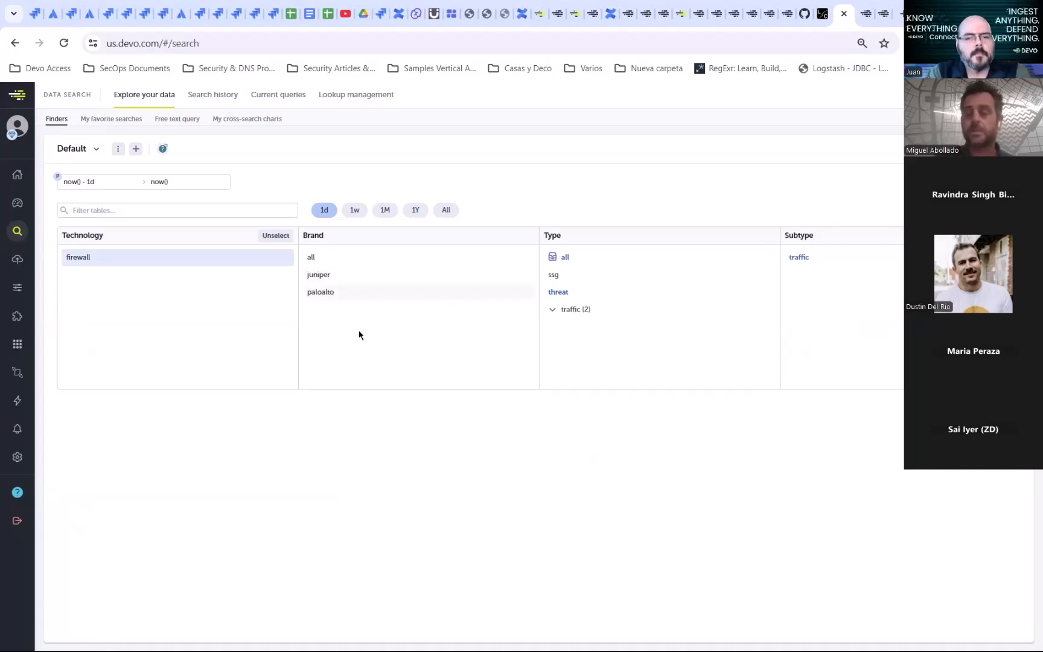
left_click(380, 279)
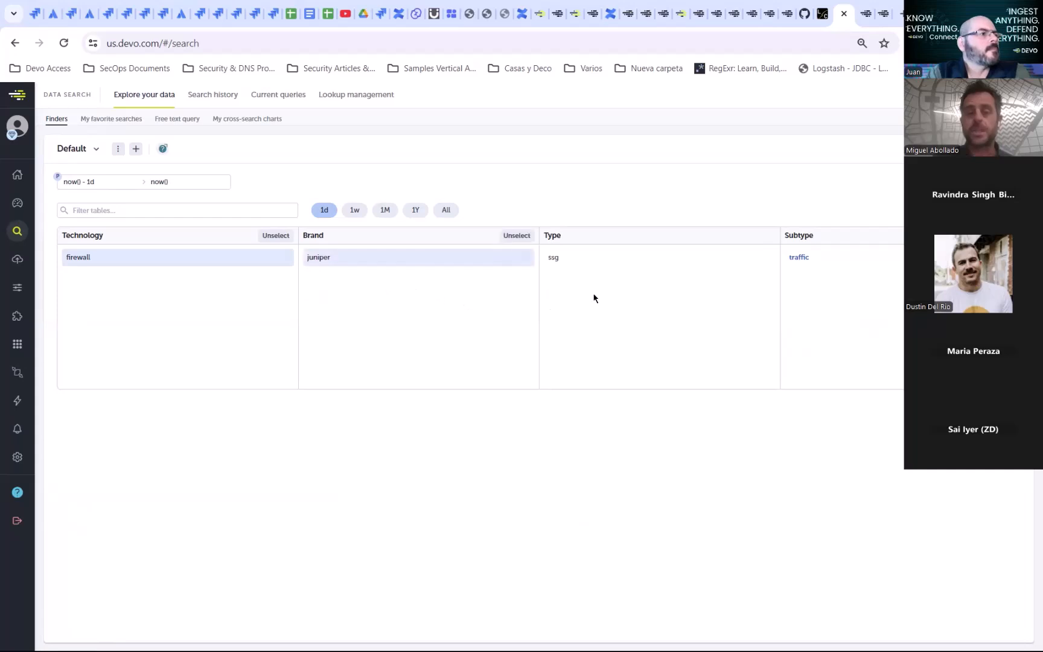
left_click(794, 259)
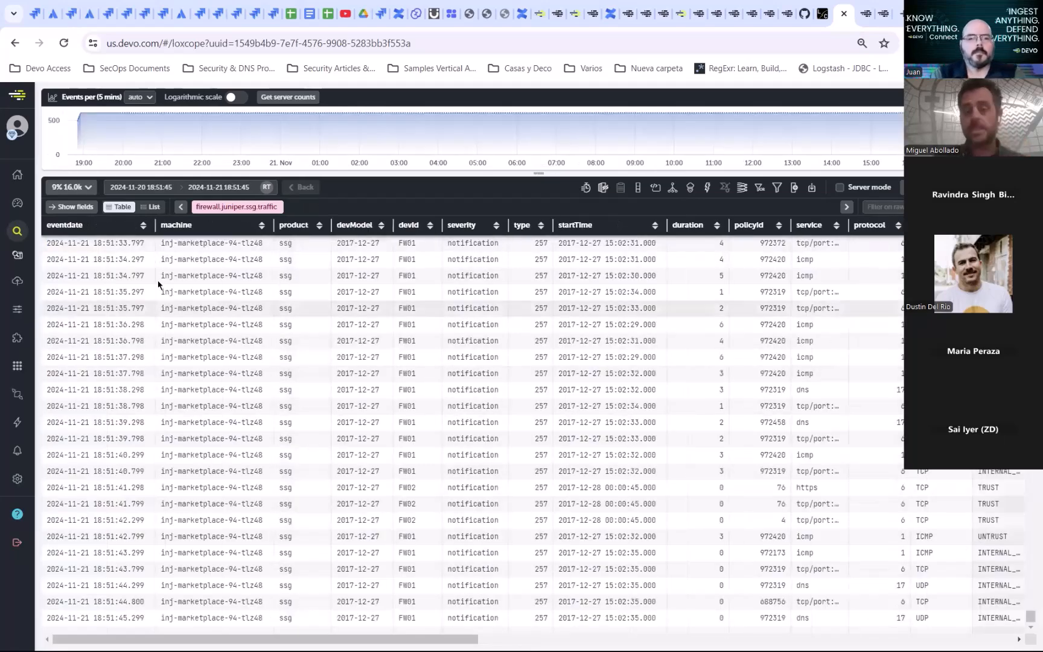
Step: Open the firewall.all.traffic table from the Data Search finder and look through its source and other columns
mouse_move(33, 275)
left_click(66, 232)
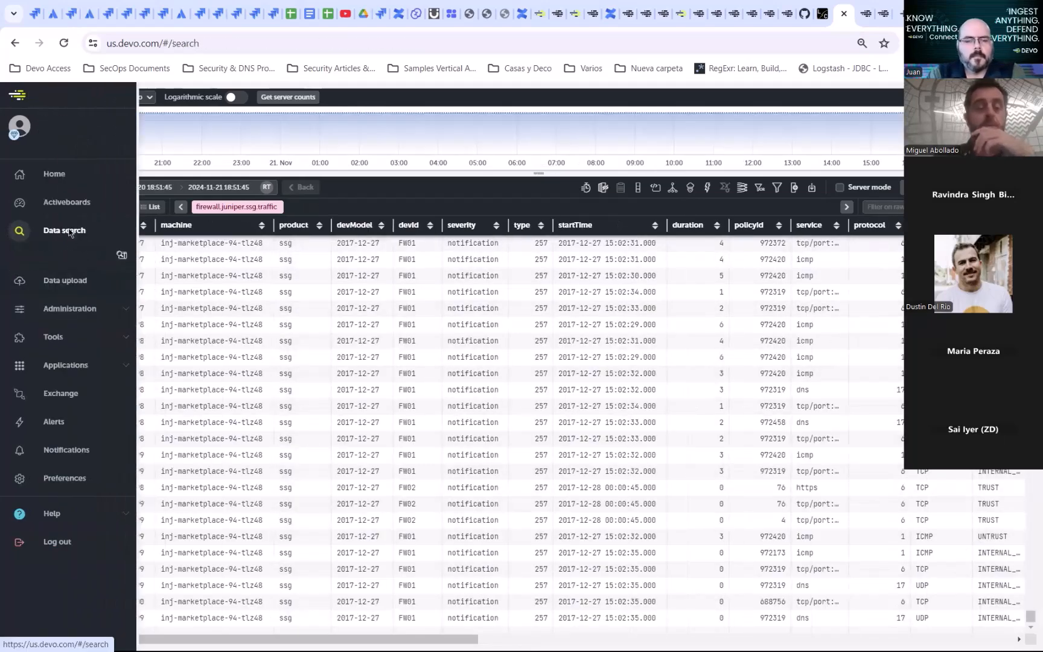
left_click(88, 377)
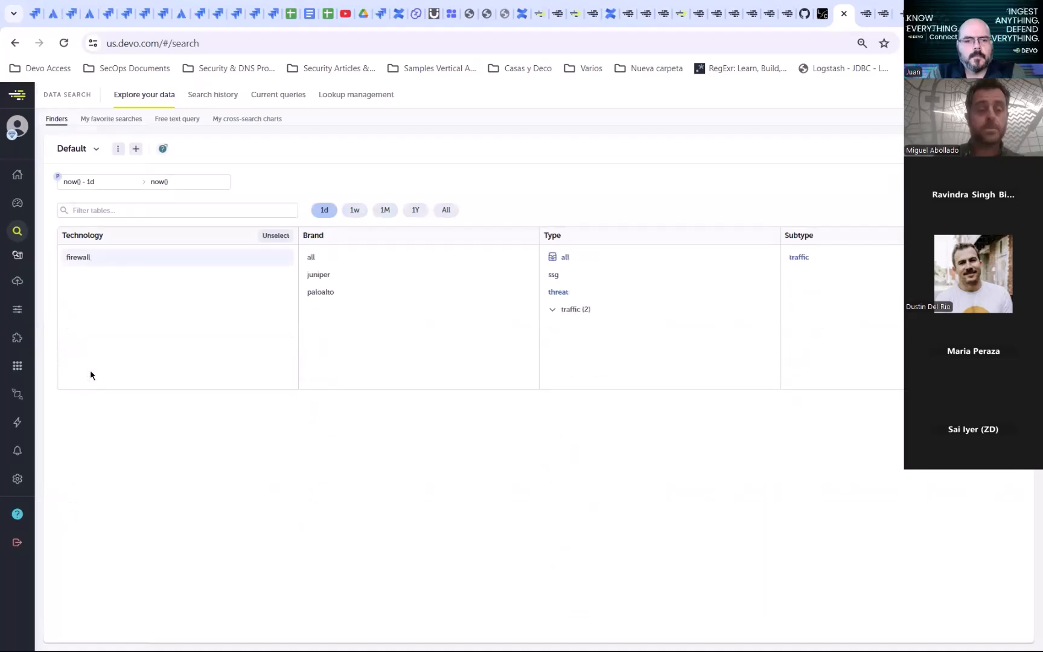
left_click(348, 260)
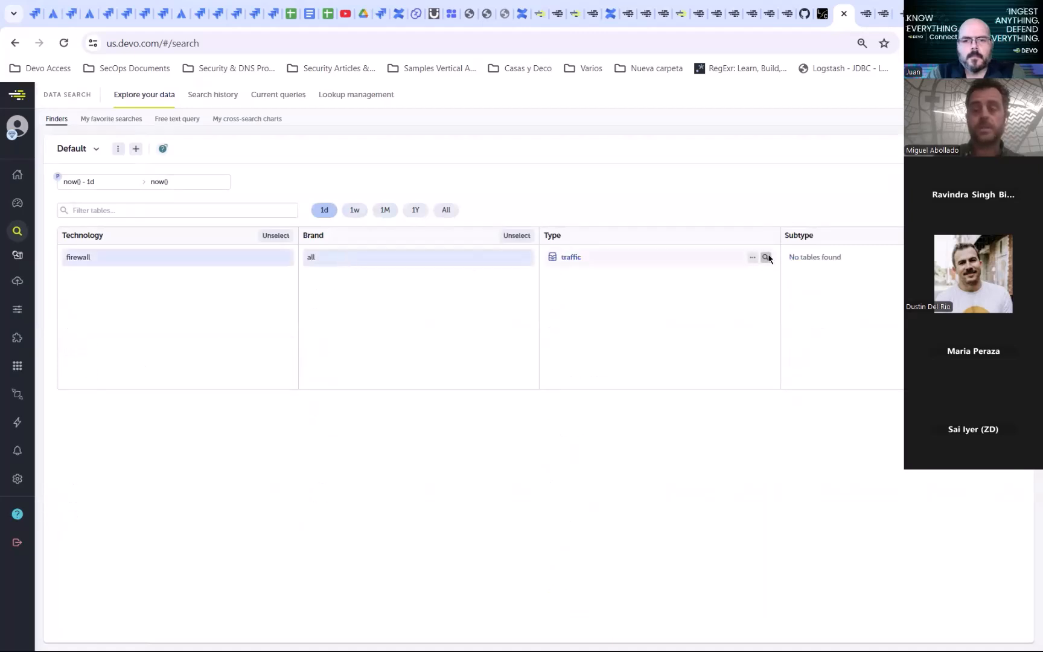
left_click(766, 257)
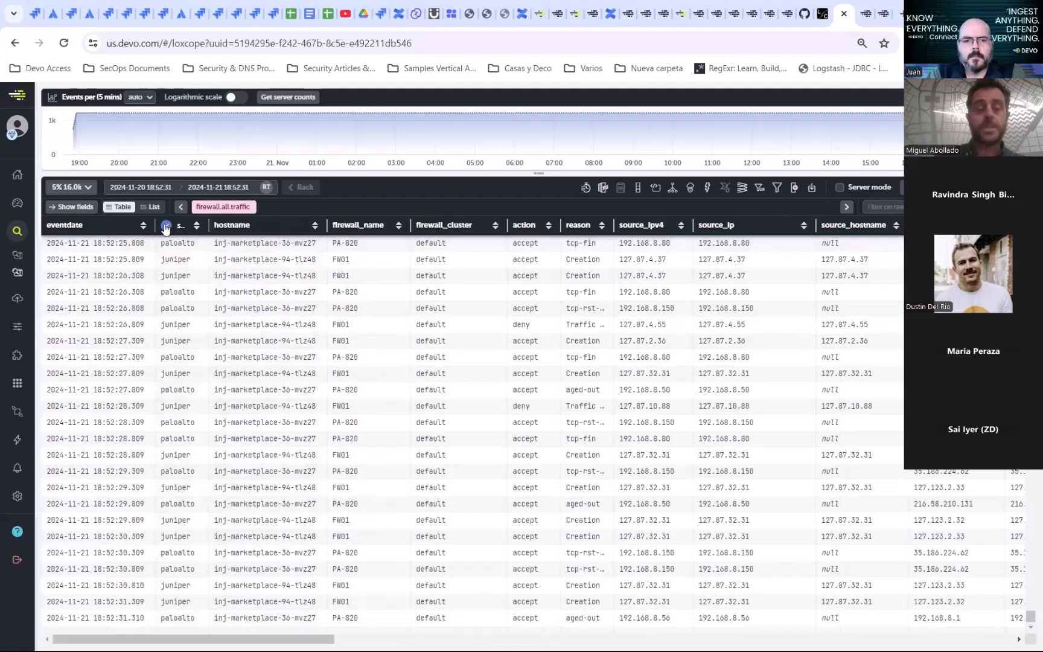
left_click(165, 226)
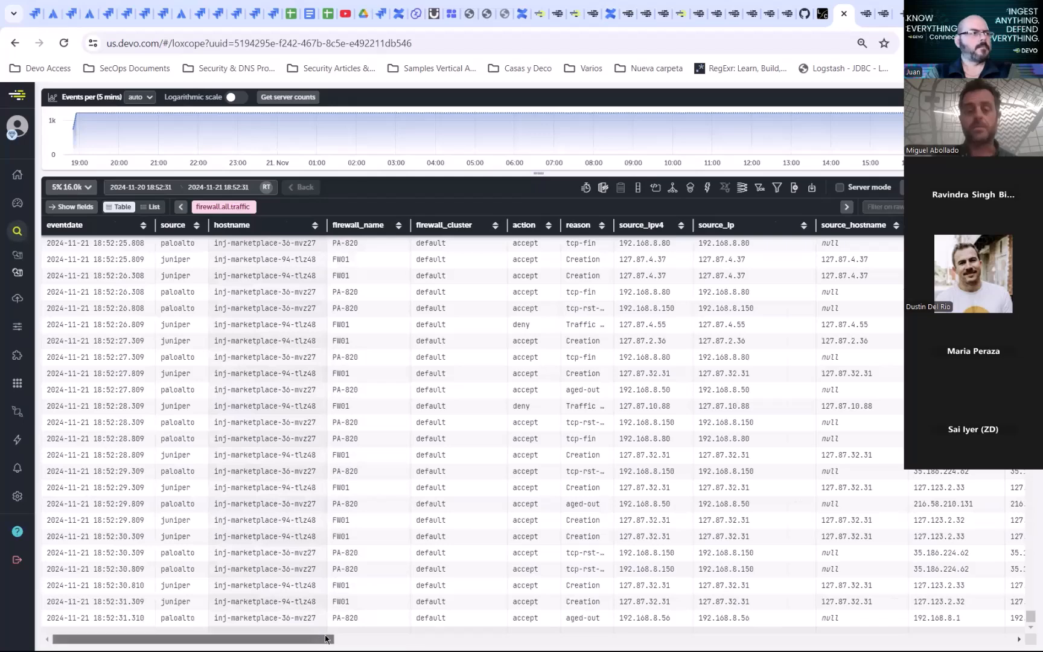
left_click_drag(317, 639, 325, 639)
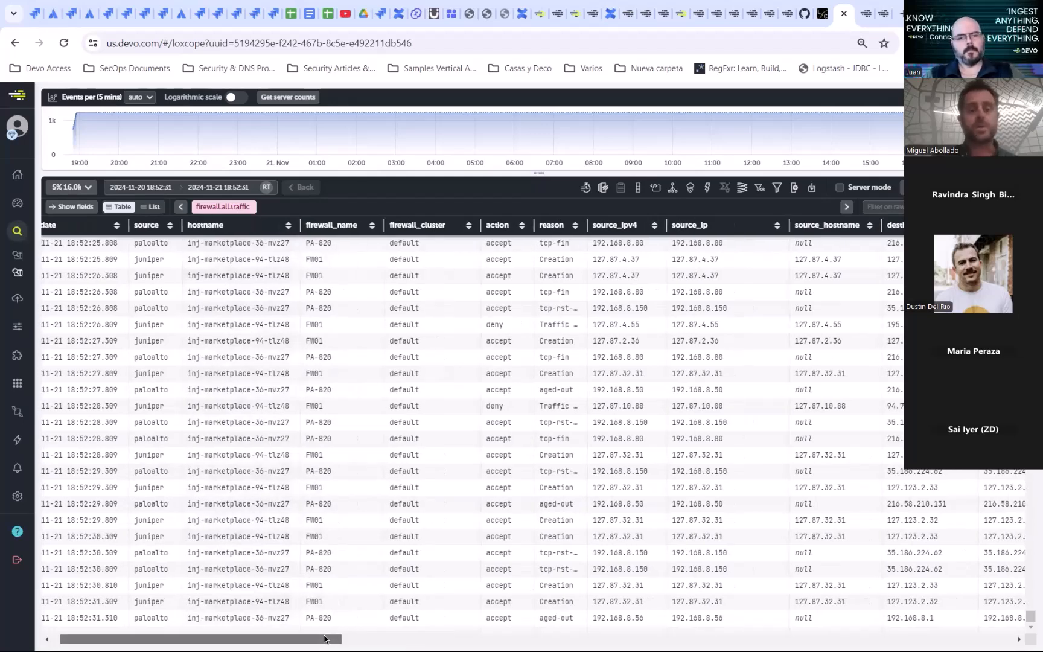
left_click_drag(355, 639, 79, 599)
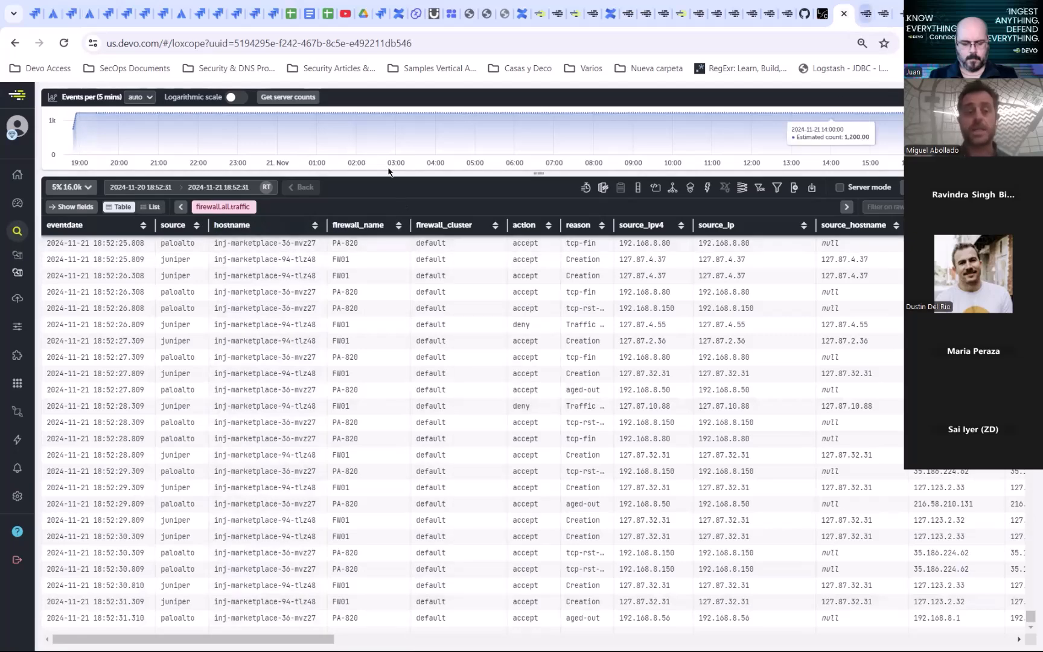
Step: Switch to the Web Analytics activeboard's browser tab, put the board in Editing mode and show the available widget types
left_click(19, 412)
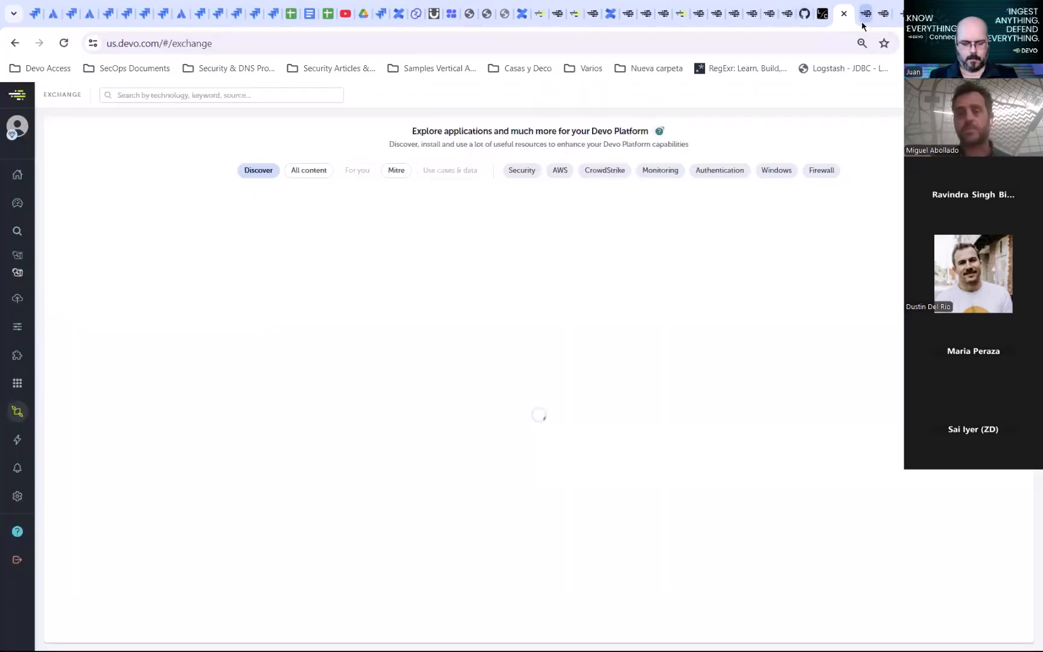
left_click(866, 23)
left_click(884, 23)
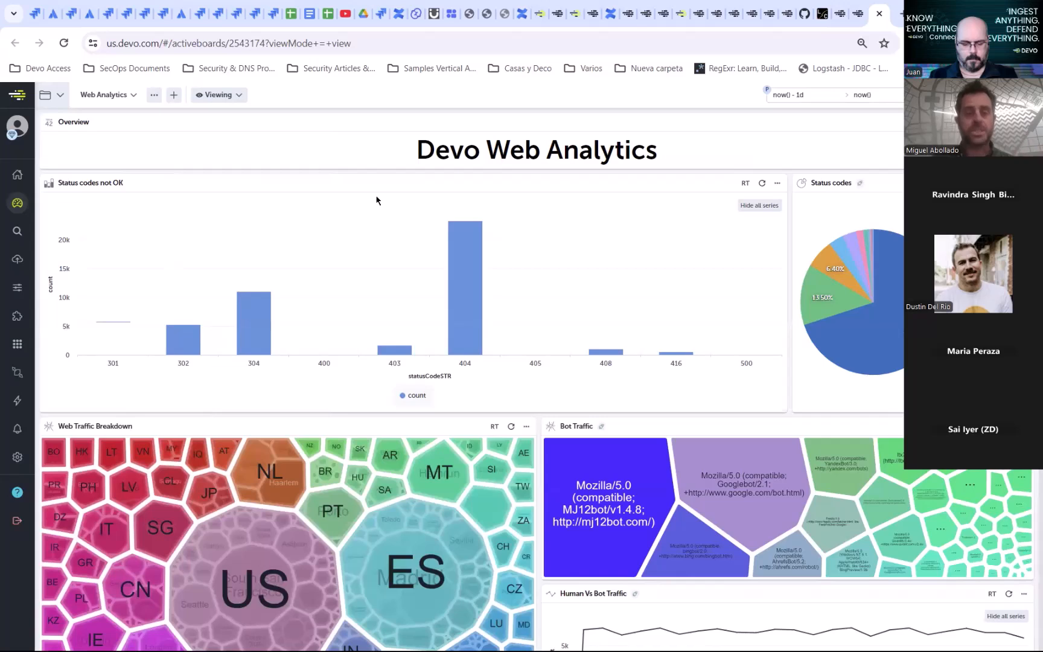
left_click(215, 96)
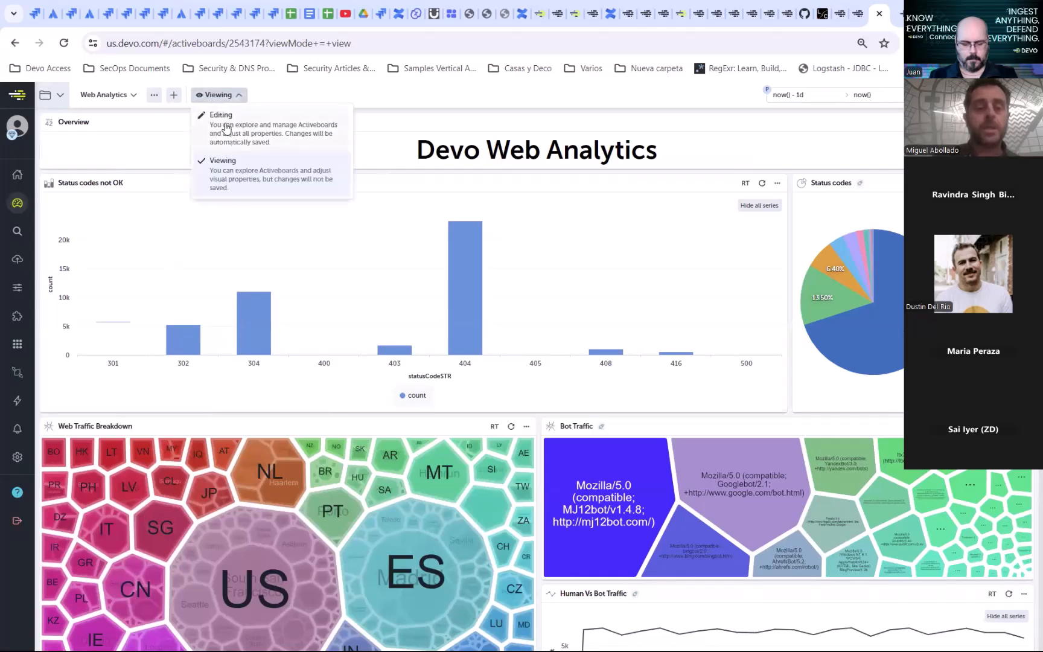
left_click(231, 128)
mouse_move(465, 229)
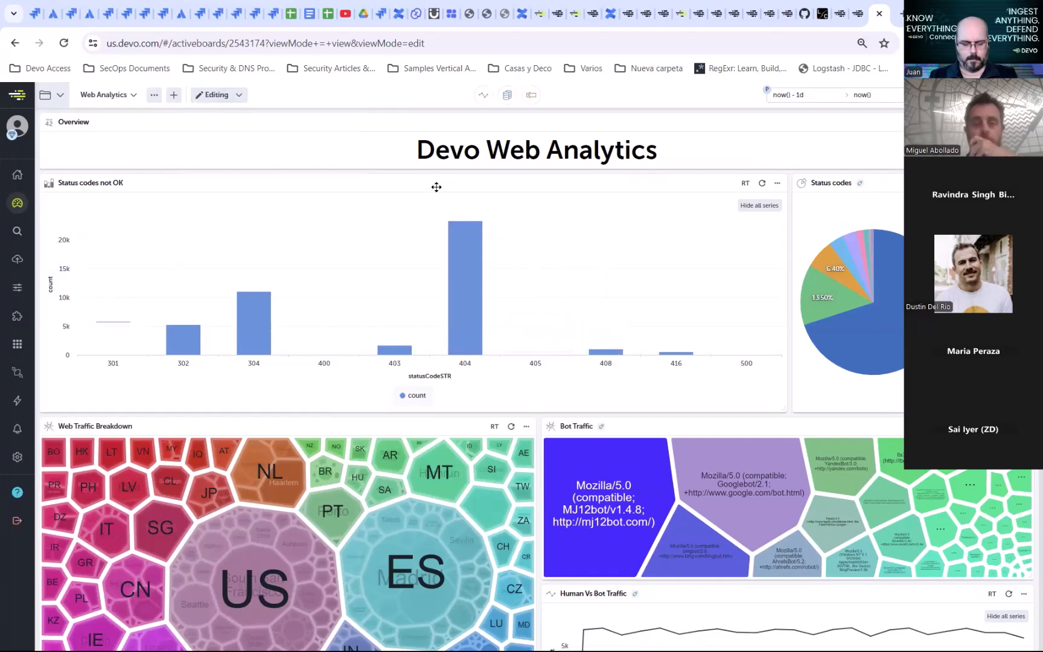
mouse_move(566, 542)
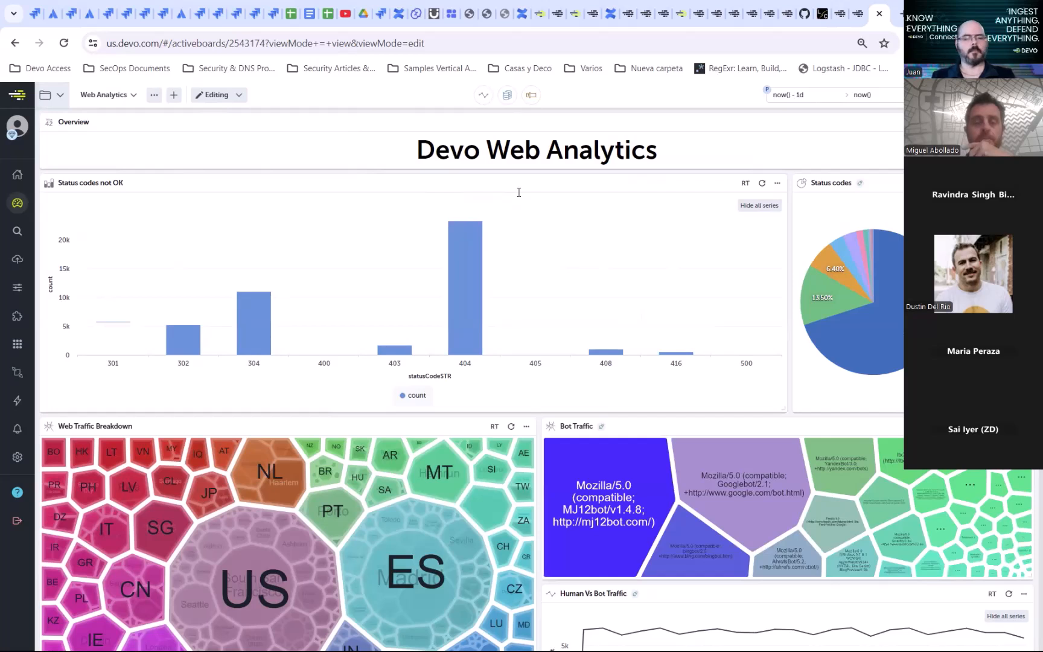
left_click(483, 98)
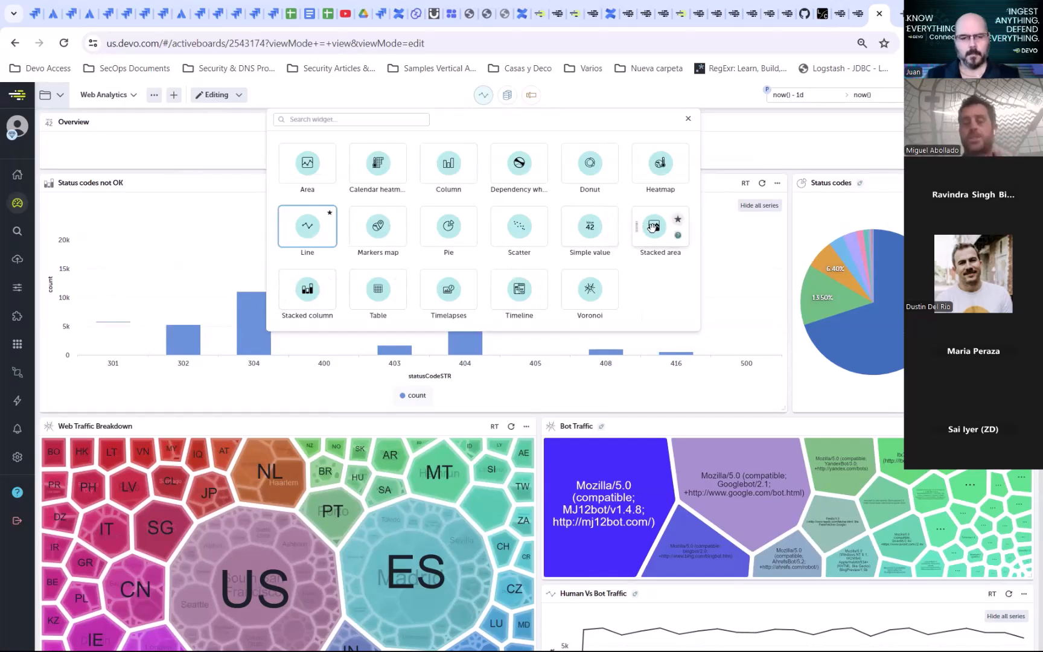
Step: Try count and eventdate in turn as a second X-axis field of the Status codes not OK widget, removing each one
left_click(242, 185)
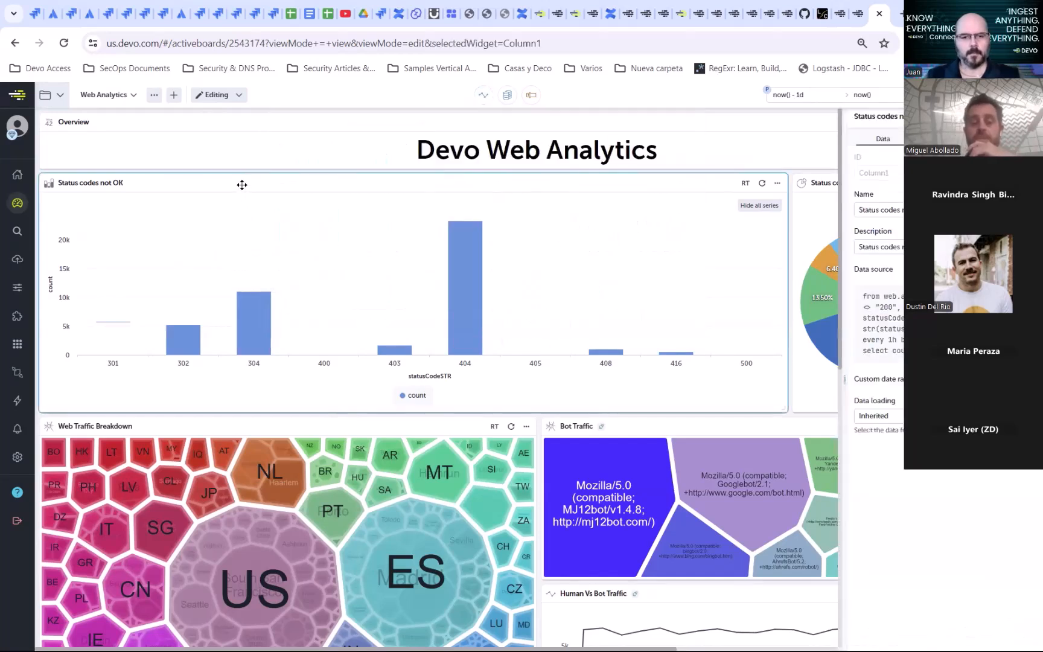
left_click(945, 139)
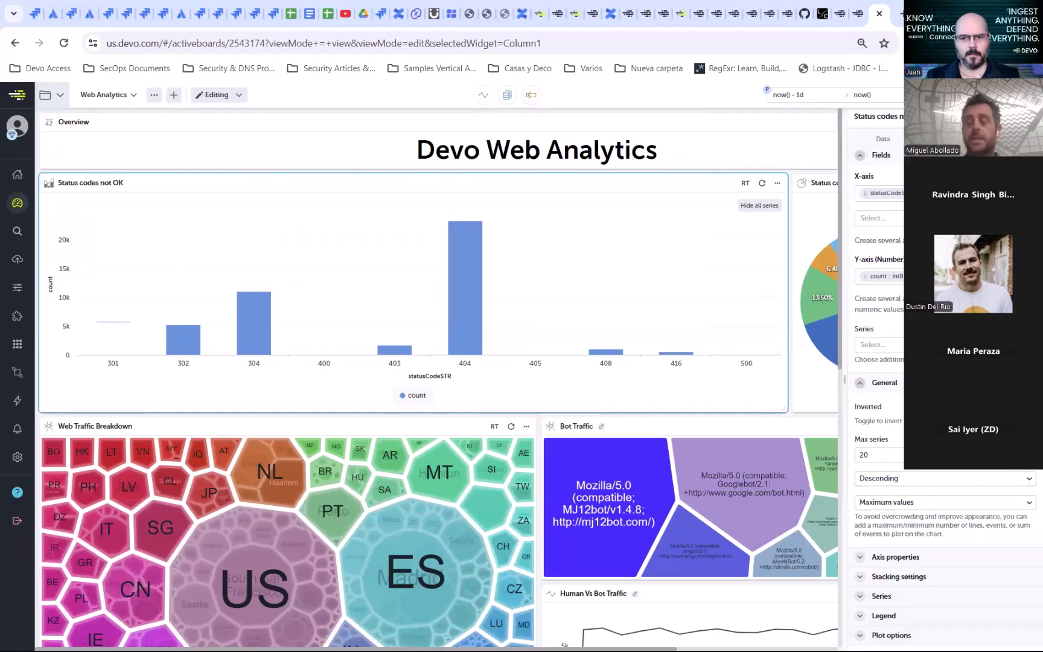
left_click(872, 218)
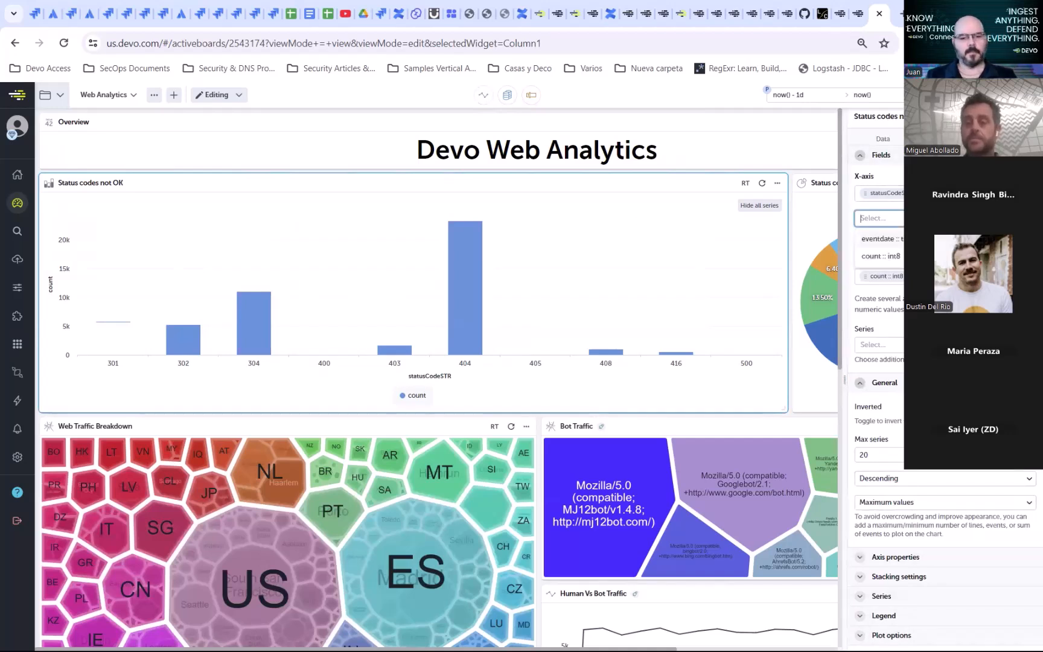
left_click(881, 256)
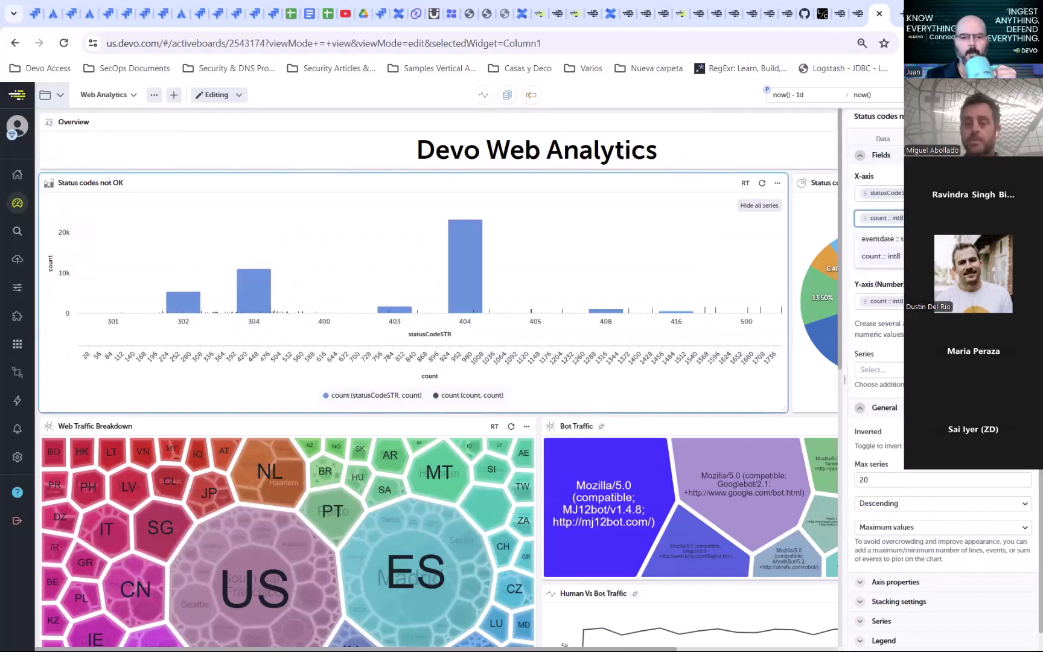
key("BackSpace")
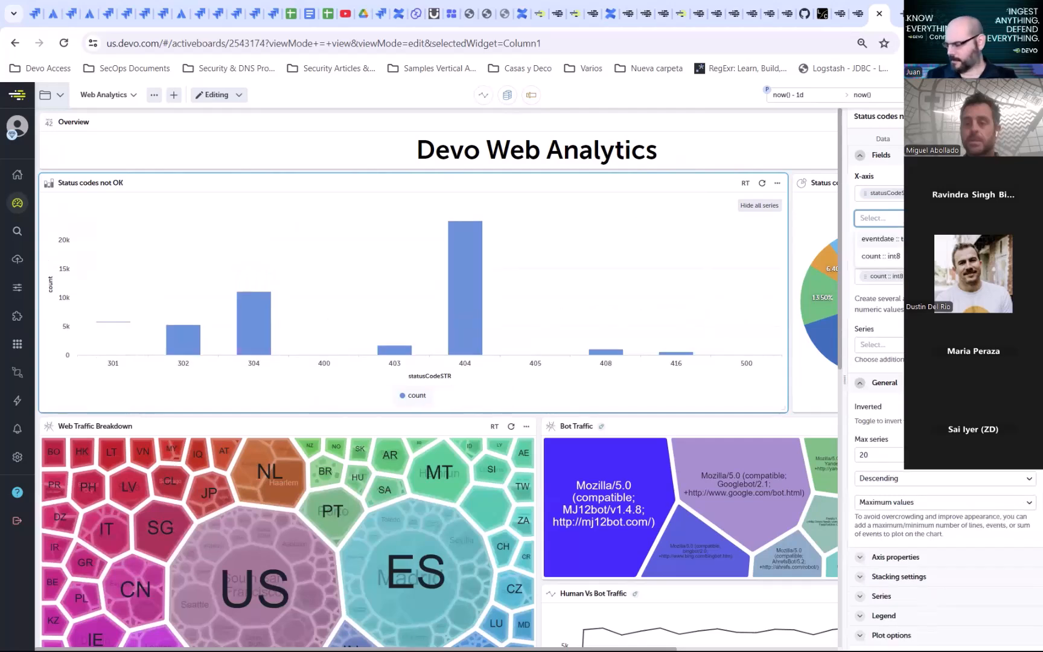
left_click(881, 238)
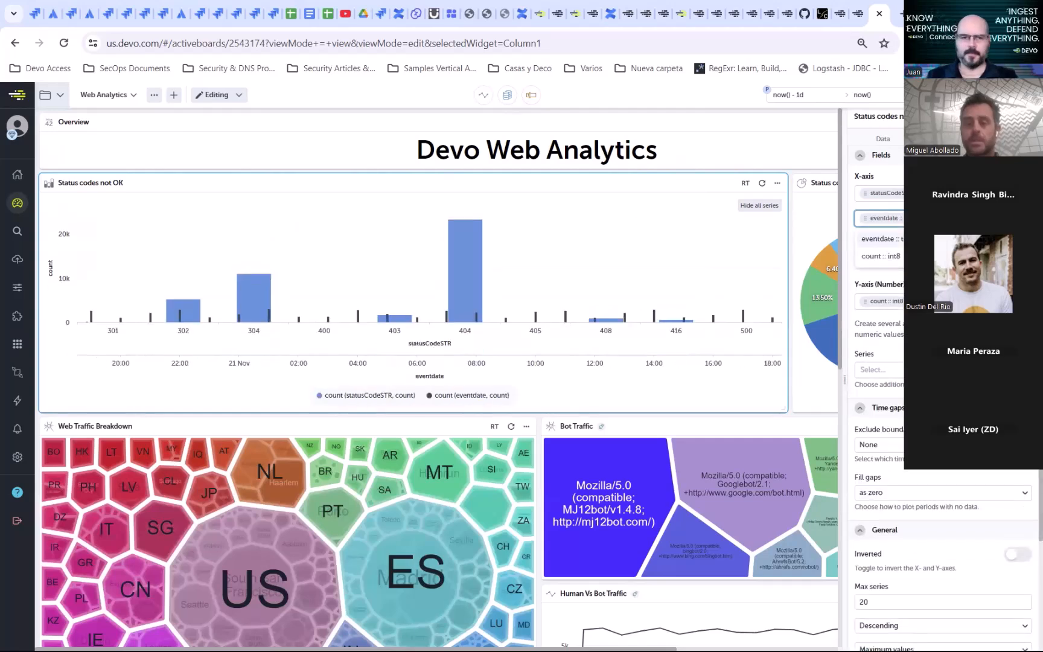
key("BackSpace")
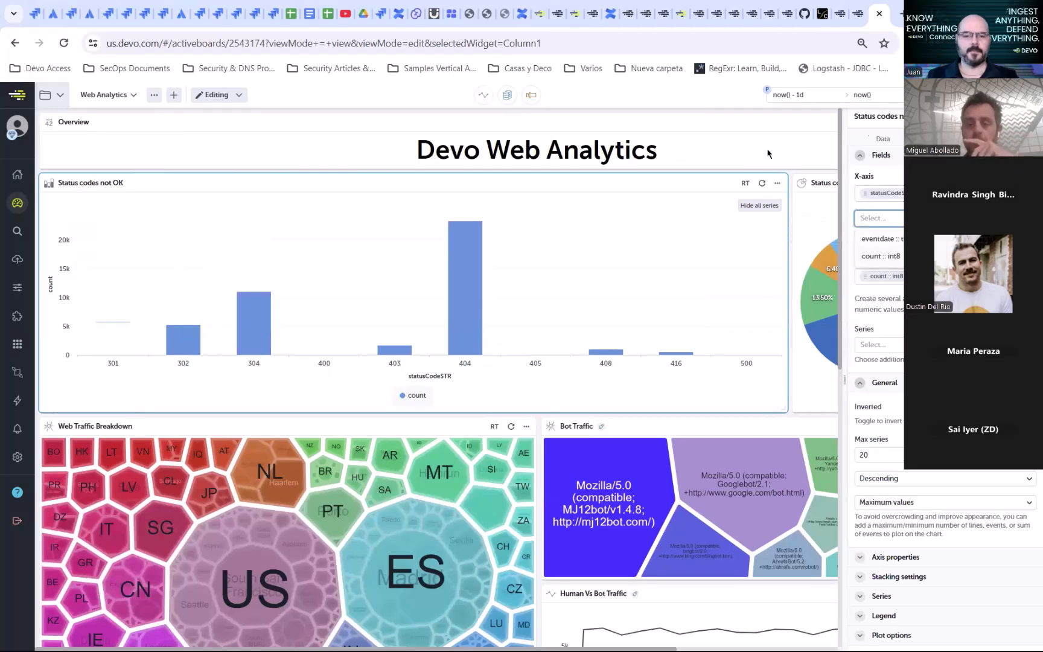
Step: Open the data source query of the Status codes not OK widget and examine its status code filters and grouping clause
left_click(658, 130)
left_click(565, 184)
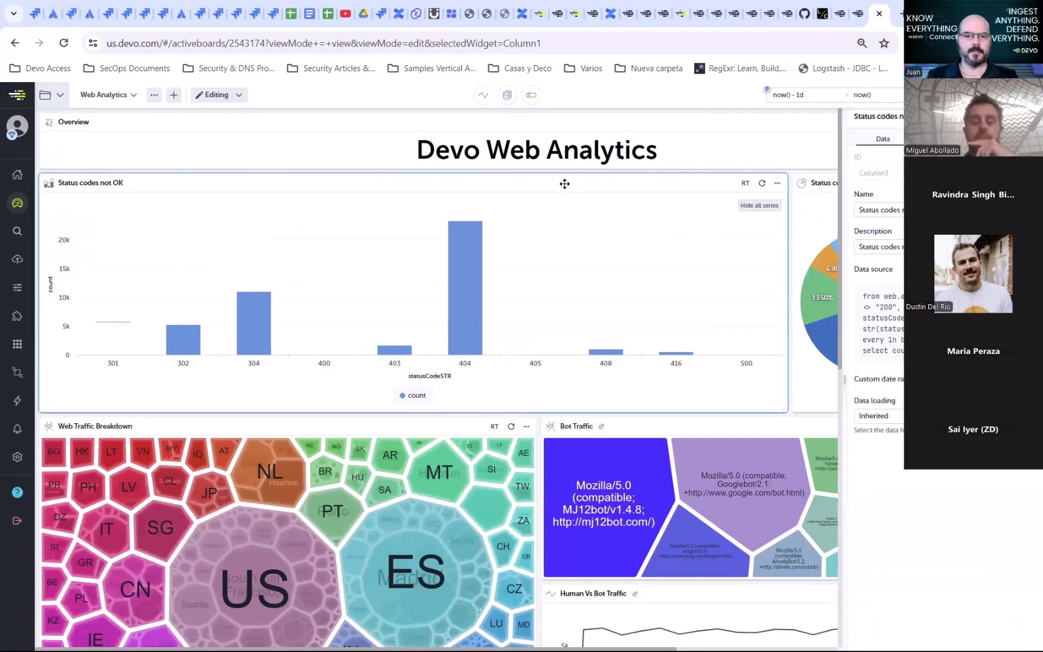
mouse_move(747, 354)
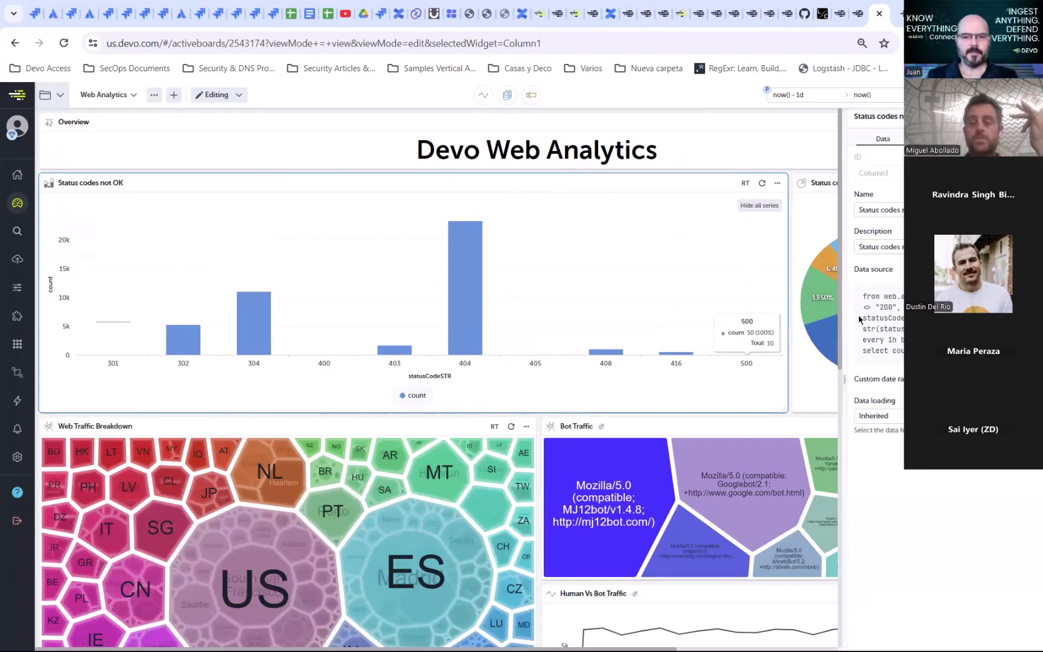
left_click(860, 320)
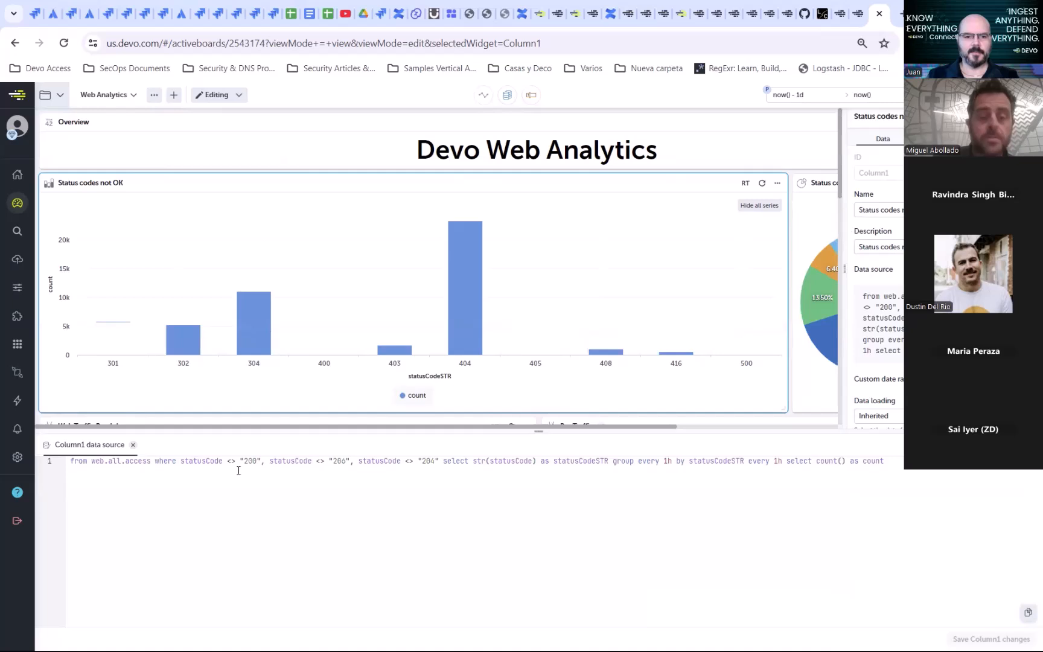
left_click_drag(611, 462, 155, 461)
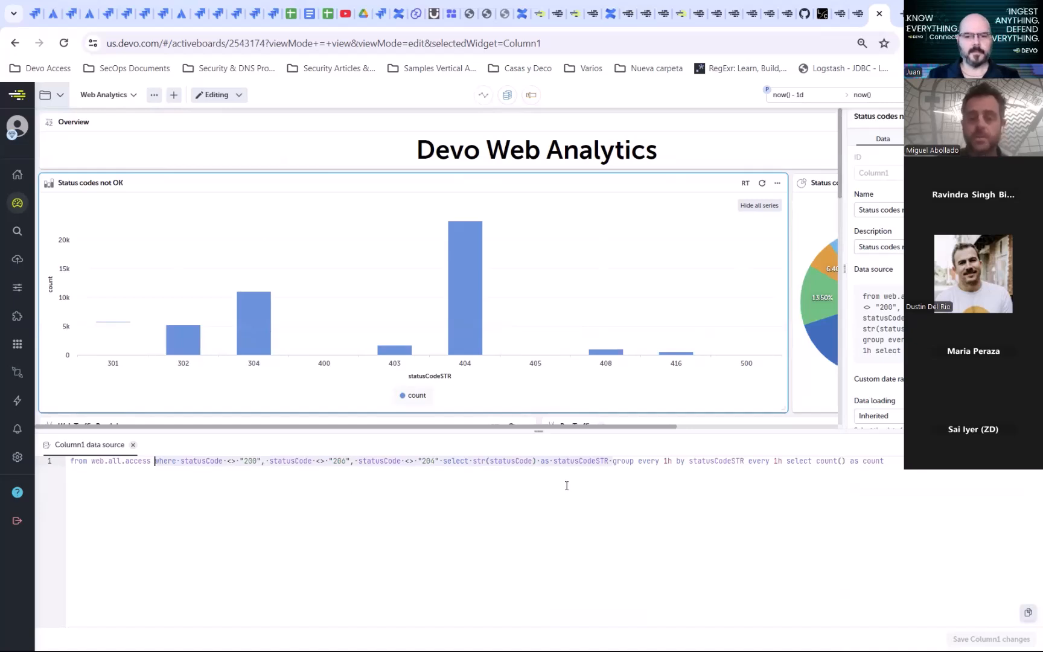
left_click(634, 482)
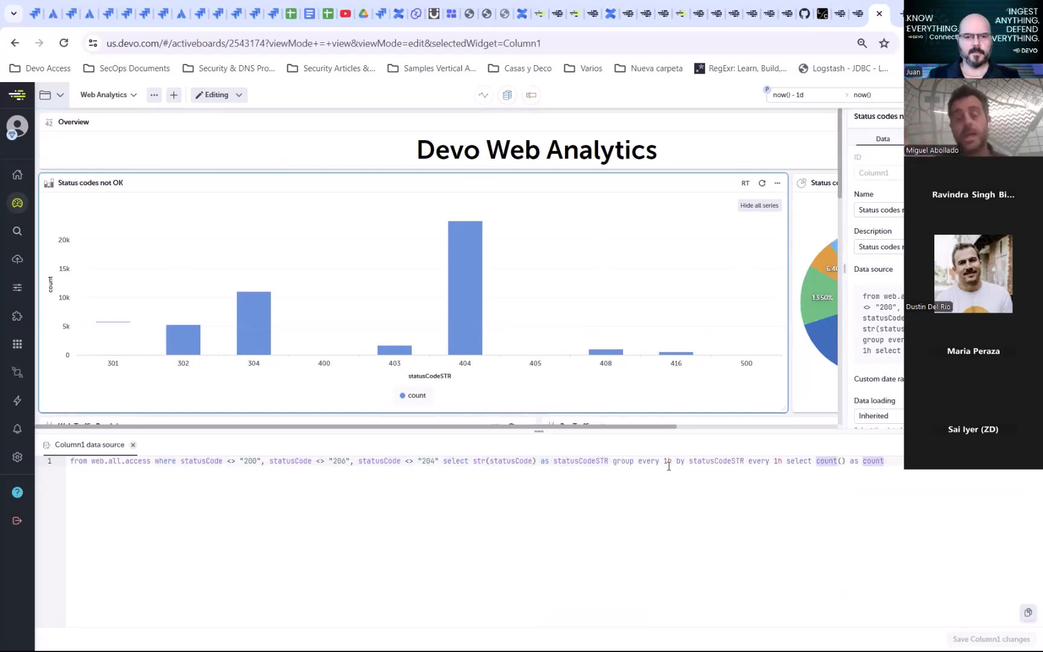
left_click_drag(783, 463, 619, 463)
left_click(772, 476)
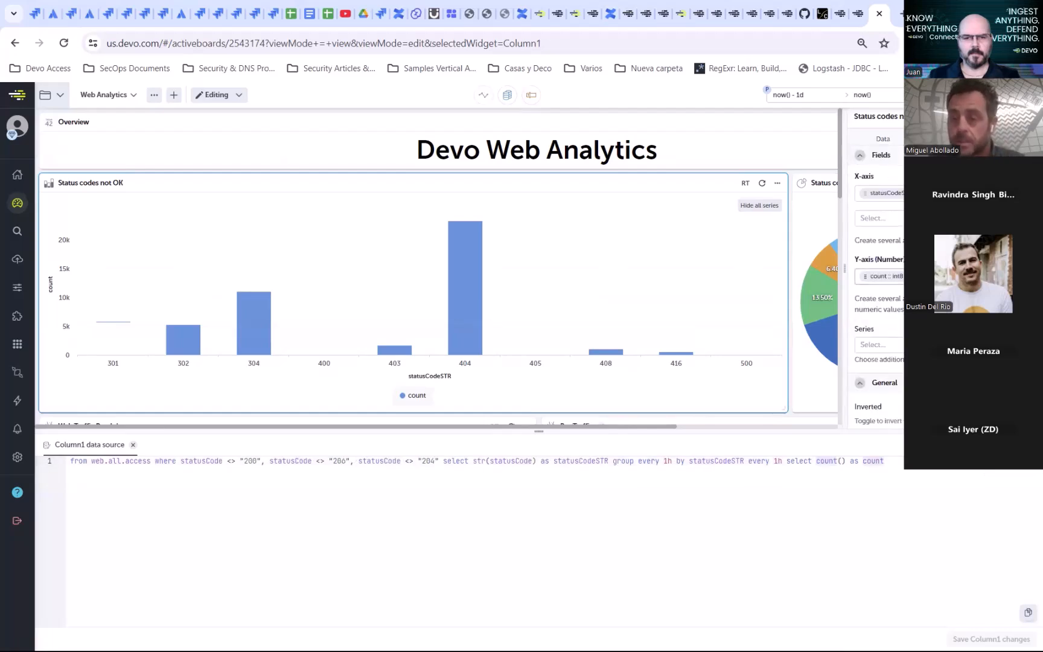
Step: Set the Status codes not OK chart's series to count and reselect count as its Y-axis field
scroll(879, 271, "down", 3)
left_click(877, 208)
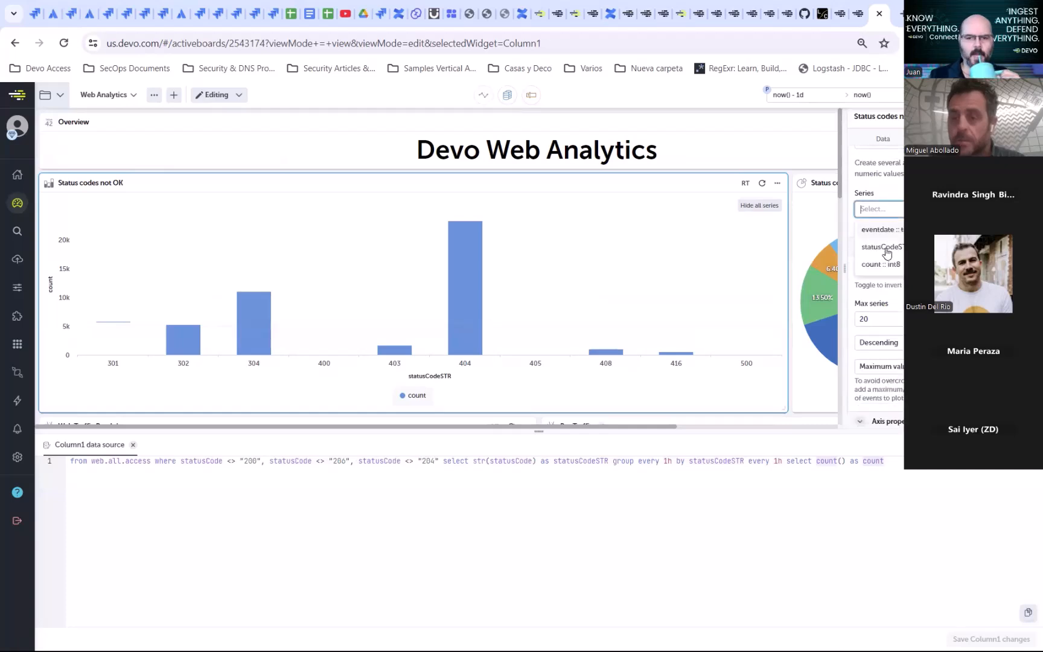
left_click(885, 265)
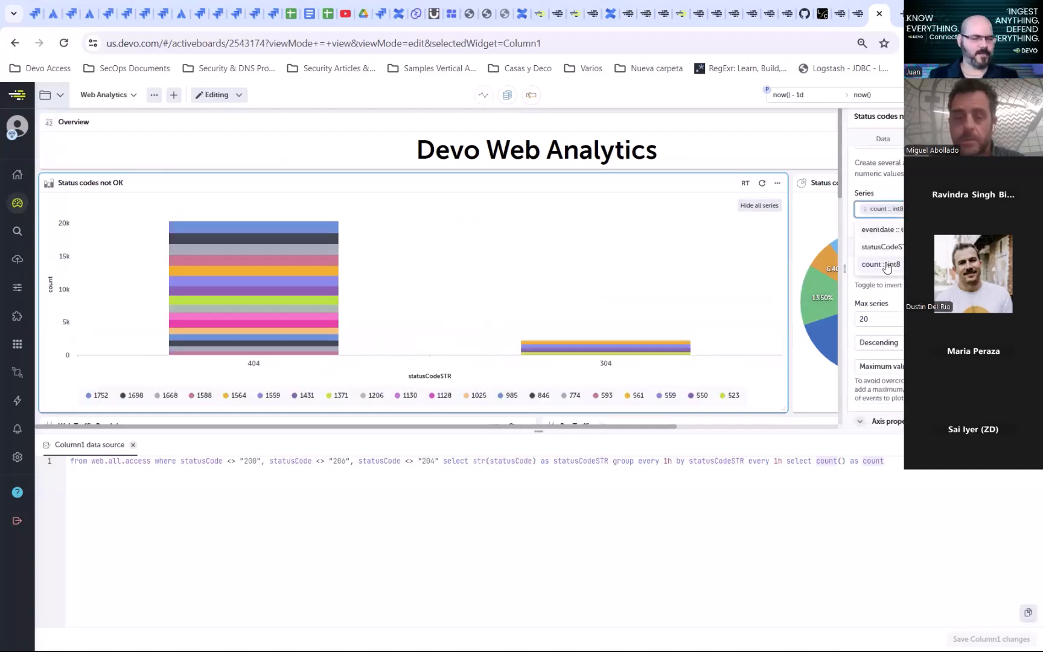
key("Escape")
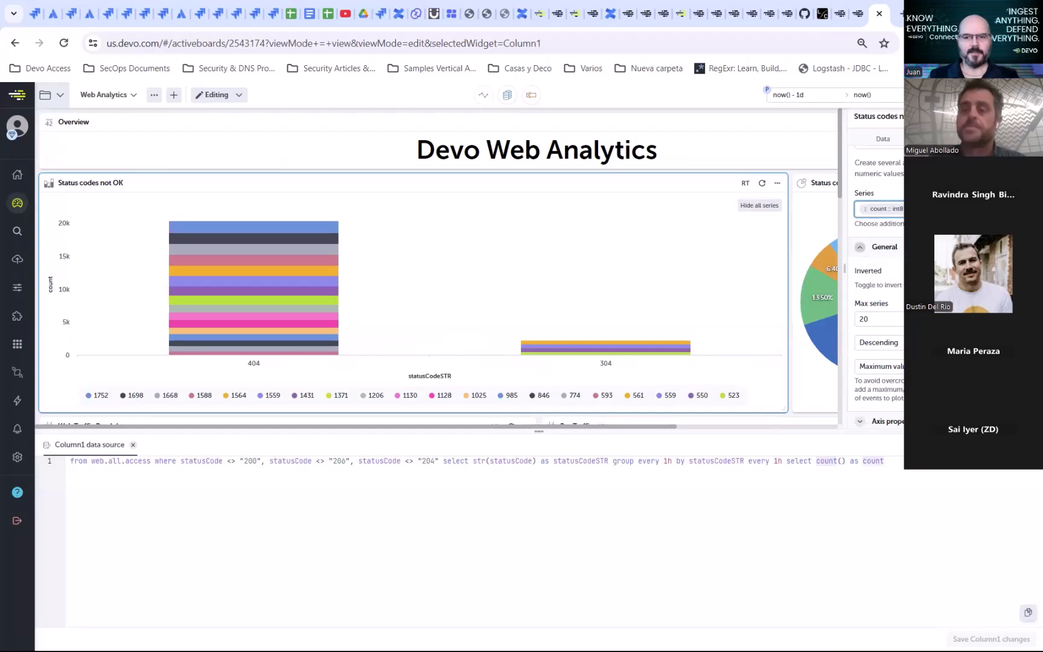
scroll(878, 271, "up", 2)
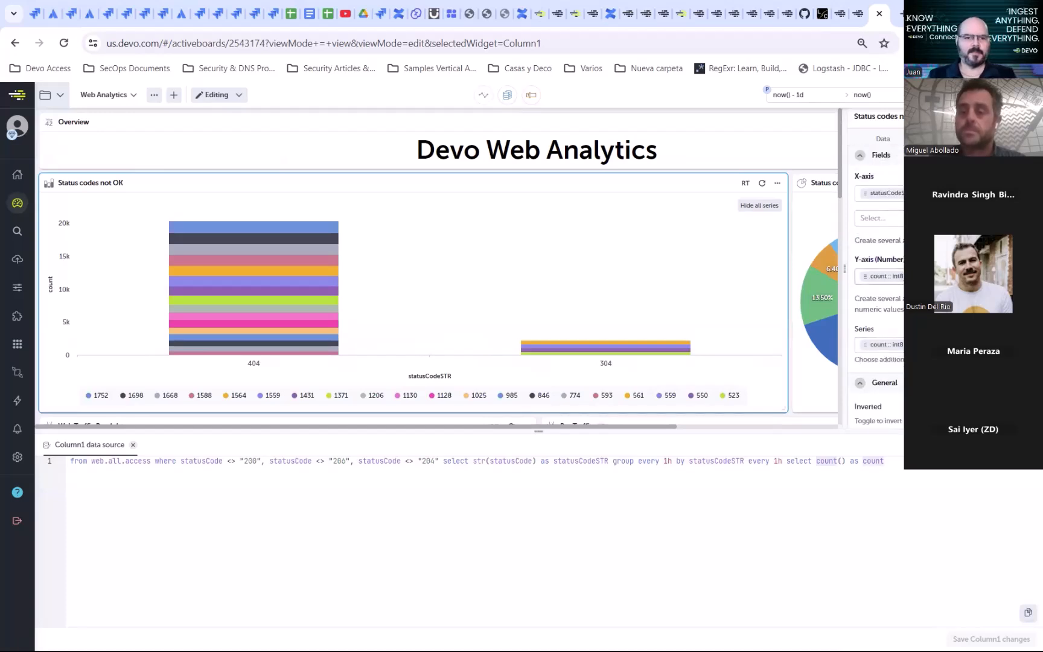
left_click(888, 276)
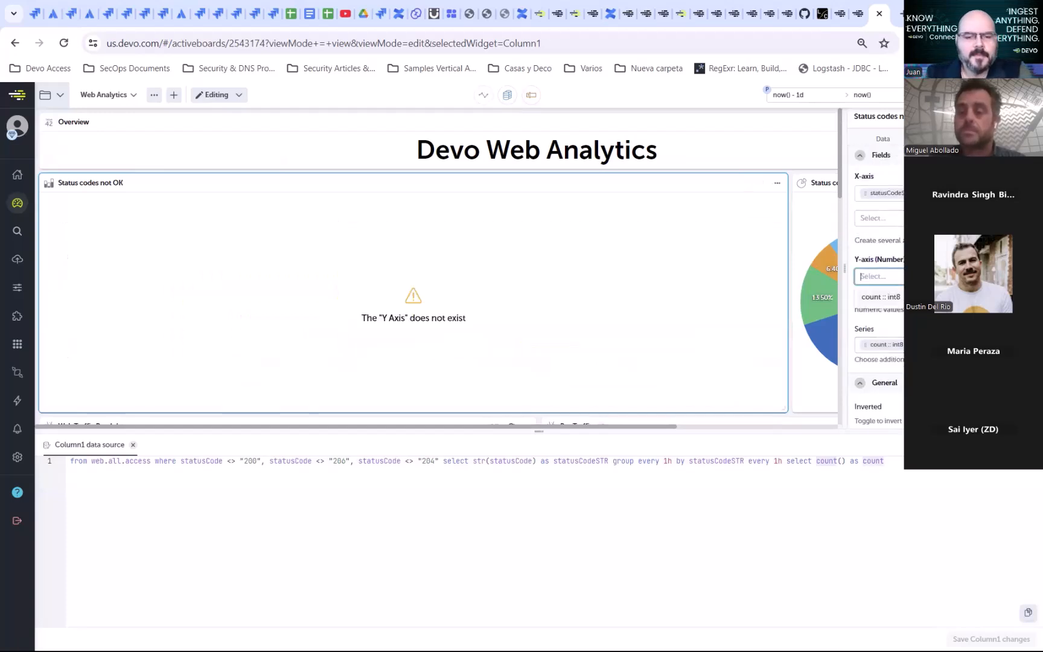
left_click(901, 297)
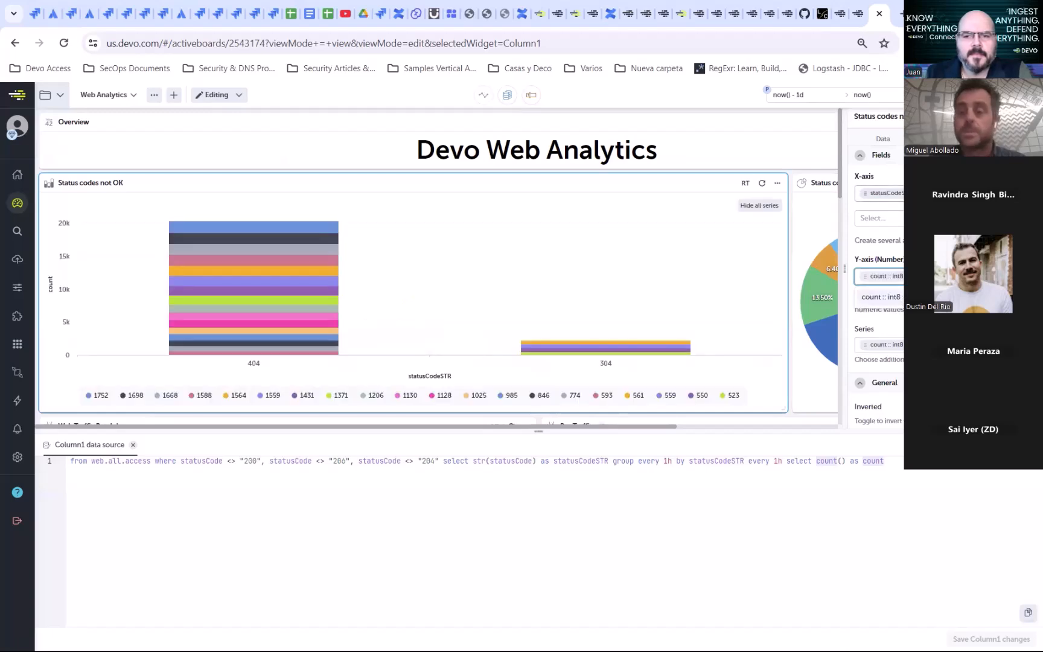
Step: Change the X-axis field of the Status codes not OK chart to eventdate and deselect the widget
left_click(884, 193)
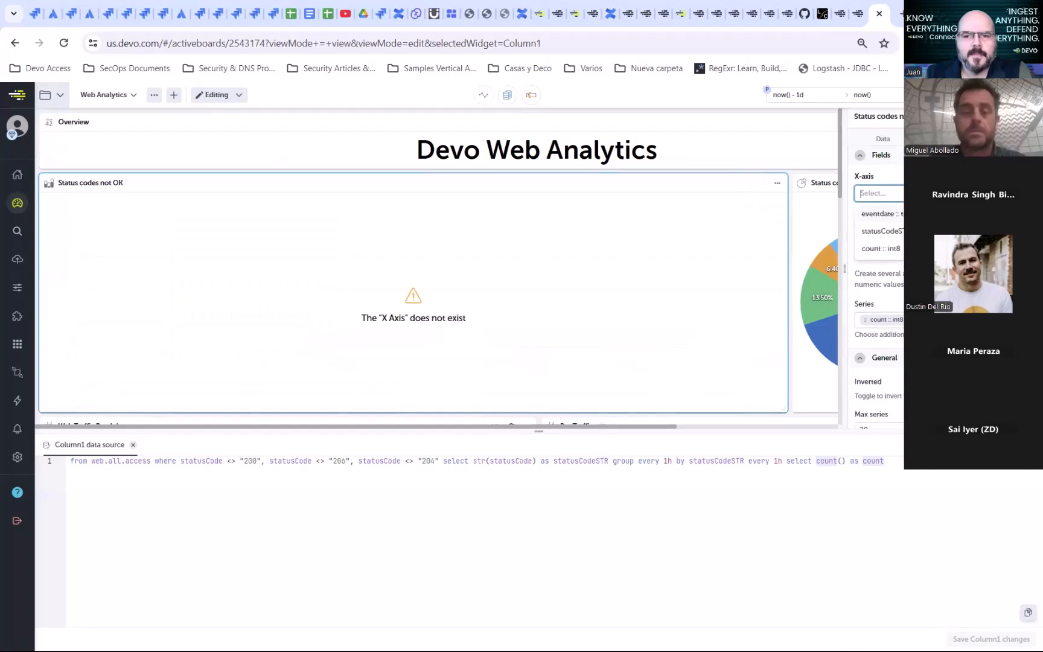
left_click(878, 214)
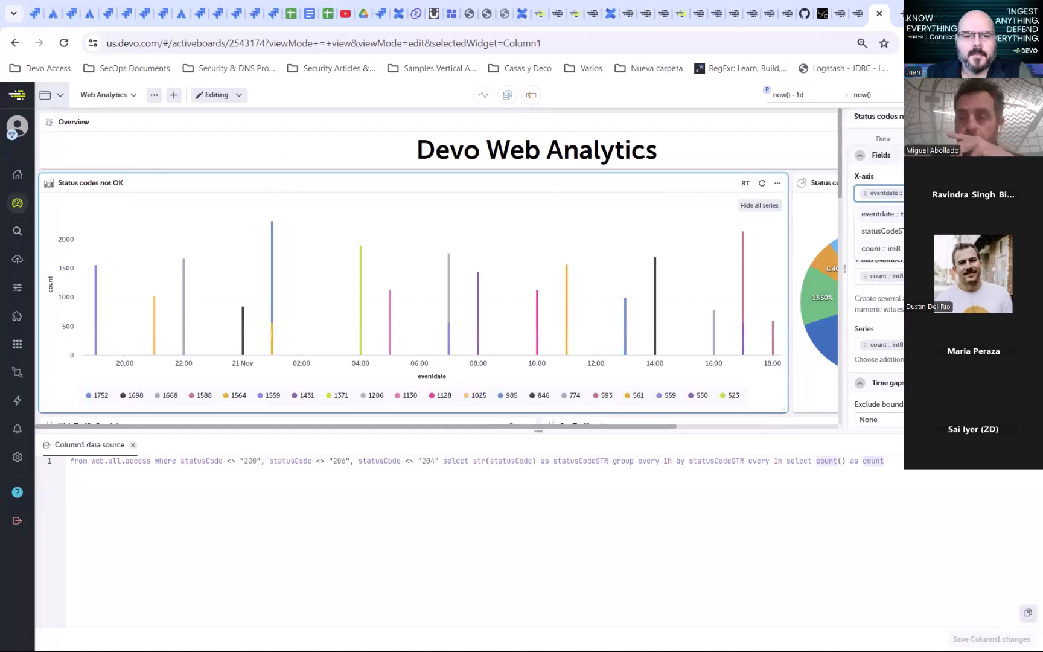
key("Escape")
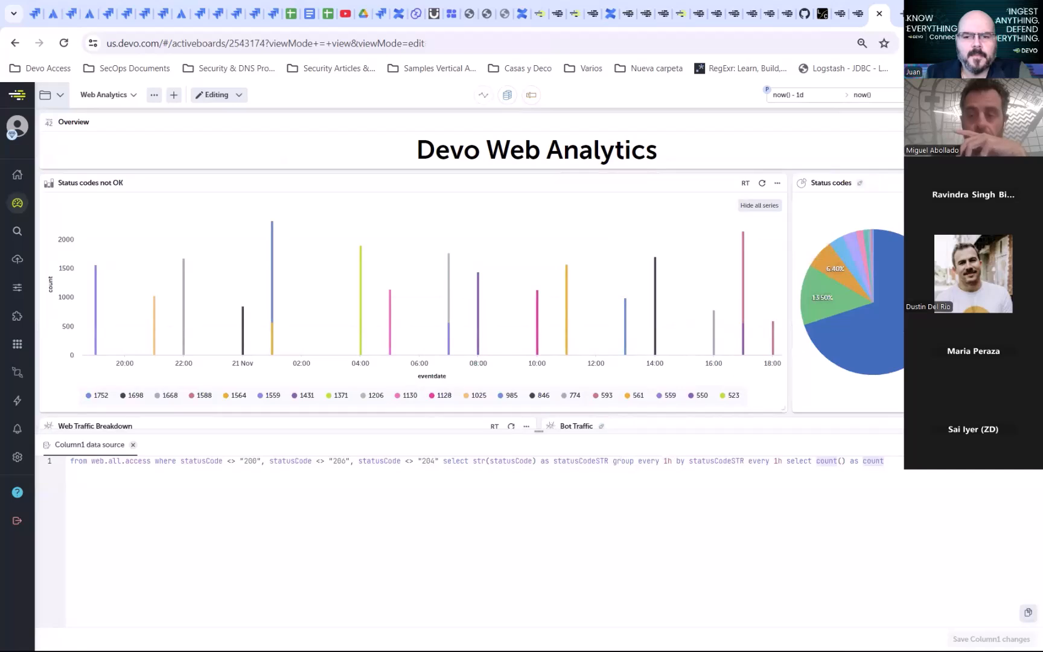
Step: Collapse the data source query editor and set the Web Analytics activeboard's date range to the last 12 hours
left_click_drag(539, 431, 539, 646)
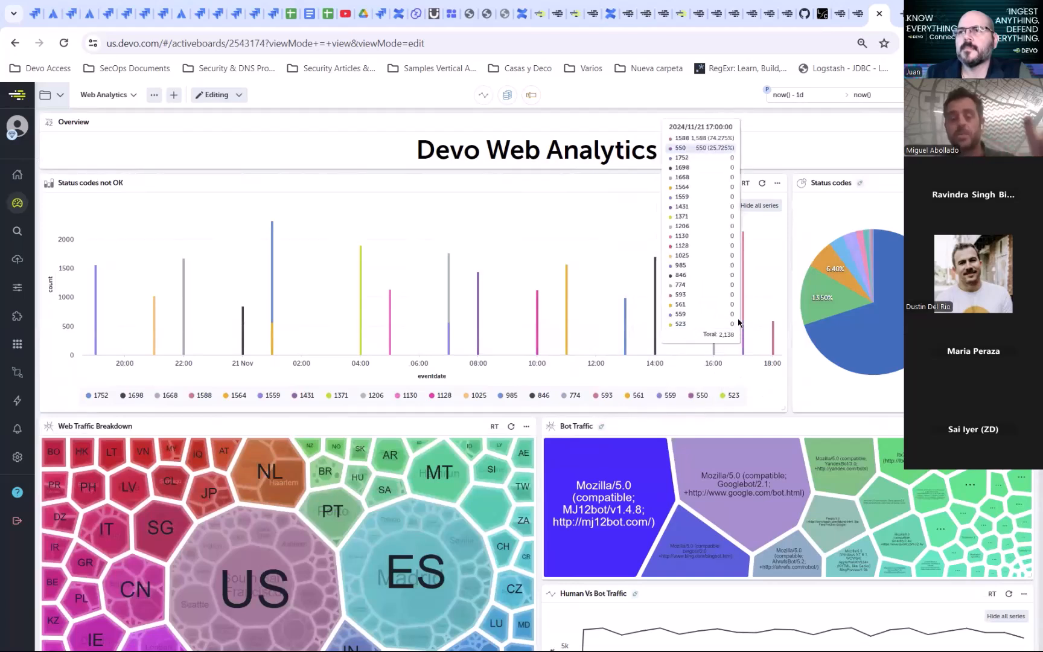
left_click(846, 96)
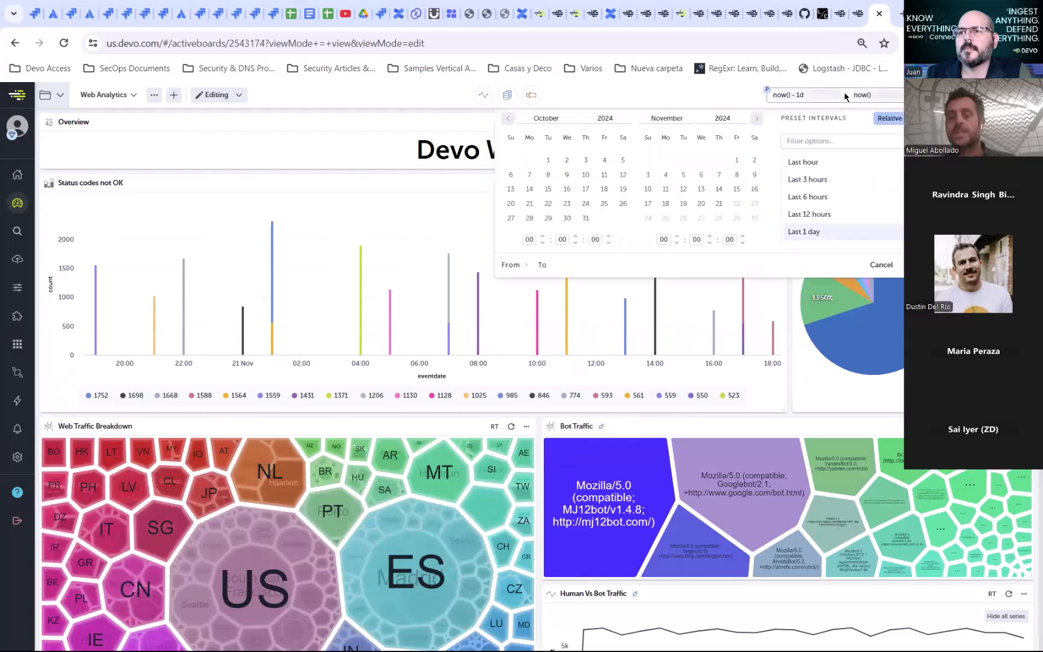
left_click(819, 215)
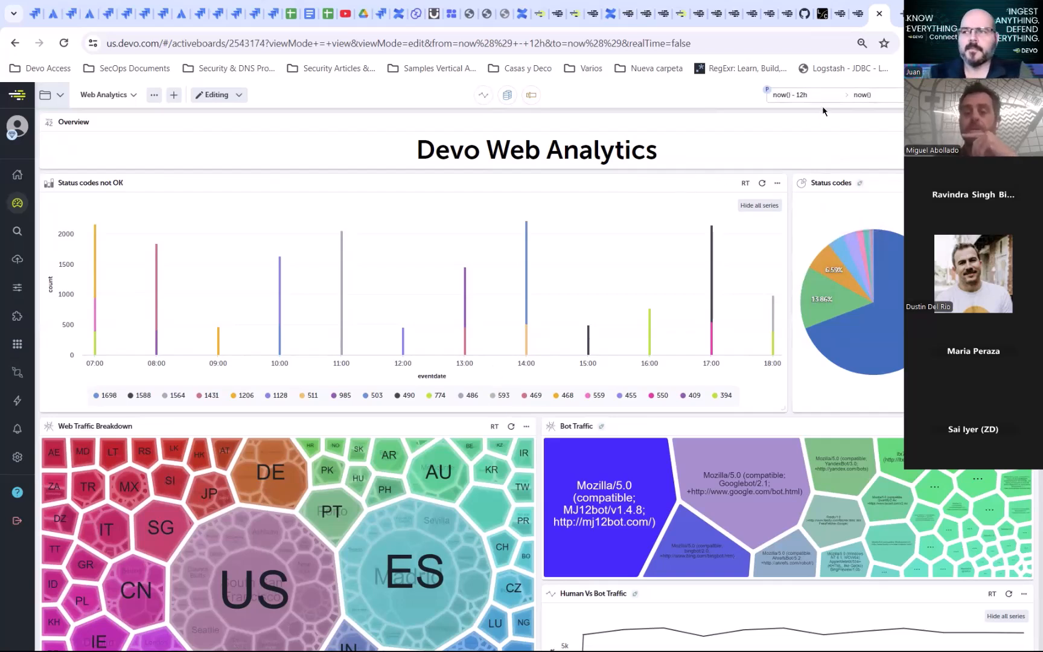
Step: Return the Web Analytics activeboard's date range to the last 1 day
left_click(860, 97)
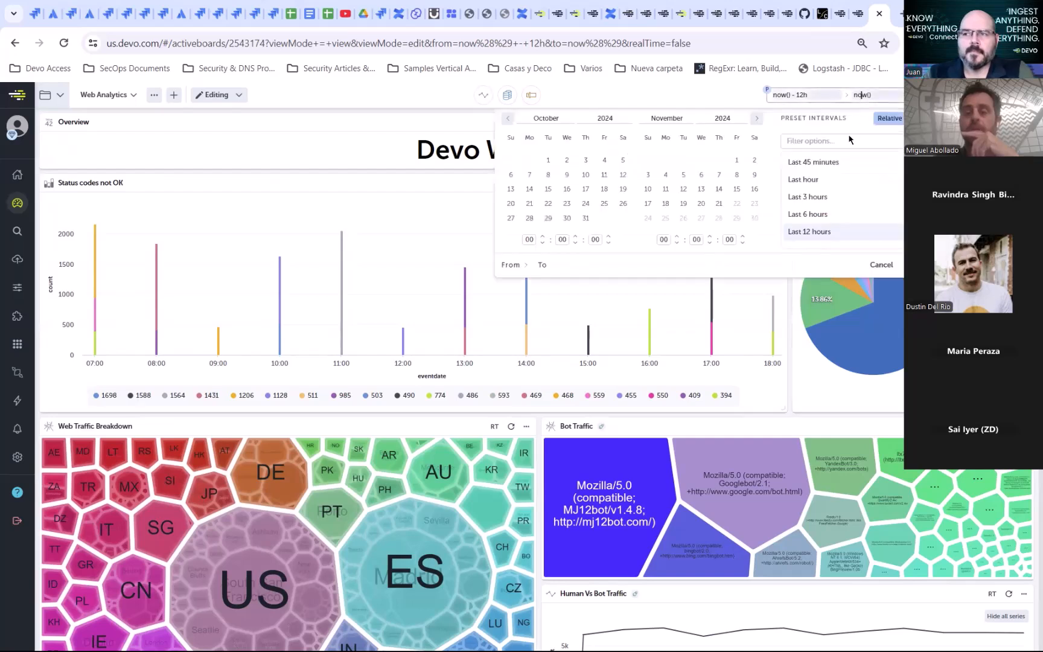
scroll(831, 206, "down", 2)
left_click(806, 181)
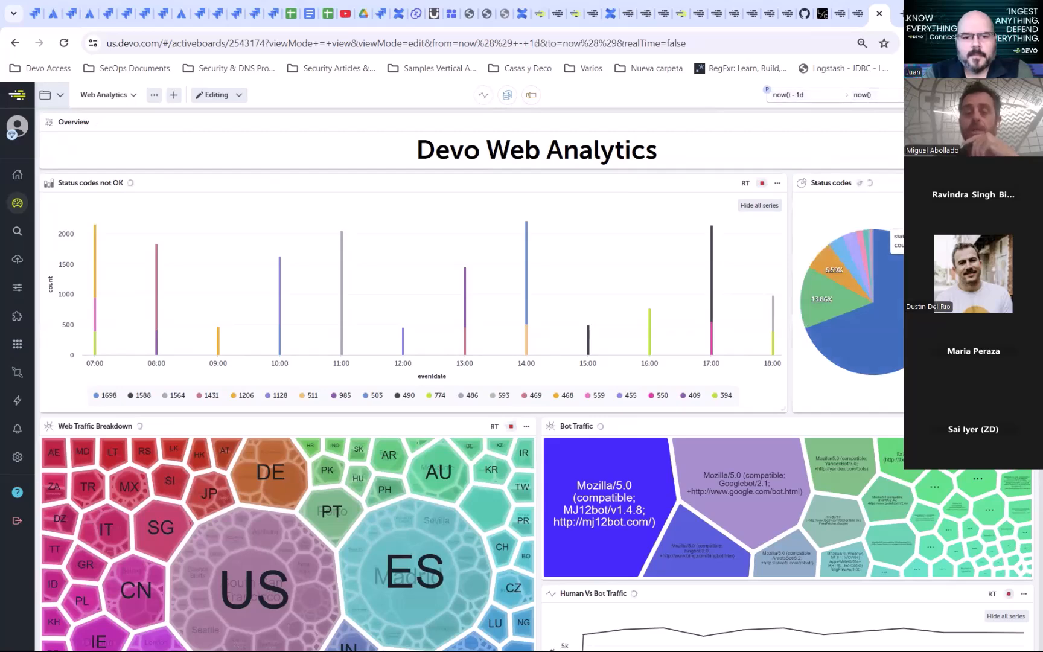
Step: Enable a custom date range for the Status codes not OK widget and set it to the last 12 hours
left_click(728, 189)
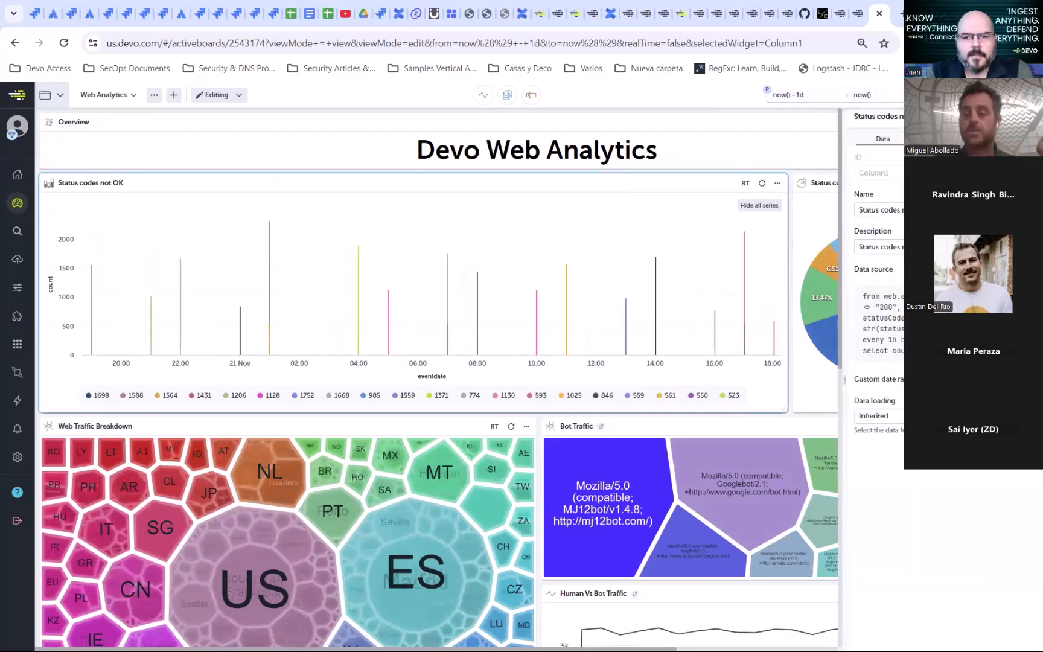
left_click(932, 379)
left_click(879, 405)
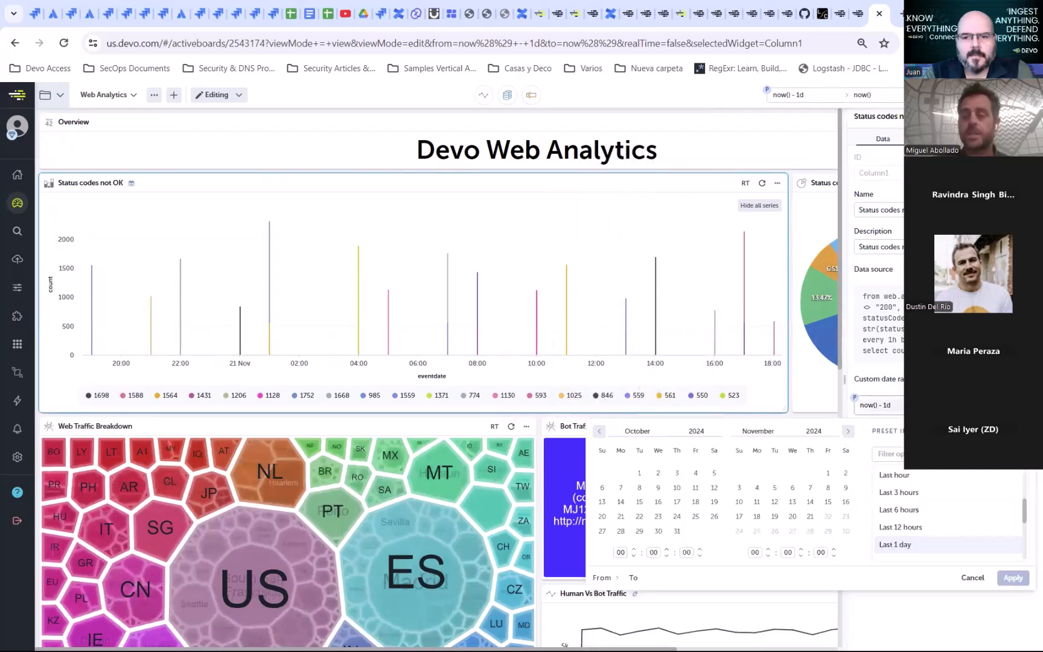
left_click(924, 527)
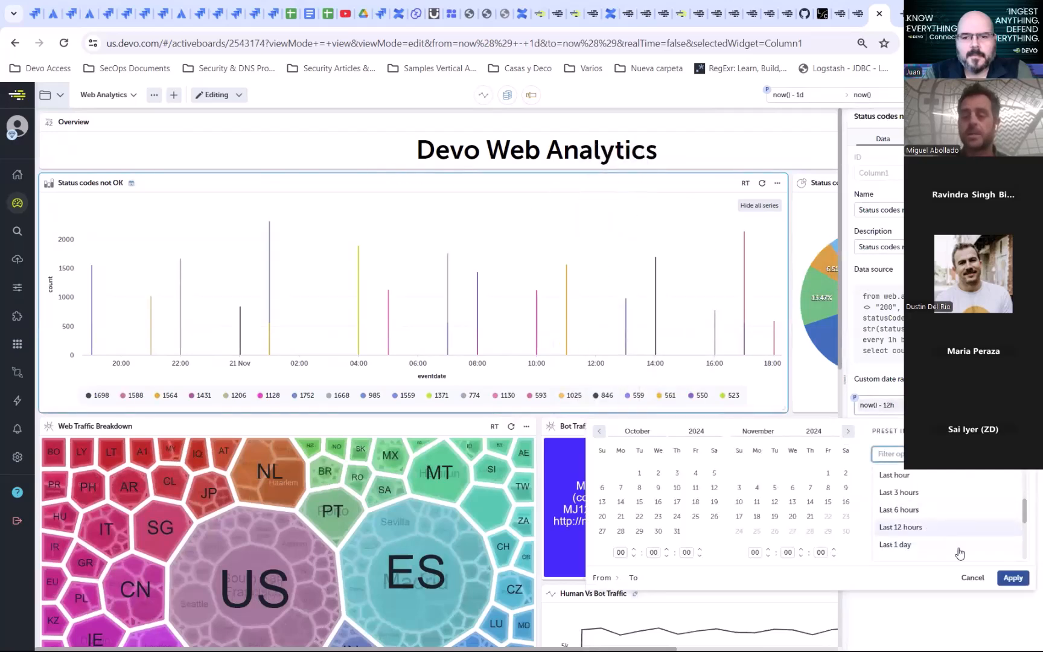
left_click(1014, 578)
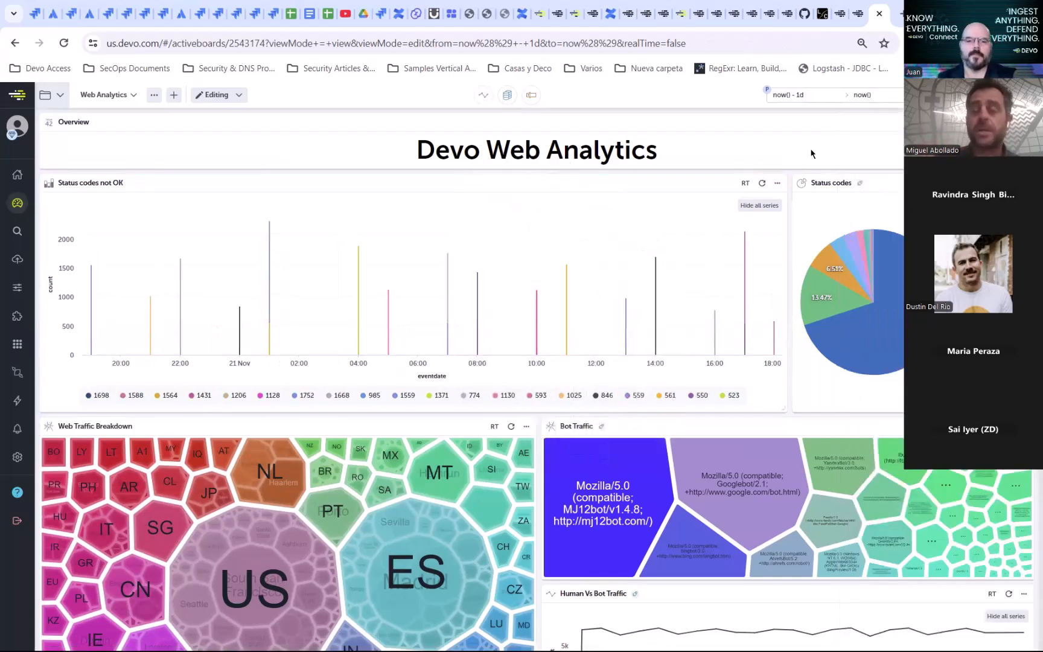
Step: Open the data source query of the Web Traffic Breakdown widget and examine its 30m grouping clause and the every 0 line
left_click(483, 95)
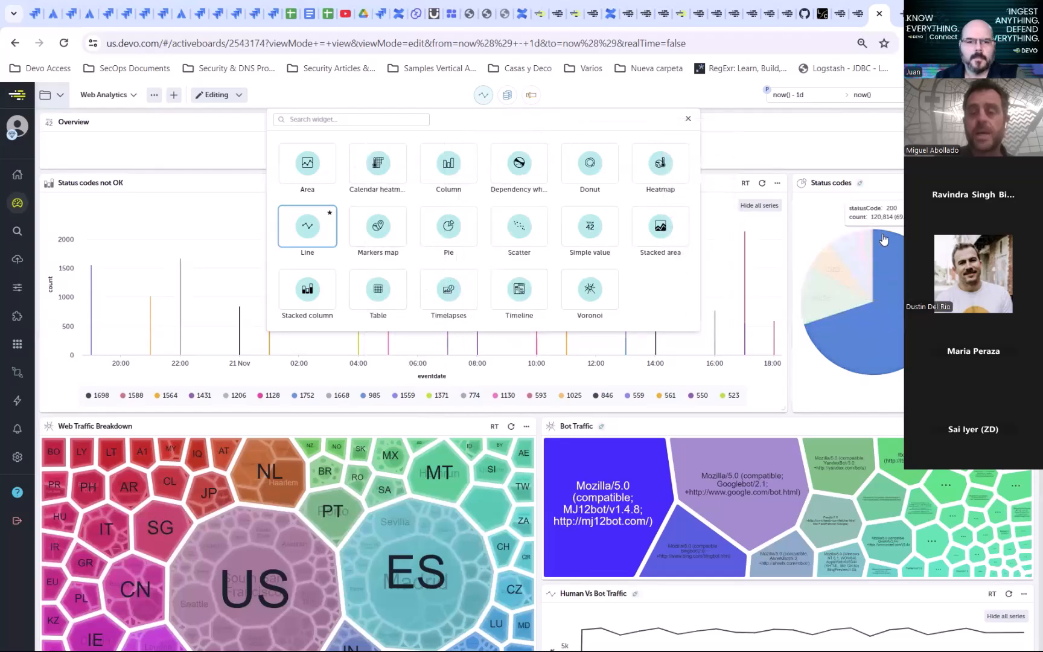
left_click(281, 425)
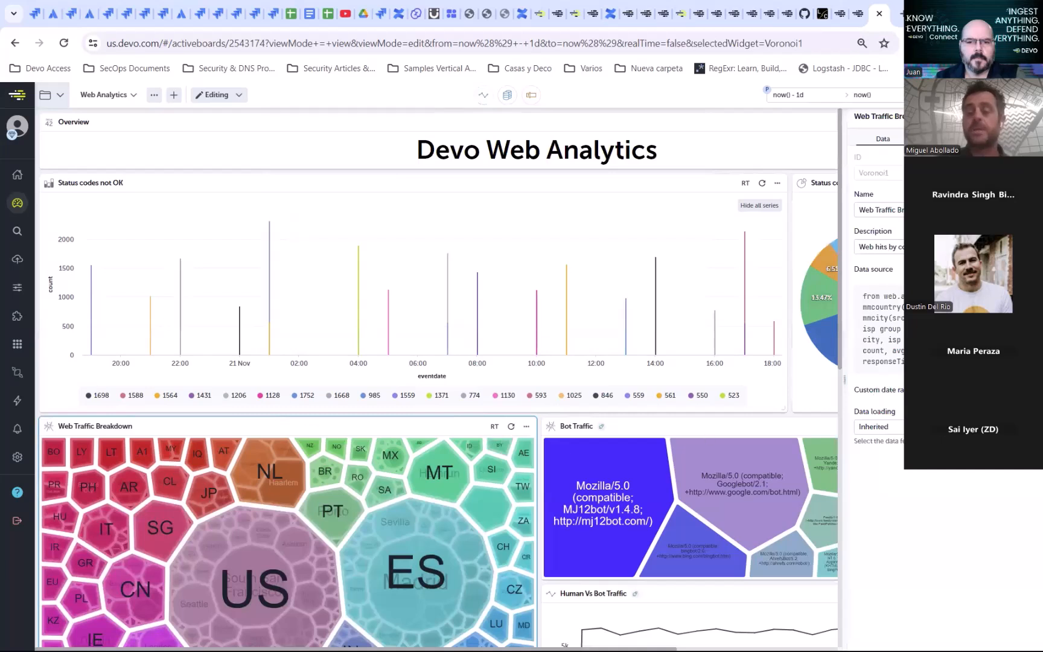
left_click(904, 329)
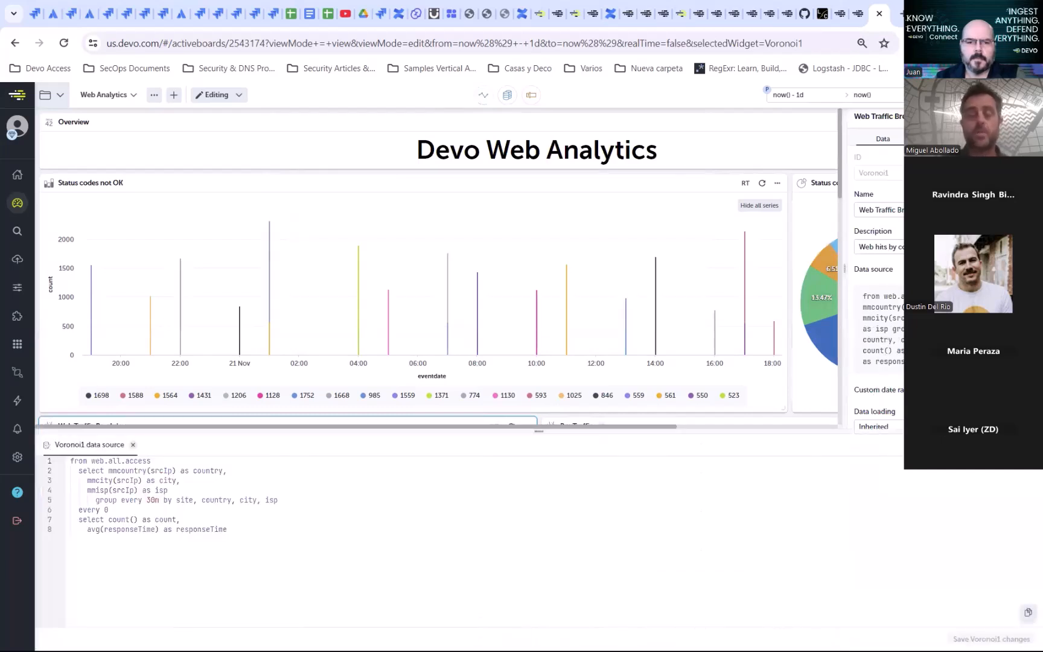
left_click_drag(123, 506, 74, 502)
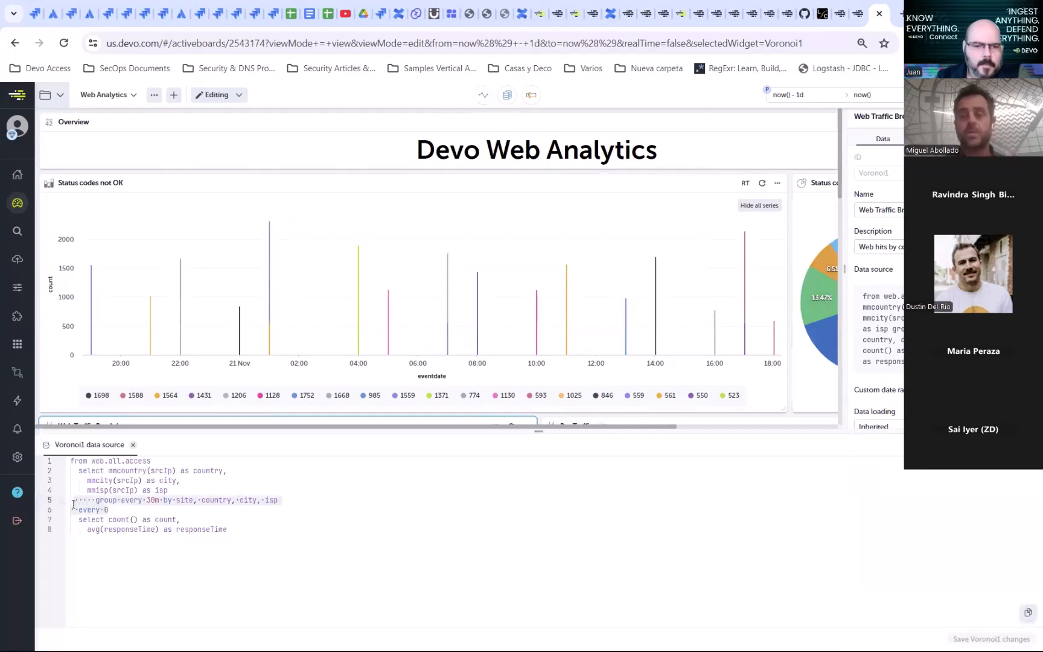
left_click(113, 512)
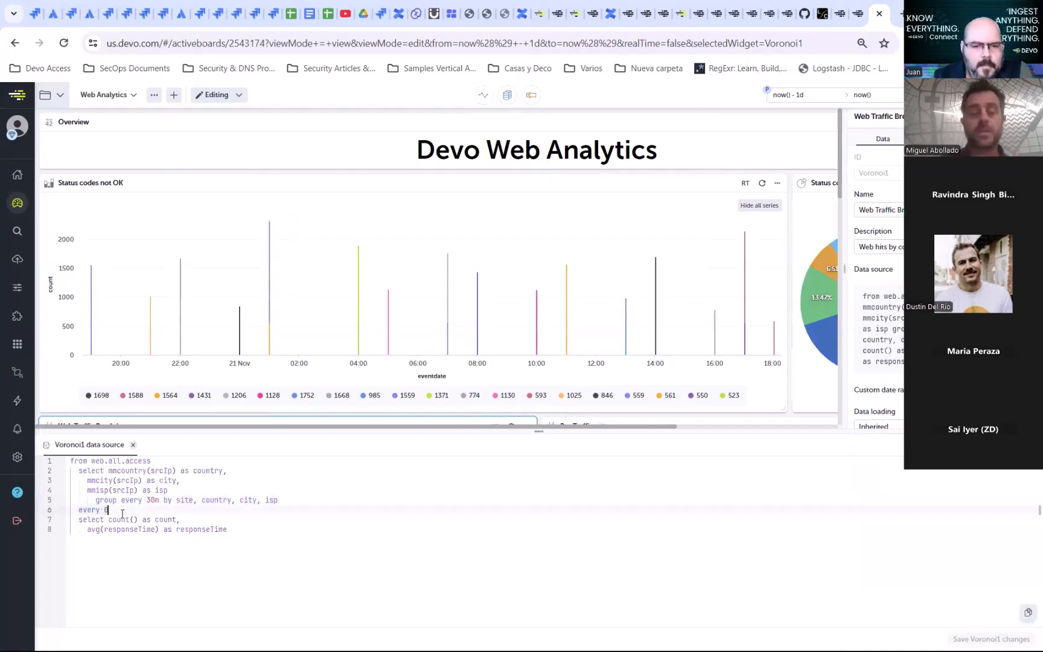
left_click_drag(125, 513, 73, 511)
key("Right")
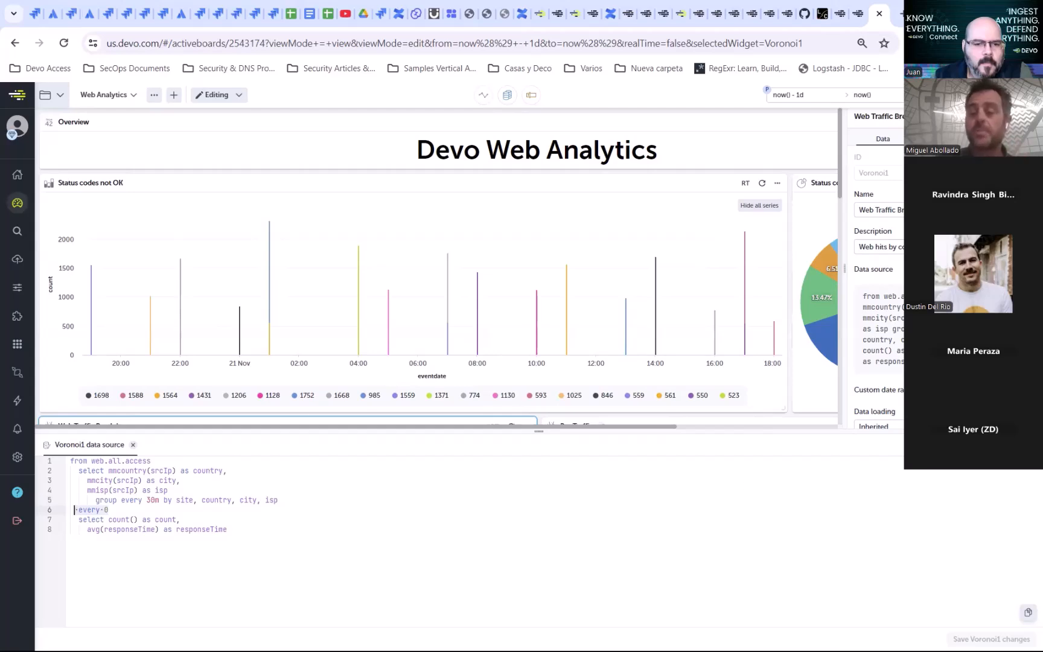
key("Escape")
key("Escape")
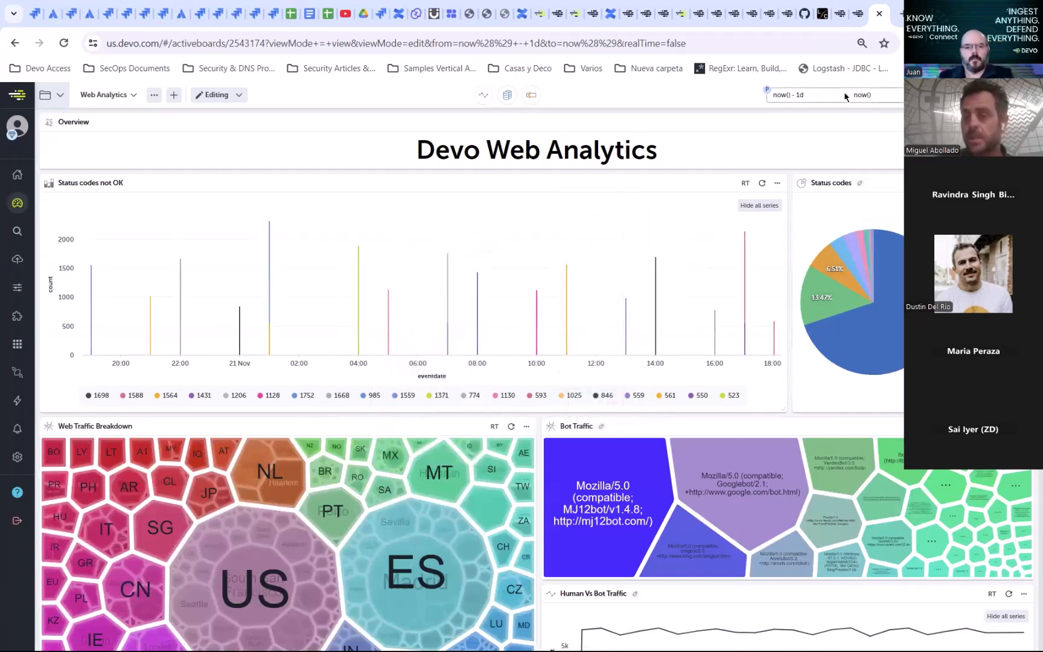
Step: Open the settings of the Web Traffic Breakdown widget and the Status codes pie chart in turn, closing each one
left_click(302, 428)
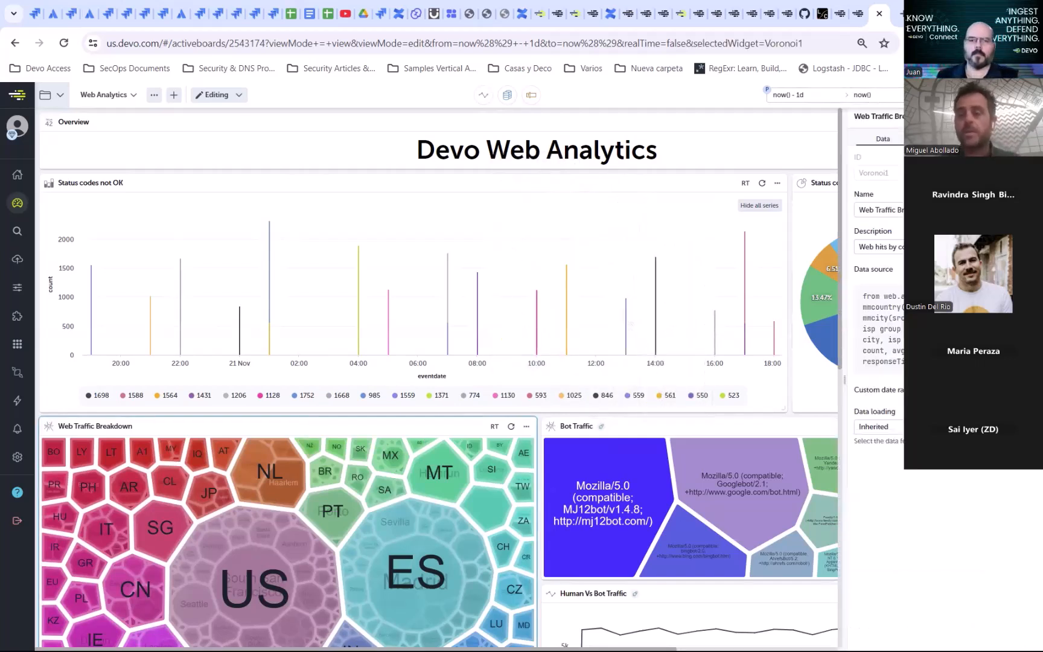
key("Escape")
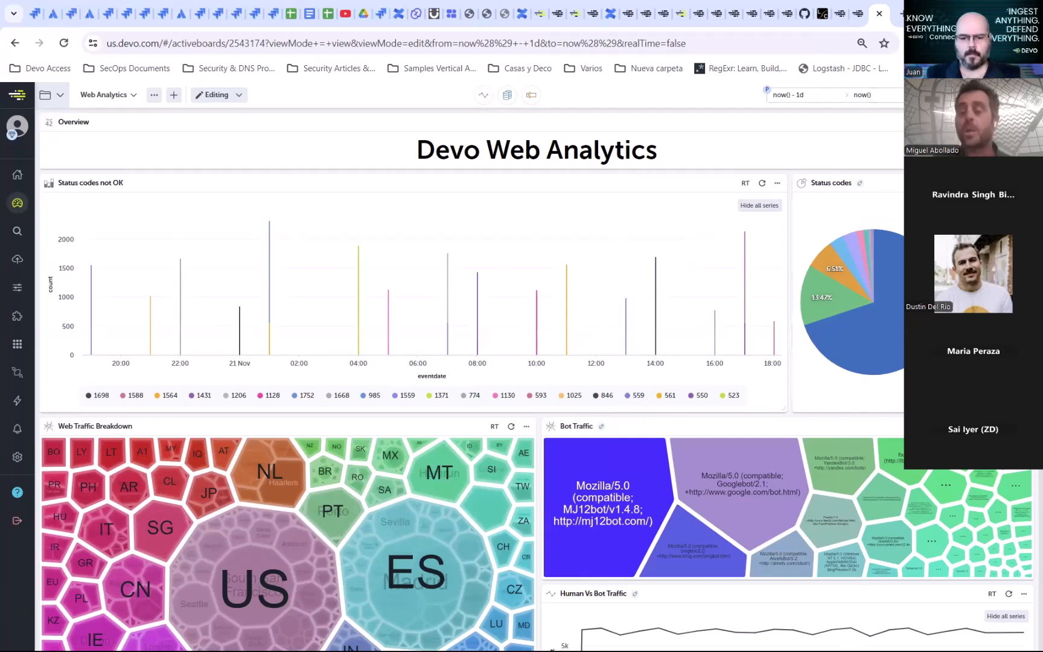
left_click(858, 199)
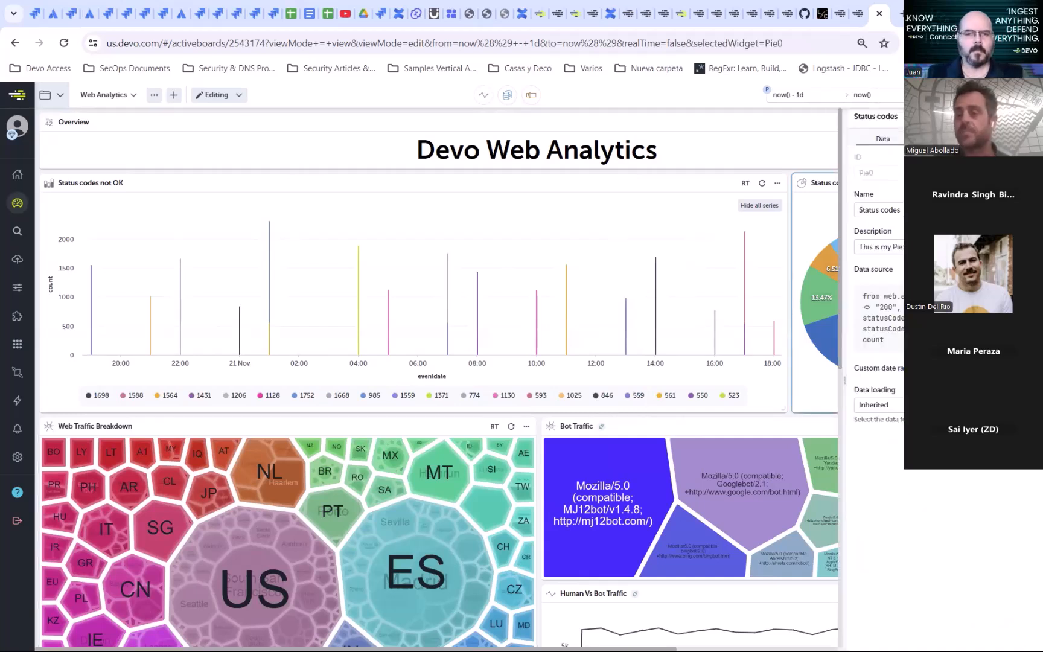
key("Escape")
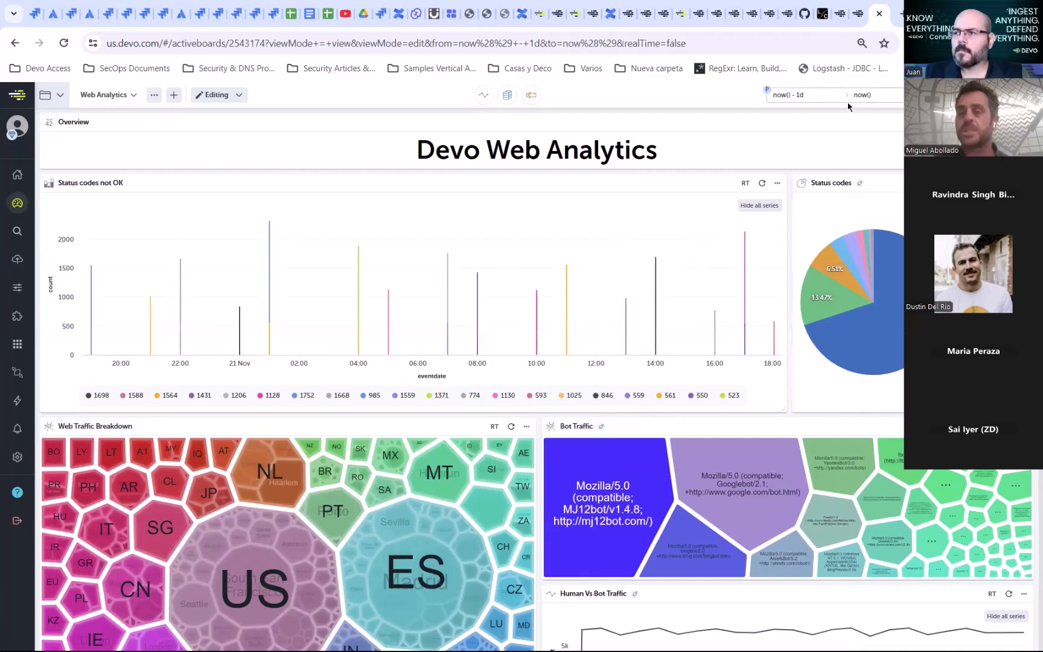
Step: Set the Web Analytics activeboard's date range to the last 7 days and review the traffic charts further down
left_click(848, 96)
scroll(838, 199, "down", 2)
left_click(834, 192)
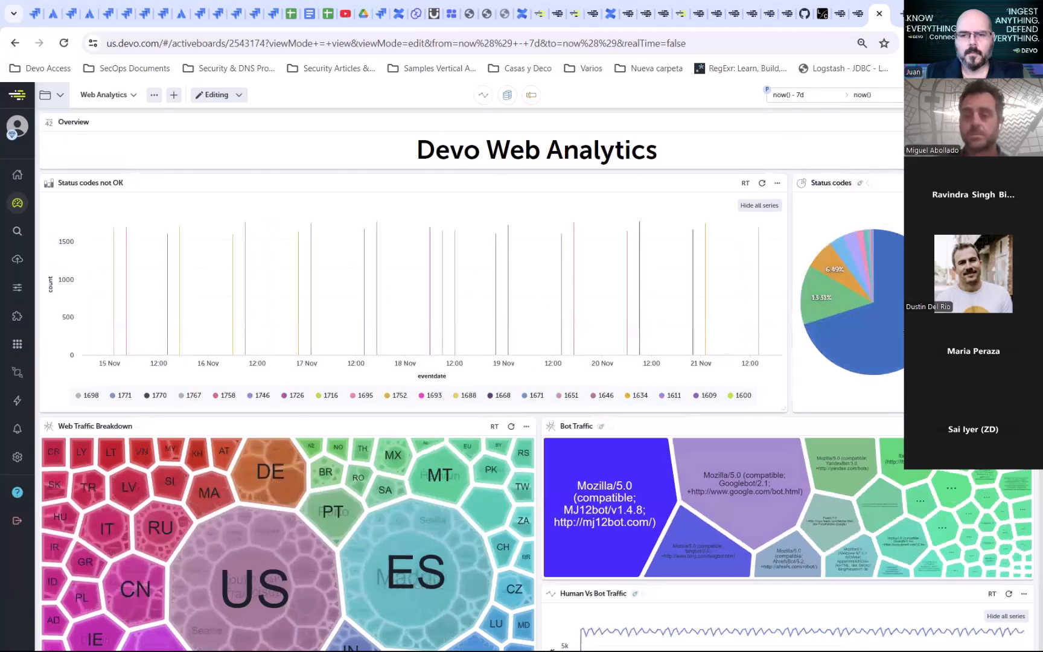
mouse_move(287, 518)
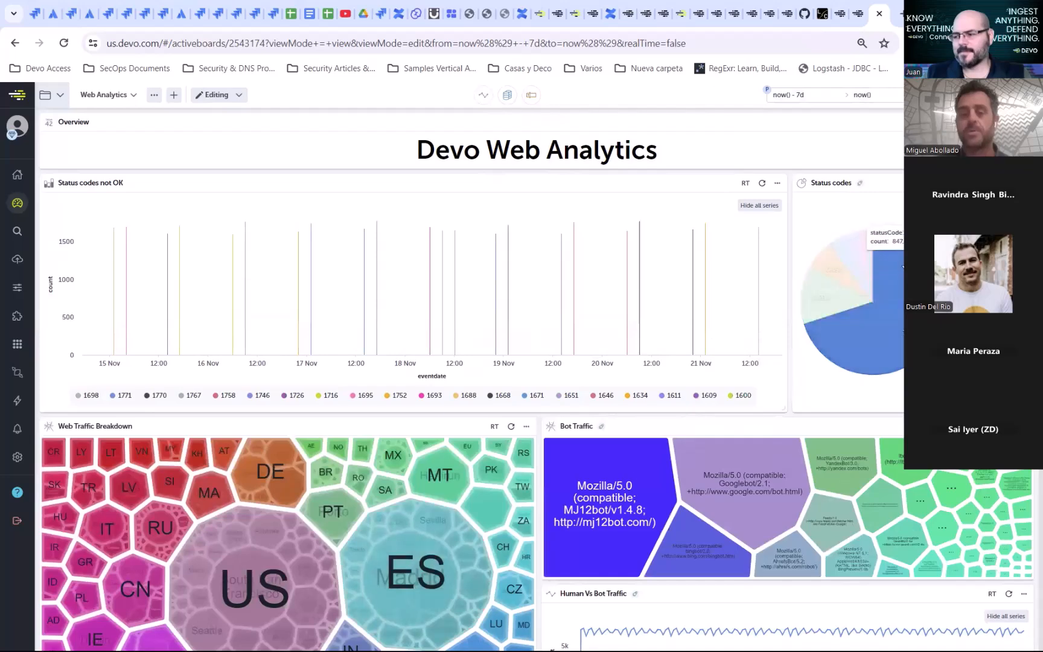
scroll(534, 457, "down", 2)
scroll(534, 457, "down", 5)
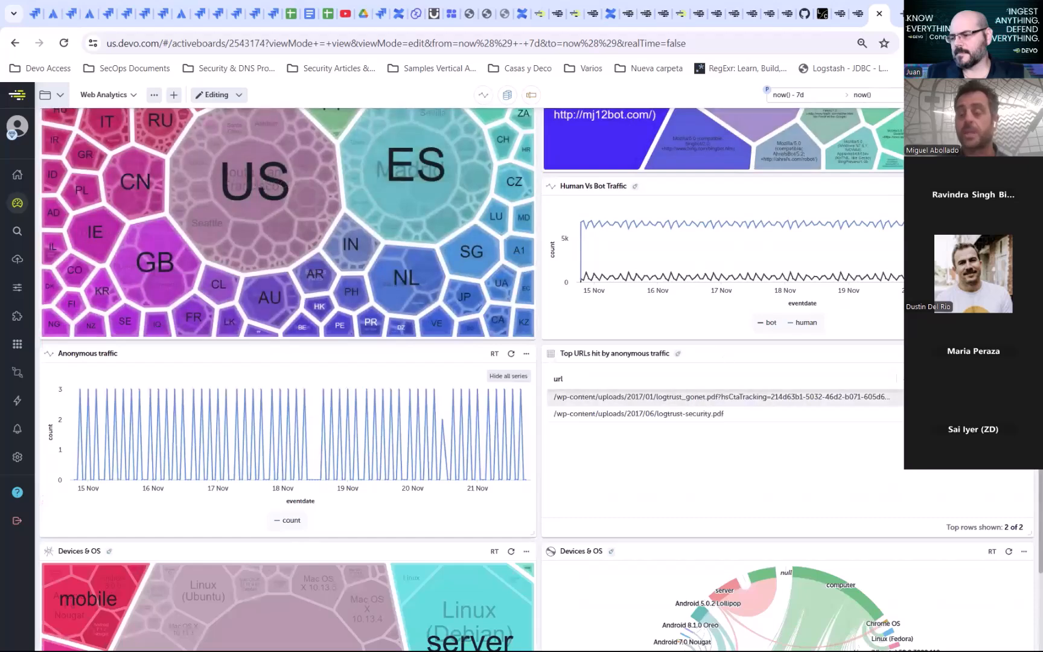
Step: Set the Web Analytics activeboard's date range to the last 1 day and go back to its overview
left_click(818, 94)
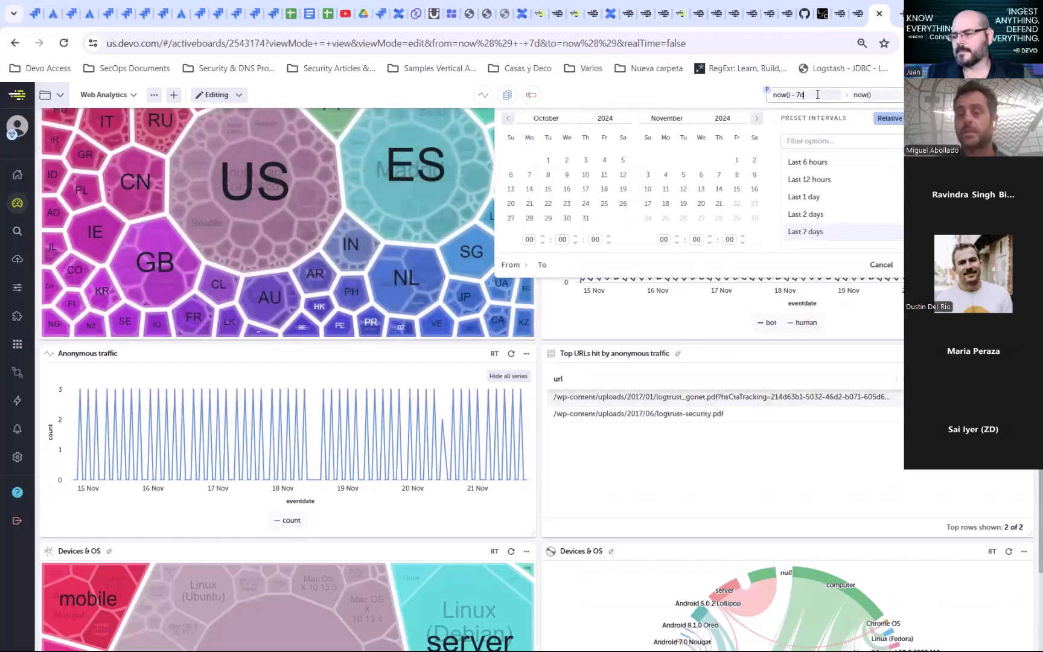
left_click(836, 197)
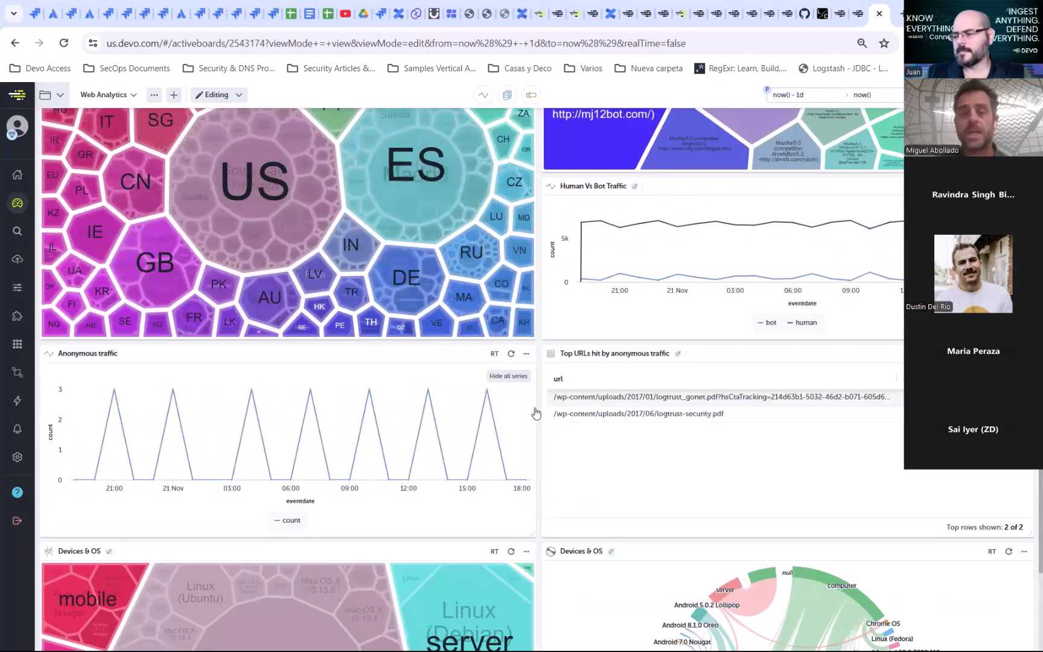
scroll(535, 413, "up", 7)
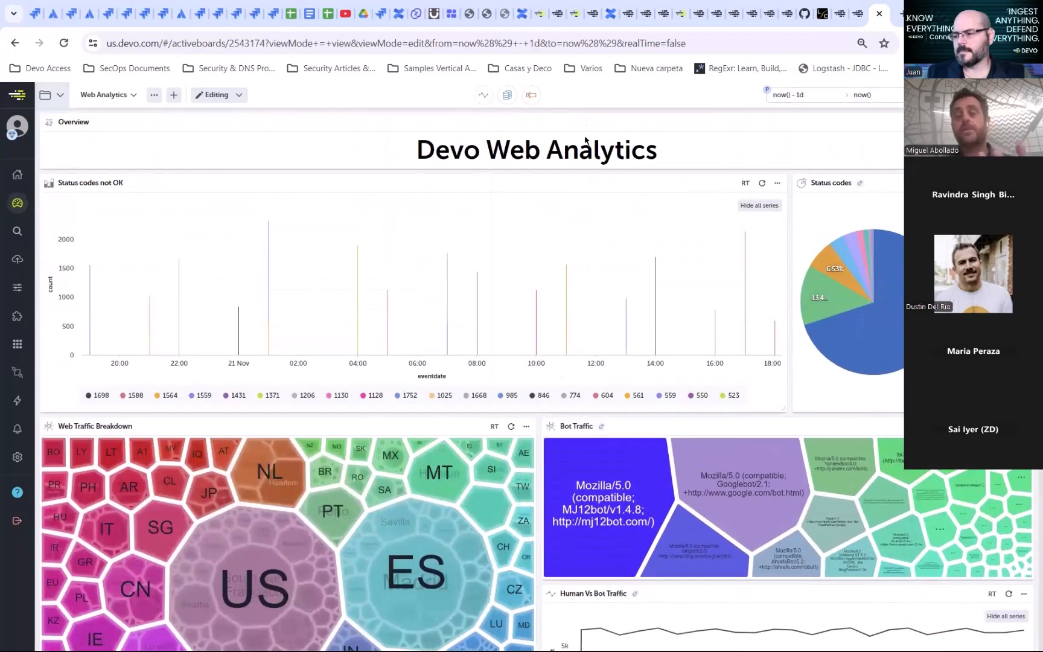
Step: Switch to the Firewall Monitoring activeboard and look through its widgets down to the traffic heatmaps
left_click(857, 14)
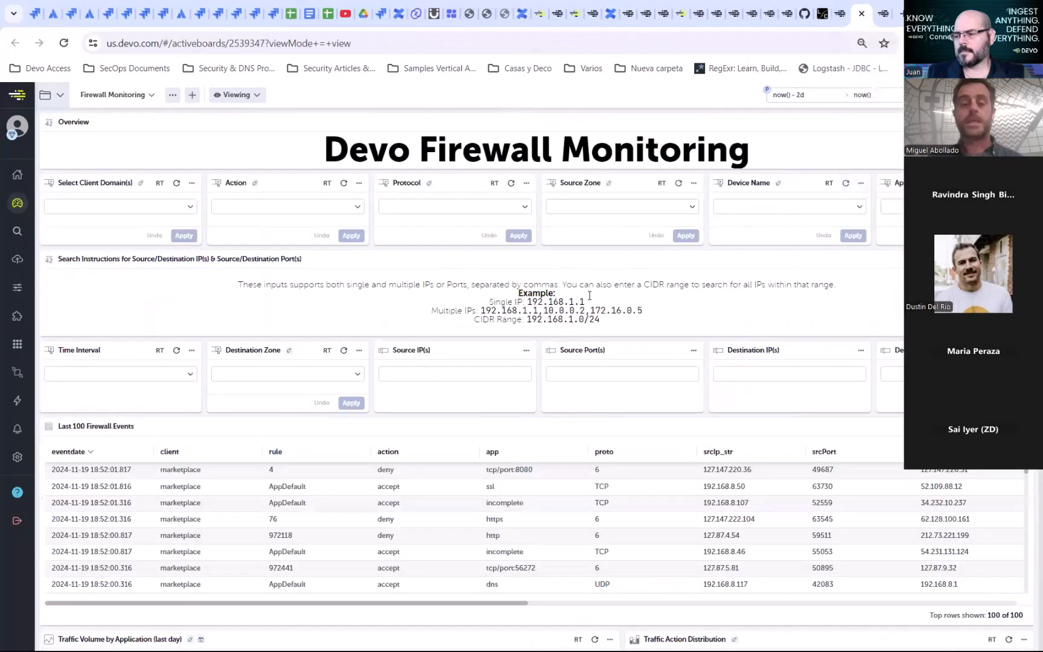
scroll(522, 454, "down", 12)
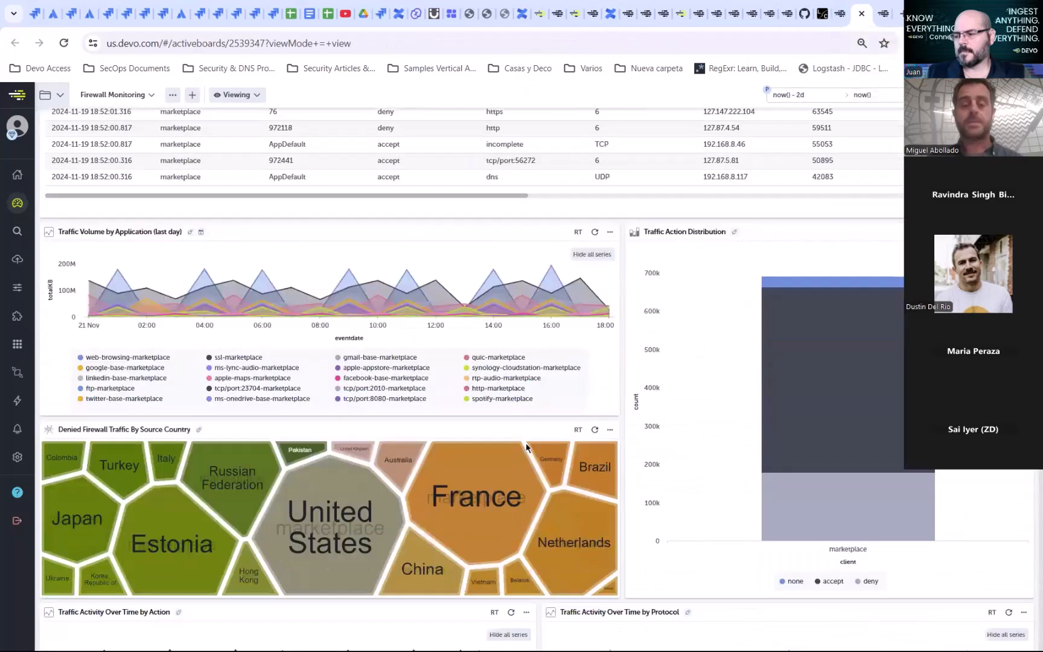
scroll(529, 450, "down", 5)
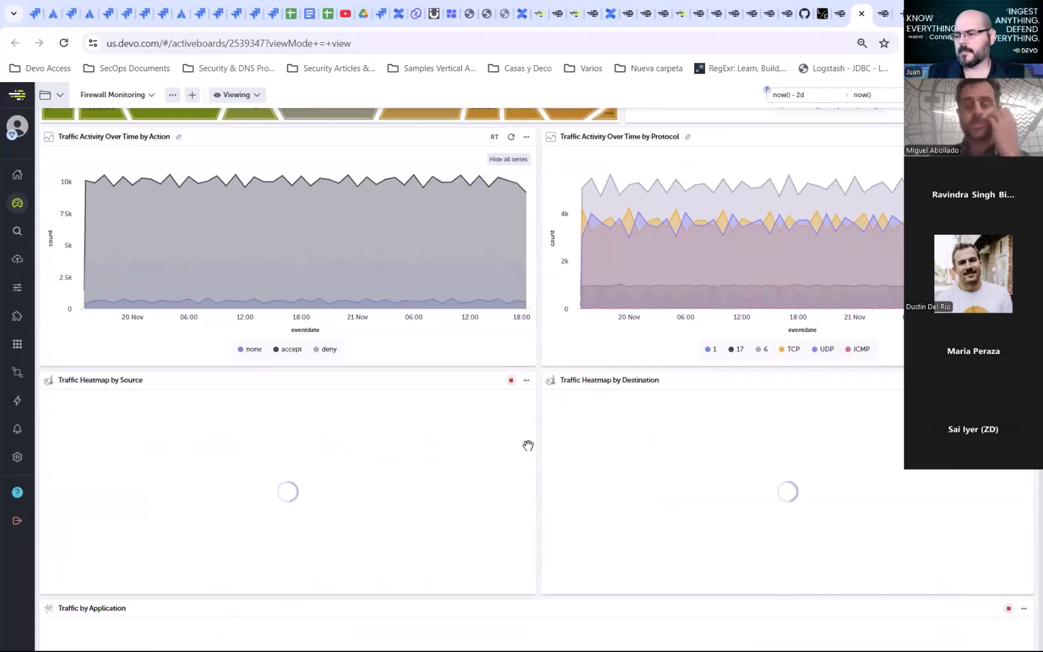
Step: Put the Firewall Monitoring activeboard into editing mode and open the data source query of the Traffic Heatmap by Source widget
left_click(392, 383)
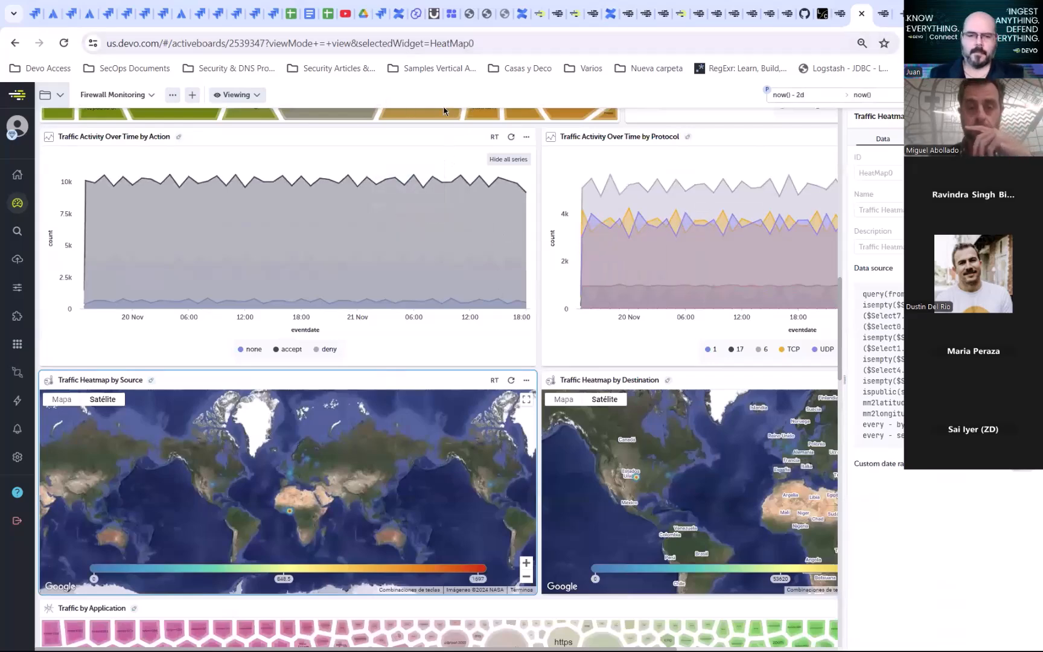
left_click(239, 97)
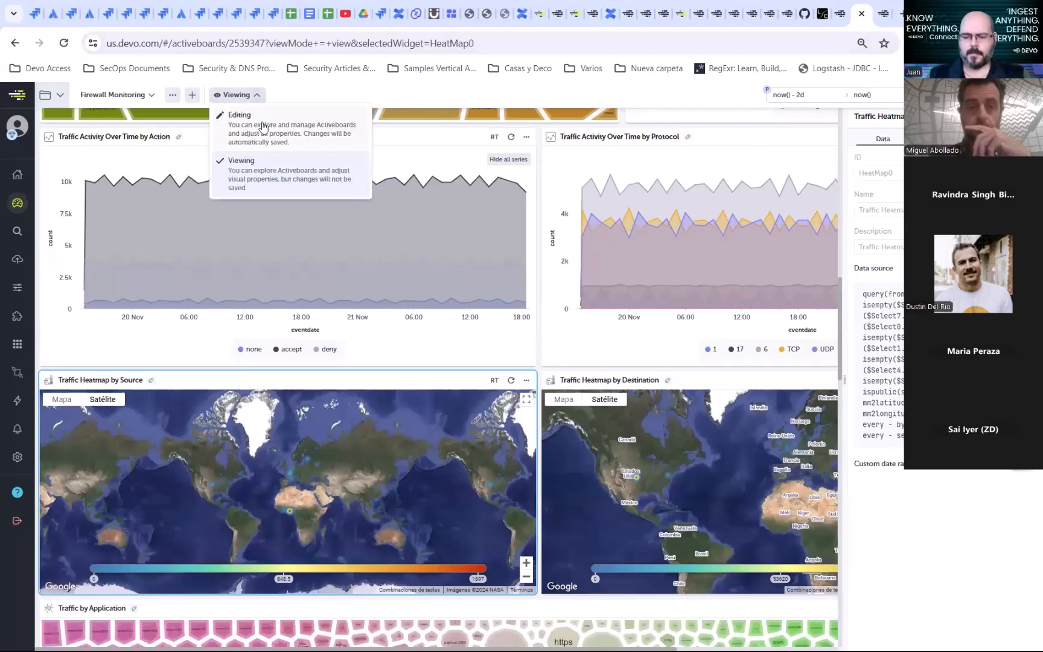
left_click(263, 128)
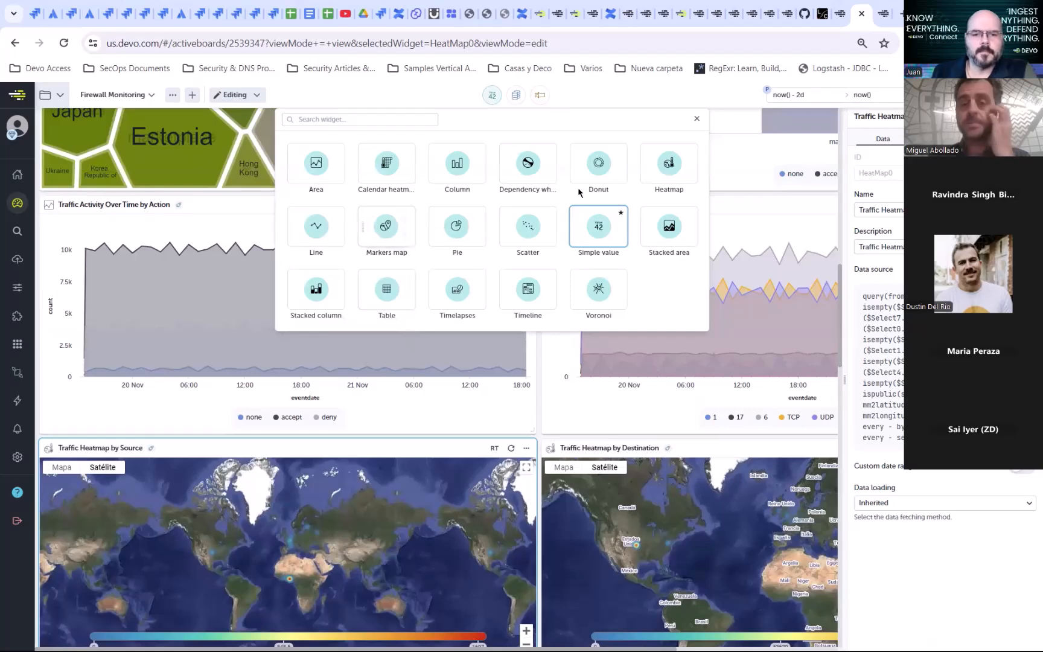
left_click(788, 133)
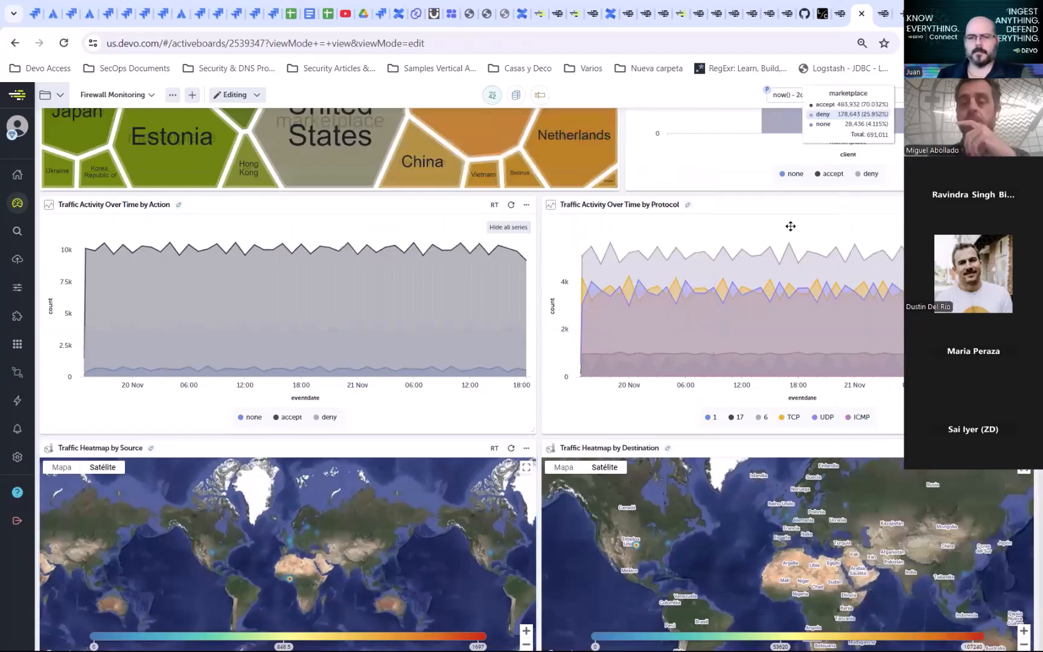
left_click(342, 455)
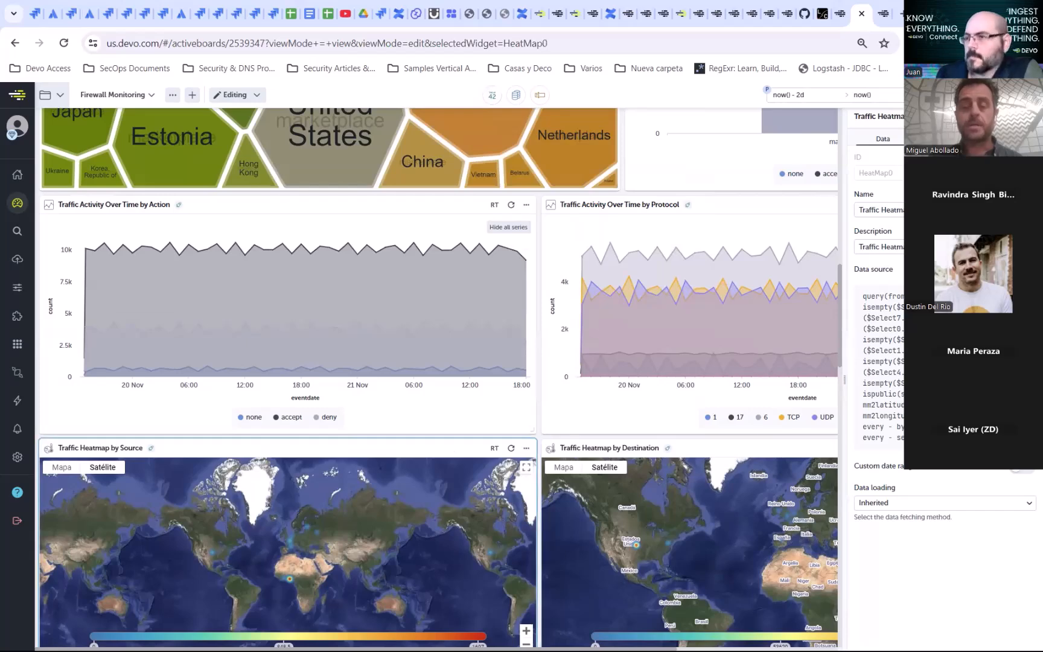
left_click(151, 448)
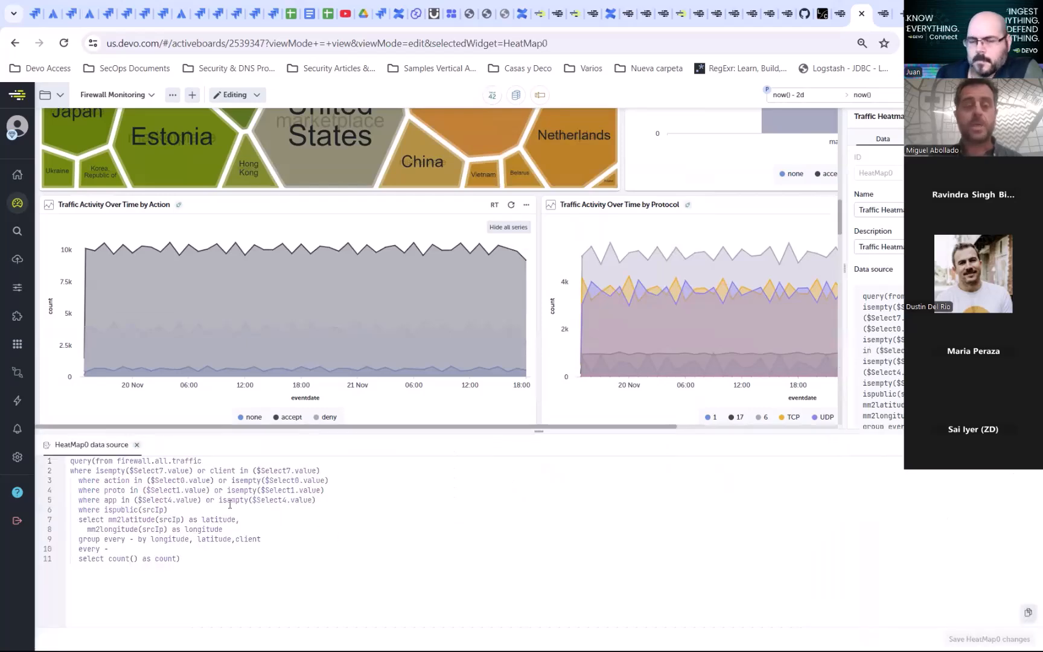
Step: Review the activeboard's filter selectors and charts, highlight the public source IP condition in the heatmap query, and go to the traffic heatmaps
scroll(320, 297, "up", 10)
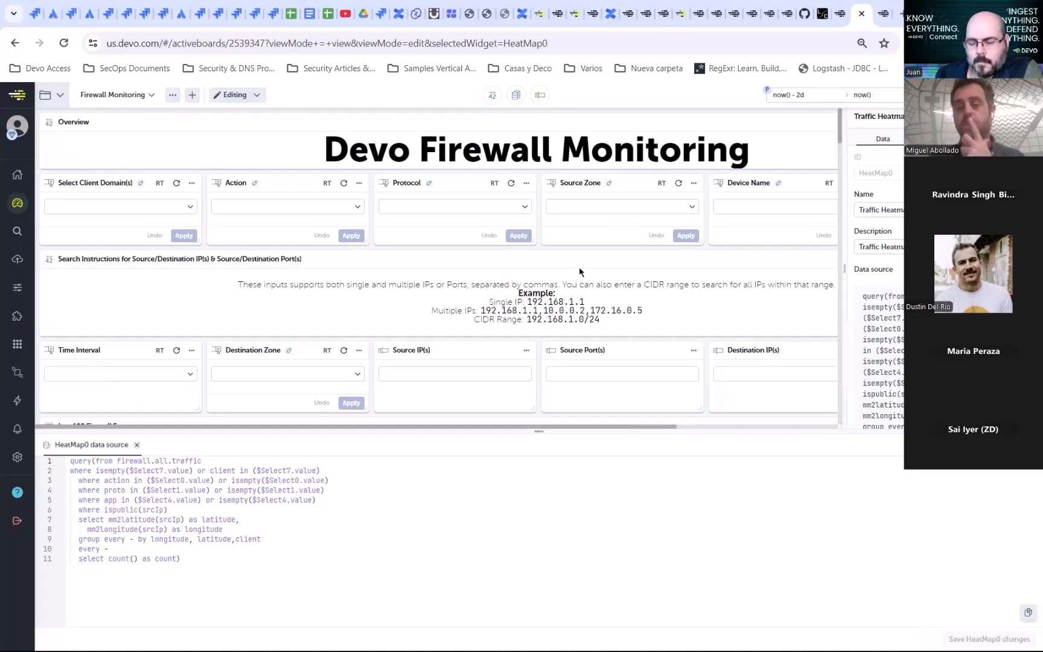
scroll(557, 260, "down", 10)
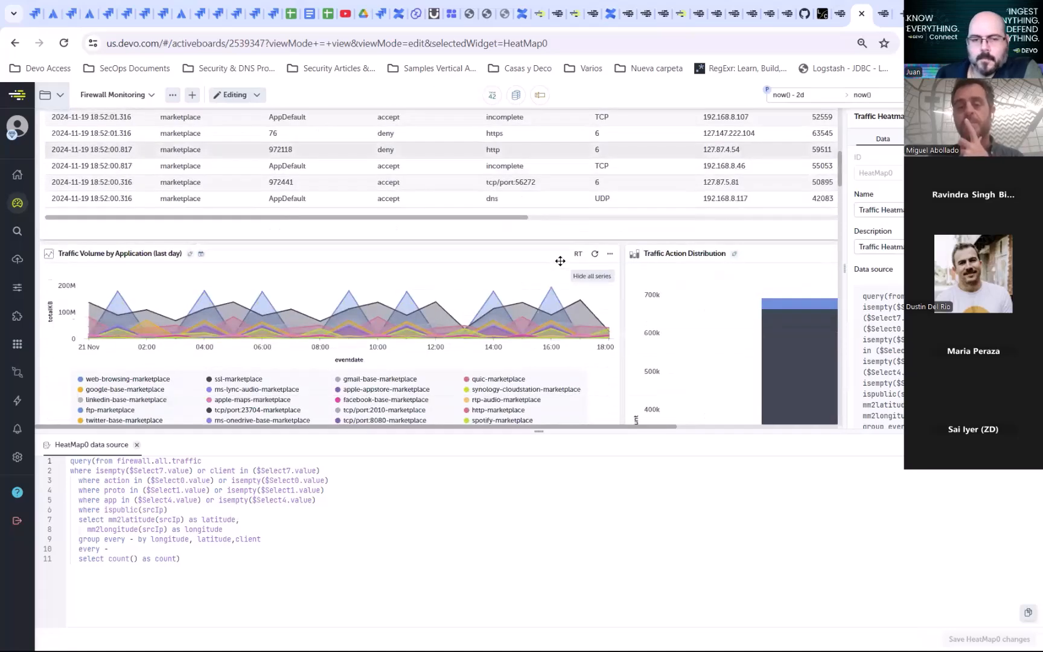
scroll(560, 261, "down", 2)
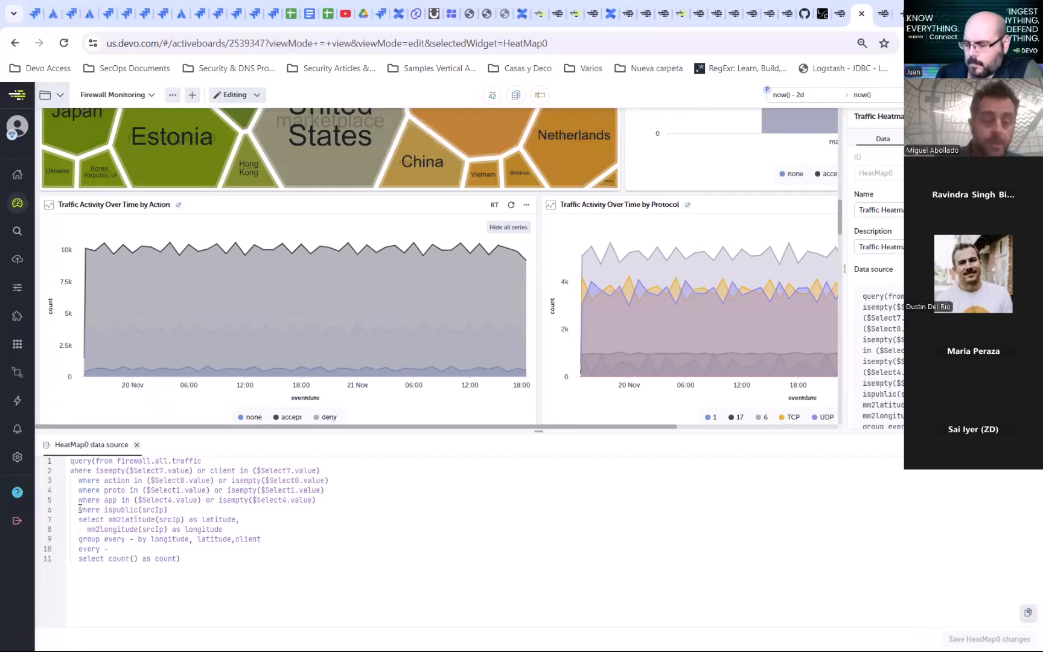
left_click_drag(79, 509, 180, 517)
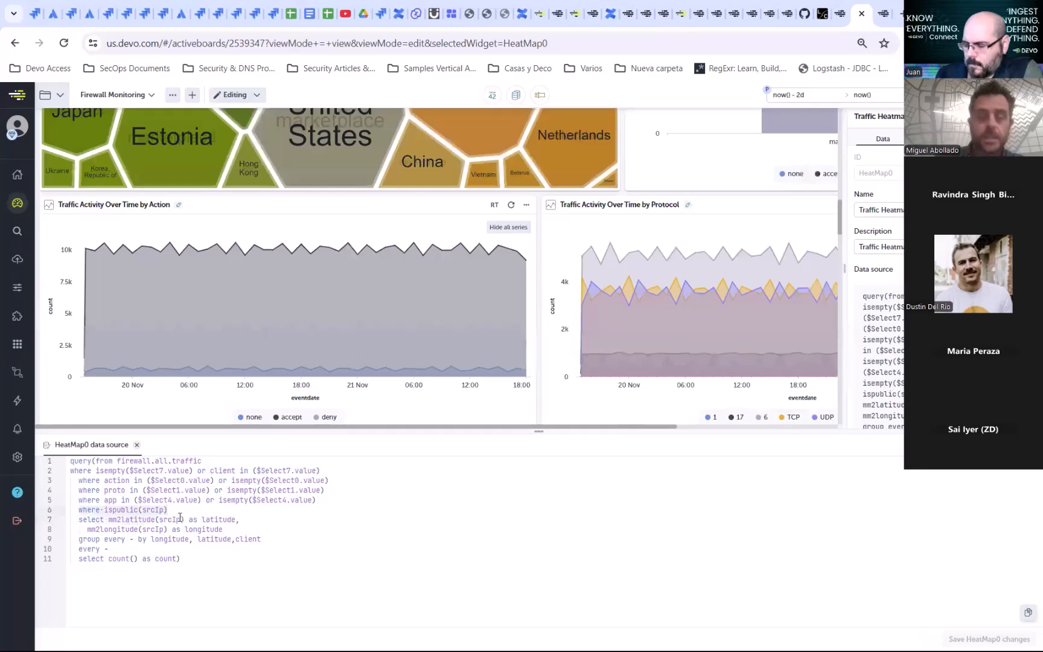
scroll(429, 334, "down", 3)
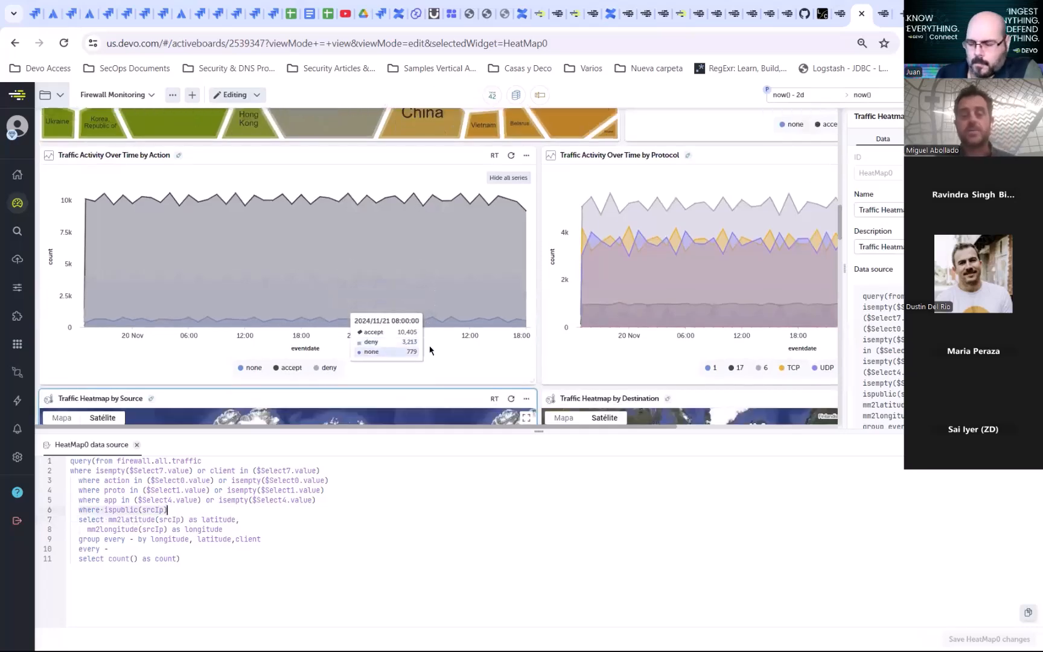
scroll(431, 348, "down", 2)
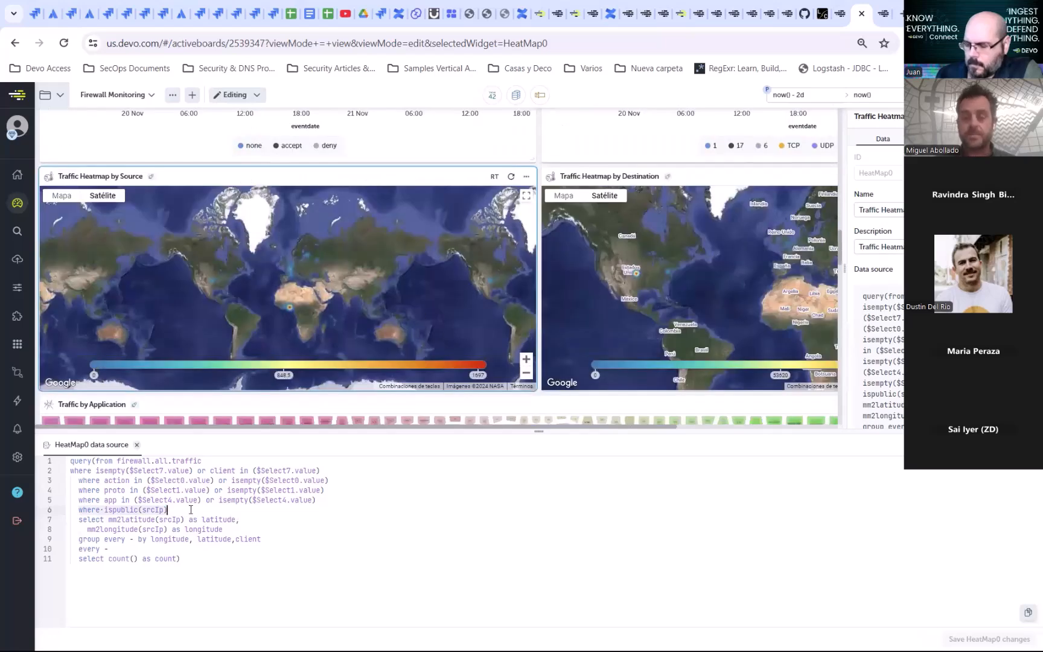
Step: Examine the heatmap query's latitude and longitude fields, its grouping by longitude and latitude, and its ispublic condition
left_click(211, 520)
left_click(210, 530)
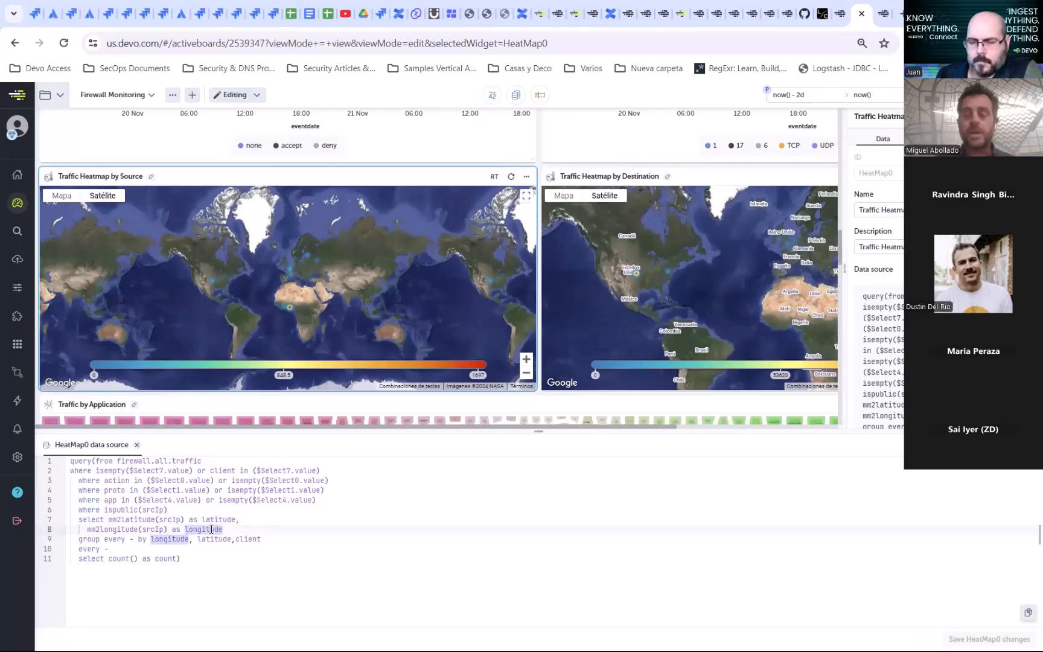
left_click_drag(78, 536, 228, 541)
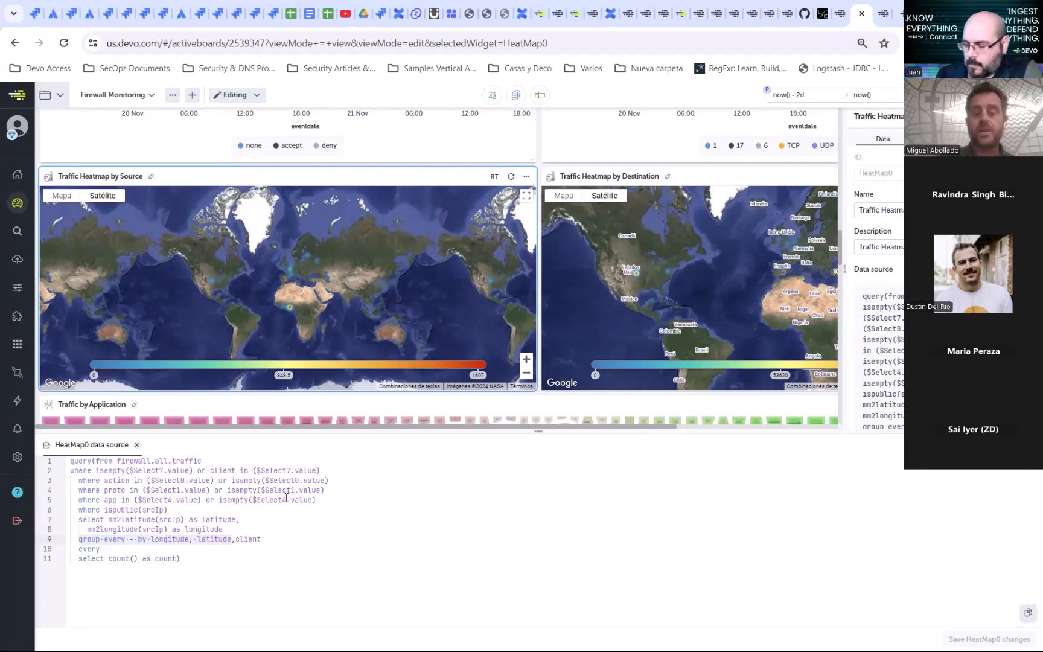
double_click(109, 511)
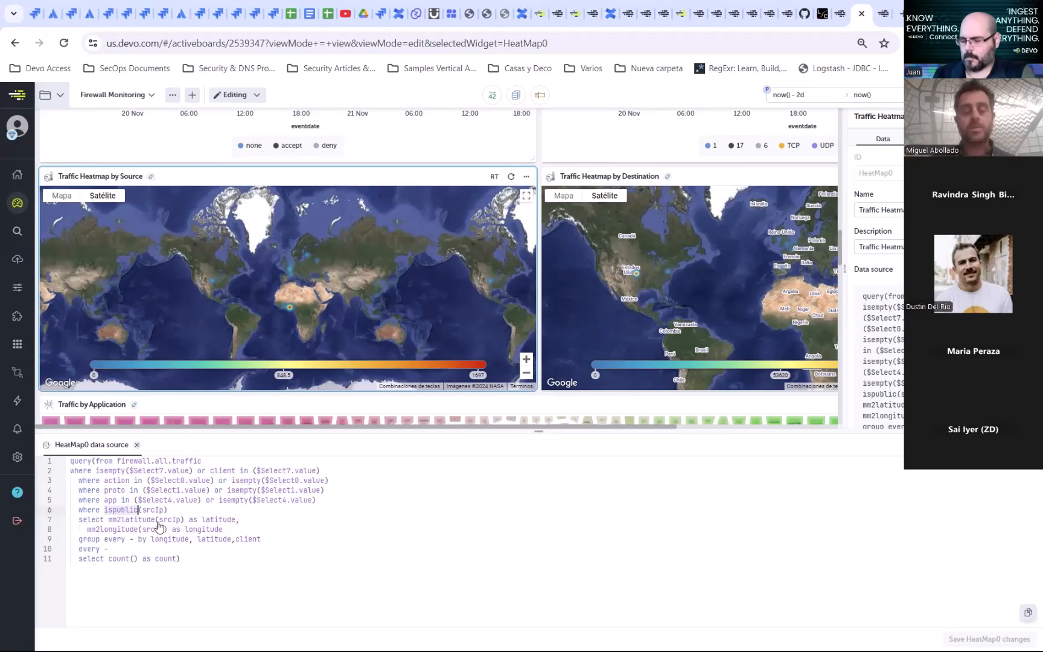
left_click(189, 564)
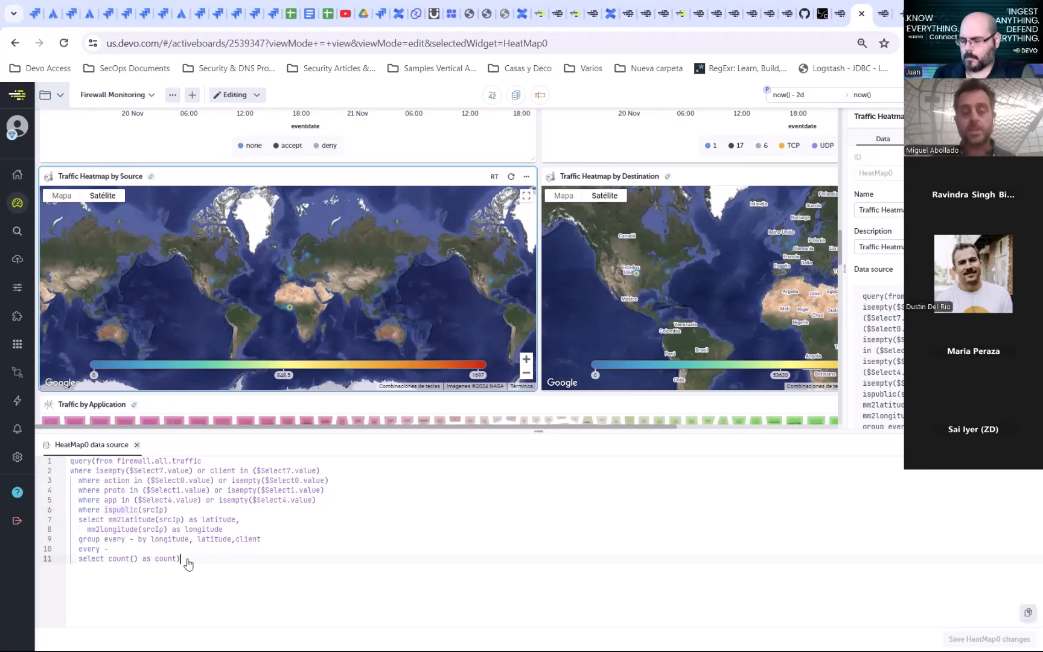
scroll(306, 226, "up", 1)
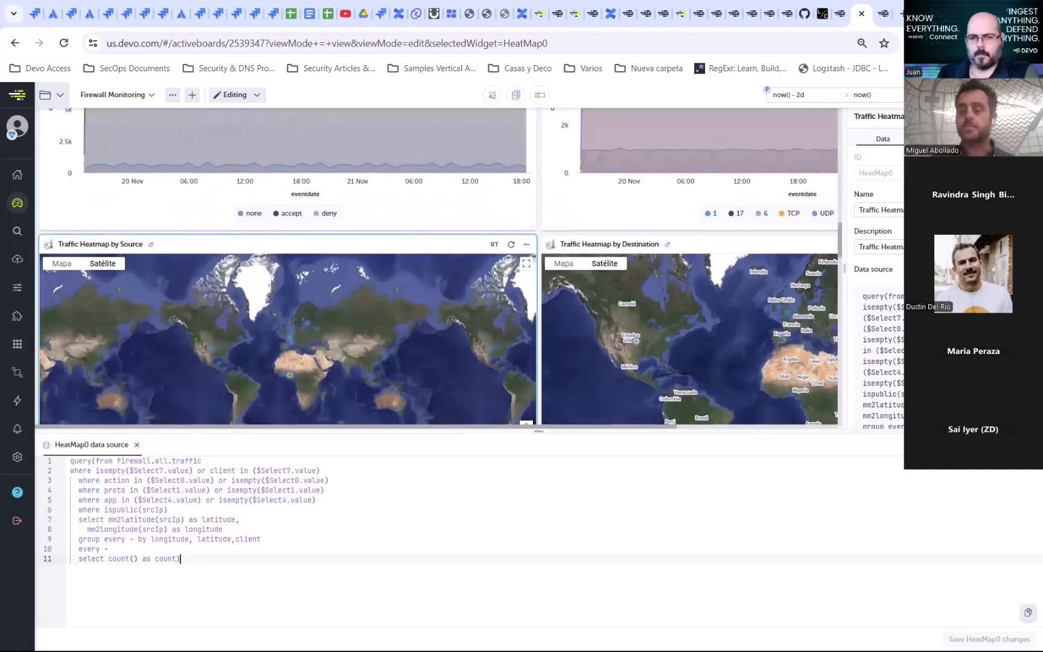
Step: Close the heatmap's query and widget settings, and zoom the Traffic Heatmap by Source map in and back out
key("Escape")
key("Escape")
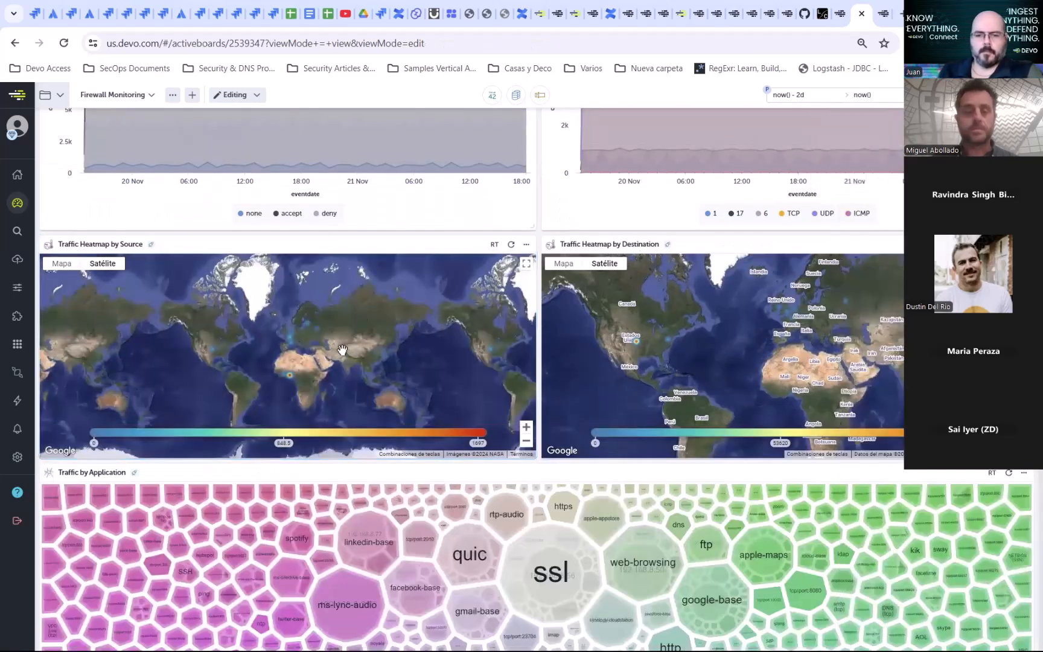
double_click(281, 381)
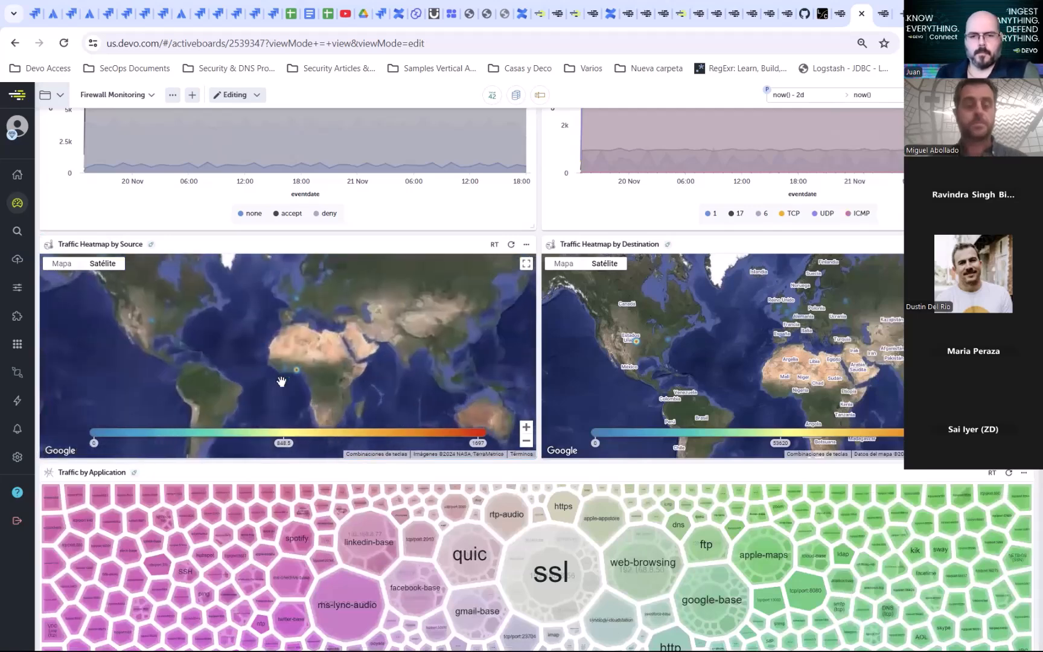
scroll(282, 381, "down", 1, "ctrl")
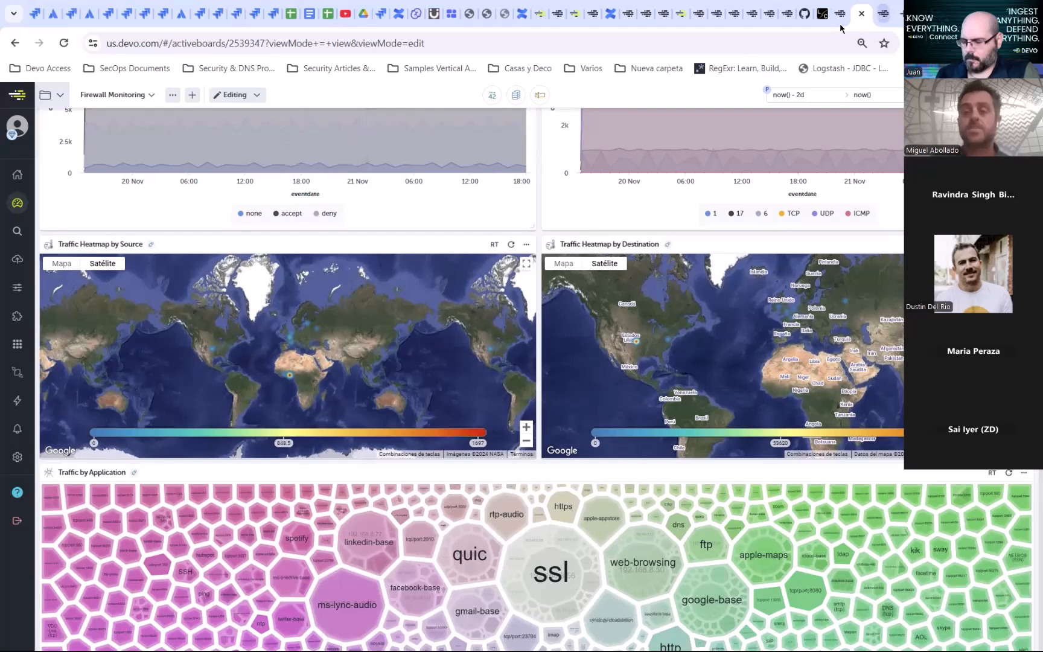
Step: Switch to the Web Analytics activeboard and compare the available actions of the Web Traffic Breakdown and Bot Traffic widgets
left_click(879, 20)
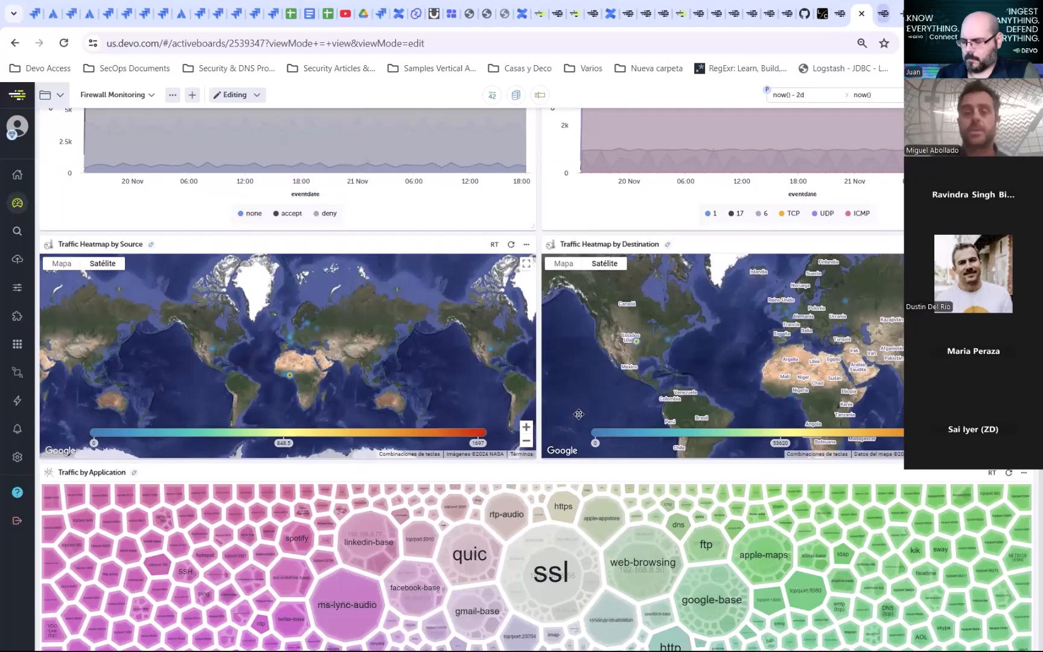
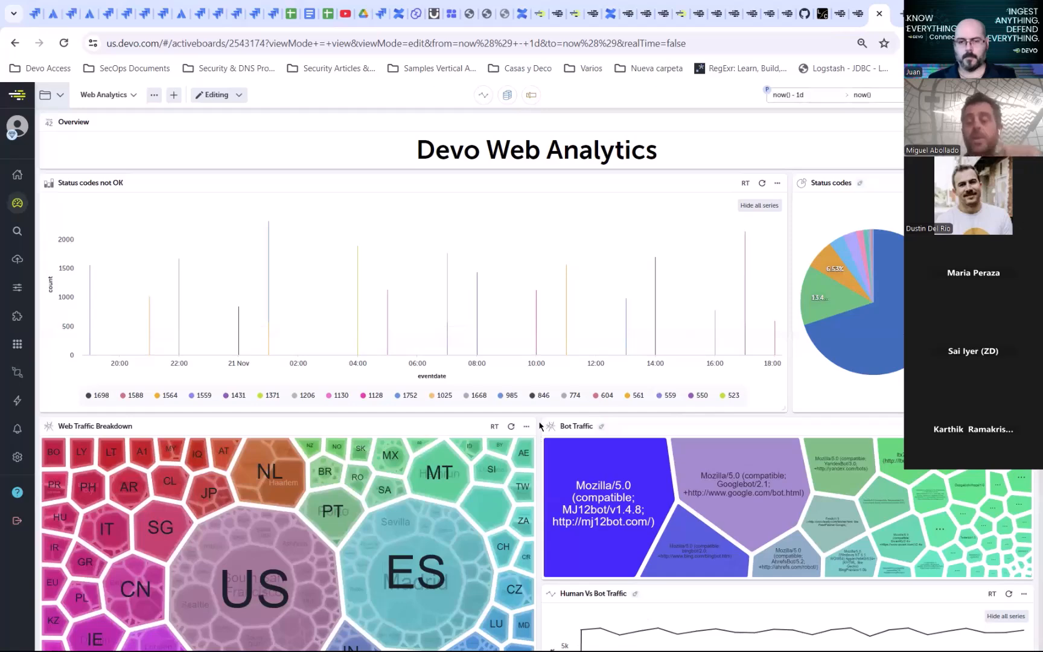
scroll(541, 427, "down", 2)
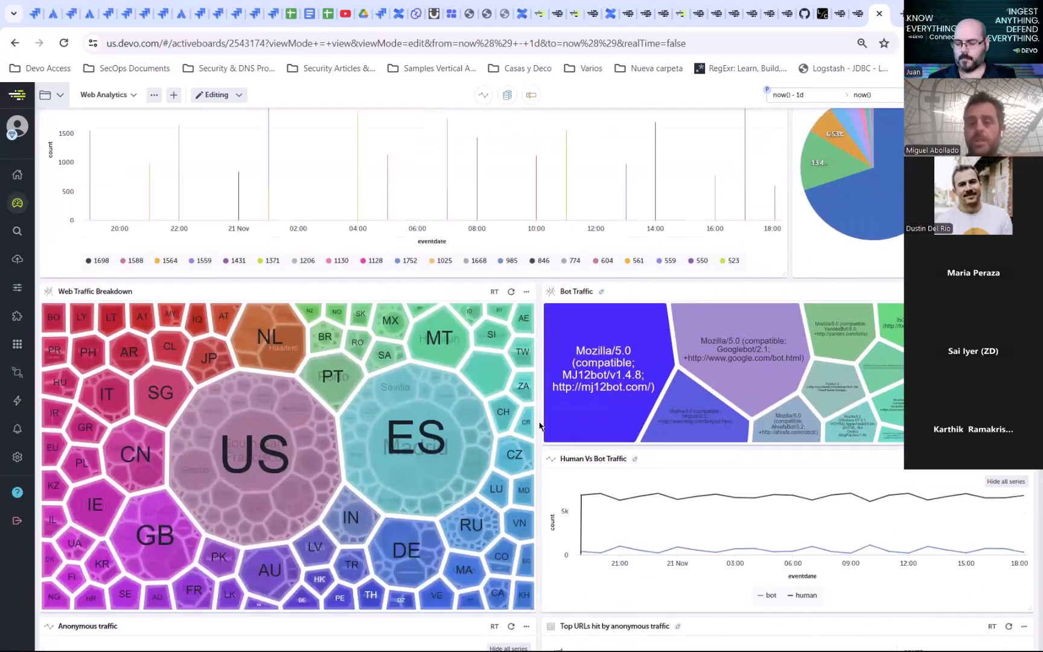
scroll(546, 401, "up", 1)
left_click(526, 359)
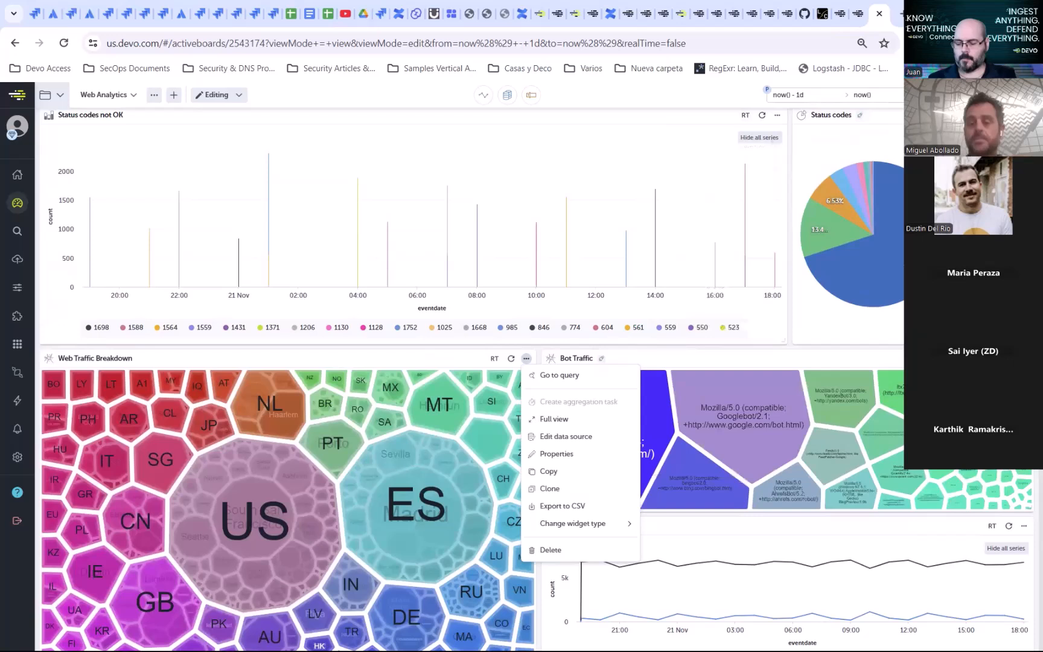
left_click(1024, 358)
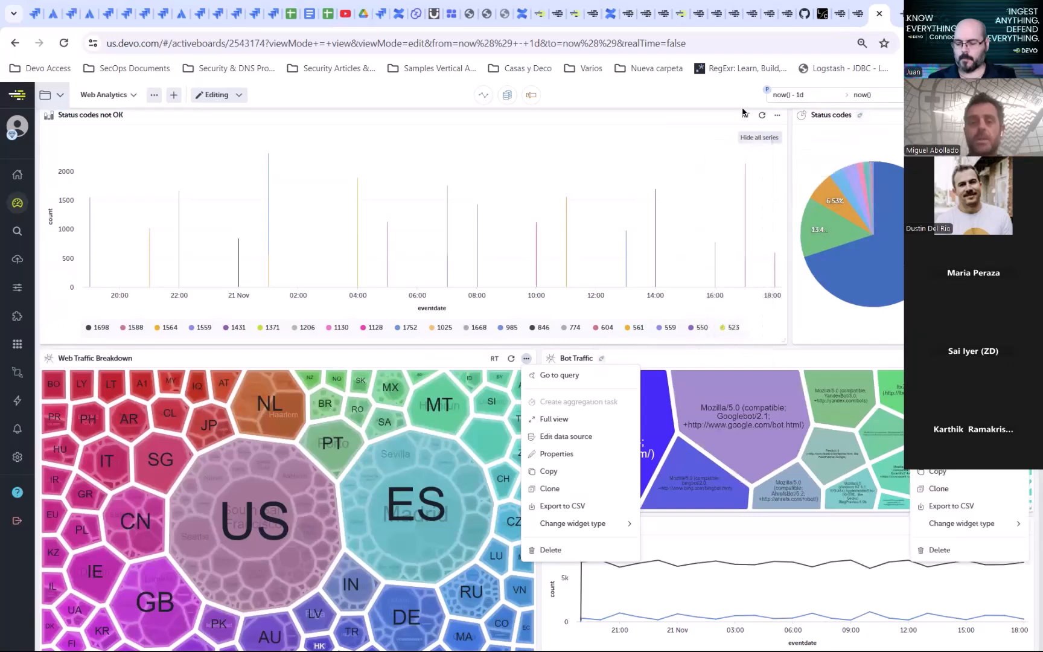
left_click(461, 118)
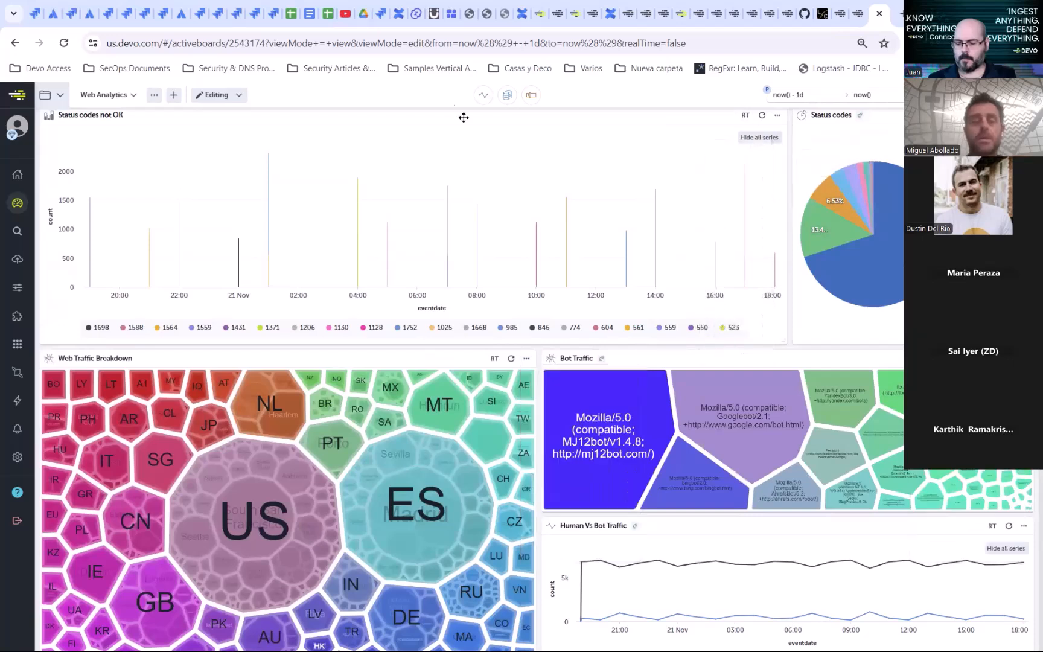
left_click(526, 358)
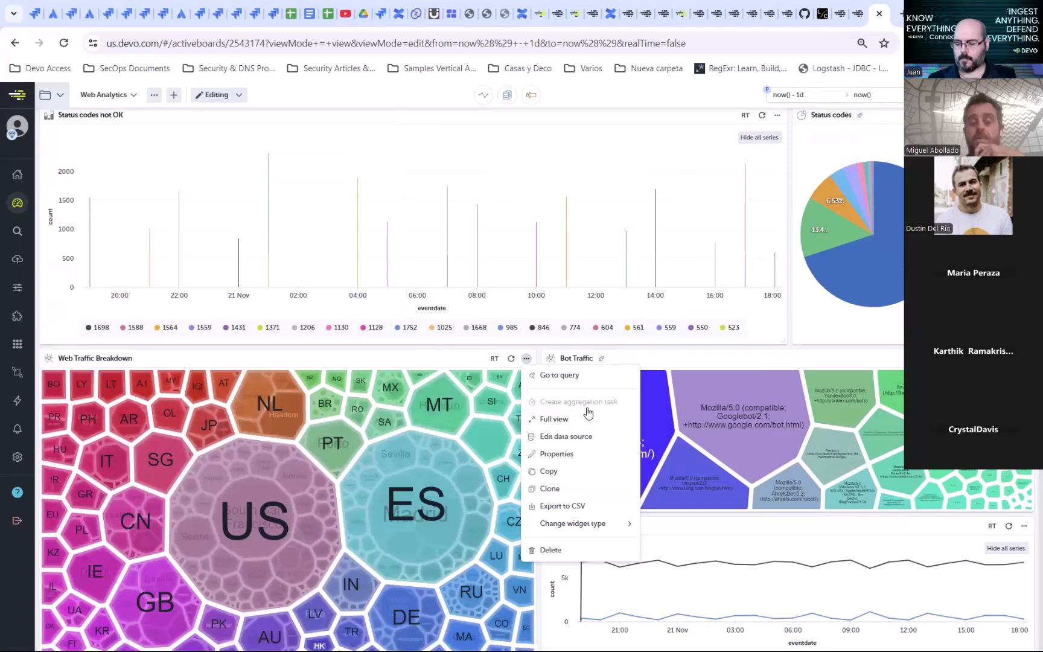
left_click(746, 360)
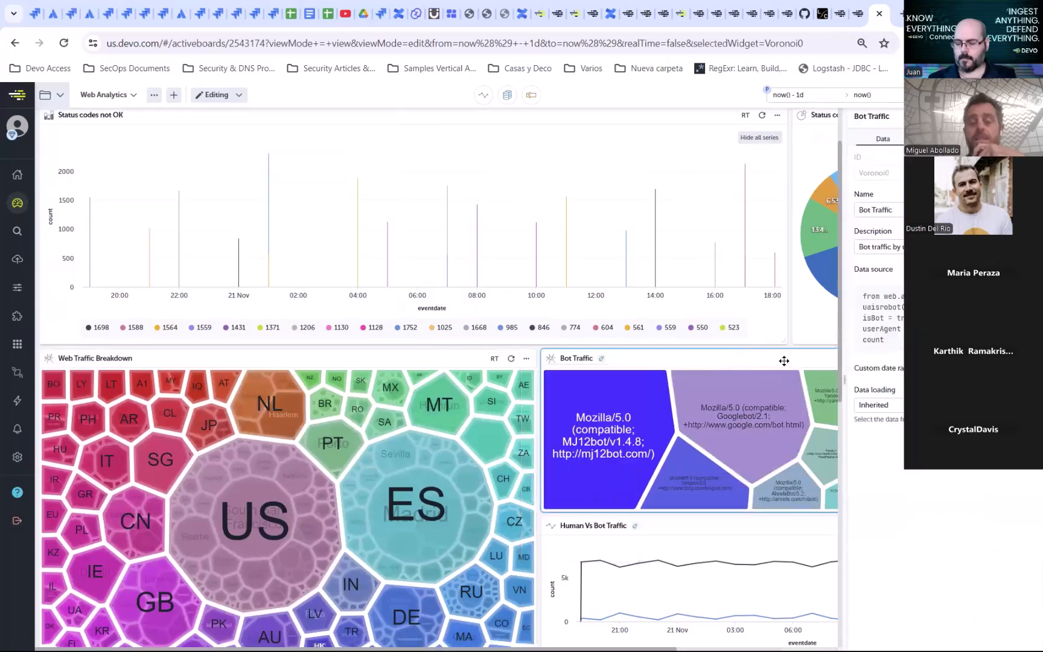
key("Escape")
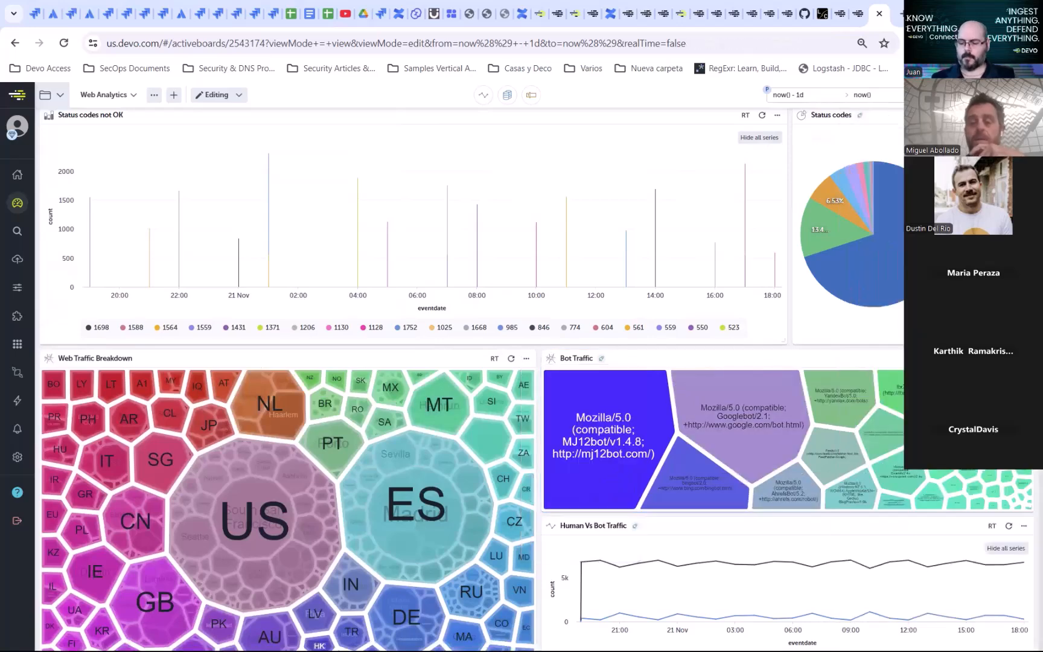
left_click(1024, 358)
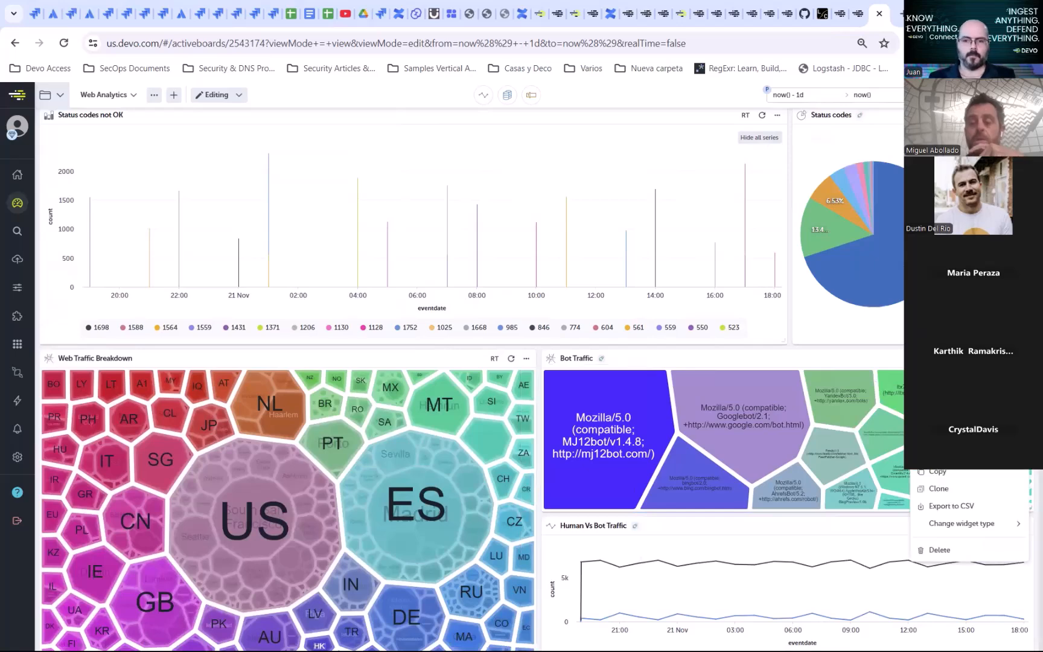
left_click(961, 453)
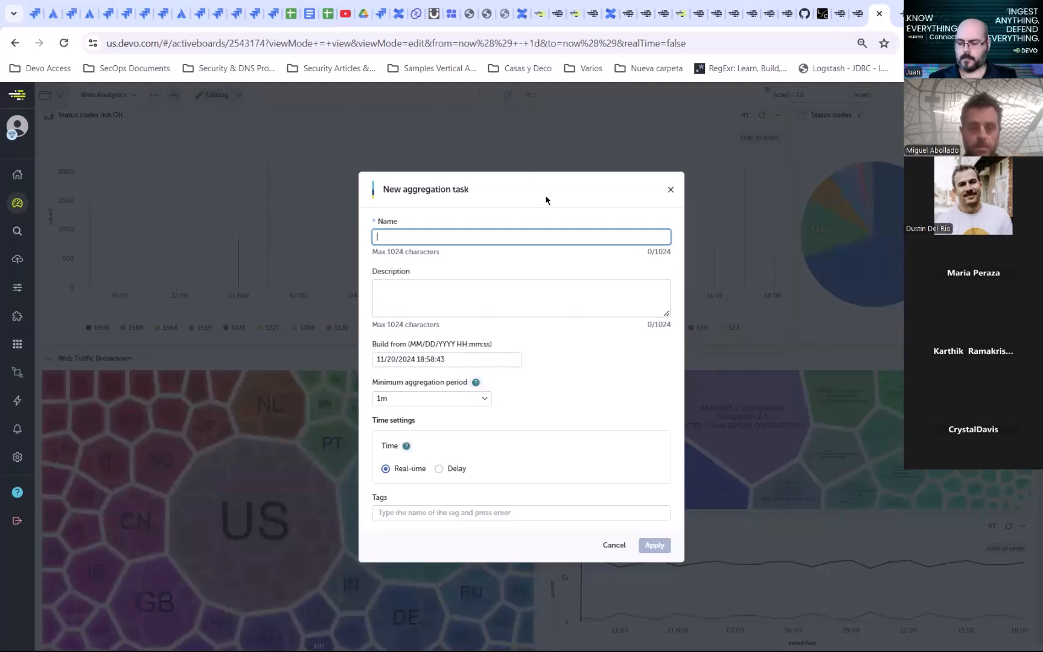
left_click(670, 189)
left_click(795, 340)
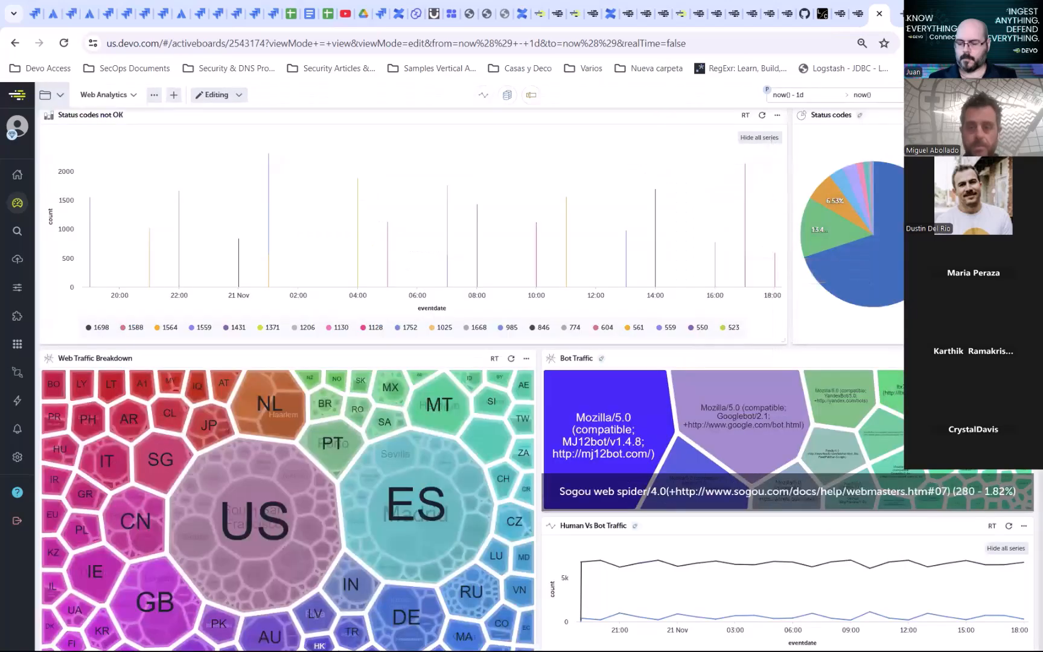
Step: Create an aggregation task named WebBotTraffic from the Bot Traffic widget, building from 11/01/2024 18:58:43
left_click(1024, 358)
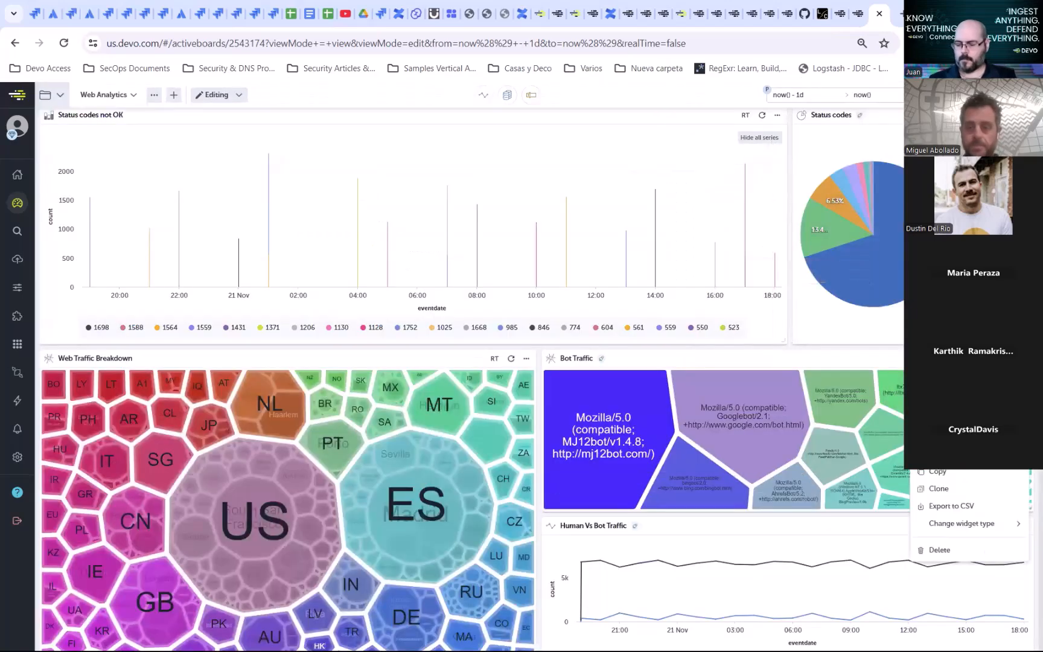
left_click(954, 453)
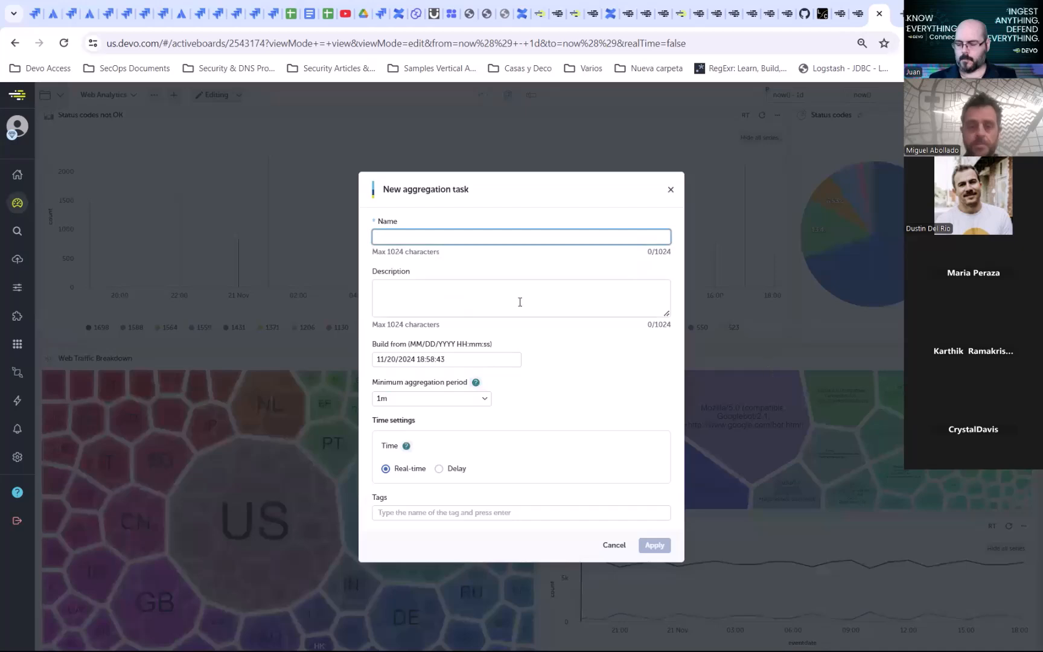
type("Web")
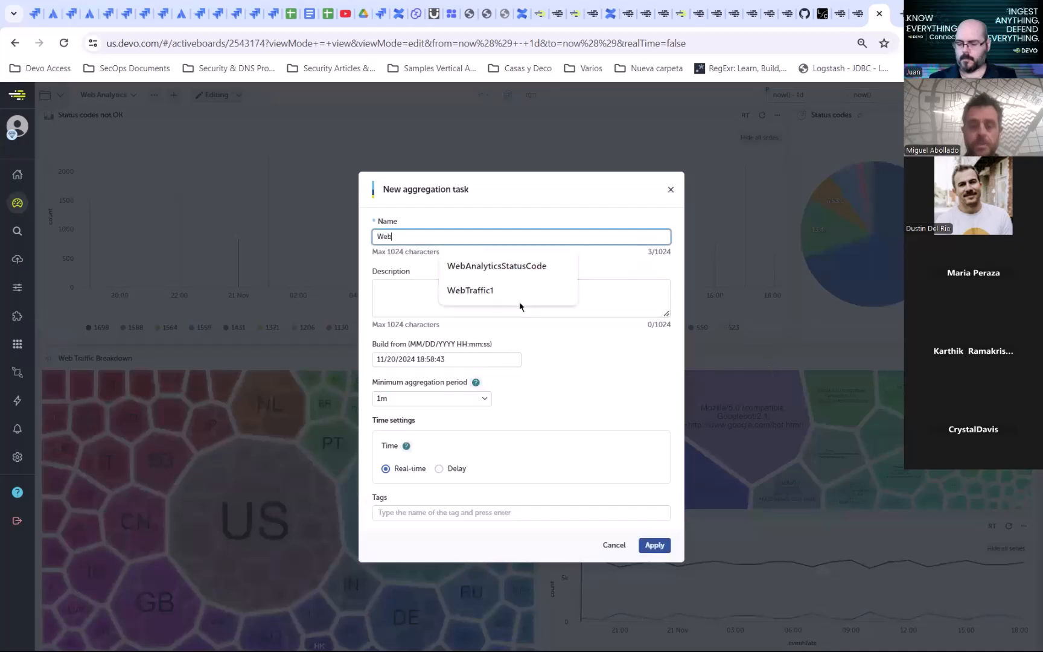
type("BotTra")
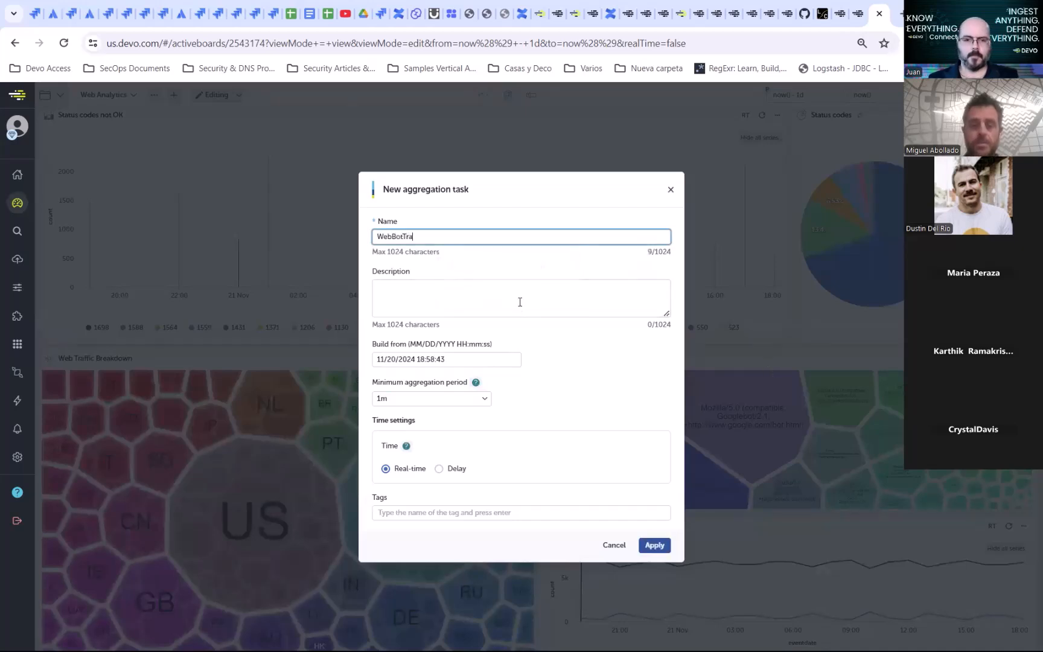
type("ffic")
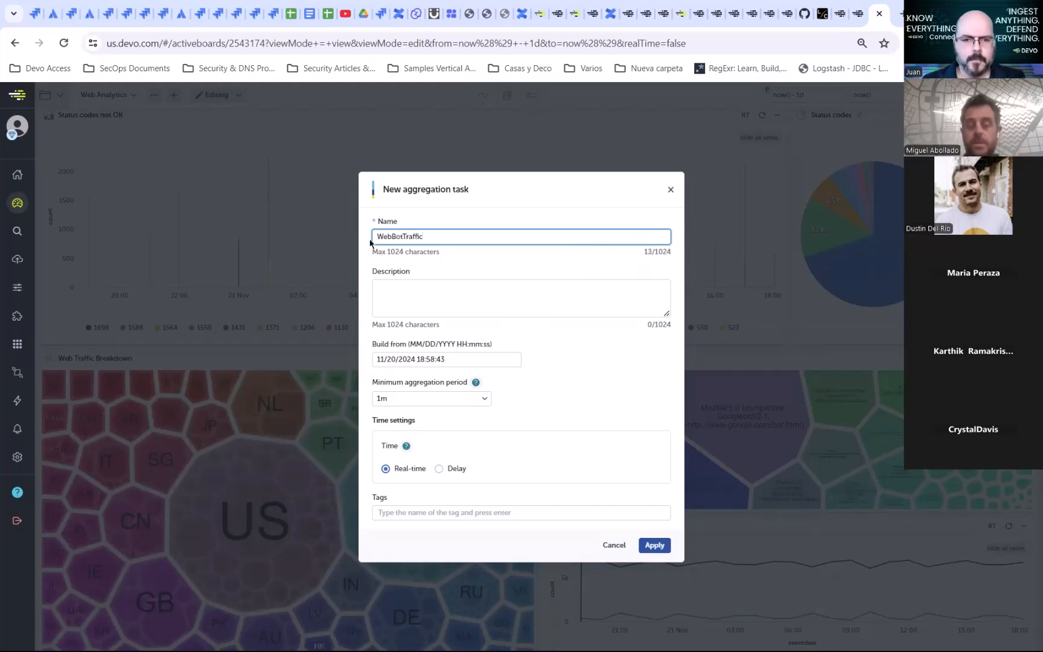
left_click(449, 357)
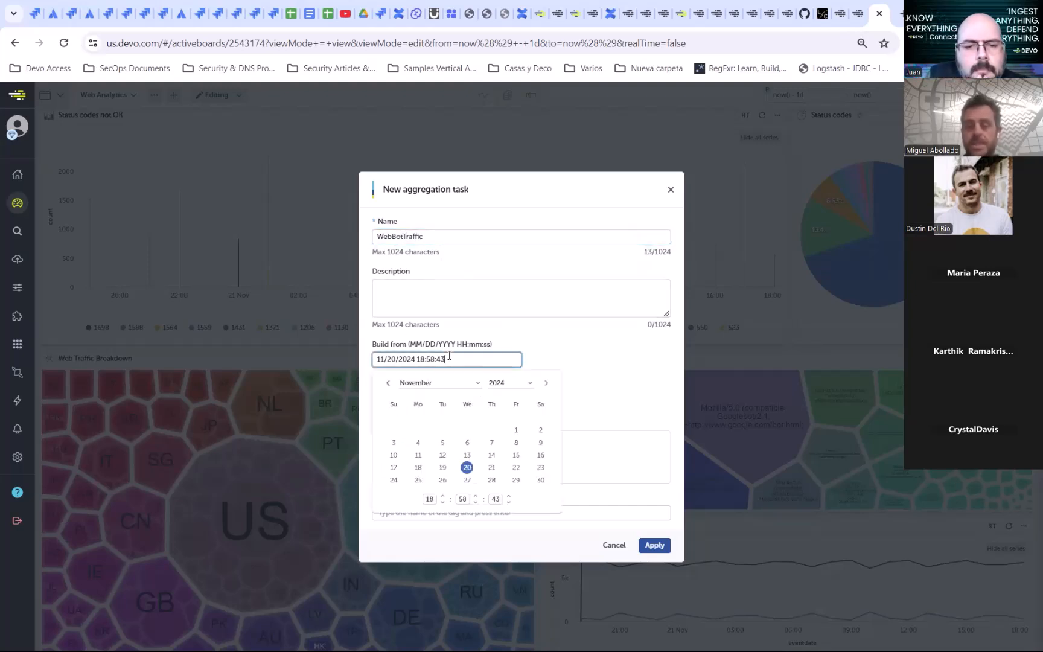
left_click(517, 431)
left_click(603, 367)
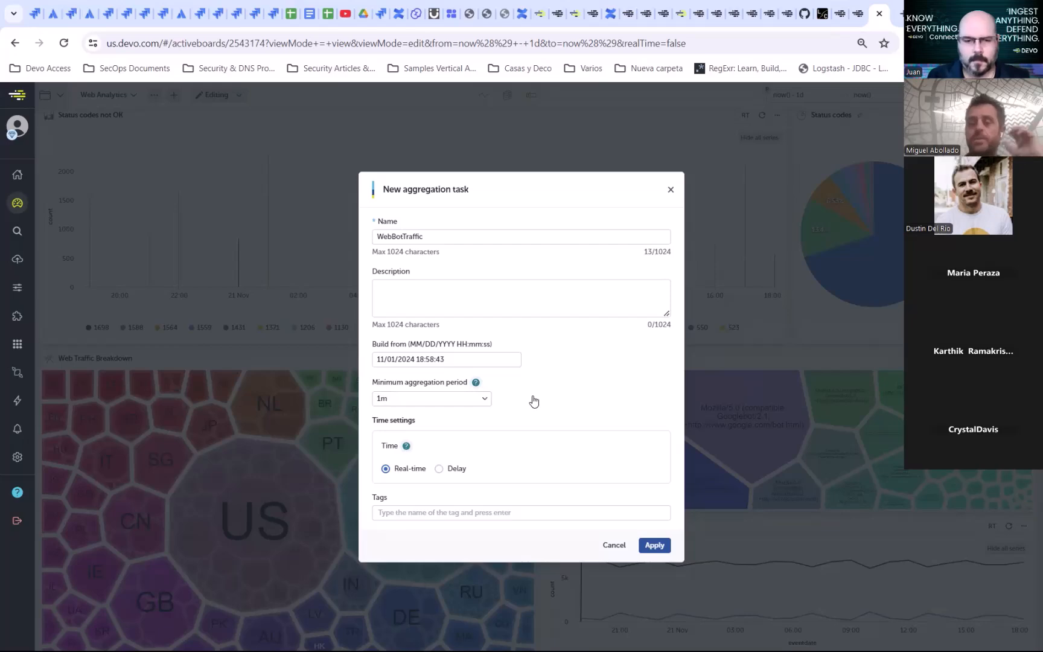
left_click(654, 545)
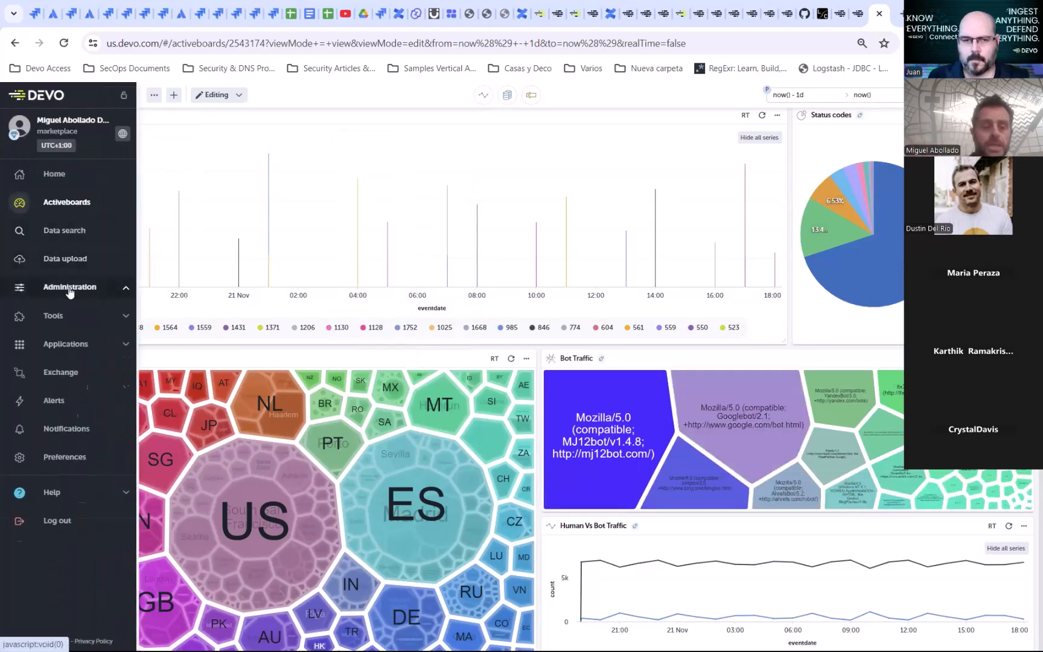
Step: Open the aggregation task list in the Data management administration area
left_click(65, 285)
left_click(61, 481)
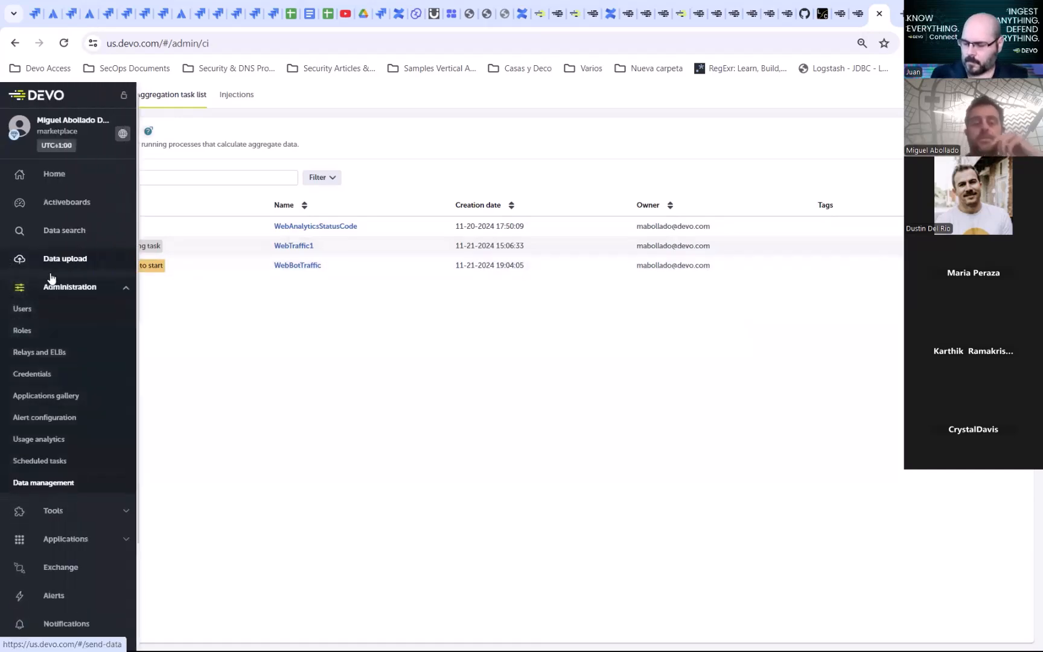
Step: Return to the Web Analytics activeboard and look over its traffic, bot and device widgets
key("shift+F10")
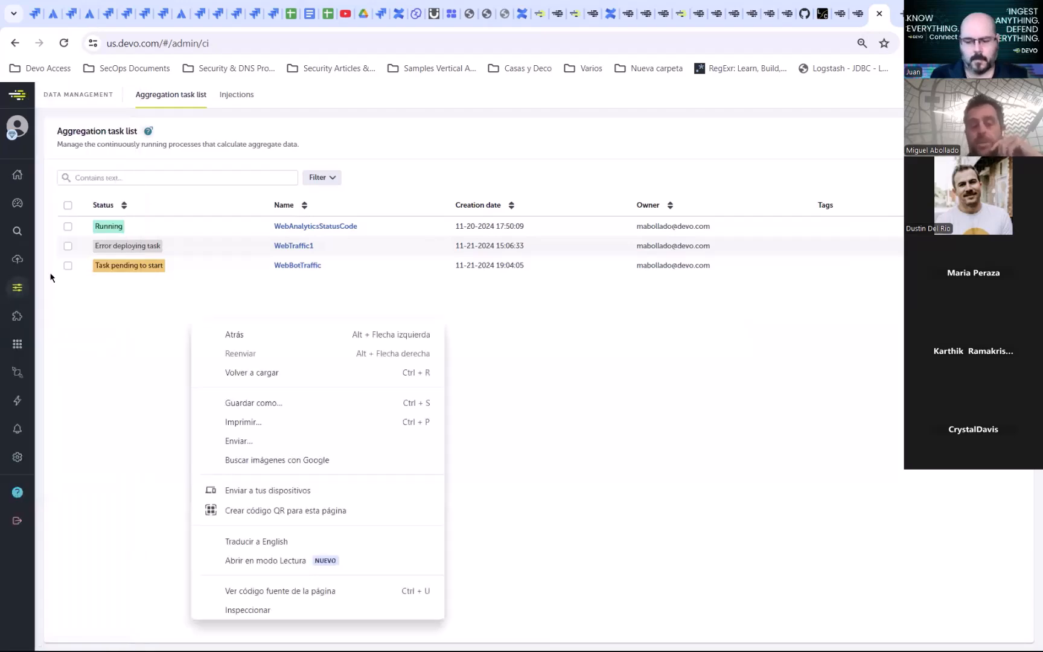
key("Escape")
scroll(149, 308, "left", 5)
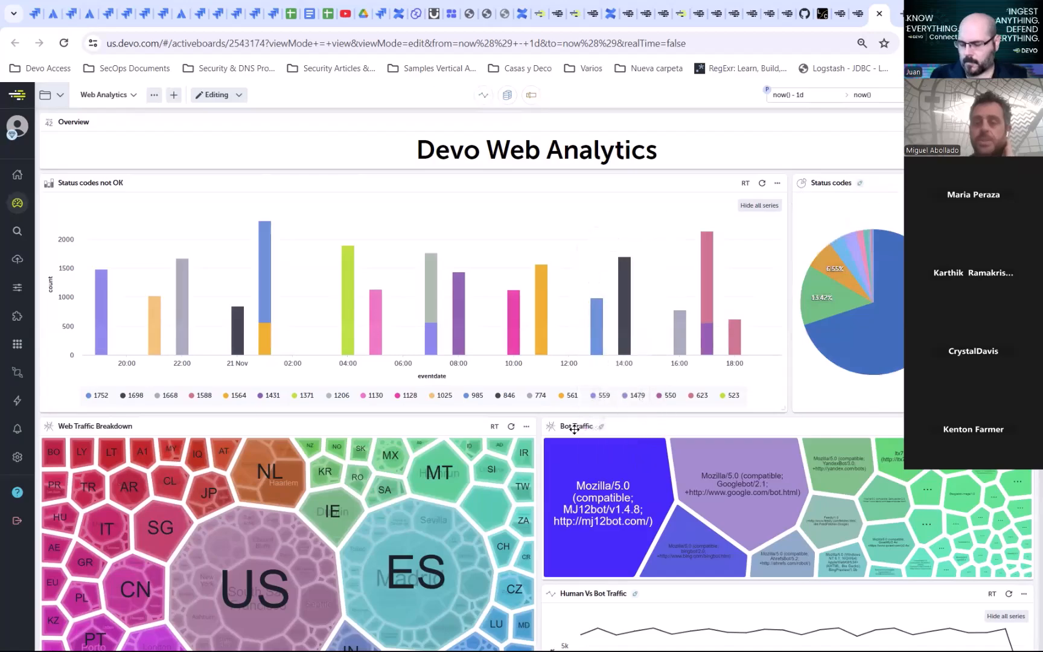
scroll(530, 492, "down", 9)
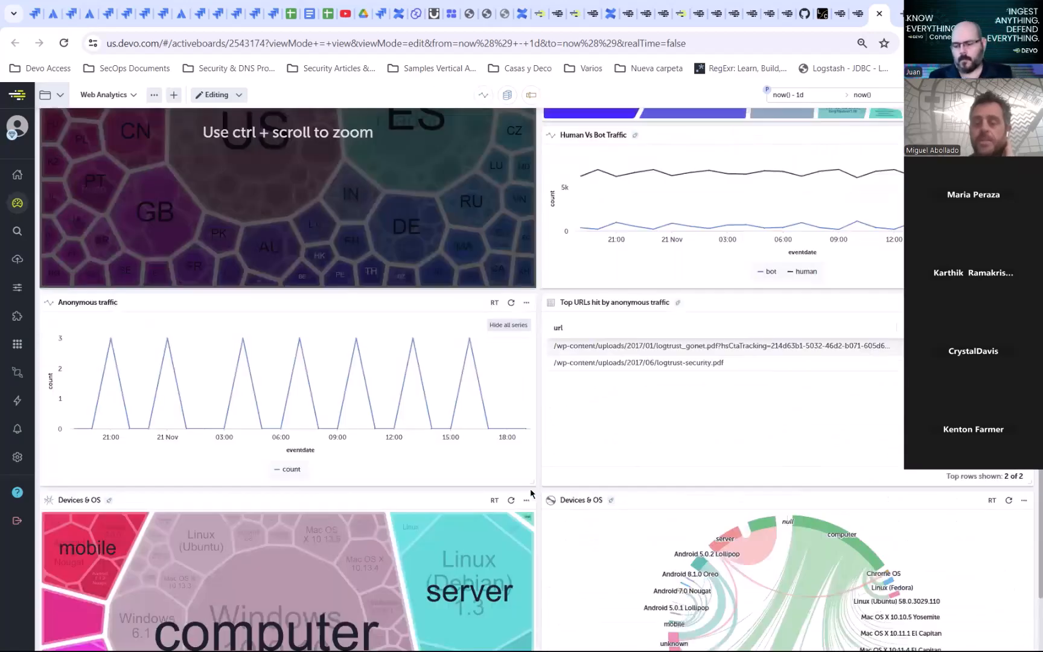
scroll(530, 489, "up", 3)
scroll(530, 489, "up", 6)
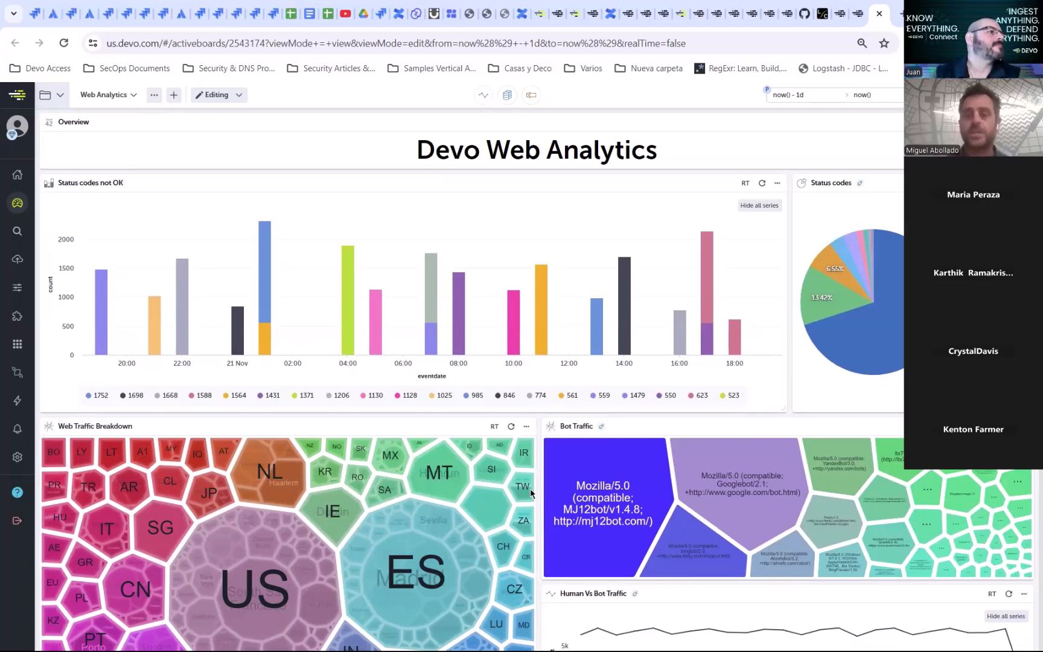
mouse_move(291, 527)
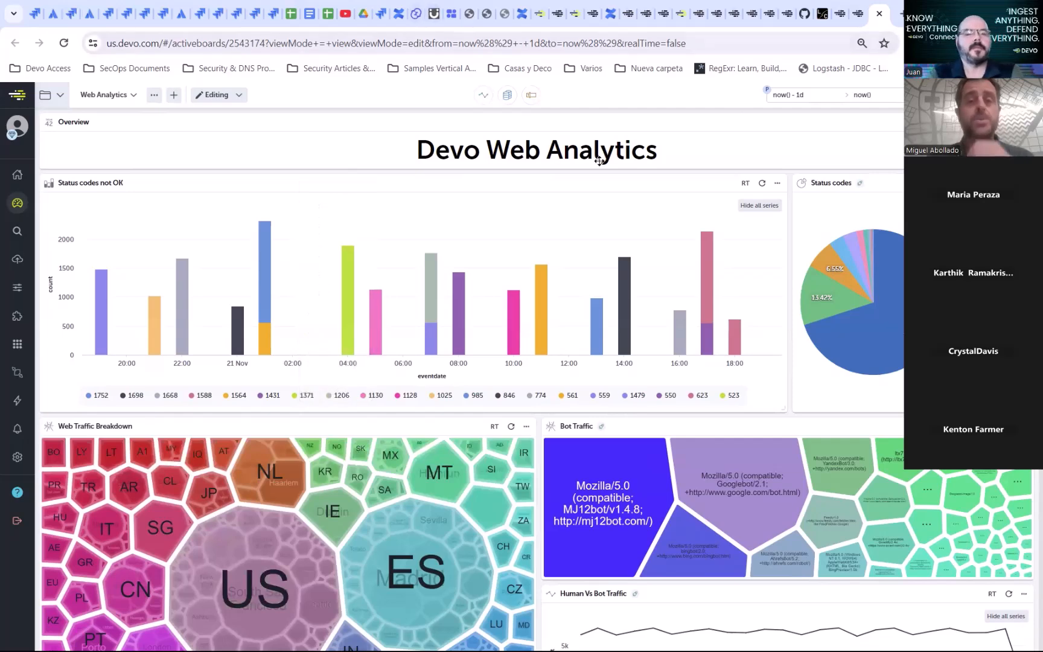
Step: Go back to the Exchange session, switch to the global@backstage domain and open Exchange there
left_click(843, 21)
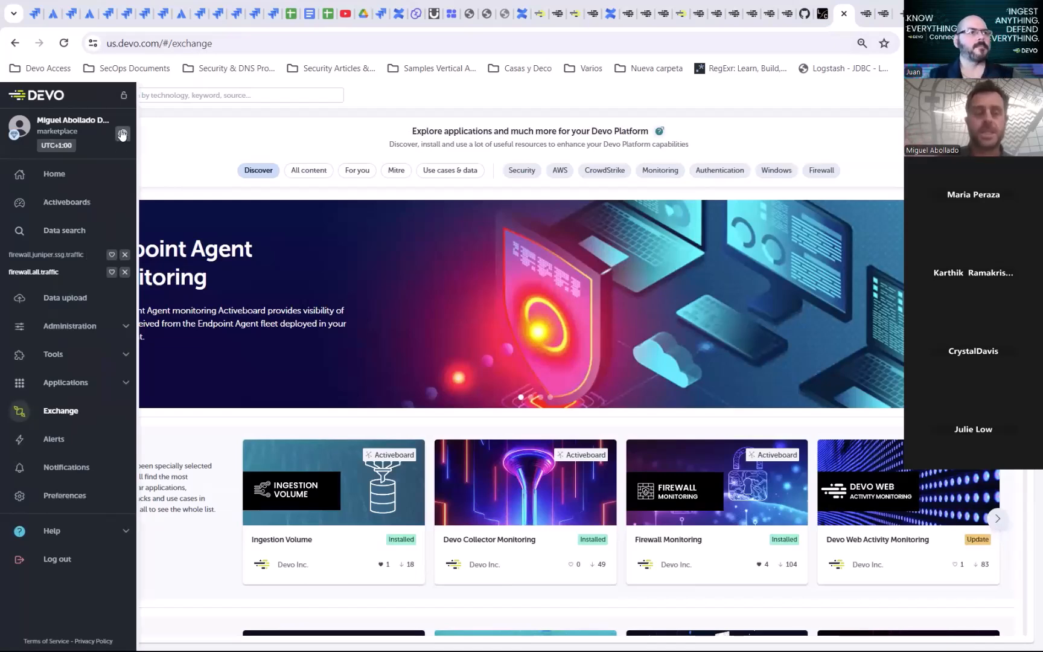
left_click(122, 134)
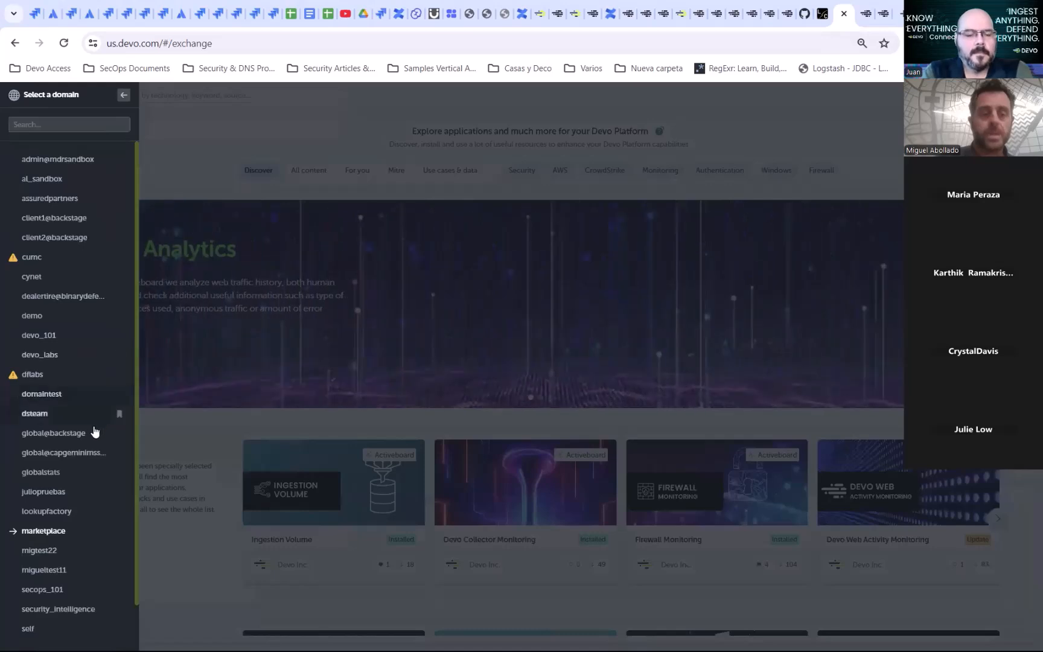
left_click(72, 434)
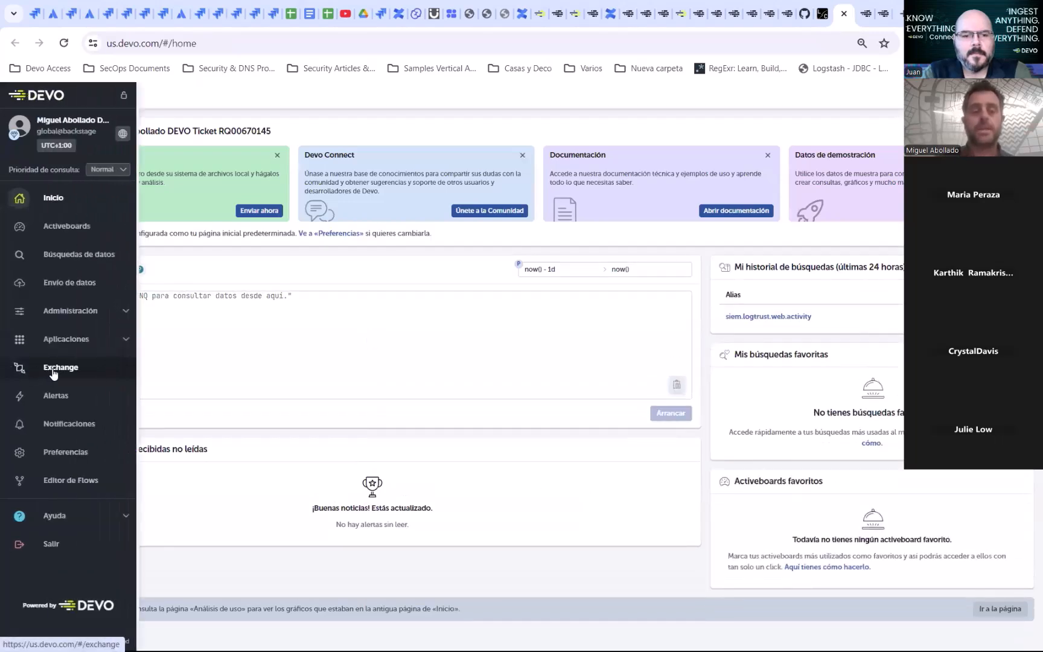
left_click(54, 369)
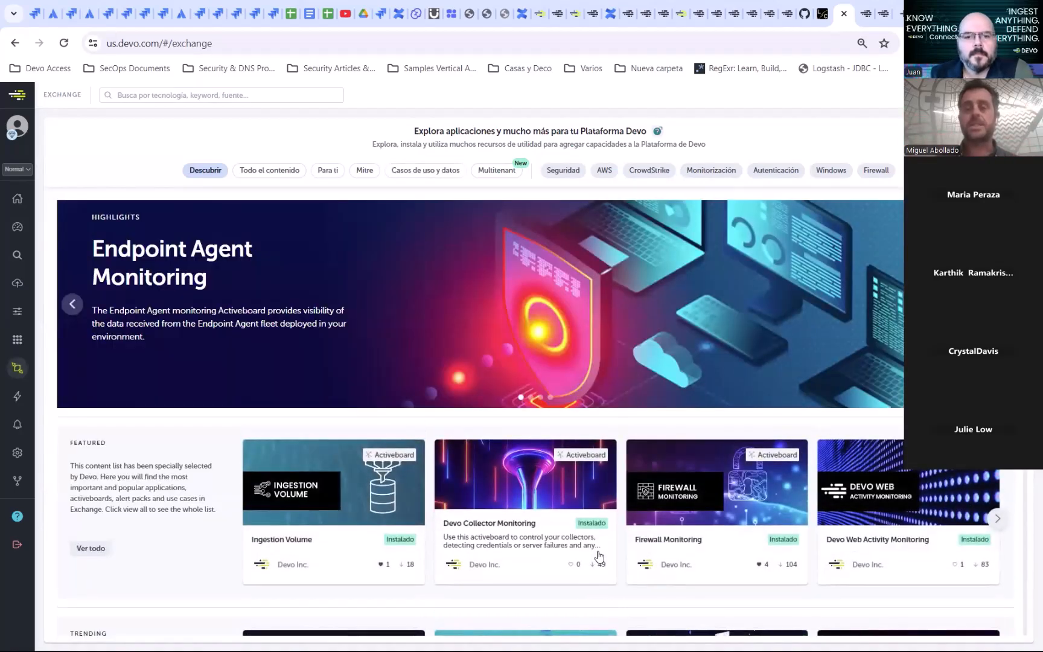
Step: Open the siem.logtrust.web.activity table in the data search and inspect the distinct values of its client field
mouse_move(24, 255)
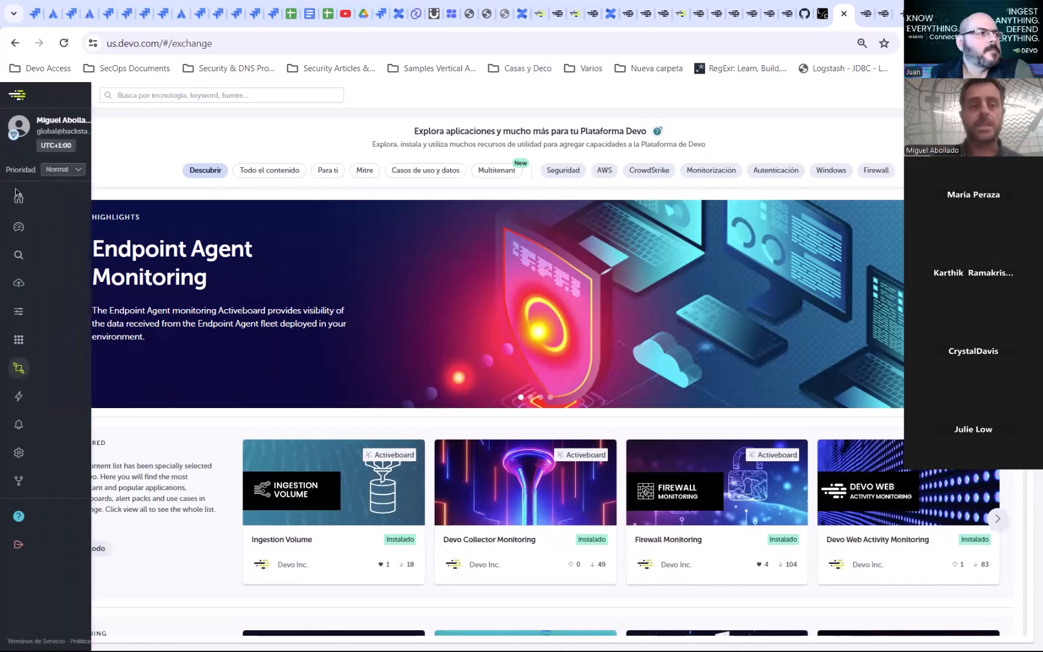
left_click(55, 258)
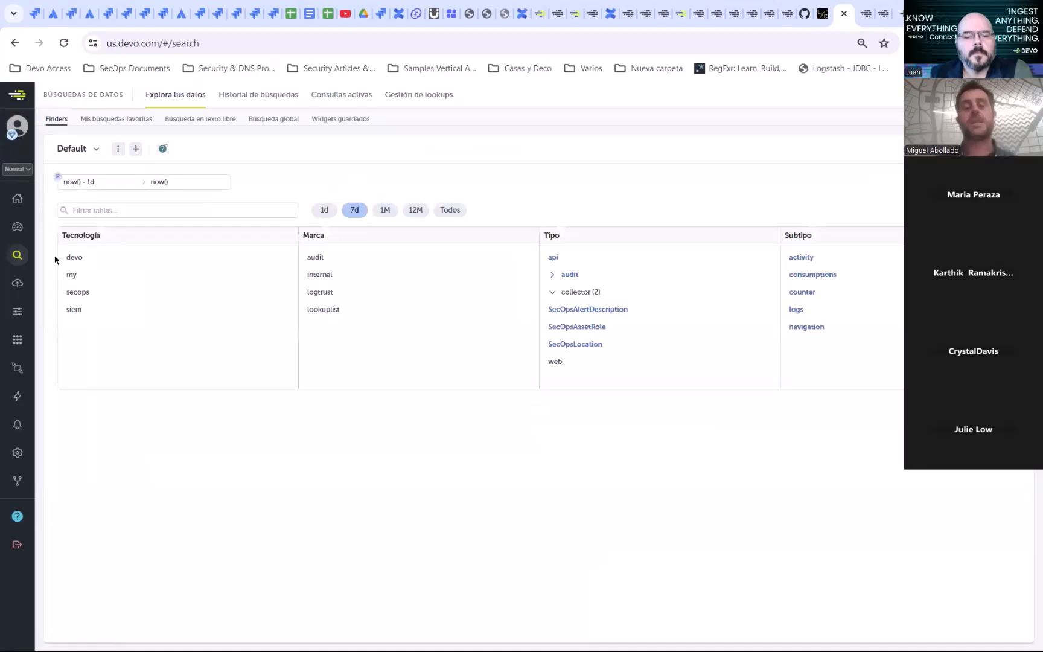
left_click(122, 311)
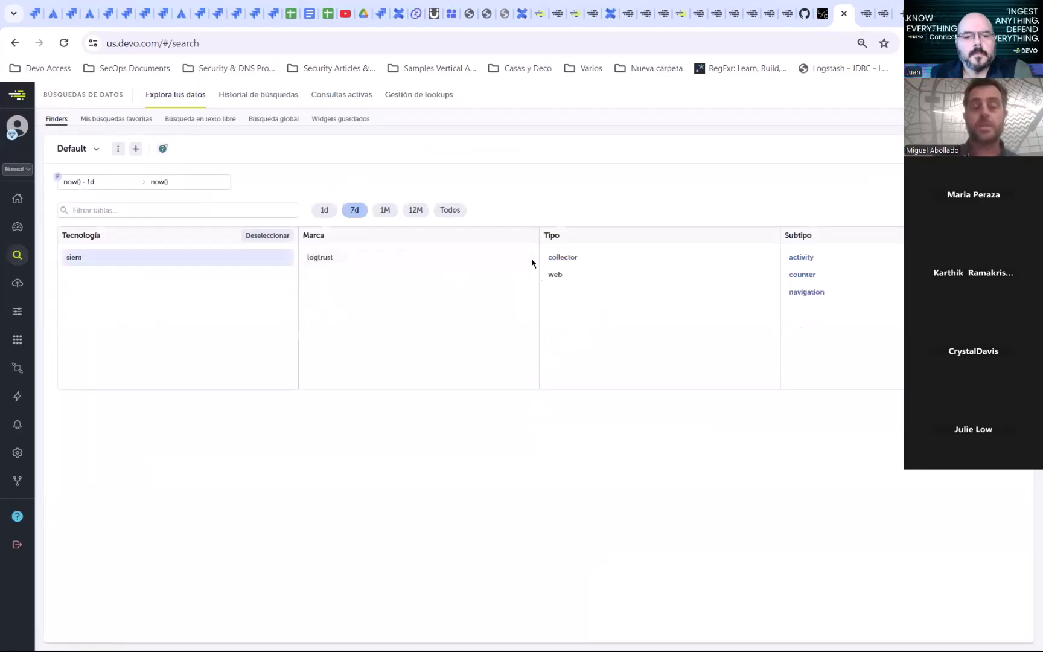
left_click(557, 276)
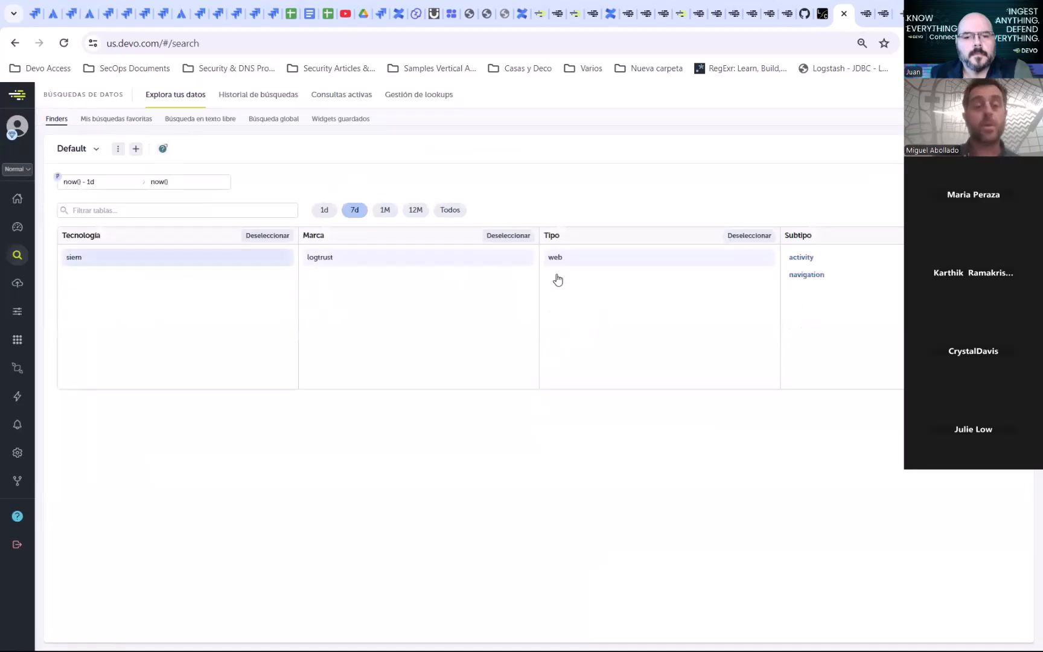
left_click(819, 258)
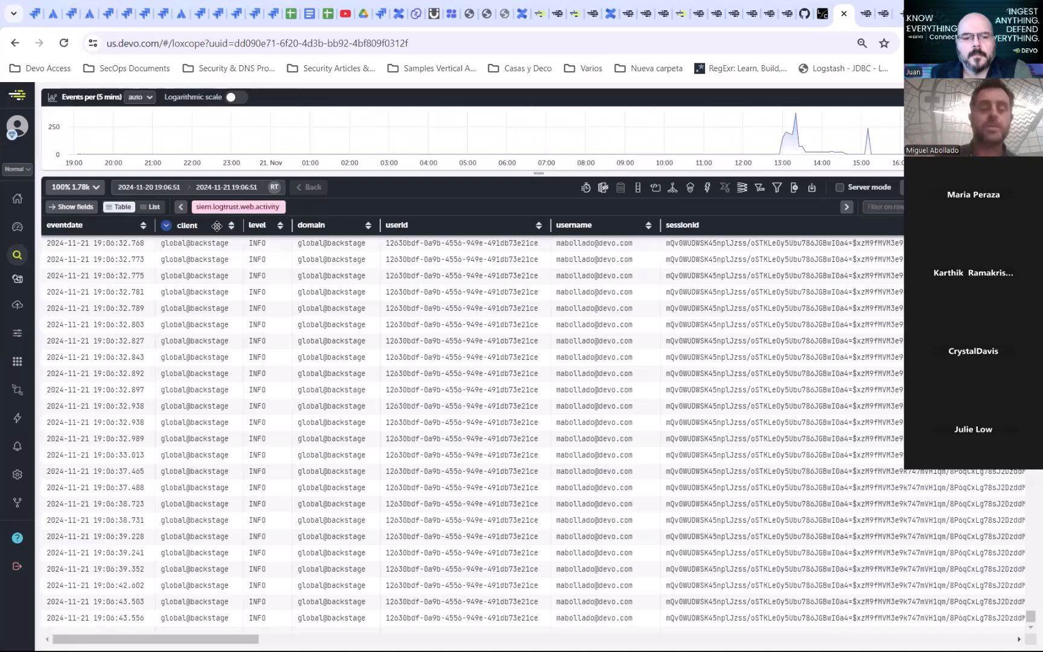
left_click(166, 226)
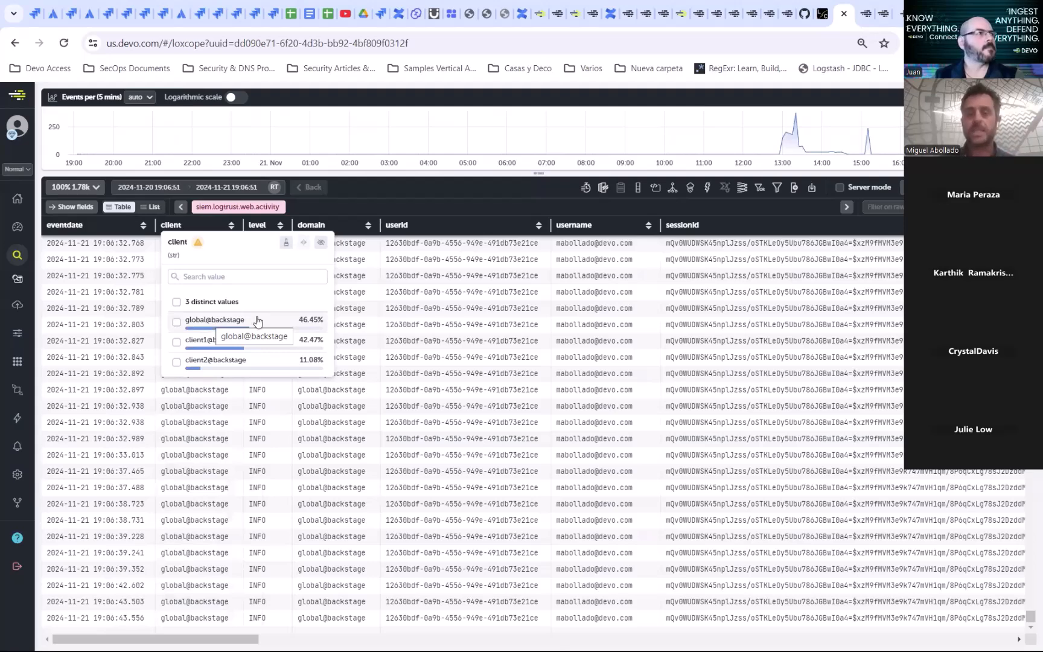
left_click(499, 191)
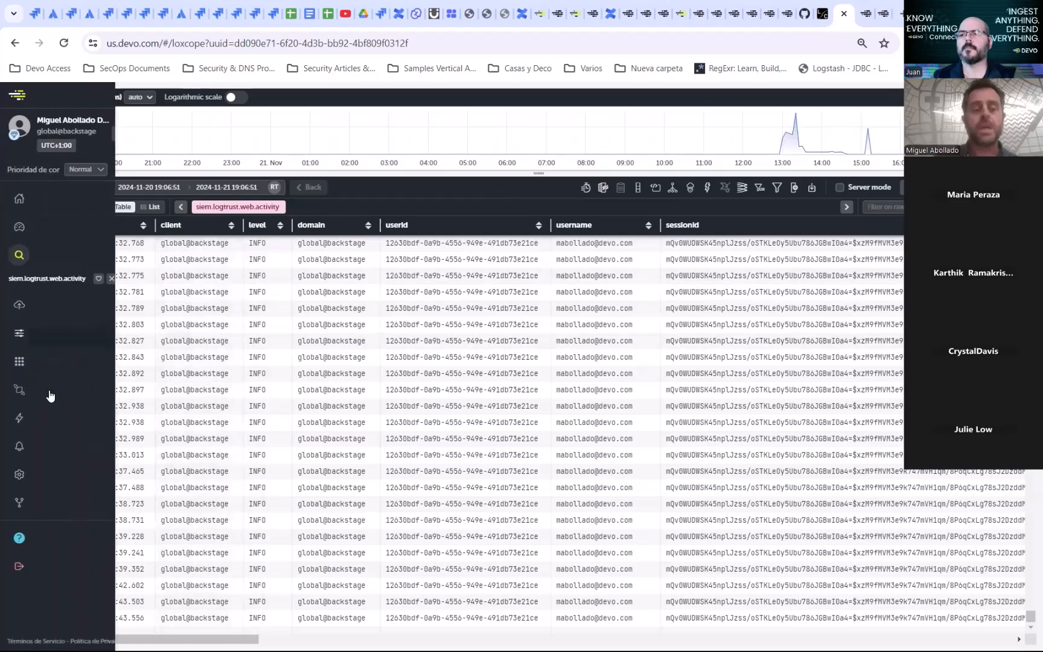
Step: Open Exchange's multitenant content and browse its applications, alert packs and activeboards
left_click(52, 393)
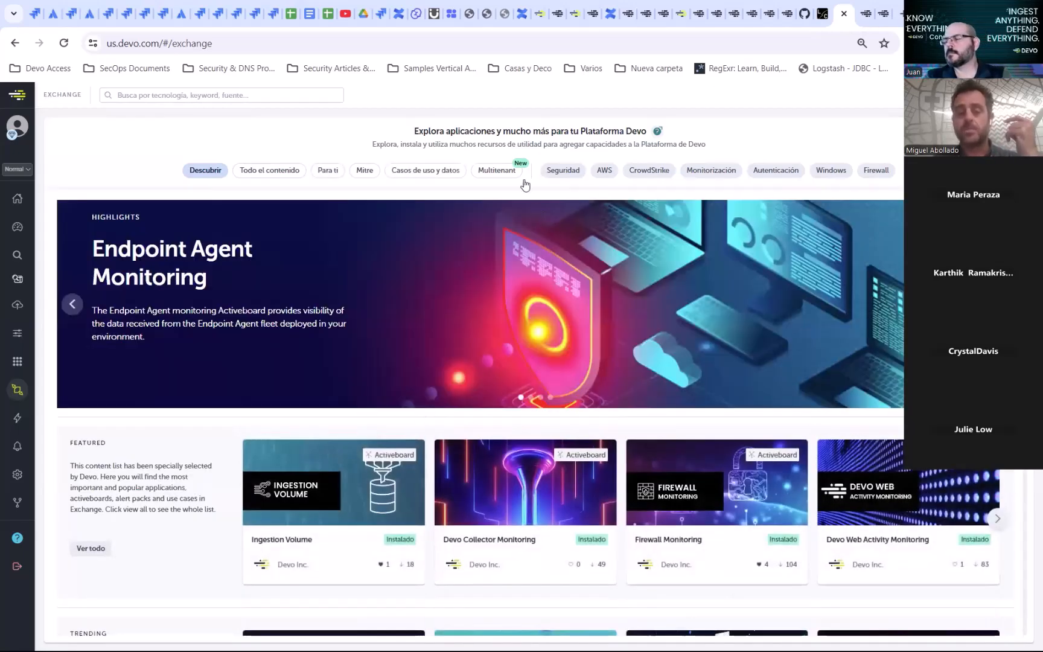
left_click(507, 171)
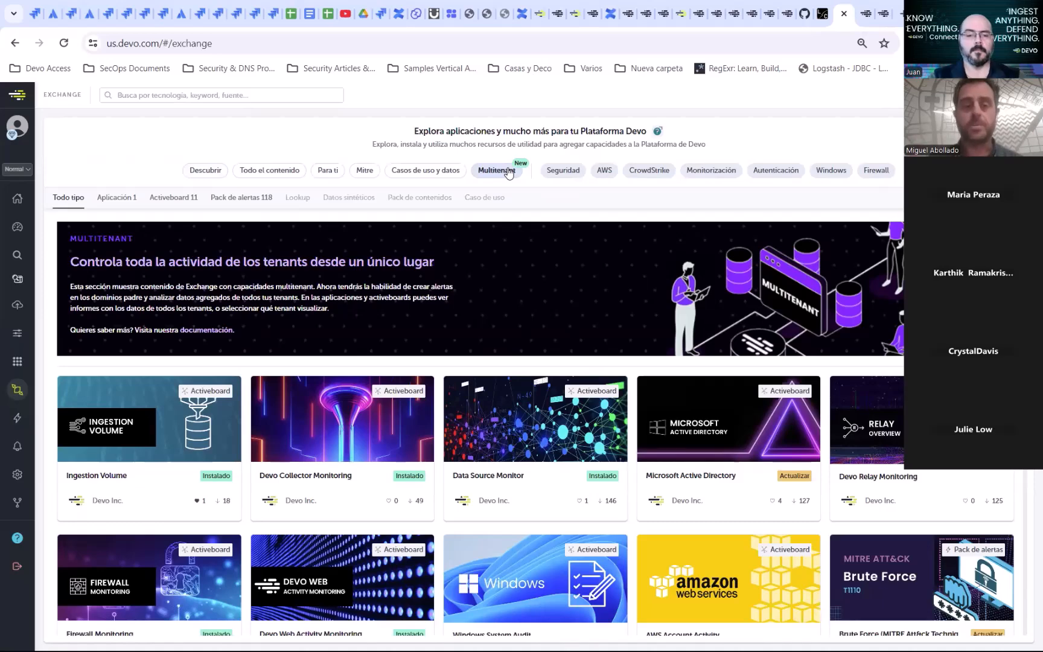
left_click(119, 198)
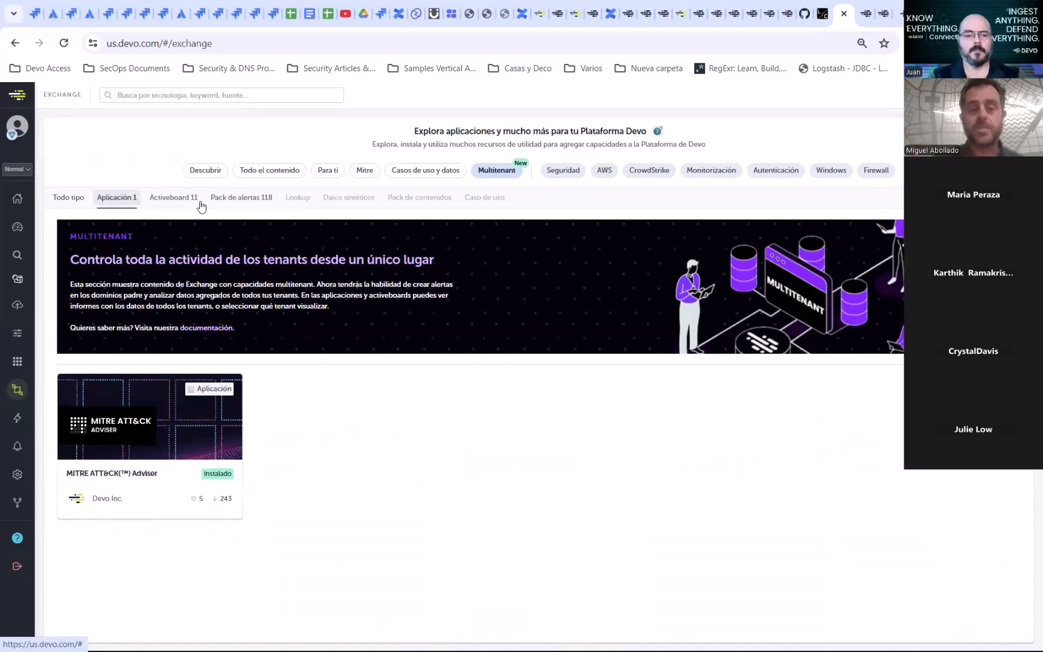
left_click(248, 201)
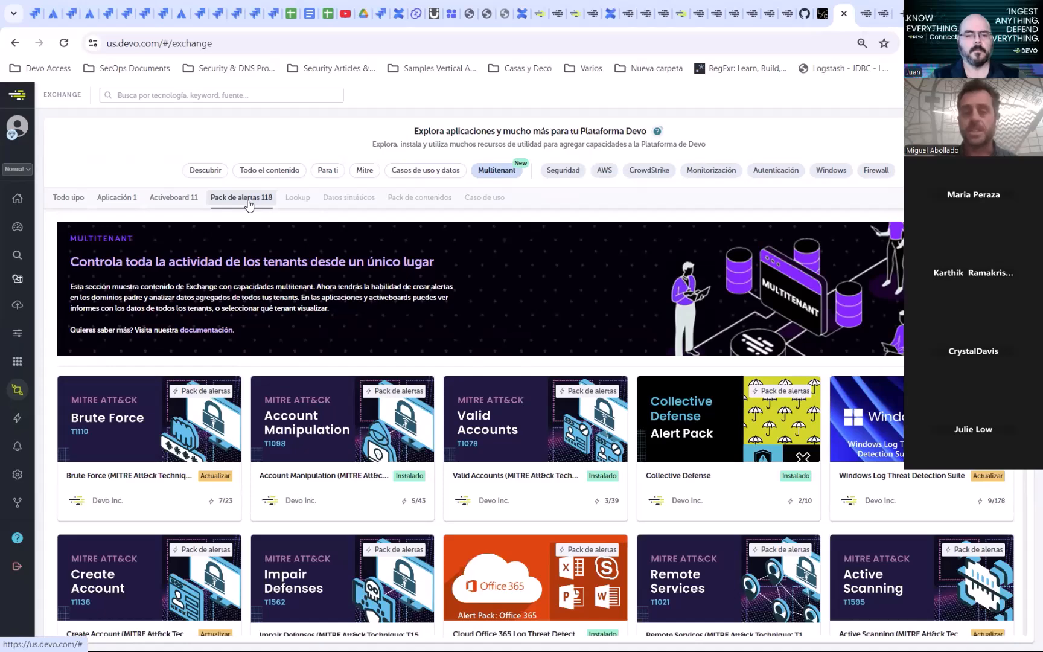
left_click(184, 199)
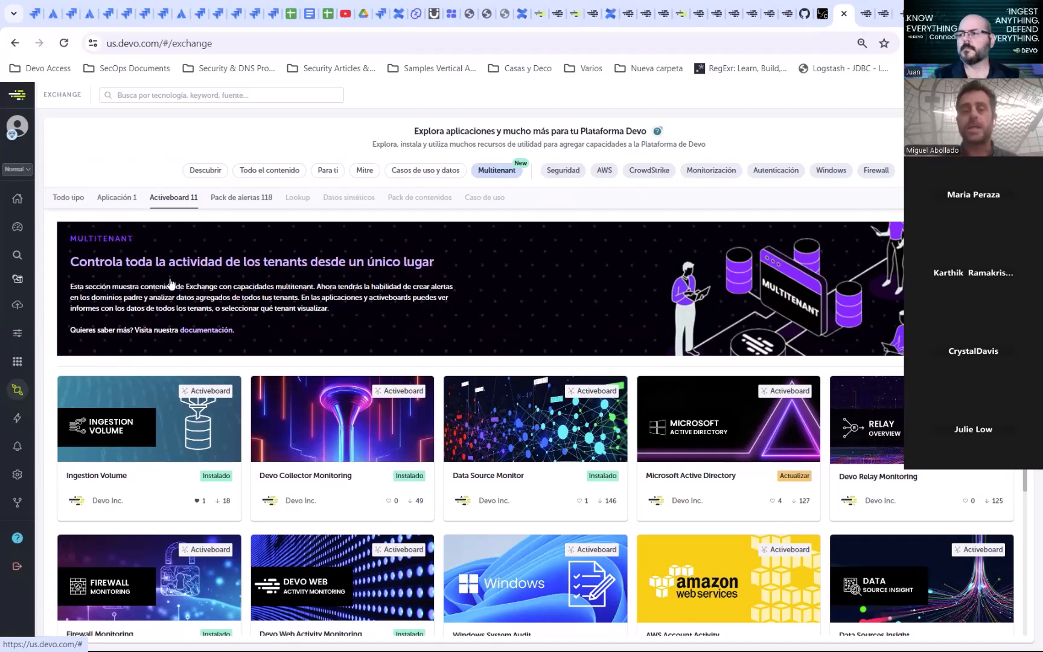
scroll(386, 411, "down", 3)
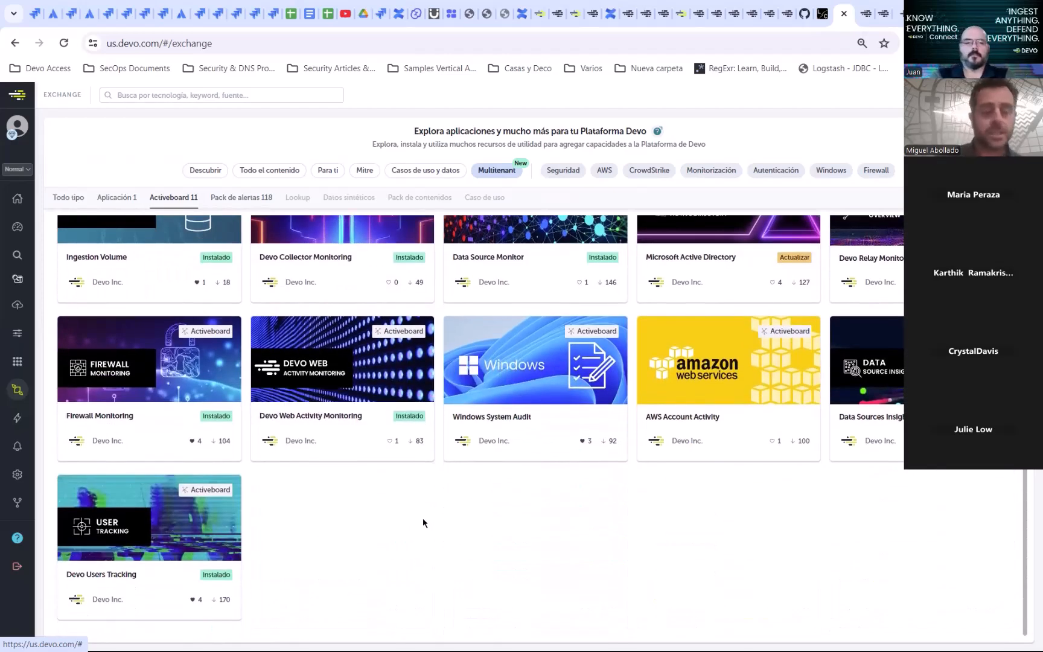
Step: View the details of the multitenant Devo Users Tracking content and open its activeboard
left_click(166, 524)
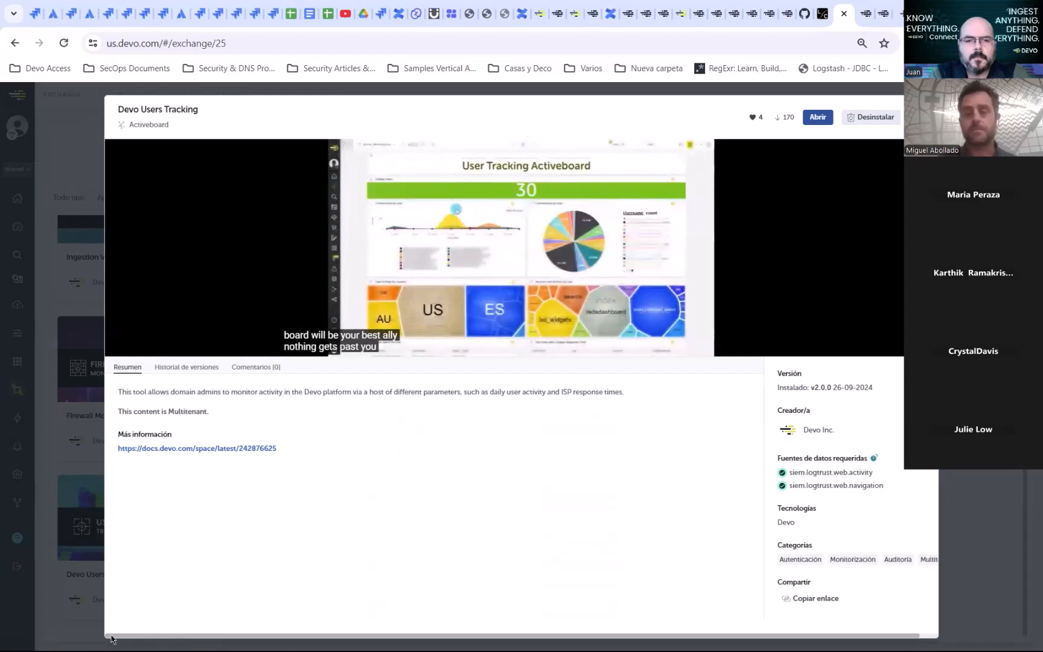
mouse_move(325, 301)
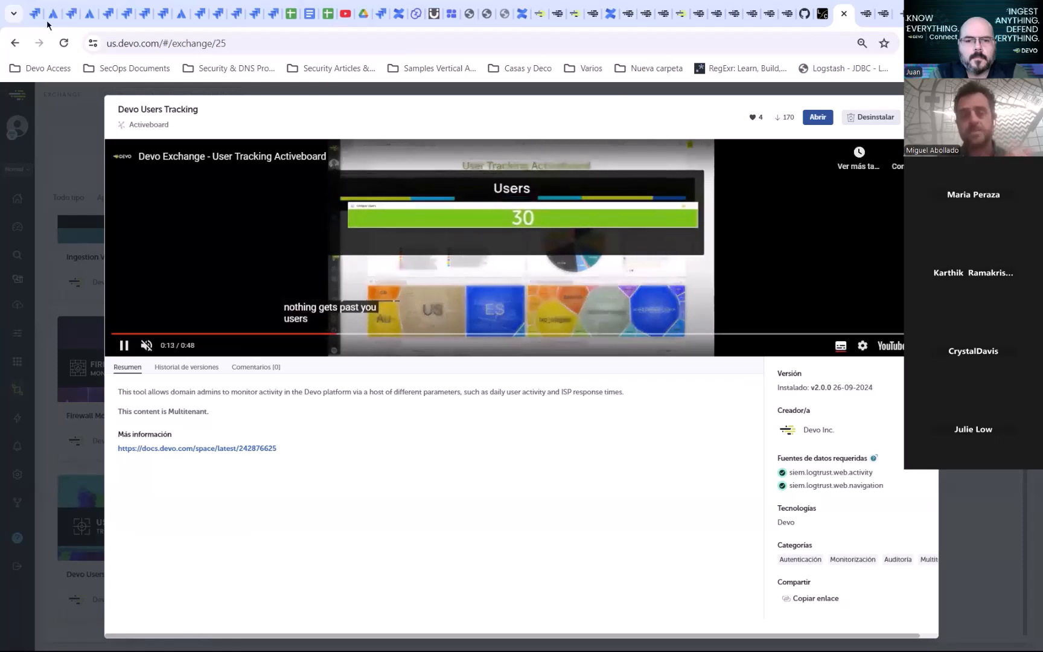
left_click(816, 118)
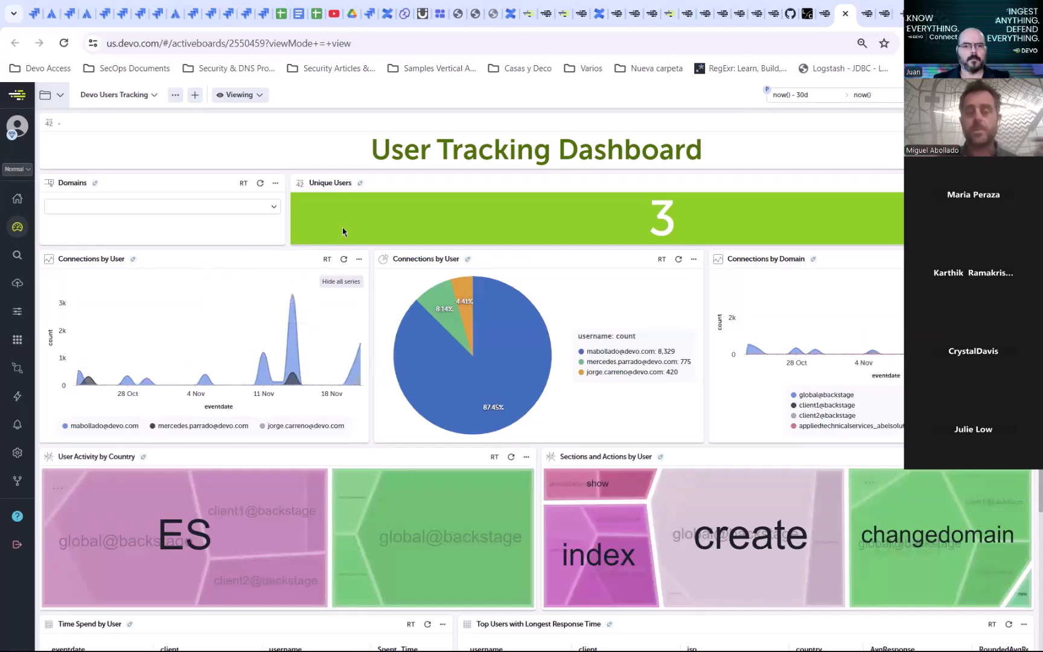
Step: Filter the Devo Users Tracking activeboard to the client1@backstage domain, review its widgets, and clear the domain filter
left_click(204, 206)
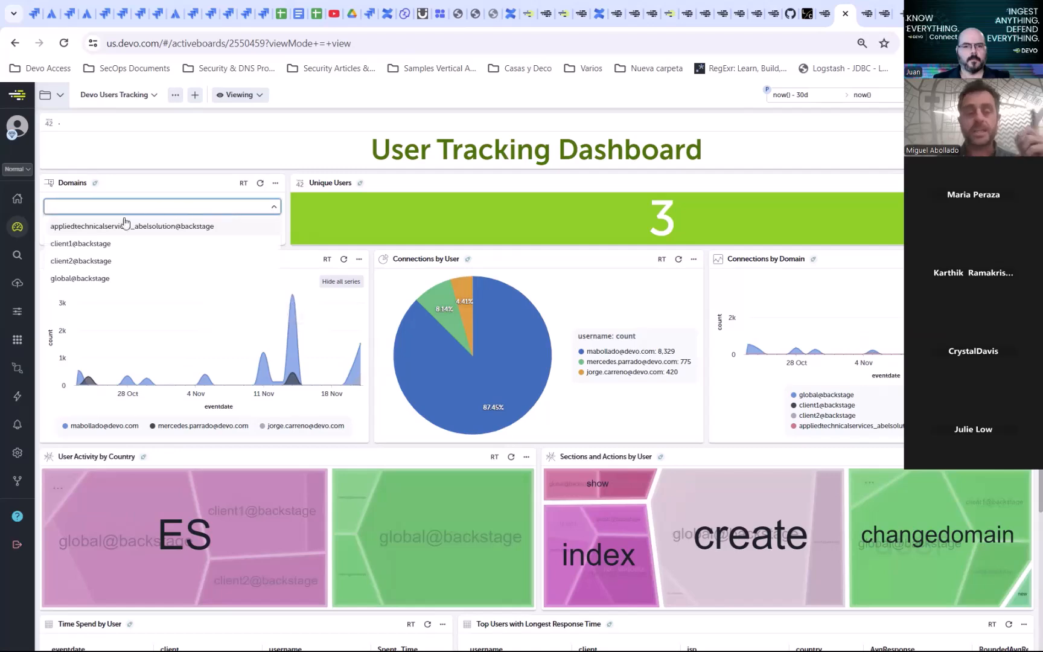
left_click(114, 244)
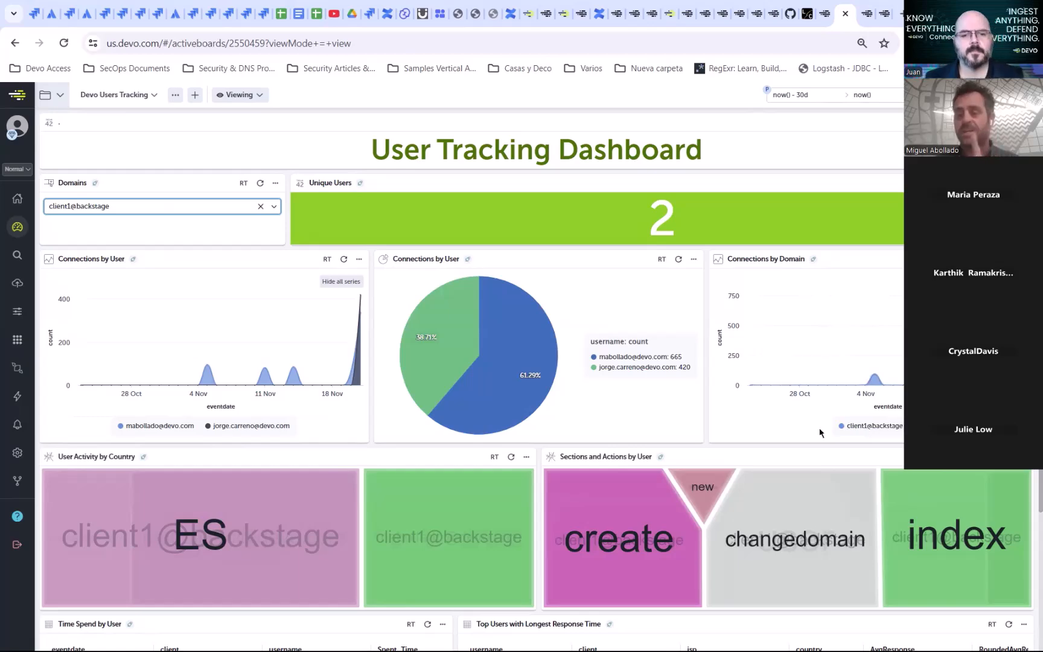
scroll(604, 483, "down", 3)
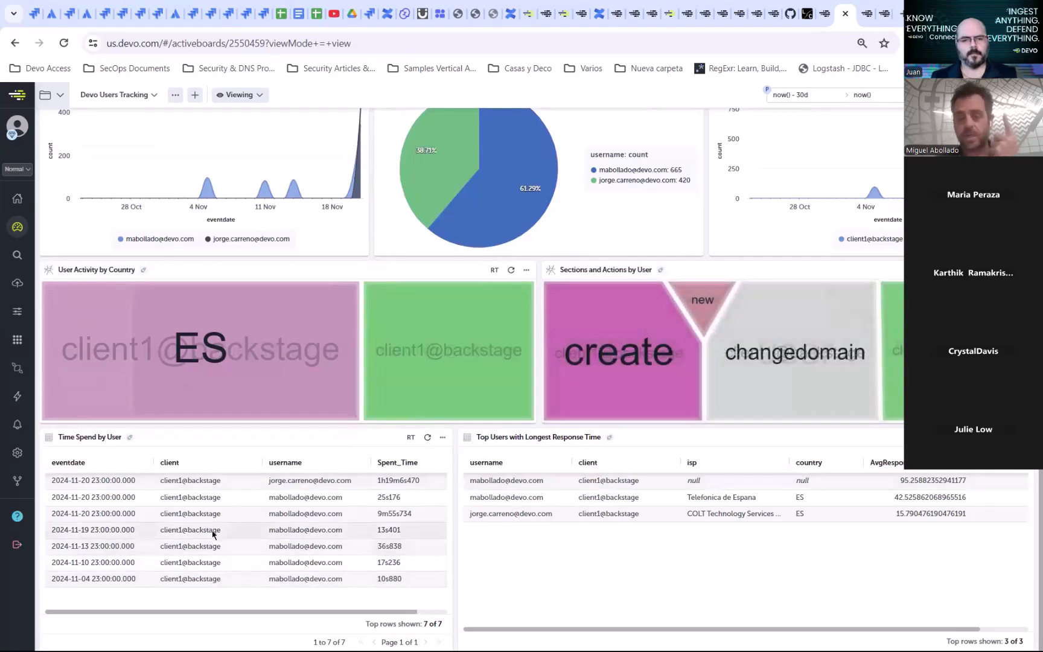
scroll(561, 530, "up", 3)
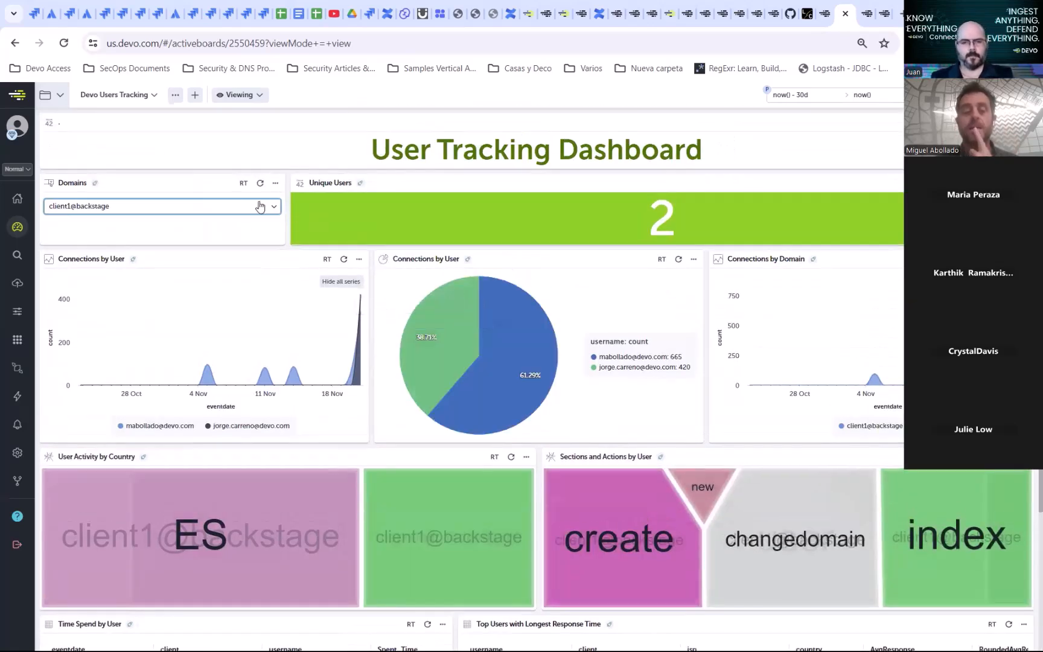
left_click(260, 207)
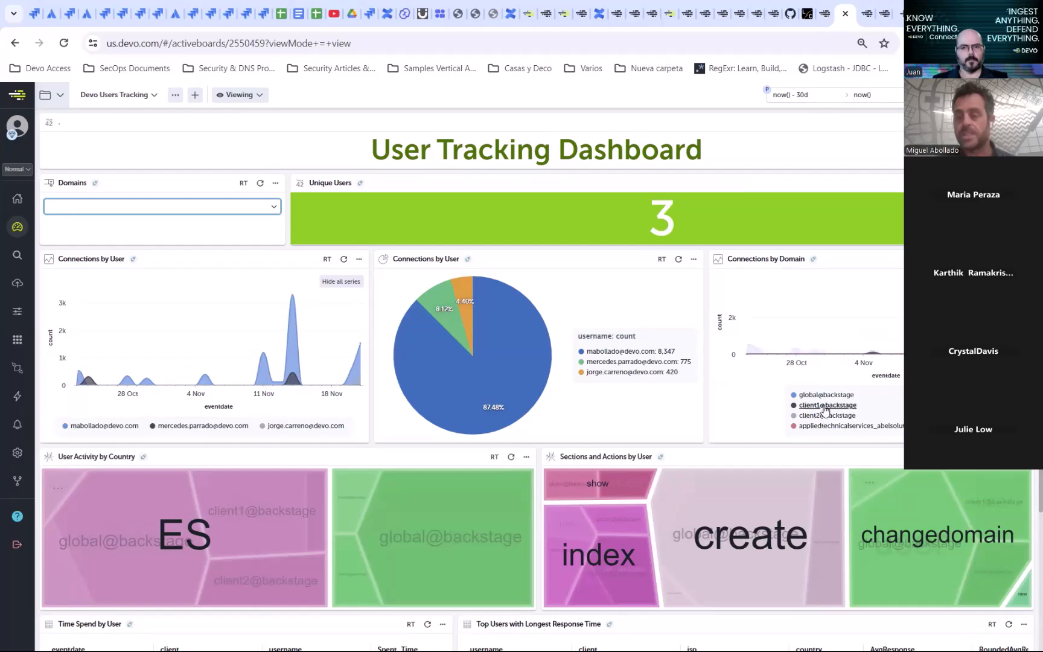
Step: Move the client key ahead of action in the Sections and Actions by User widget and close its settings
scroll(826, 399, "down", 1)
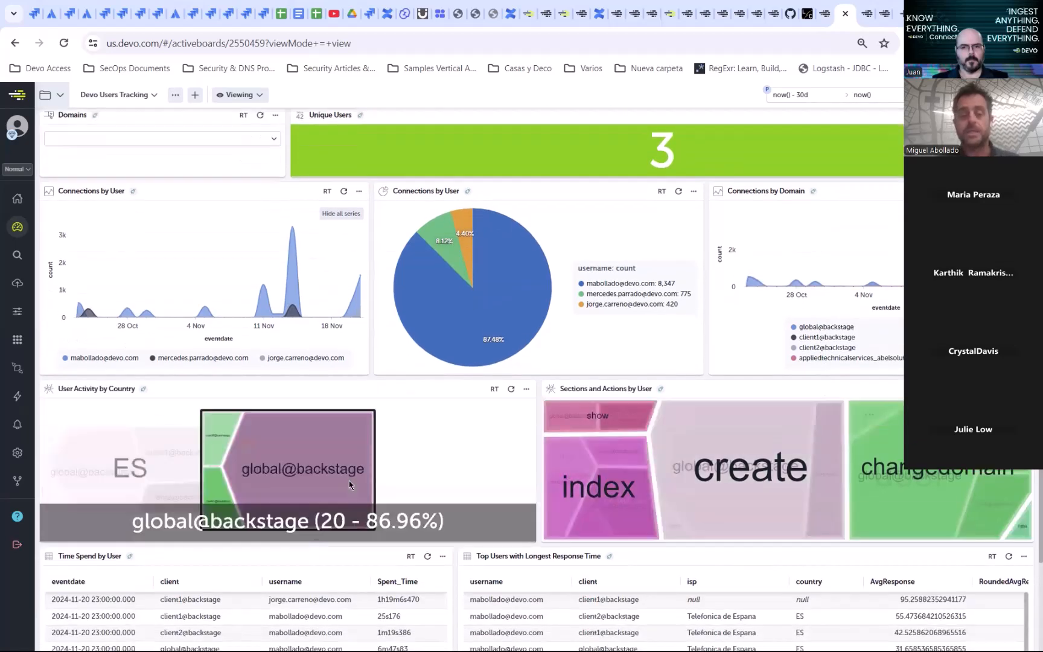
left_click(765, 391)
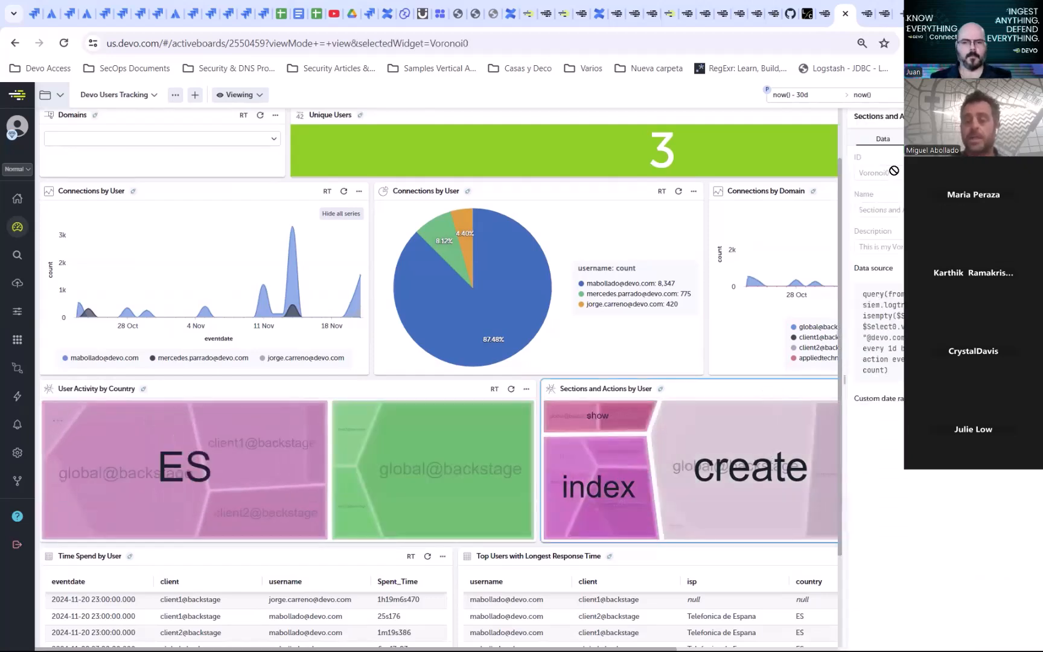
left_click(940, 138)
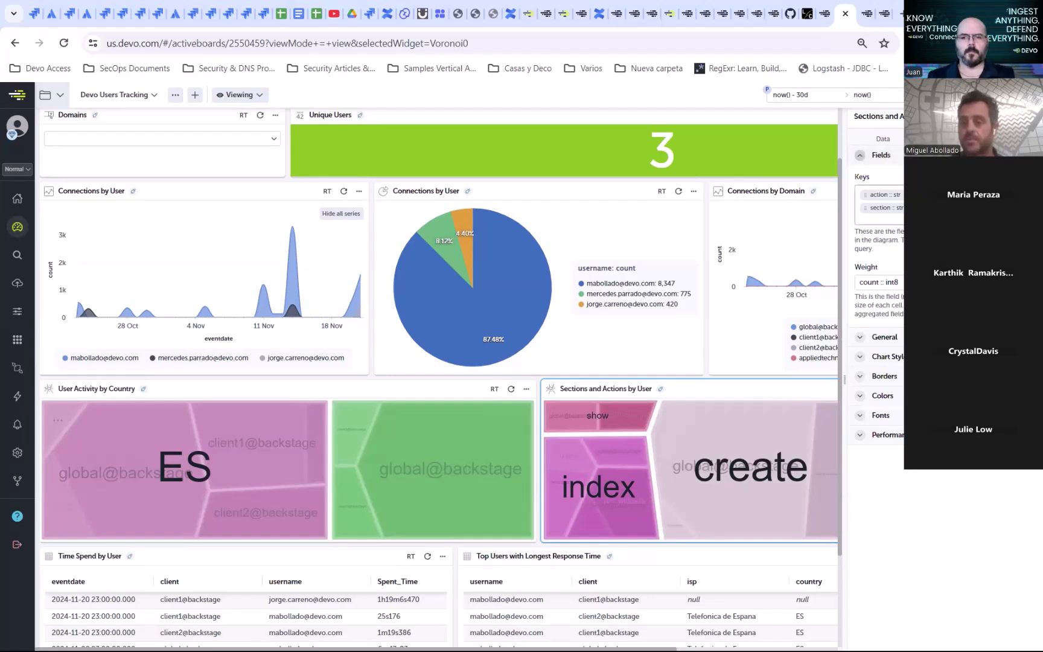
left_click_drag(936, 194, 890, 193)
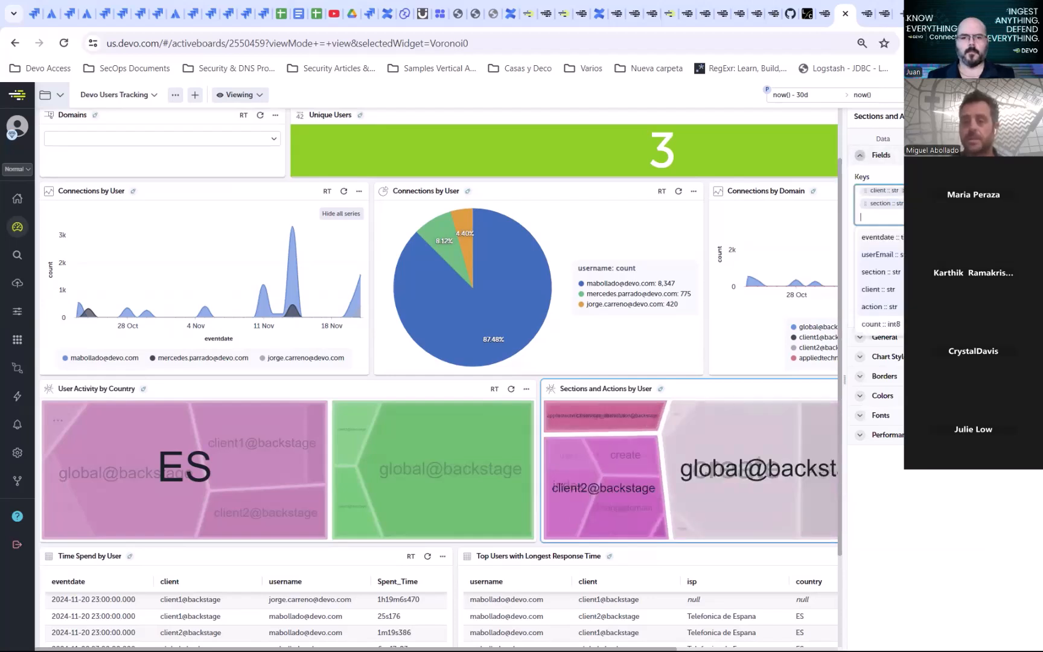
left_click(1026, 116)
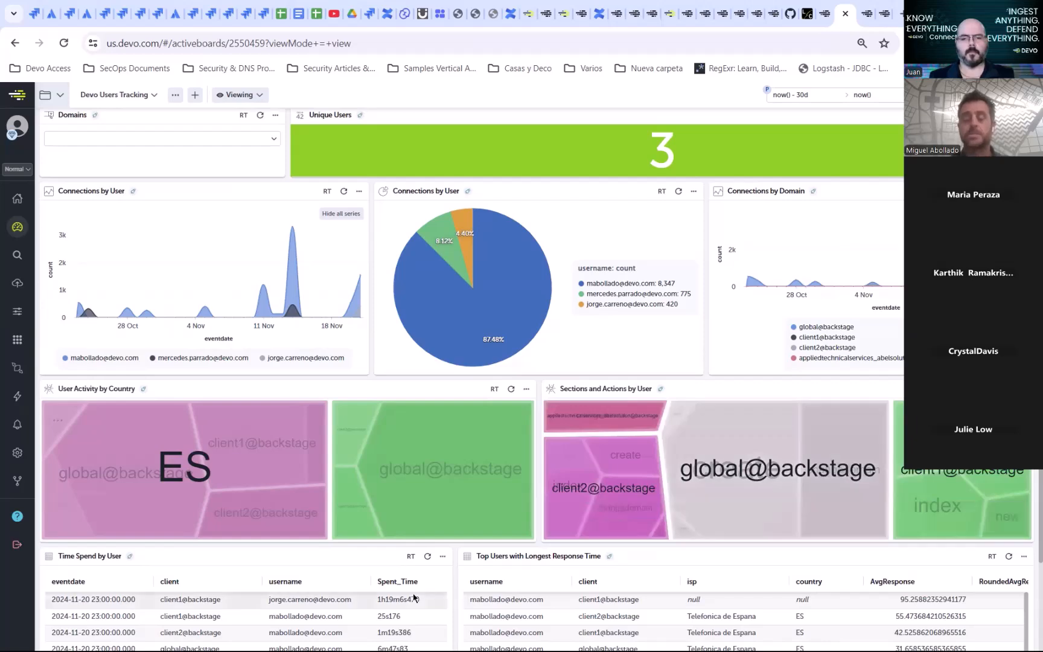
Step: Review the Time Spend by User and Top Users with Longest Response Time tables
scroll(418, 597, "down", 2)
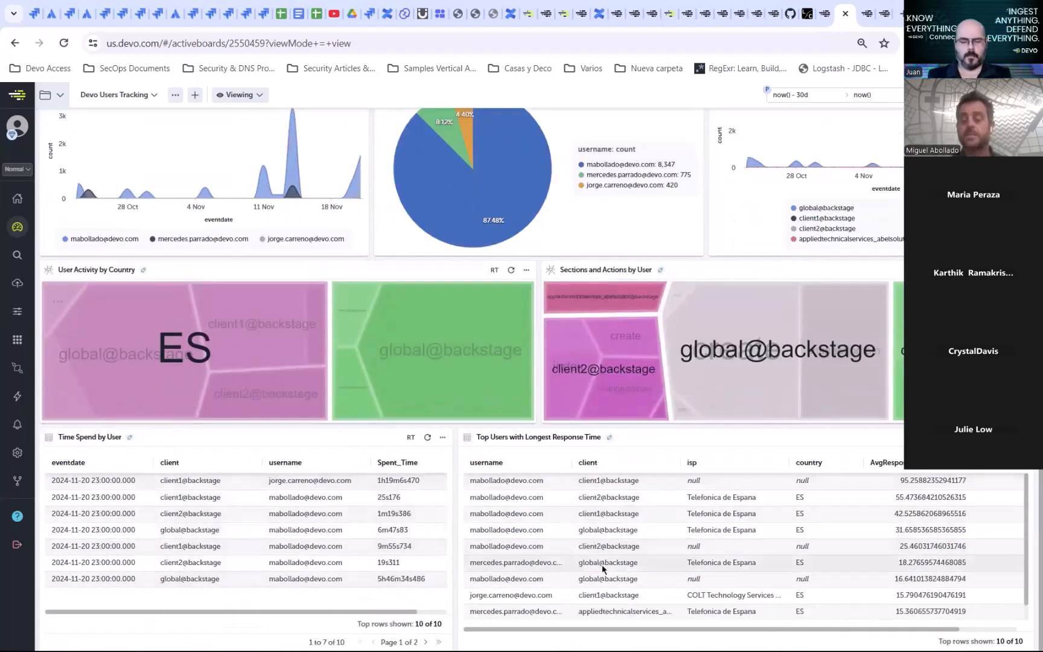
scroll(603, 568, "down", 1)
scroll(608, 516, "up", 1)
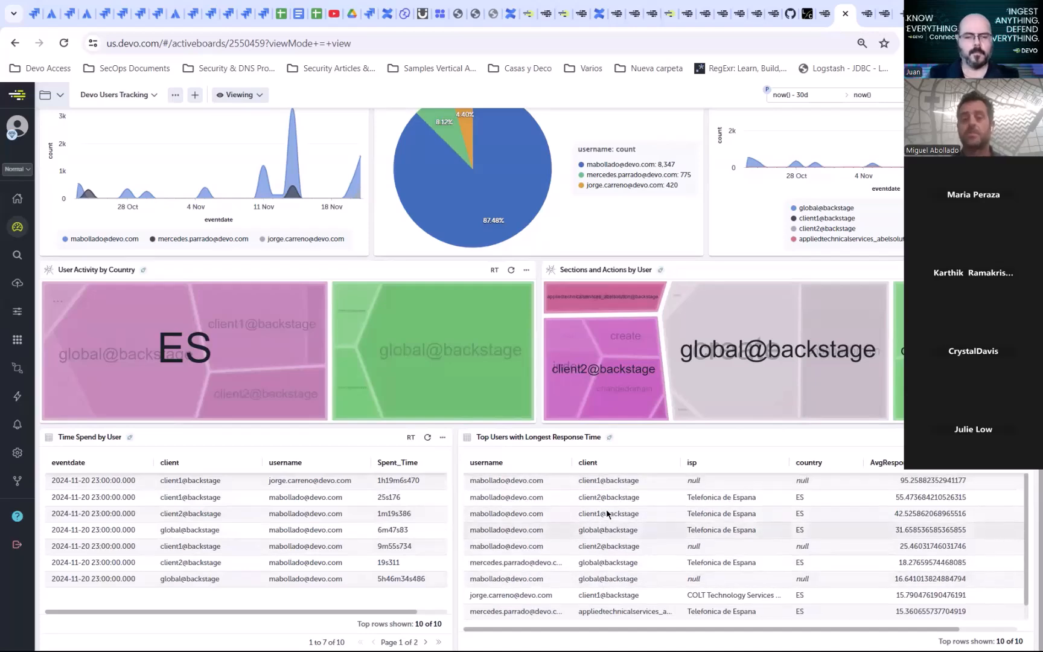
Step: Return to Exchange, close the Devo Users Tracking details and browse the multitenant activeboards
left_click(828, 22)
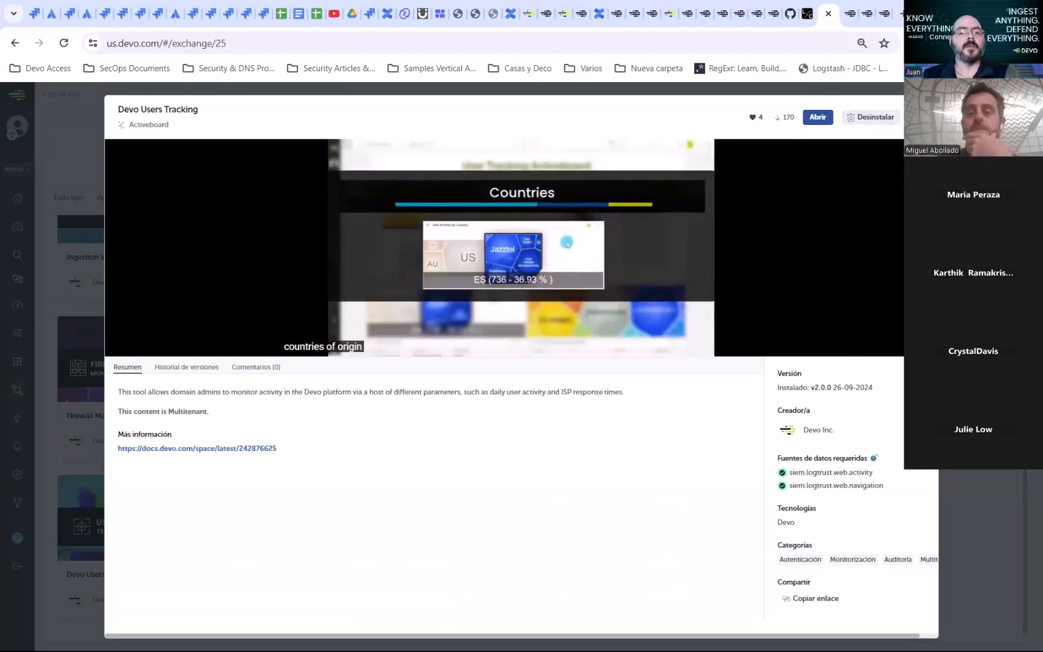
key("Escape")
scroll(574, 514, "up", 4)
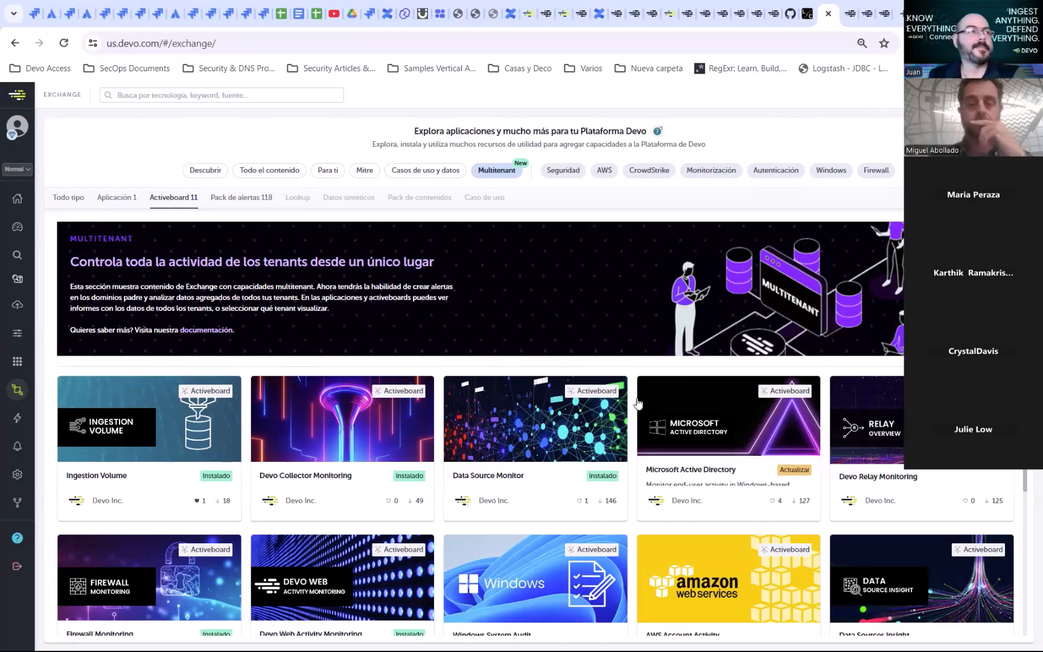
scroll(520, 215, "down", 1)
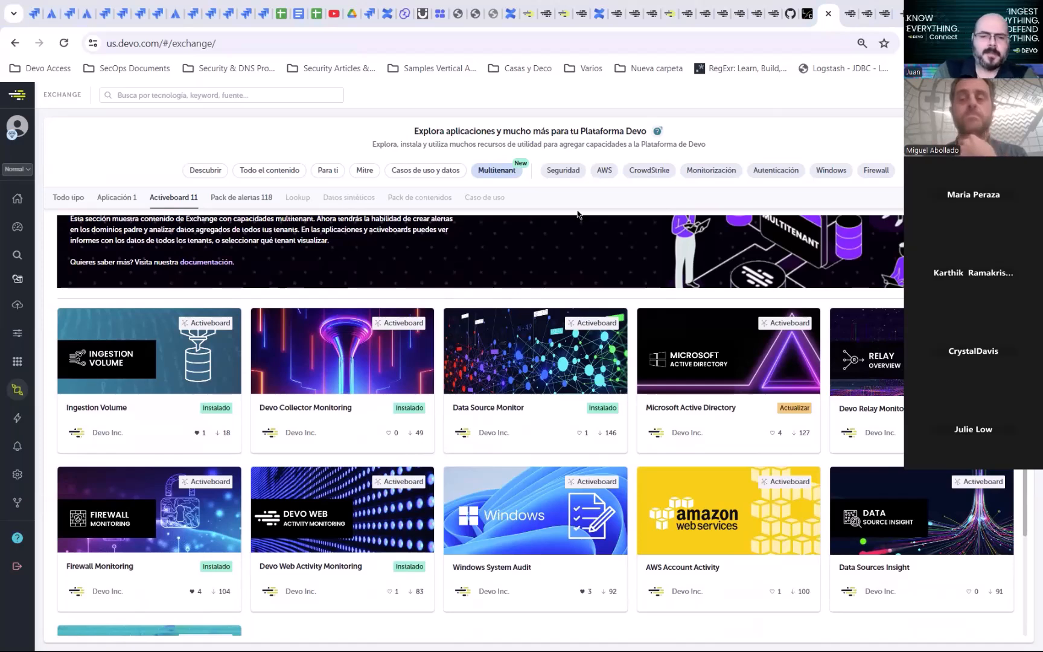
Step: Switch the Devo Users Tracking activeboard to editing mode and show the Connections by User line chart's options
left_click(848, 22)
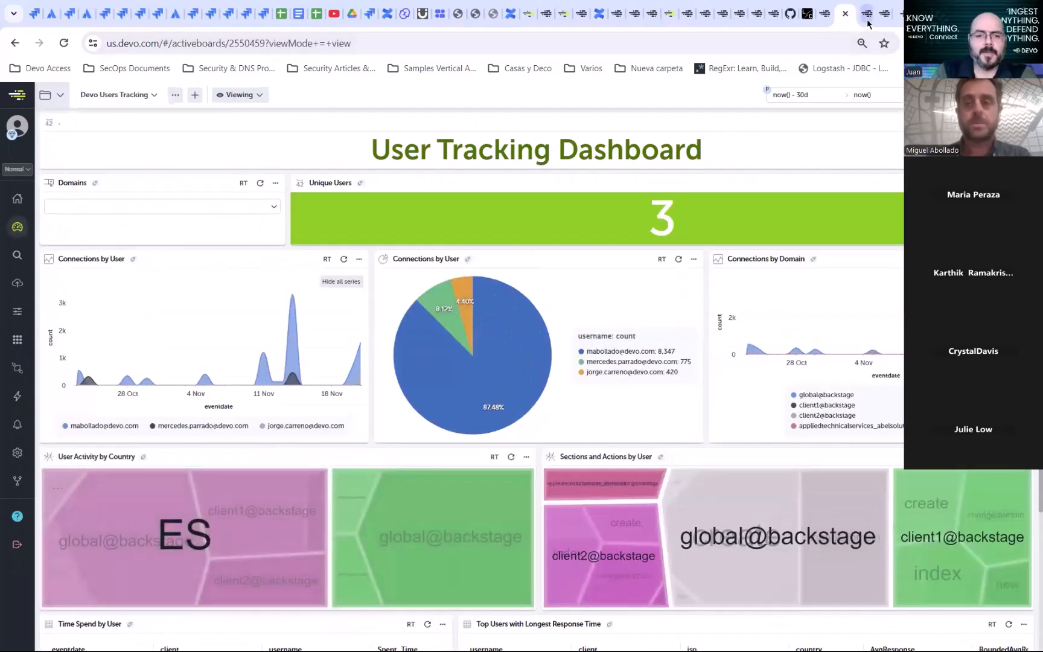
left_click(868, 13)
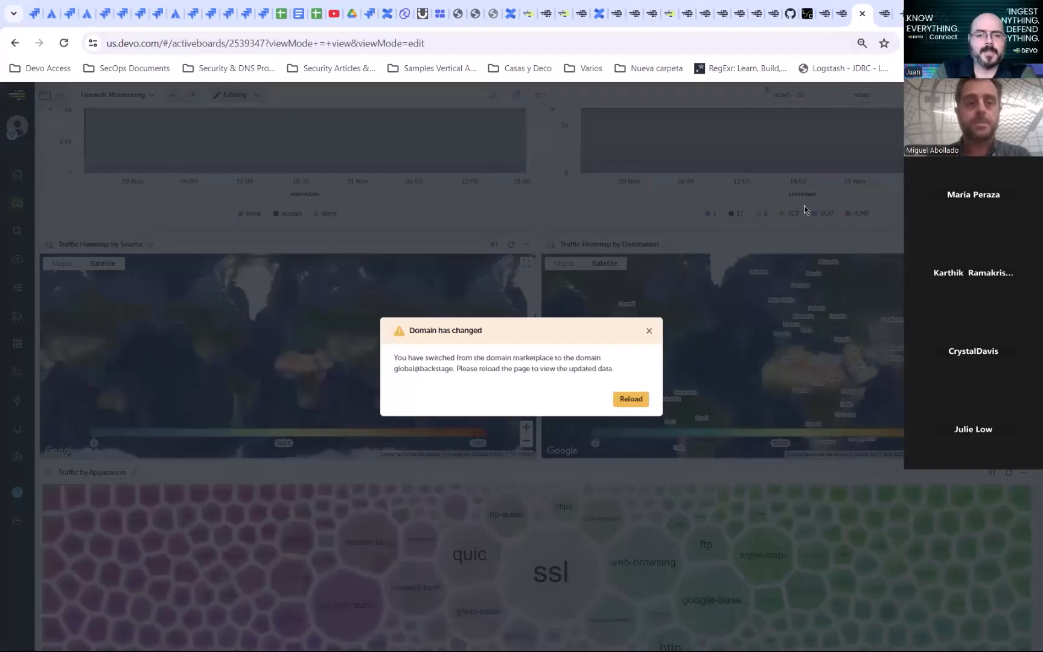
left_click(842, 17)
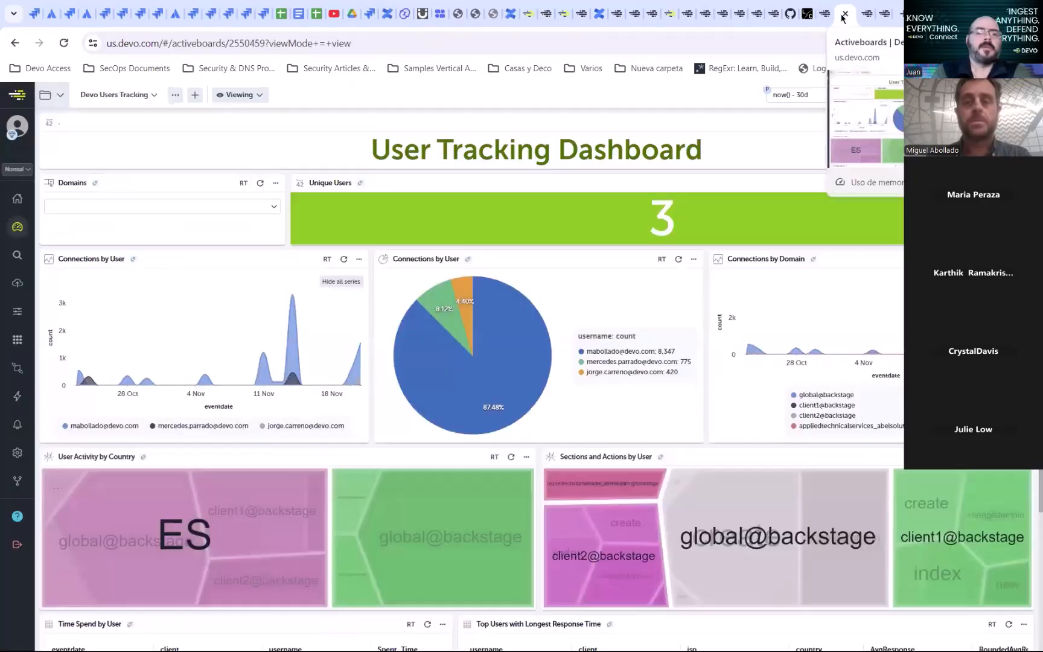
left_click(242, 96)
left_click(242, 116)
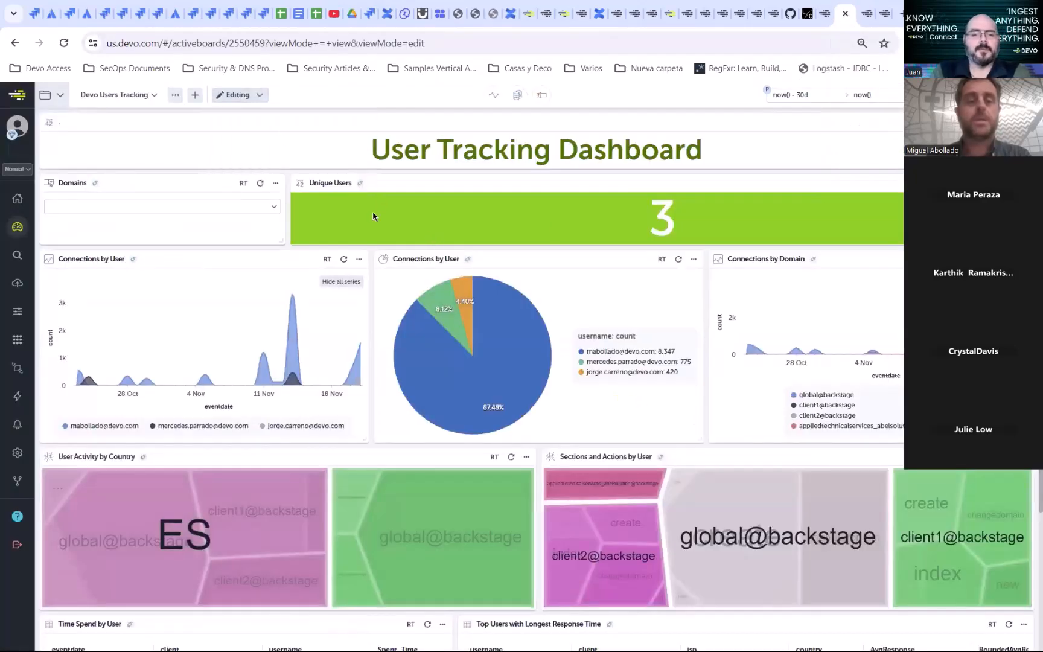
left_click(359, 261)
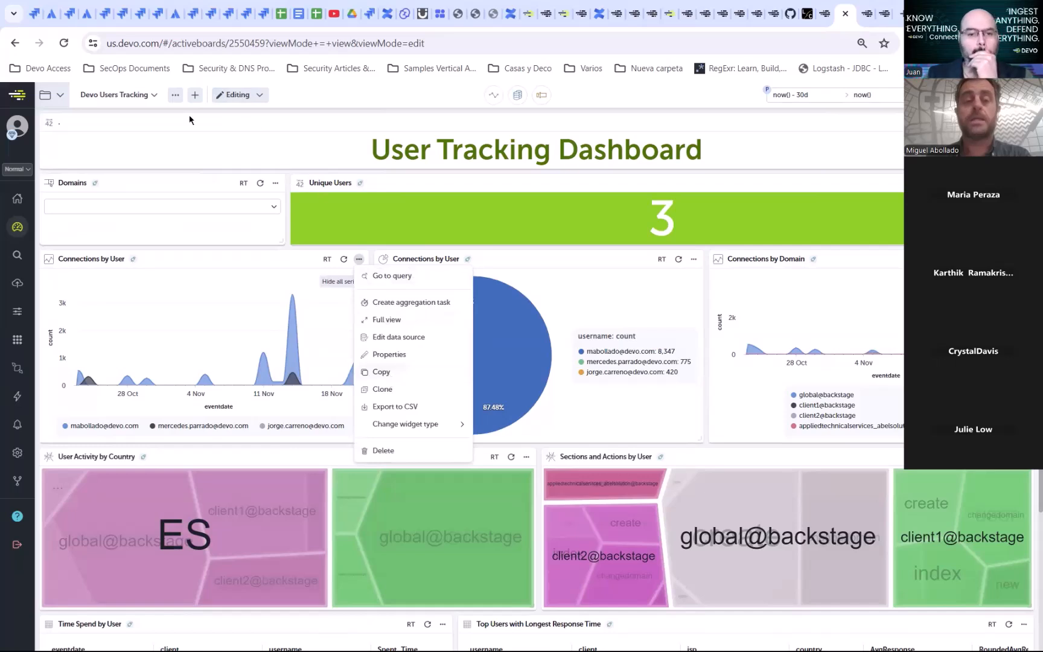
Step: Open the activeboard's raw configuration, select all of its code and close it
left_click(174, 100)
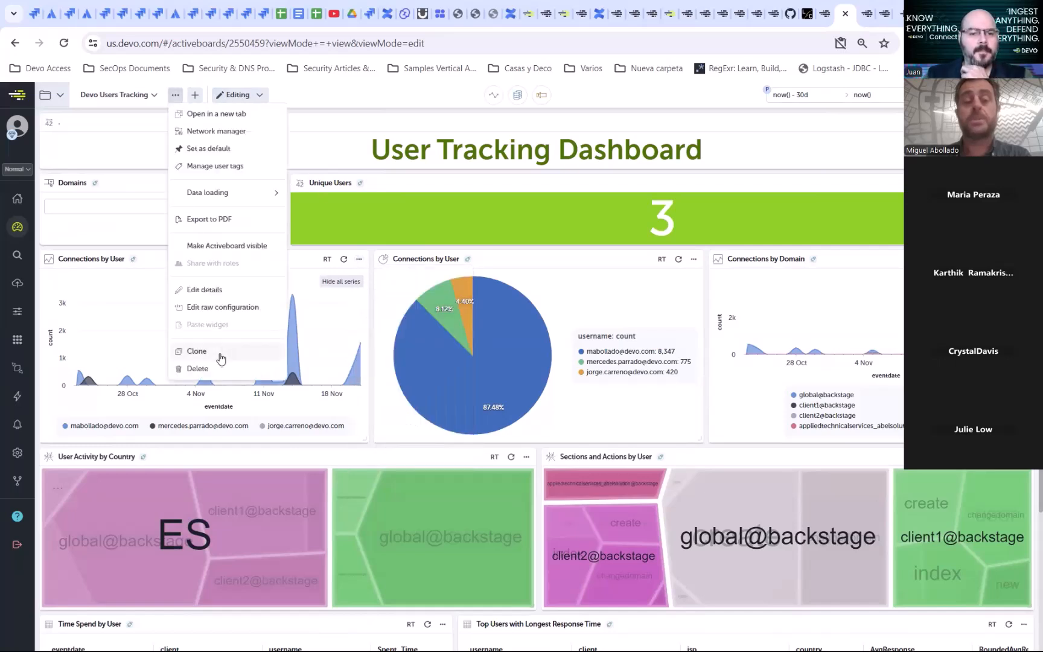
left_click(227, 310)
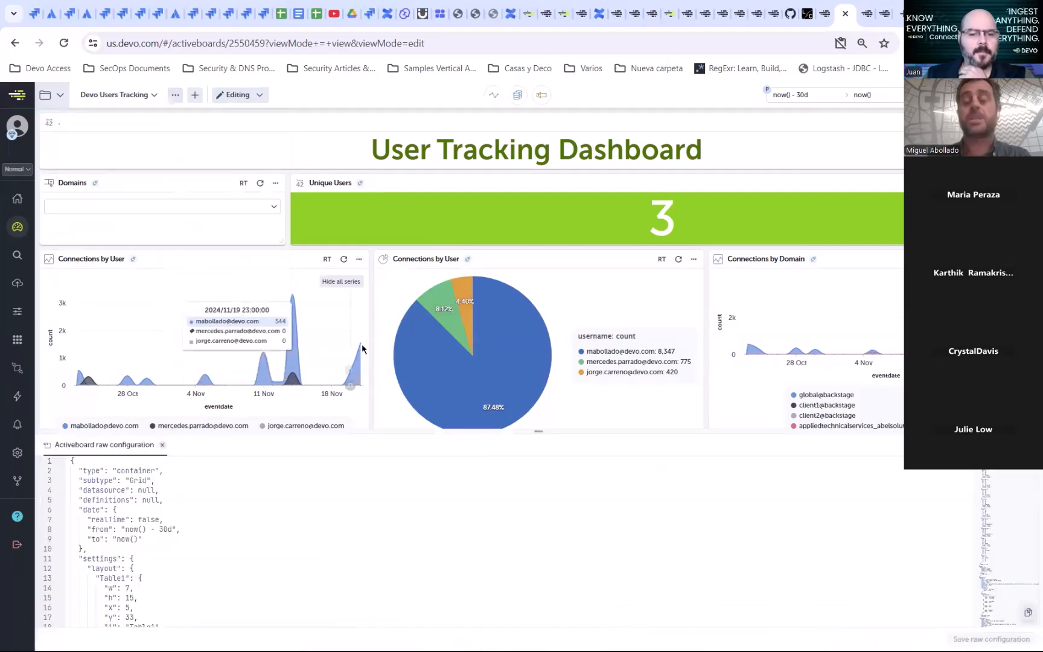
left_click(223, 480)
key("ctrl+a")
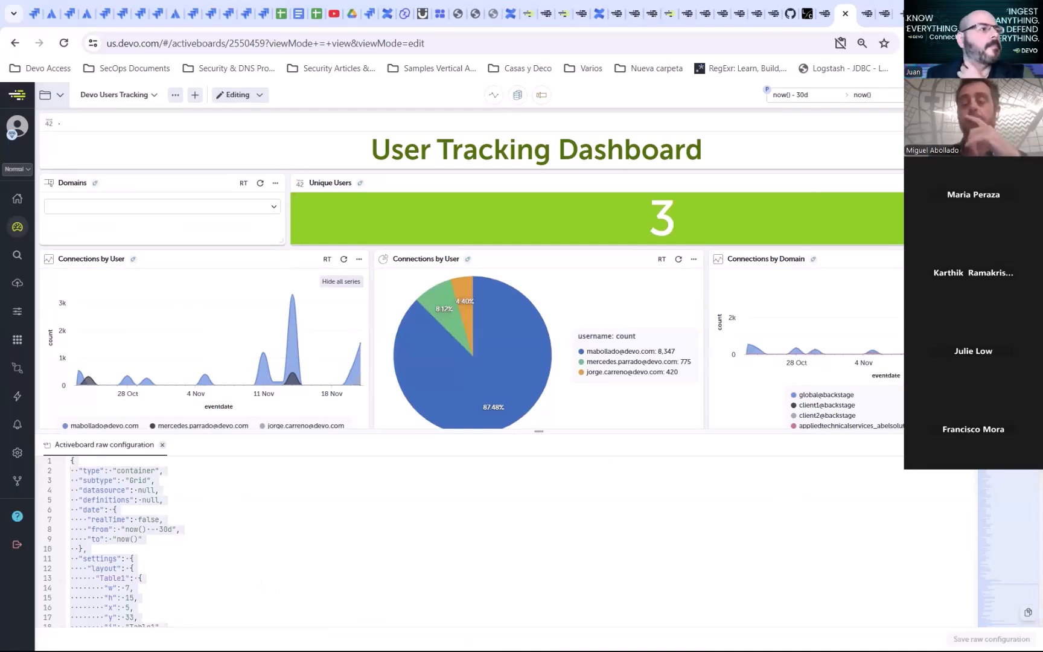
key("Escape")
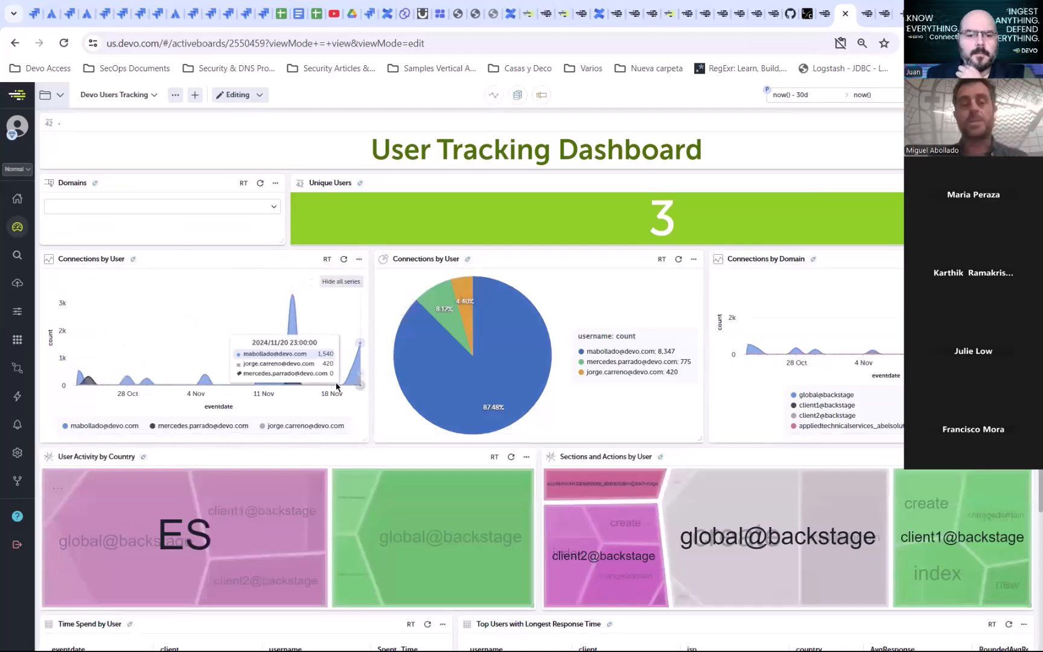
Step: View the Connections by User line chart's available actions and open its data settings
left_click(359, 259)
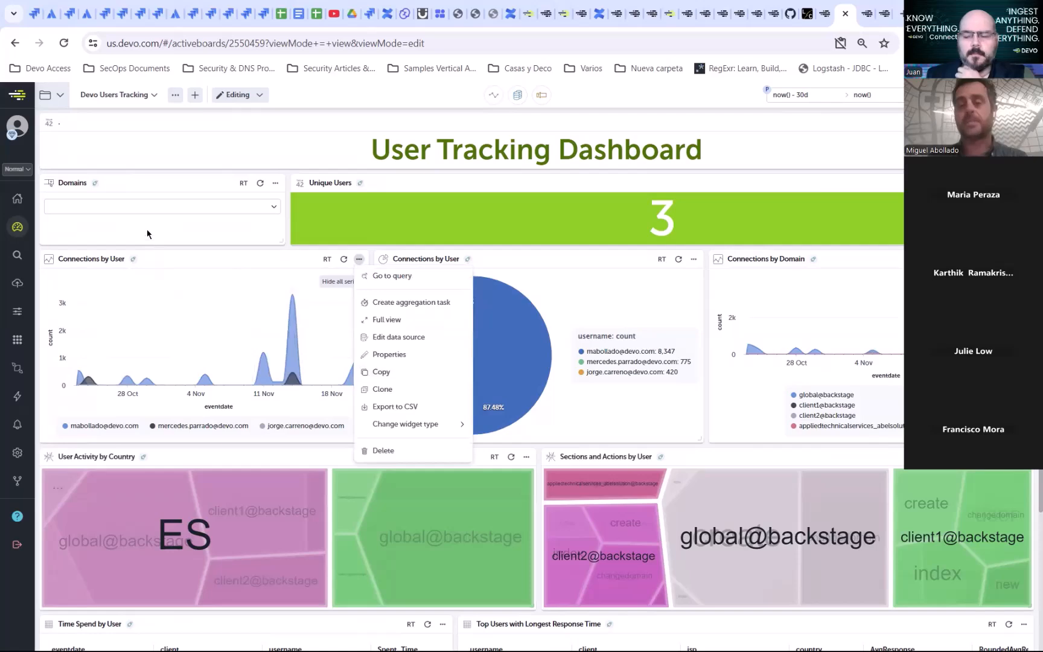
left_click(192, 259)
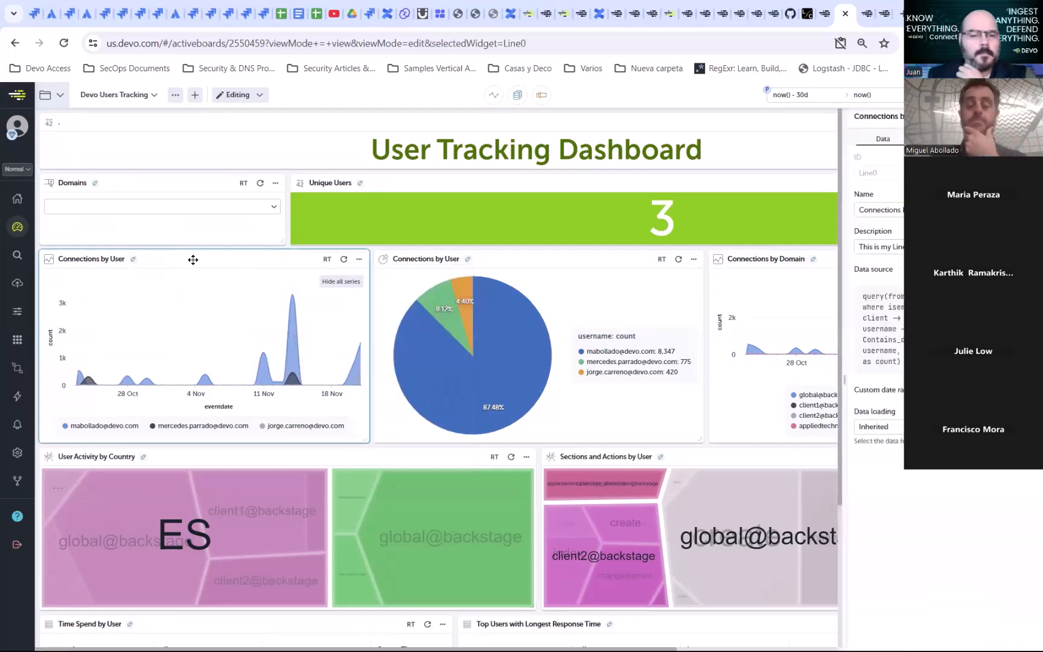
left_click(824, 22)
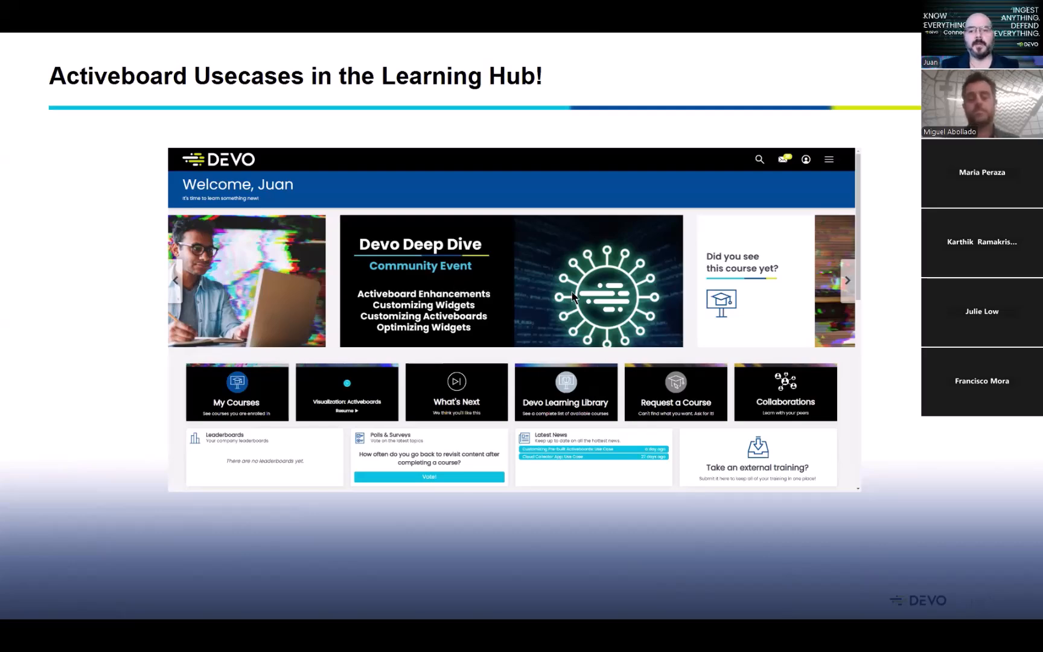
key("Right")
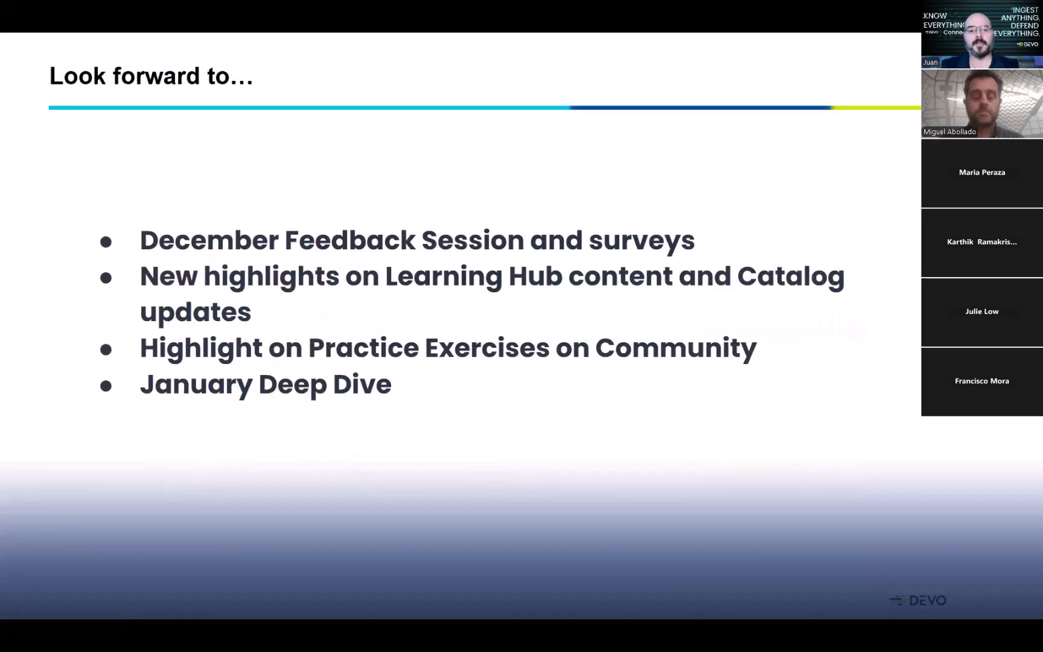